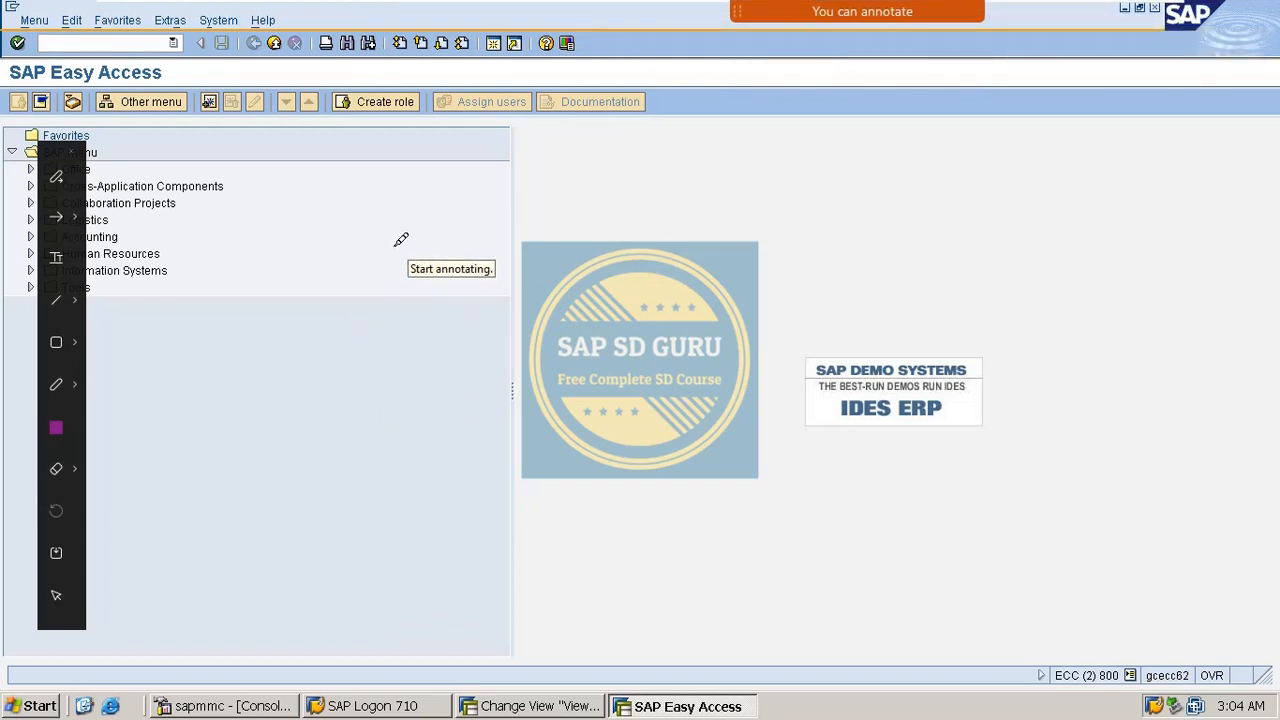
pyautogui.moveTo(392, 259); pyautogui.dragTo(340, 364)
pyautogui.moveTo(411, 288)
pyautogui.mouseDown()
pyautogui.moveTo(445, 246)
pyautogui.moveTo(663, 134)
pyautogui.moveTo(741, 127)
pyautogui.moveTo(813, 152)
pyautogui.mouseUp()
pyautogui.moveTo(542, 316); pyautogui.dragTo(676, 218)
pyautogui.moveTo(572, 336); pyautogui.dragTo(732, 237)
pyautogui.moveTo(914, 8)
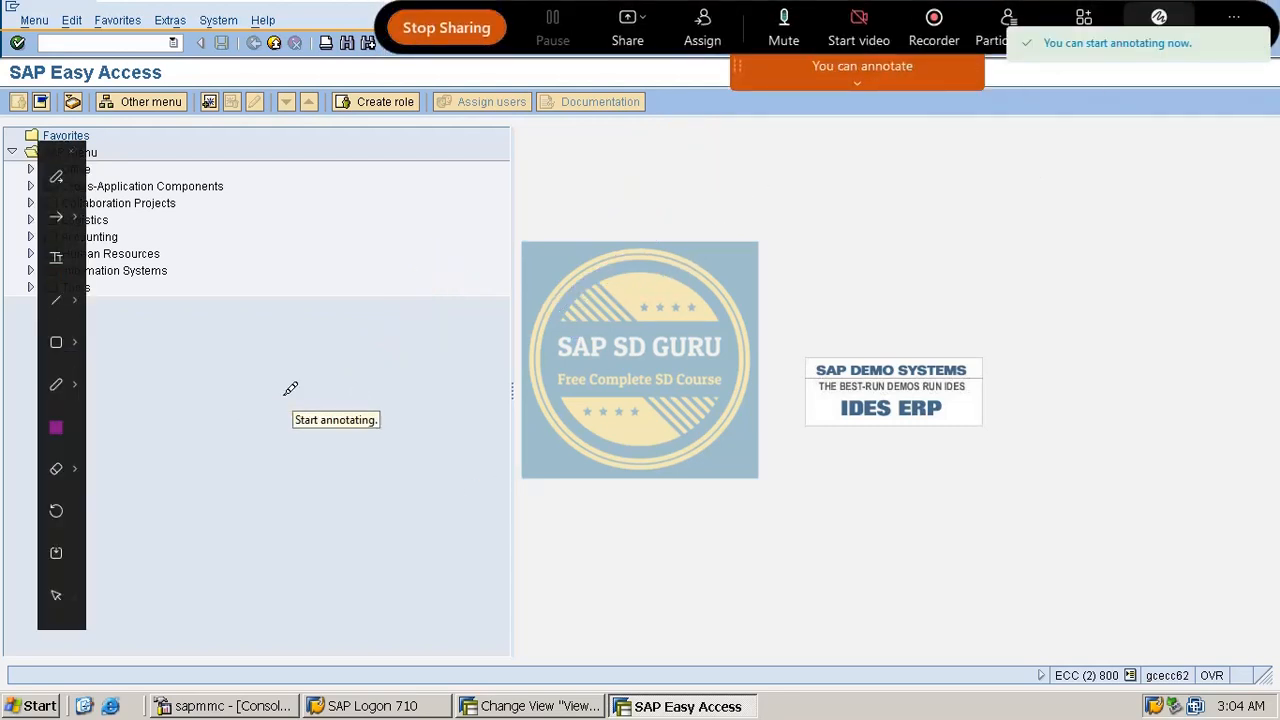
# Handwrite "Dynamic Credit Check" across the screen in purple annotation strokes and underline it with two lines
pyautogui.moveTo(277, 342); pyautogui.dragTo(306, 420)
pyautogui.moveTo(215, 362)
pyautogui.mouseDown()
pyautogui.moveTo(326, 296)
pyautogui.moveTo(300, 432)
pyautogui.moveTo(268, 465)
pyautogui.mouseUp()
pyautogui.moveTo(374, 321)
pyautogui.mouseDown()
pyautogui.moveTo(465, 437)
pyautogui.moveTo(449, 309)
pyautogui.moveTo(523, 271)
pyautogui.moveTo(567, 268)
pyautogui.moveTo(585, 232)
pyautogui.moveTo(637, 258)
pyautogui.mouseUp()
pyautogui.click(613, 188)
pyautogui.moveTo(686, 206)
pyautogui.mouseDown()
pyautogui.moveTo(717, 250)
pyautogui.moveTo(735, 234)
pyautogui.mouseUp()
pyautogui.moveTo(830, 156)
pyautogui.mouseDown()
pyautogui.moveTo(805, 215)
pyautogui.moveTo(930, 156)
pyautogui.moveTo(945, 170)
pyautogui.moveTo(1000, 112)
pyautogui.moveTo(1063, 103)
pyautogui.moveTo(1076, 130)
pyautogui.mouseUp()
pyautogui.click(1055, 70)
pyautogui.moveTo(1082, 60)
pyautogui.mouseDown()
pyautogui.moveTo(1090, 108)
pyautogui.moveTo(1115, 62)
pyautogui.mouseUp()
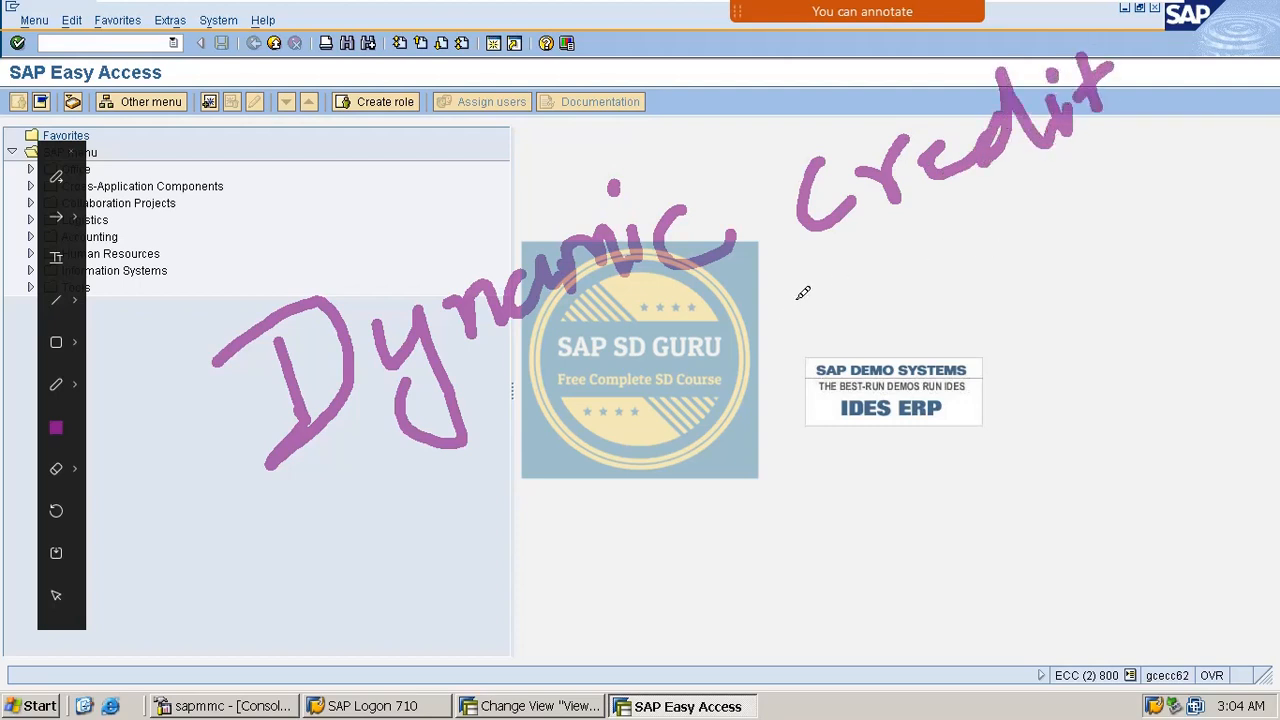
pyautogui.moveTo(722, 443)
pyautogui.mouseDown()
pyautogui.moveTo(752, 458)
pyautogui.moveTo(930, 383)
pyautogui.moveTo(1000, 310)
pyautogui.moveTo(1043, 329)
pyautogui.mouseUp()
pyautogui.moveTo(772, 618); pyautogui.dragTo(891, 530)
pyautogui.moveTo(846, 593); pyautogui.dragTo(1001, 400)
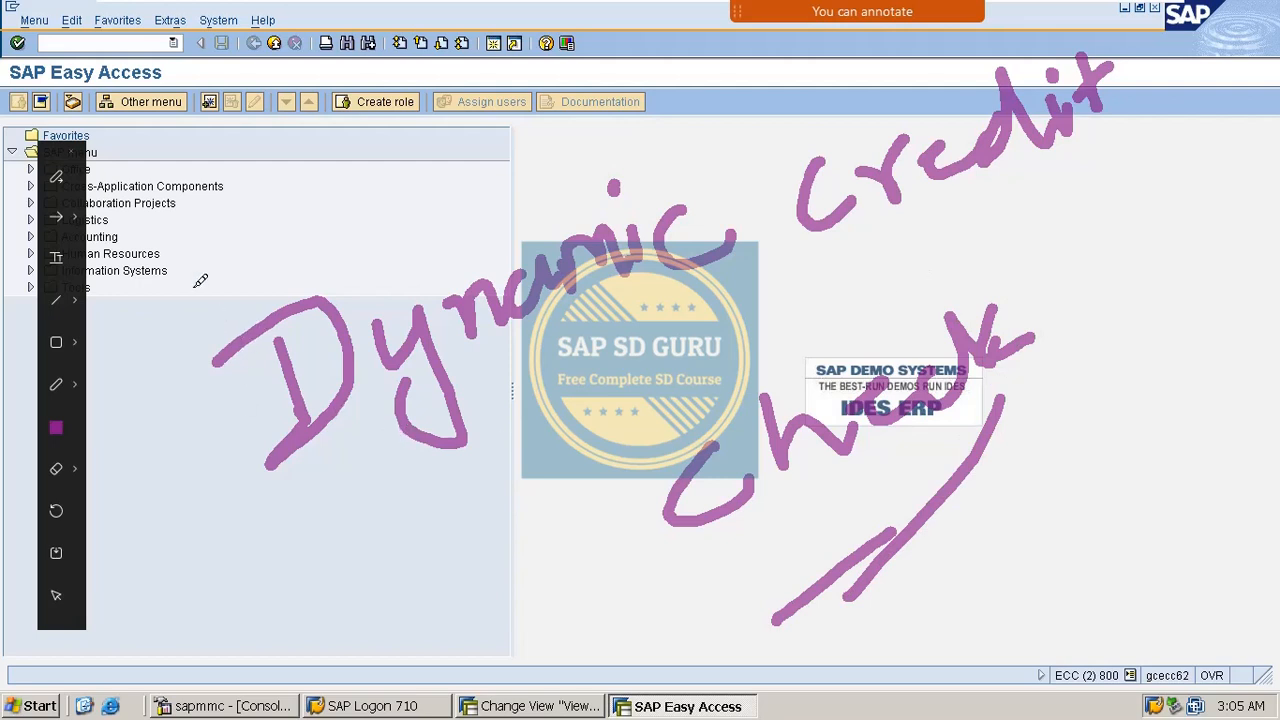
# Mark up the handwritten title with brackets, arrows and underlines, and clear all annotations by ending annotation mode
pyautogui.moveTo(198, 286)
pyautogui.mouseDown()
pyautogui.moveTo(168, 490)
pyautogui.moveTo(229, 571)
pyautogui.mouseUp()
pyautogui.moveTo(280, 505); pyautogui.dragTo(576, 619)
pyautogui.moveTo(440, 562)
pyautogui.mouseDown()
pyautogui.moveTo(677, 625)
pyautogui.moveTo(747, 603)
pyautogui.mouseUp()
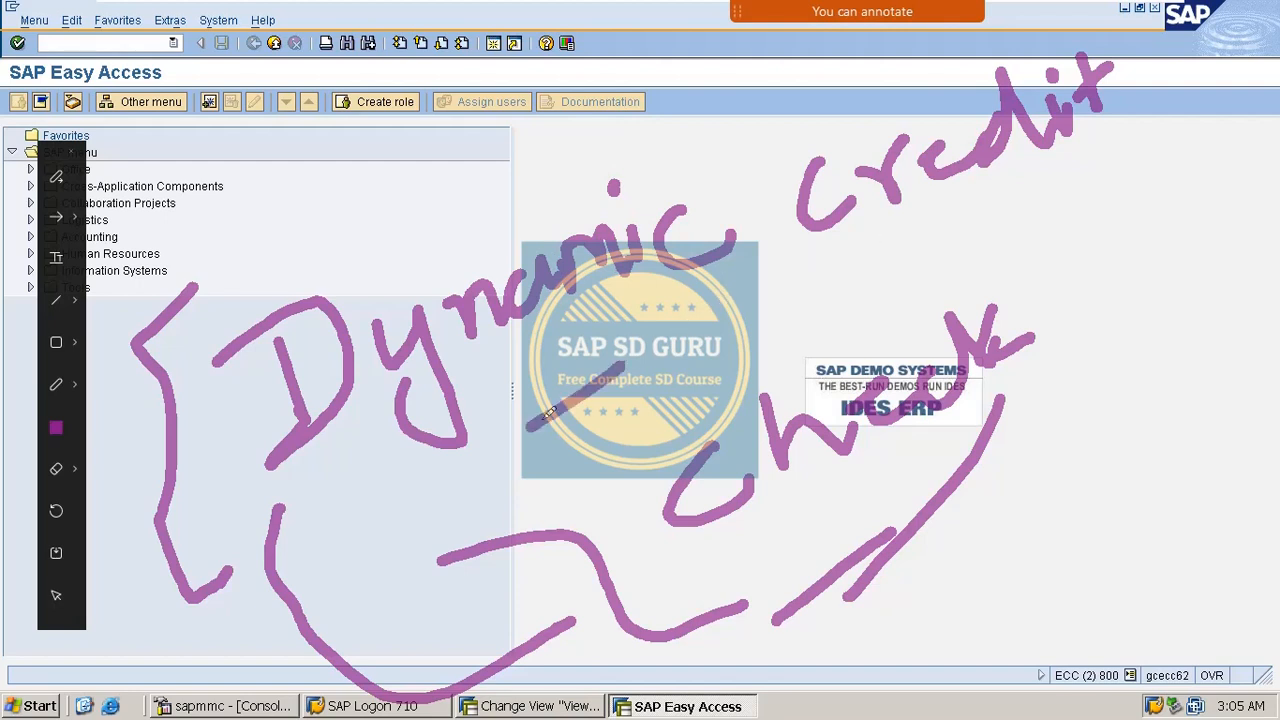
pyautogui.moveTo(470, 515); pyautogui.dragTo(797, 300)
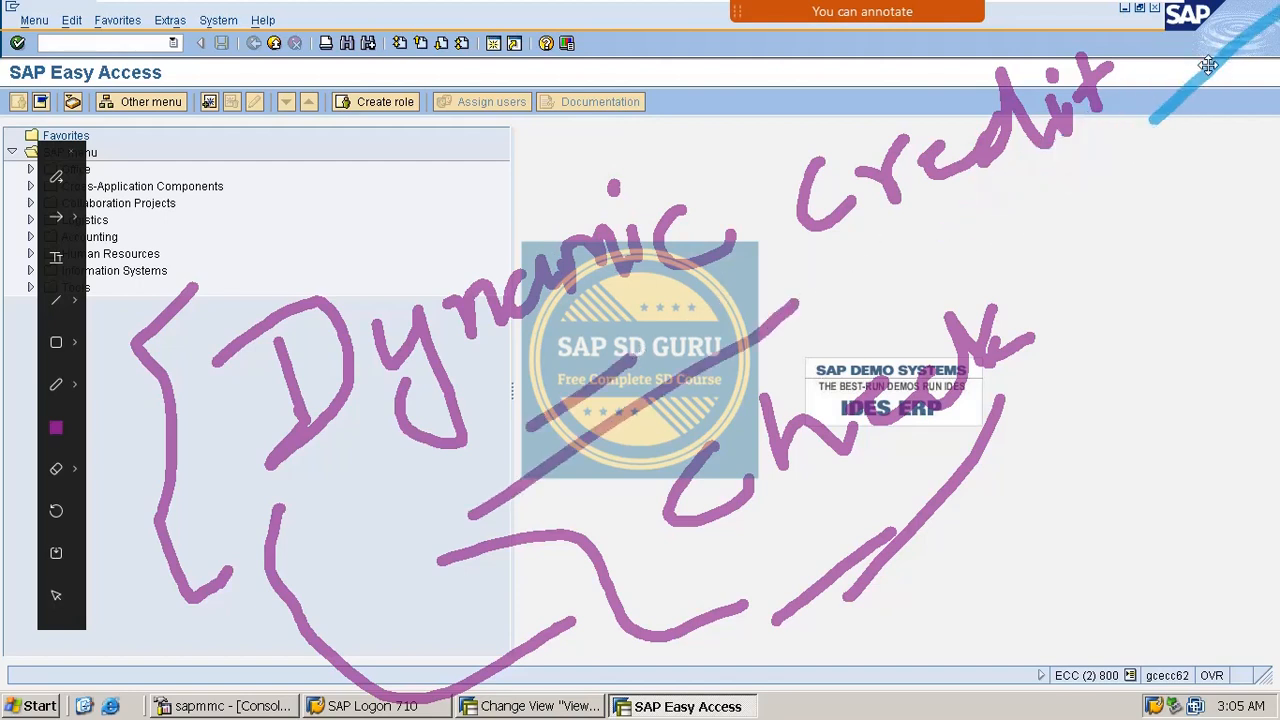
pyautogui.moveTo(850, 318); pyautogui.dragTo(1030, 178)
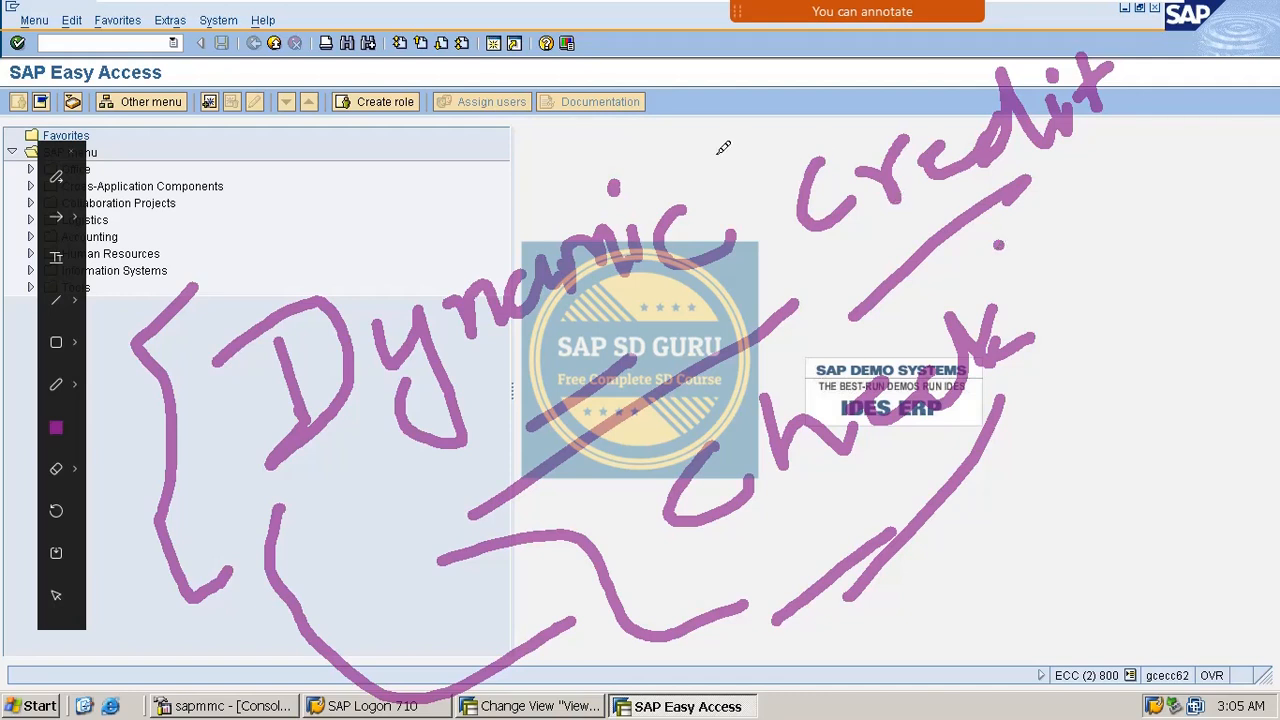
pyautogui.moveTo(295, 197); pyautogui.dragTo(322, 232)
pyautogui.moveTo(339, 182); pyautogui.dragTo(322, 230)
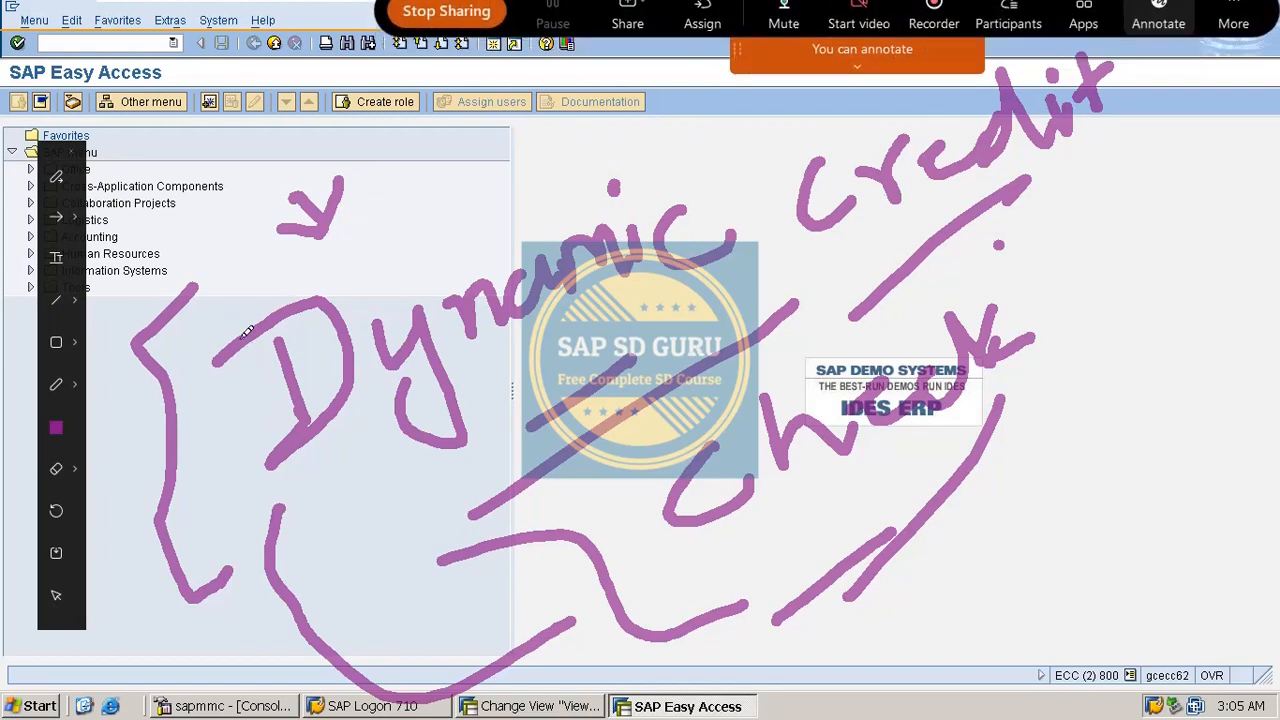
pyautogui.moveTo(239, 285)
pyautogui.mouseDown()
pyautogui.moveTo(178, 338)
pyautogui.moveTo(245, 535)
pyautogui.moveTo(376, 432)
pyautogui.mouseUp()
pyautogui.moveTo(343, 480)
pyautogui.mouseDown()
pyautogui.moveTo(360, 557)
pyautogui.moveTo(460, 495)
pyautogui.mouseUp()
pyautogui.moveTo(404, 552)
pyautogui.mouseDown()
pyautogui.moveTo(437, 617)
pyautogui.moveTo(450, 603)
pyautogui.mouseUp()
pyautogui.moveTo(452, 266); pyautogui.dragTo(892, 18)
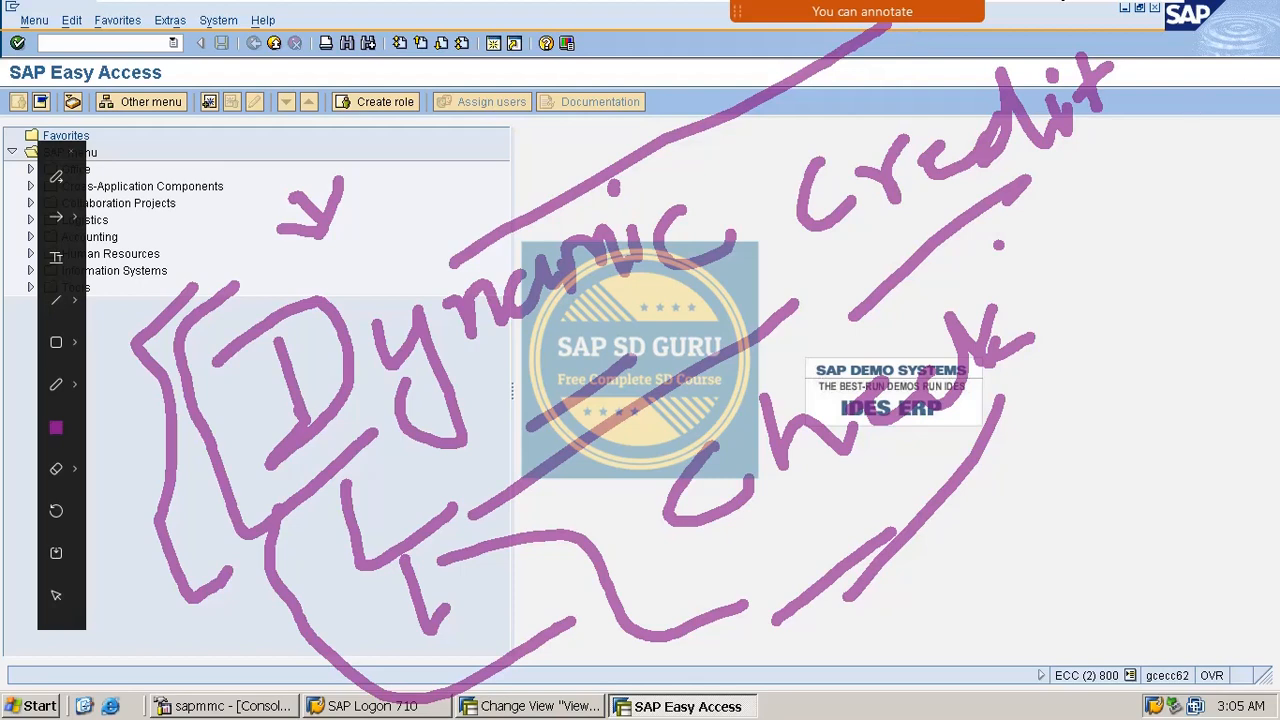
pyautogui.press('Escape')
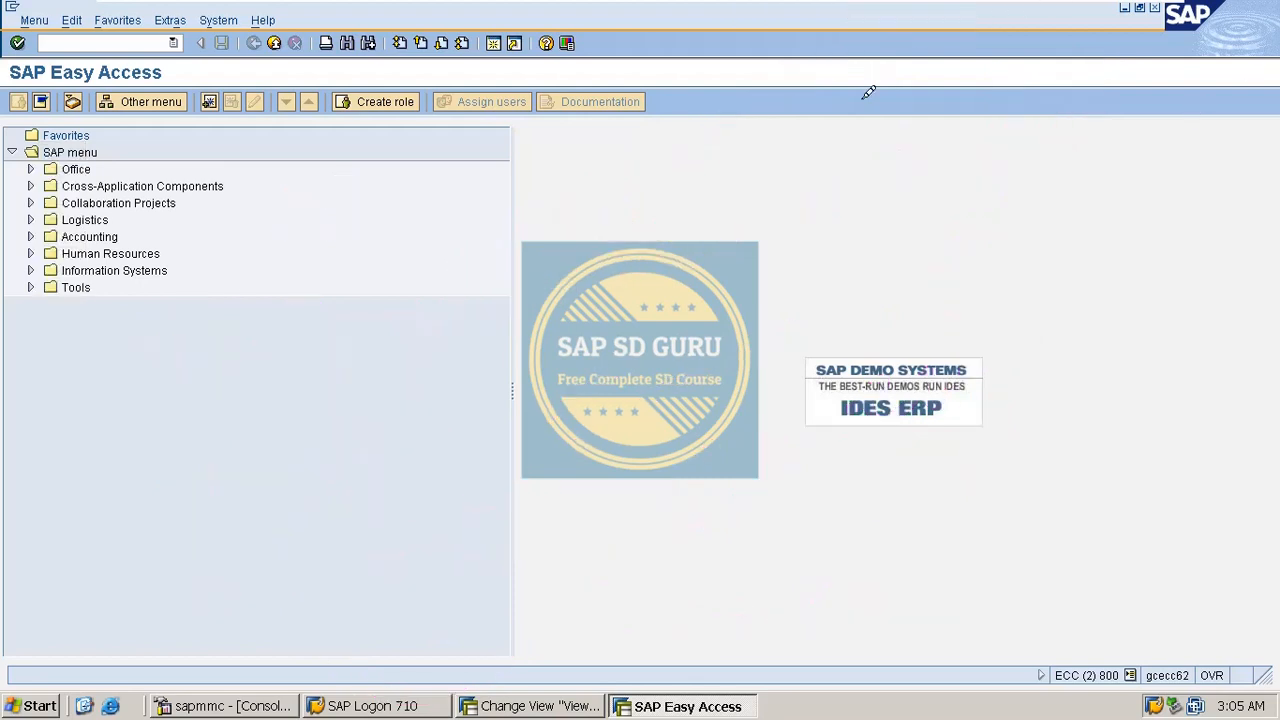
# Open the details of the HIGH RISK automatic credit control entry for credit control area M100, risk category M01
pyautogui.click(545, 710)
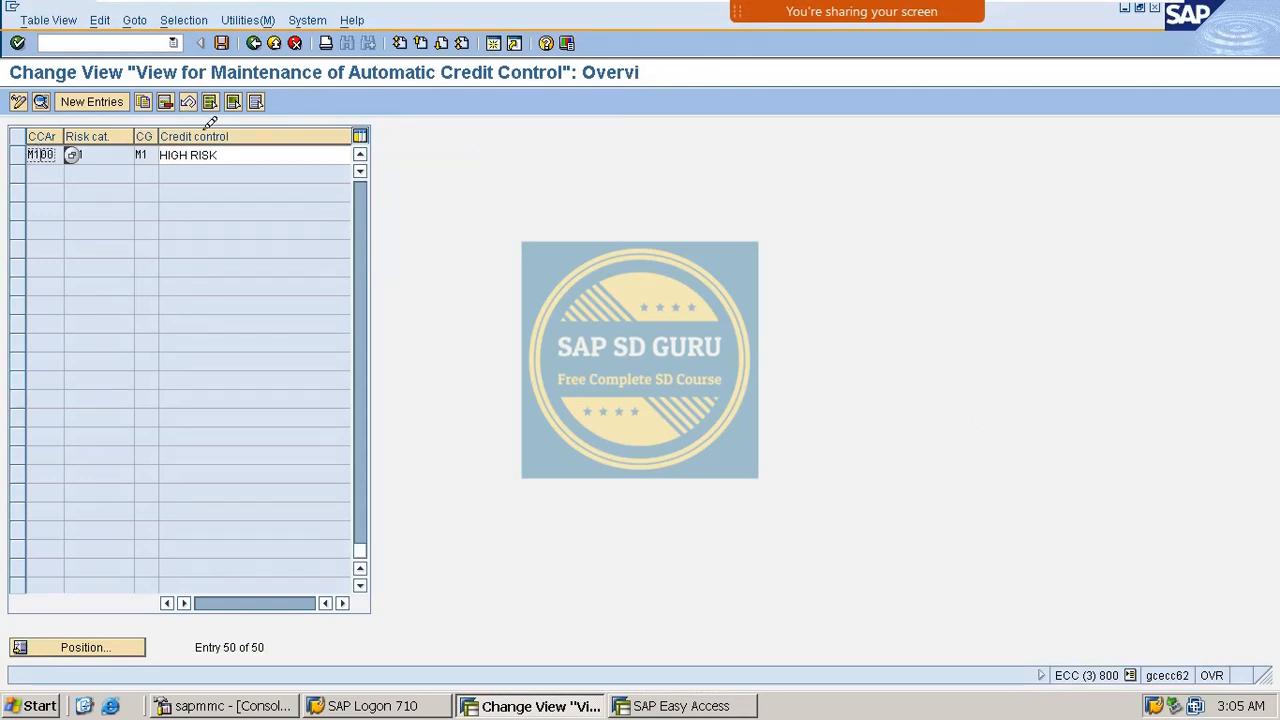
pyautogui.click(112, 152)
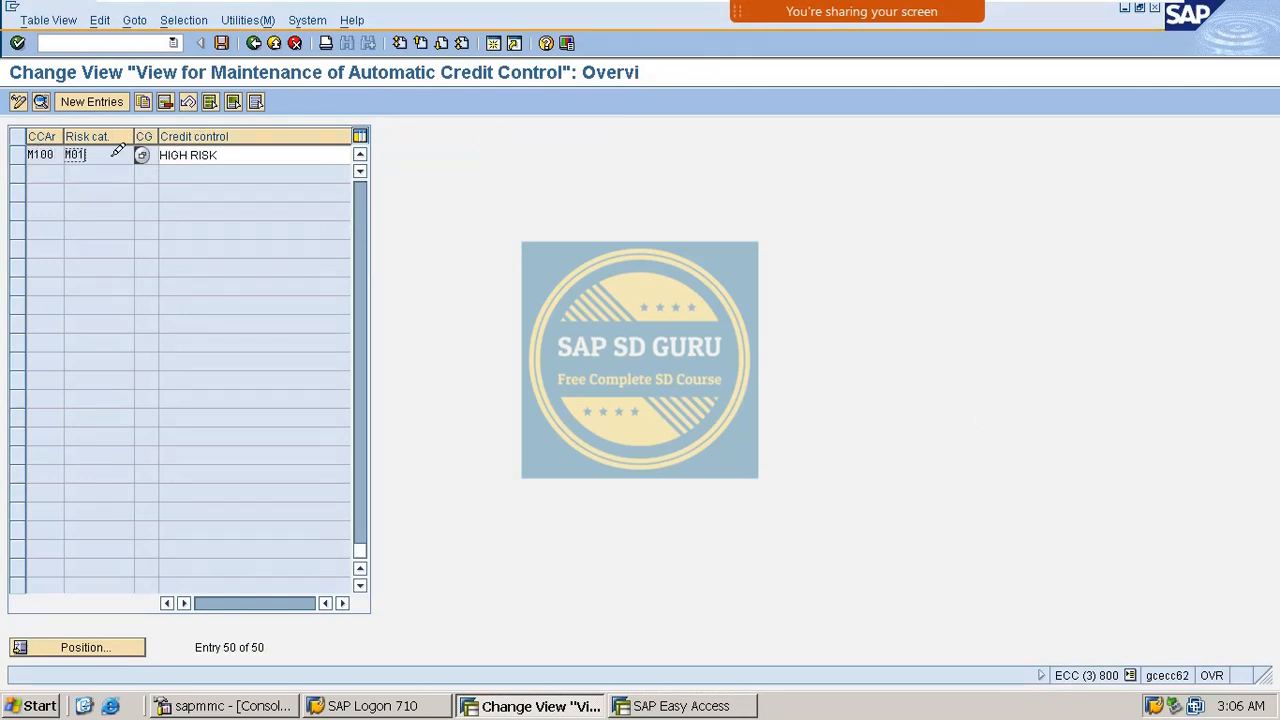
pyautogui.doubleClick(117, 152)
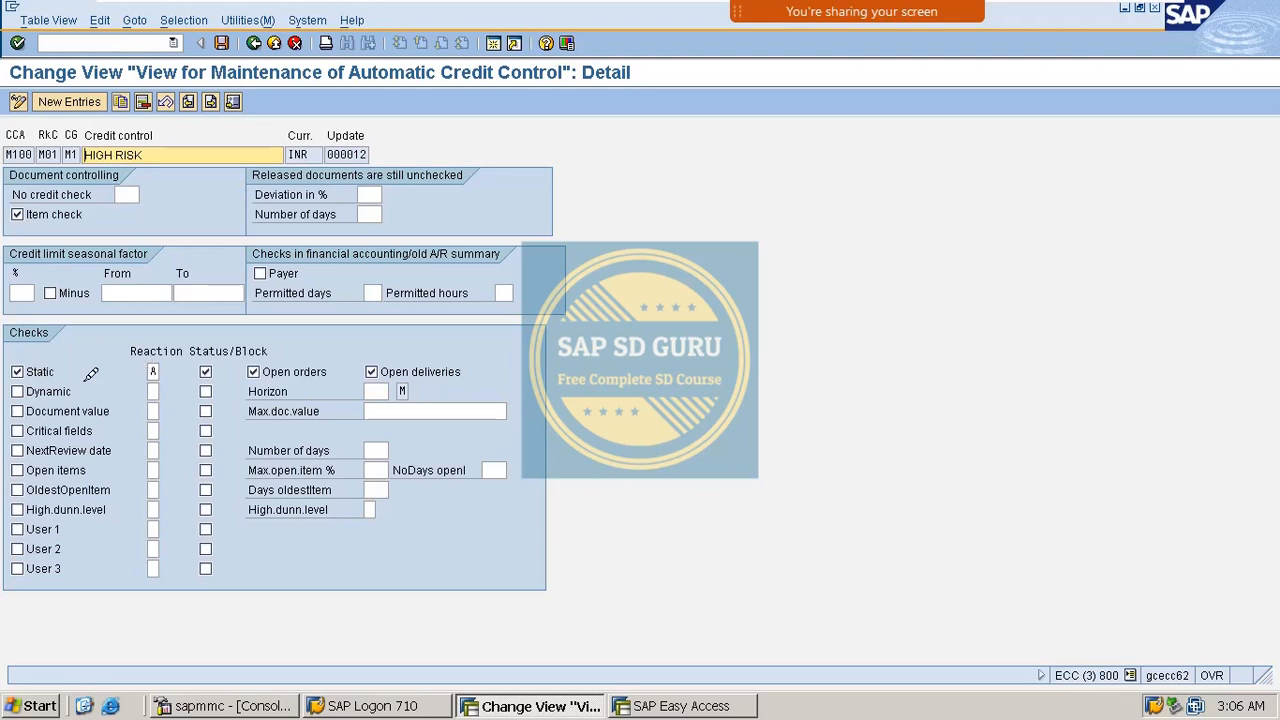
# Enable the Dynamic check, disable the Static check, and clear the Static check's reaction and status/block settings
pyautogui.click(33, 392)
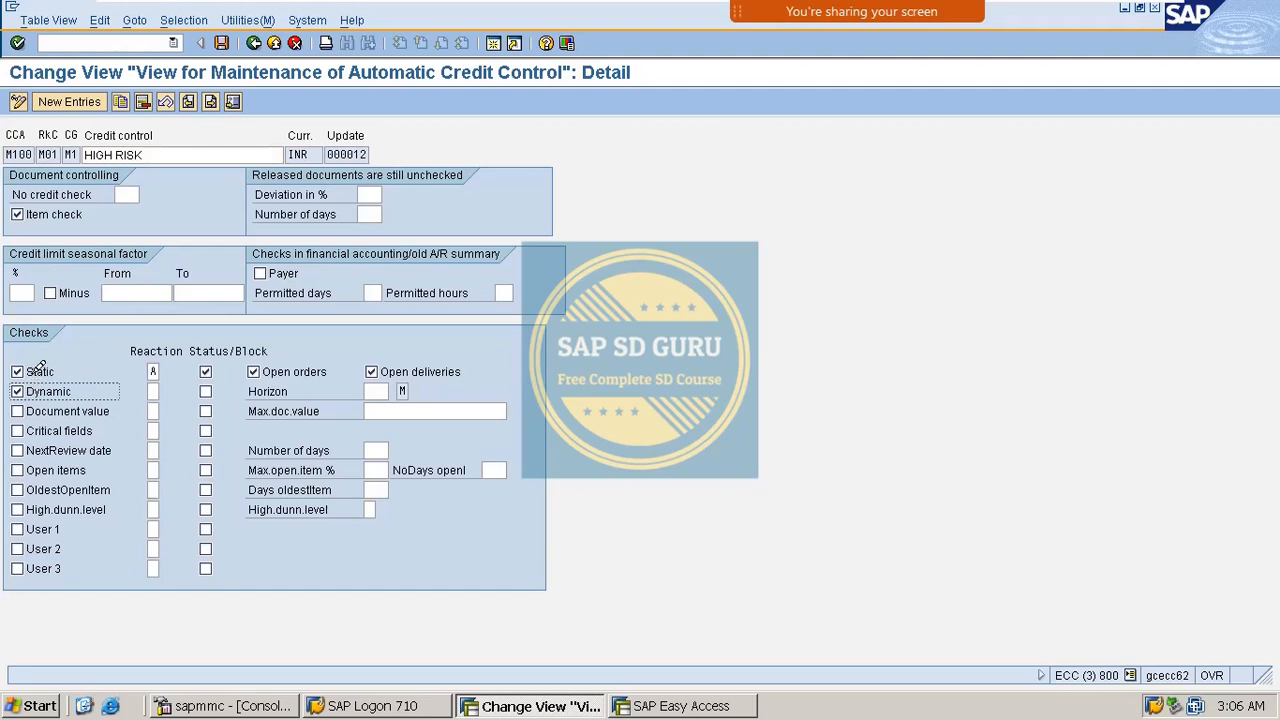
pyautogui.click(38, 372)
pyautogui.click(156, 391)
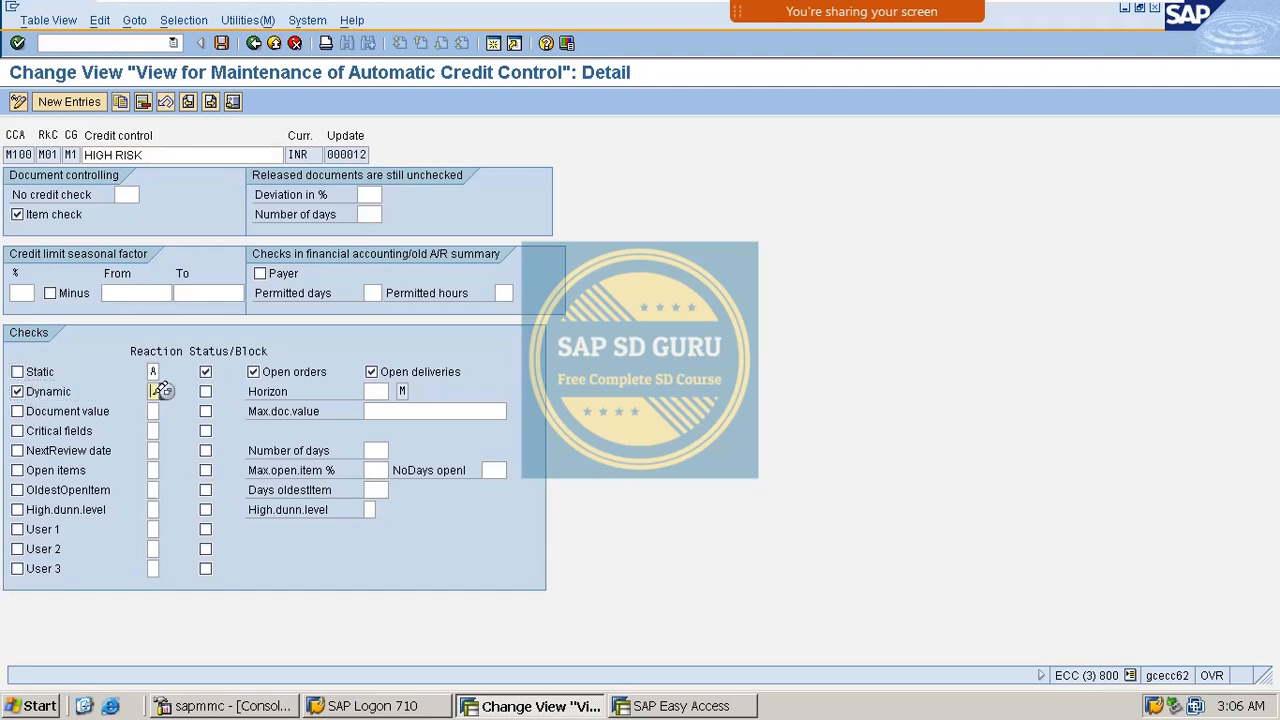
pyautogui.click(154, 370)
pyautogui.press('F4')
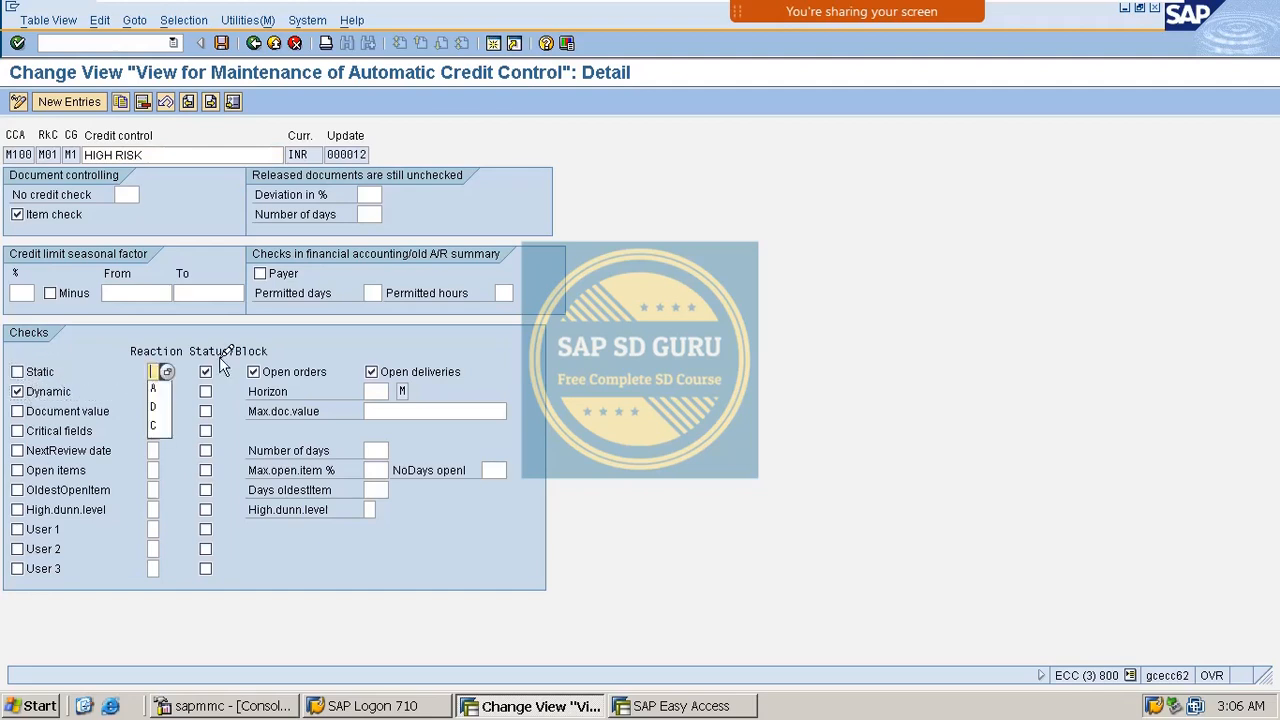
pyautogui.click(216, 372)
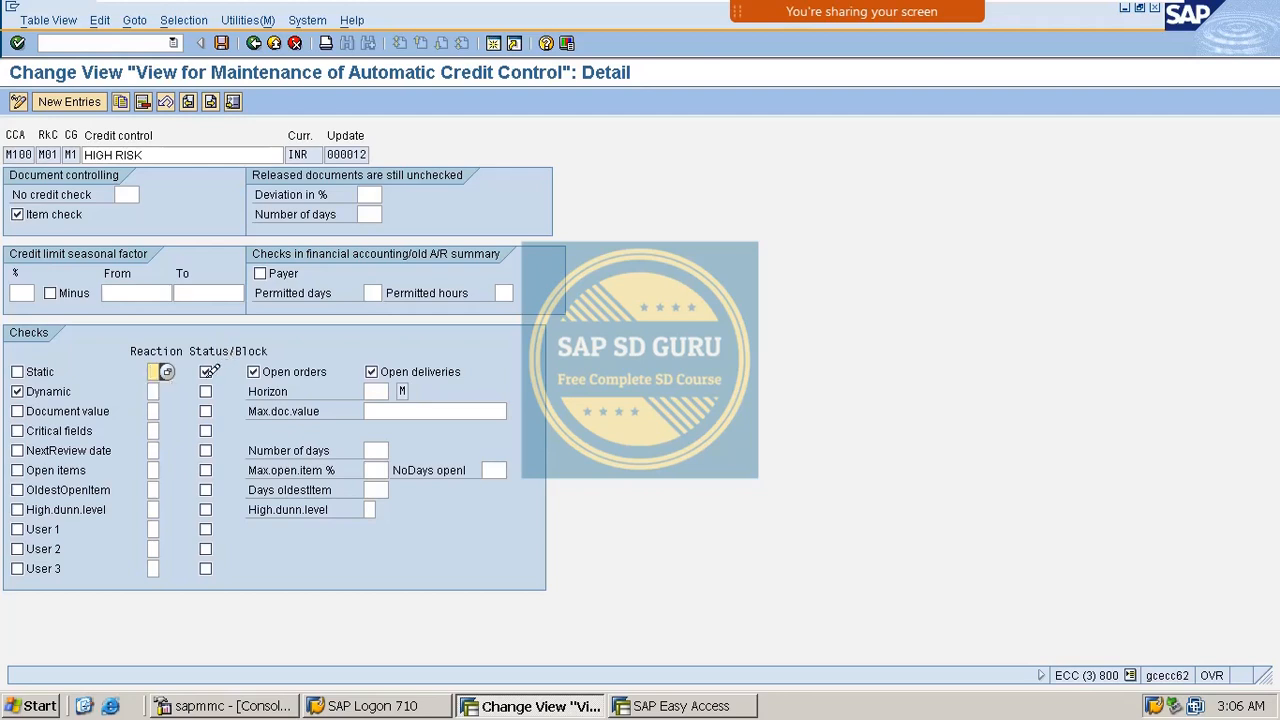
# Set the Dynamic check's reaction to A (Warning), enable its status/block option, and save the credit control entry
pyautogui.click(157, 391)
pyautogui.click(166, 389)
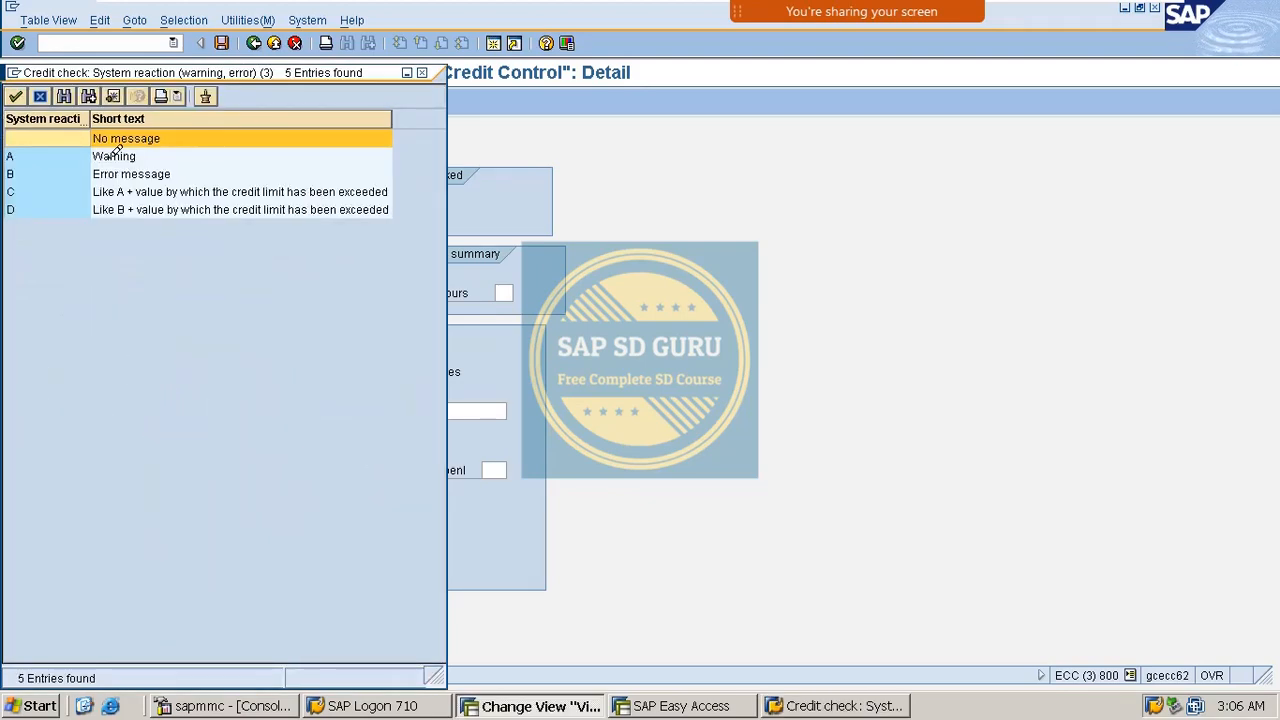
pyautogui.doubleClick(113, 156)
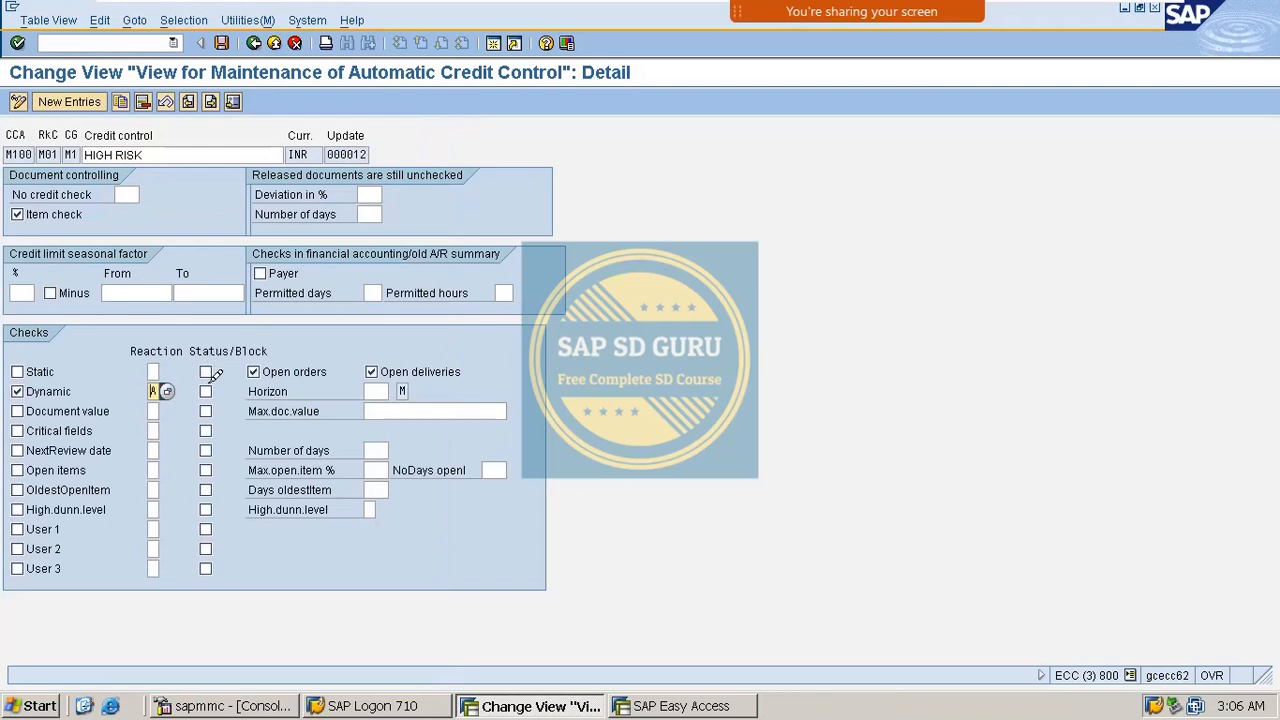
pyautogui.click(206, 391)
pyautogui.click(222, 41)
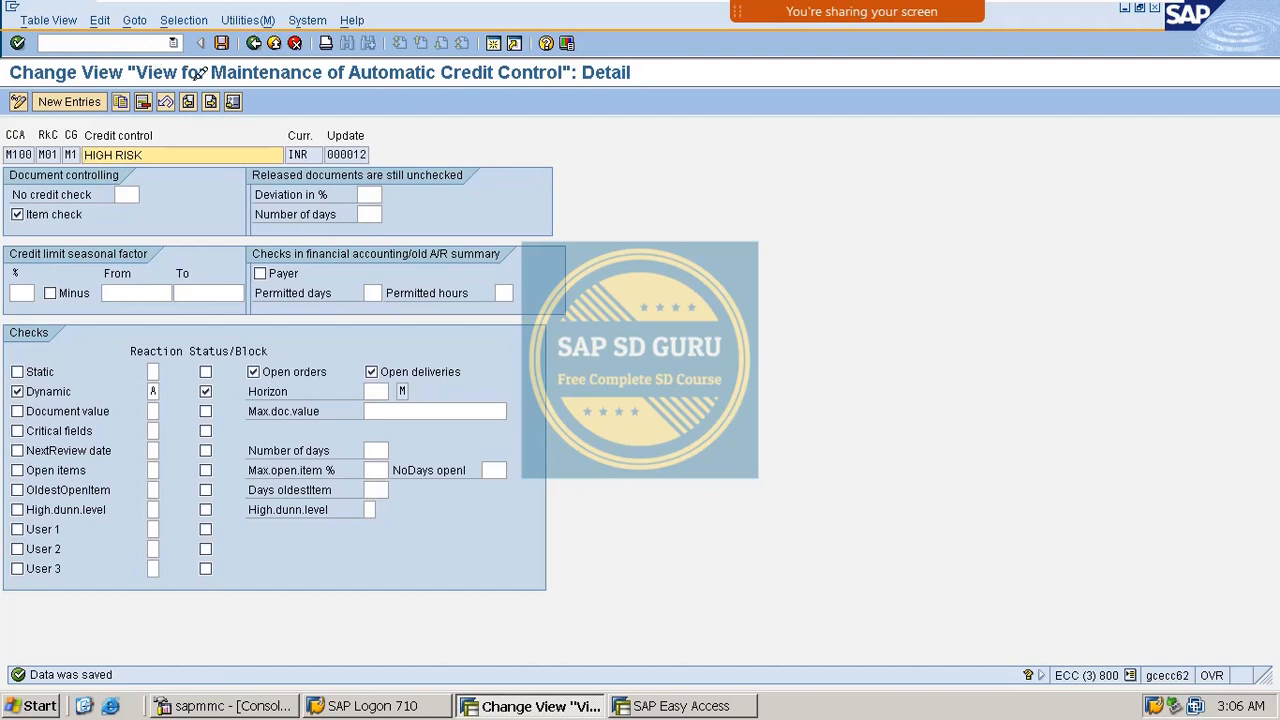
pyautogui.click(221, 43)
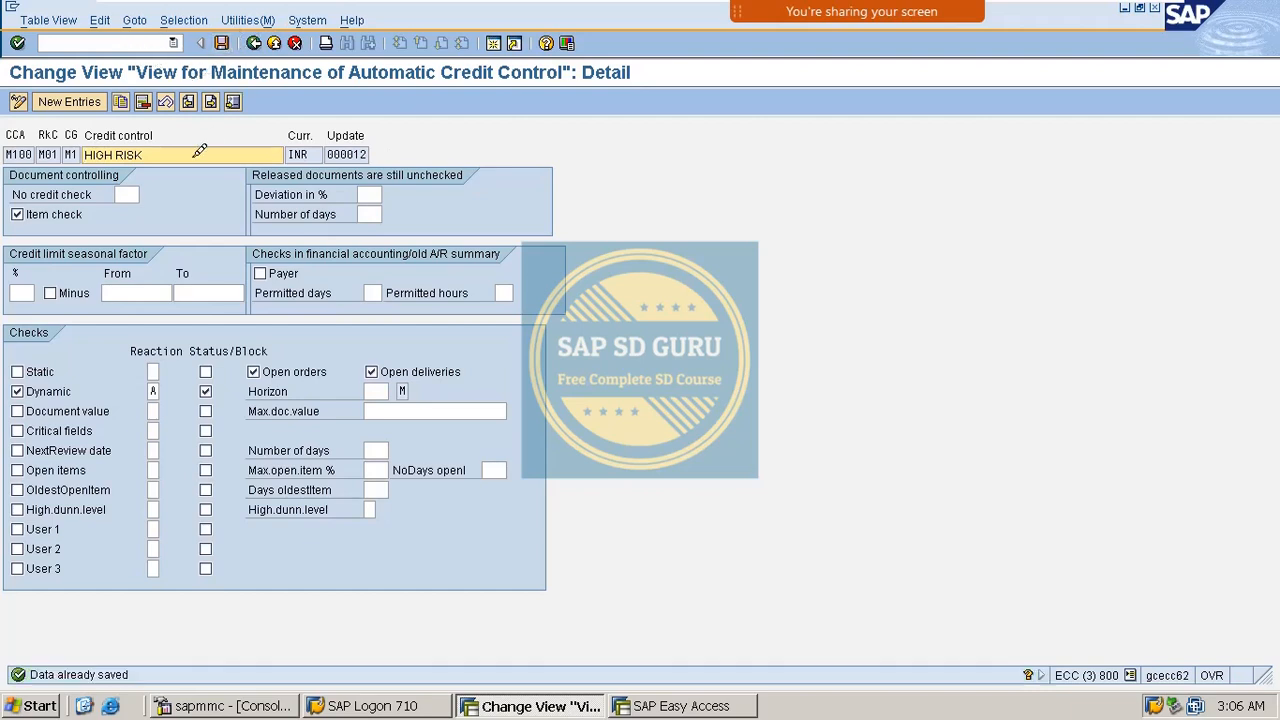
# Start a sales order of type OR for sales area M100/M1/M1 and enter the customer number as sold-to party
pyautogui.click(662, 704)
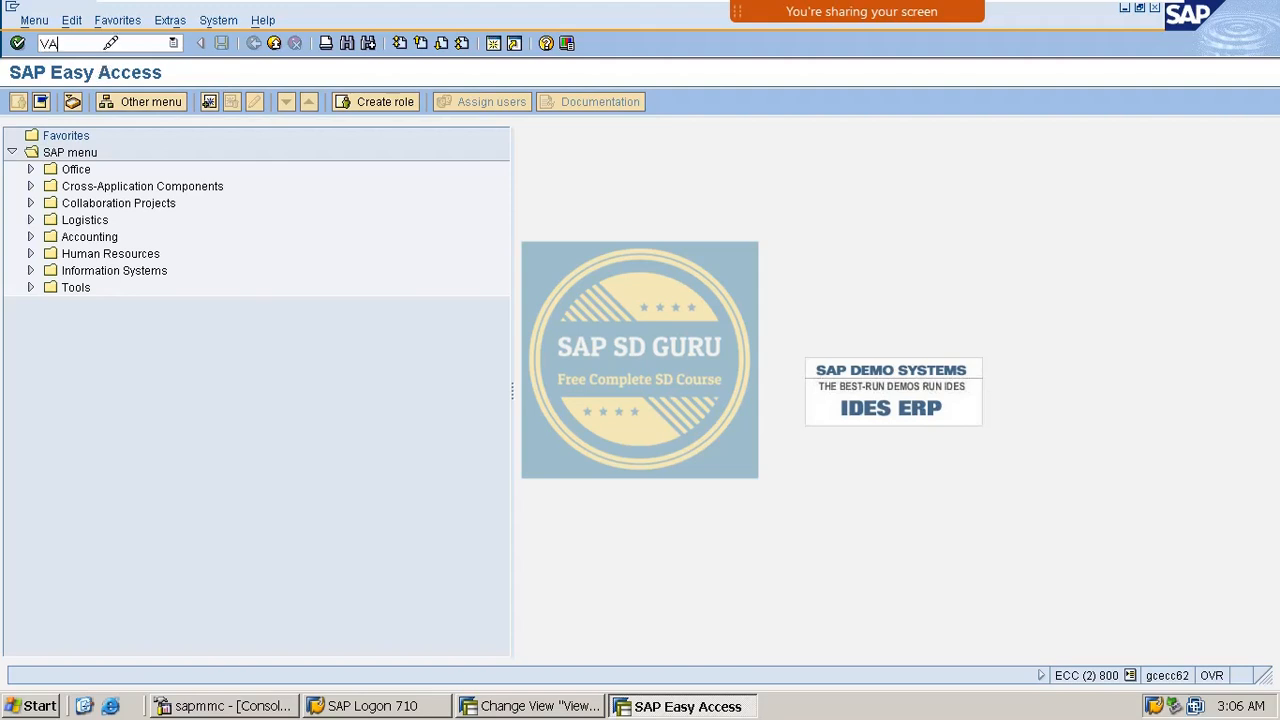
pyautogui.press('Return')
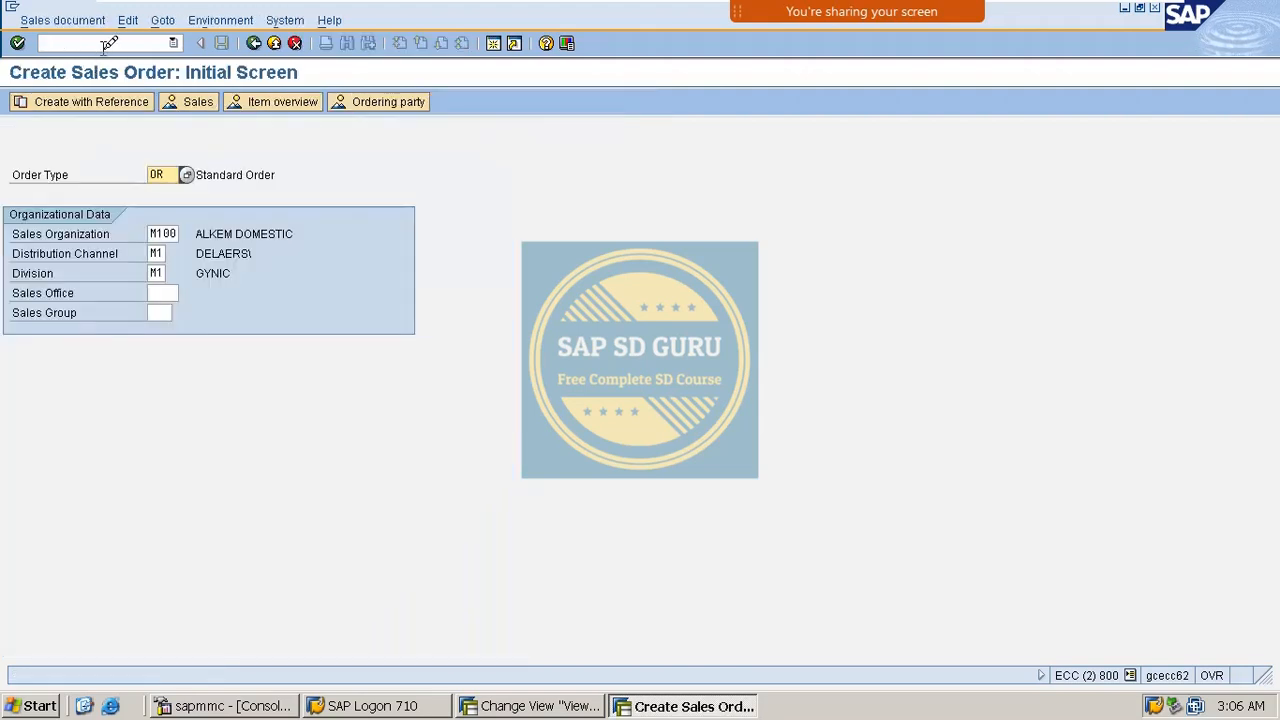
pyautogui.press('Return')
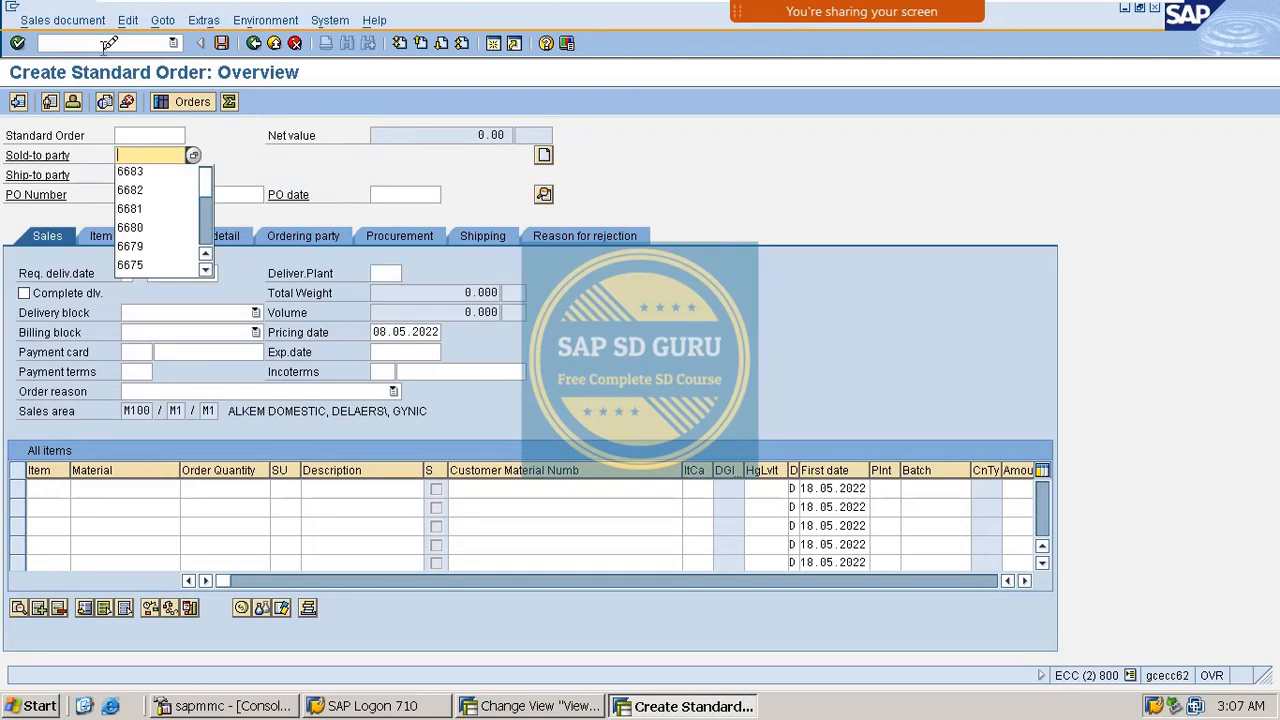
pyautogui.write('6684')
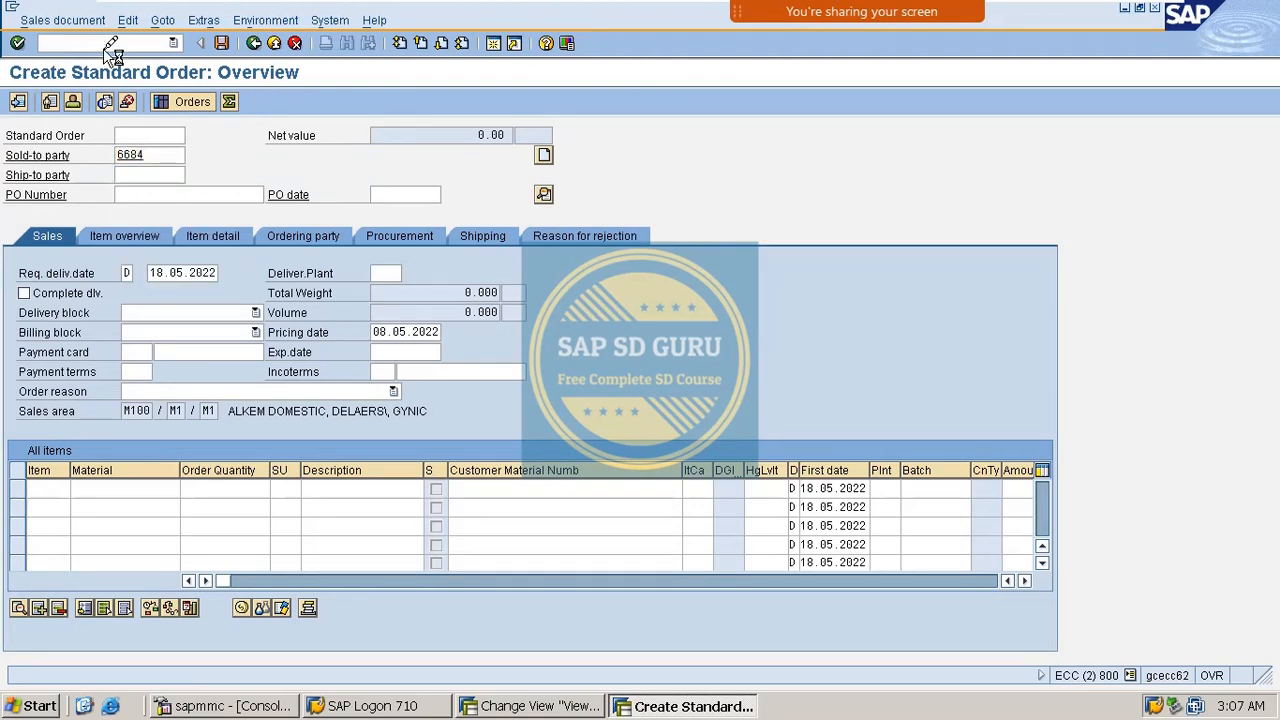
pyautogui.press('Return')
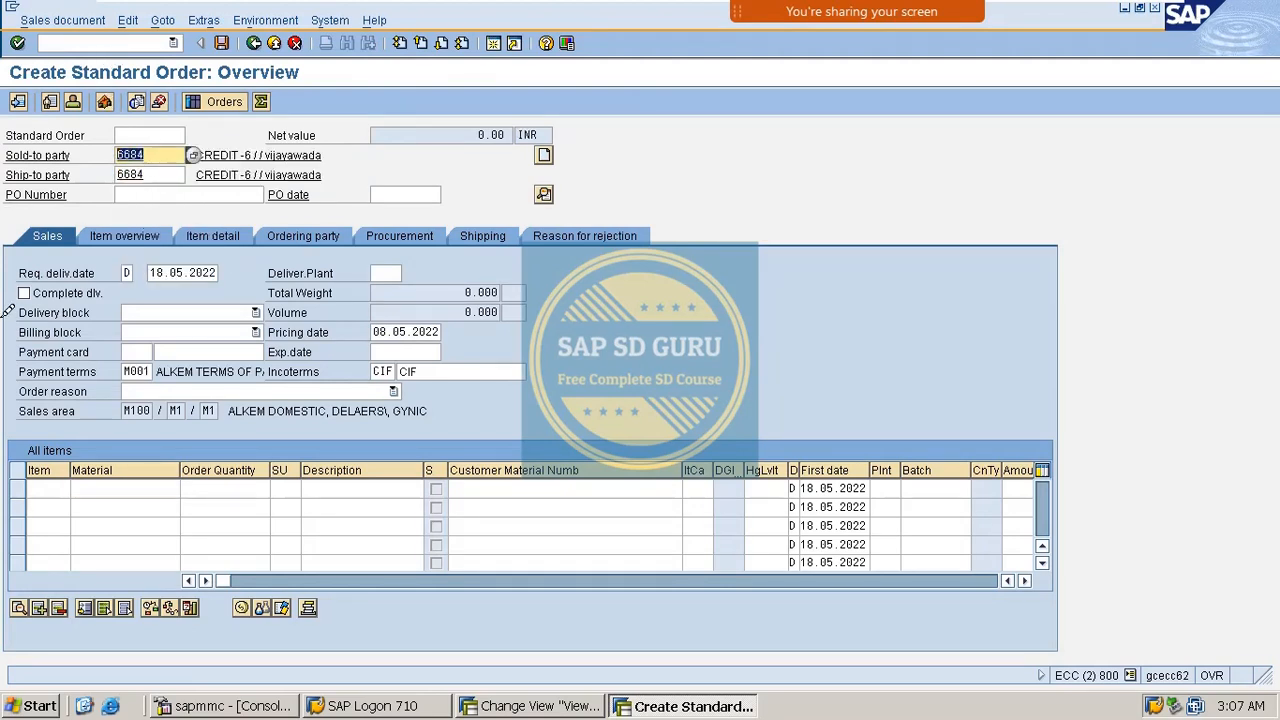
# Run /OFD32 to open the same customer's credit management overview for credit control area M100 in a new session
pyautogui.click(128, 20)
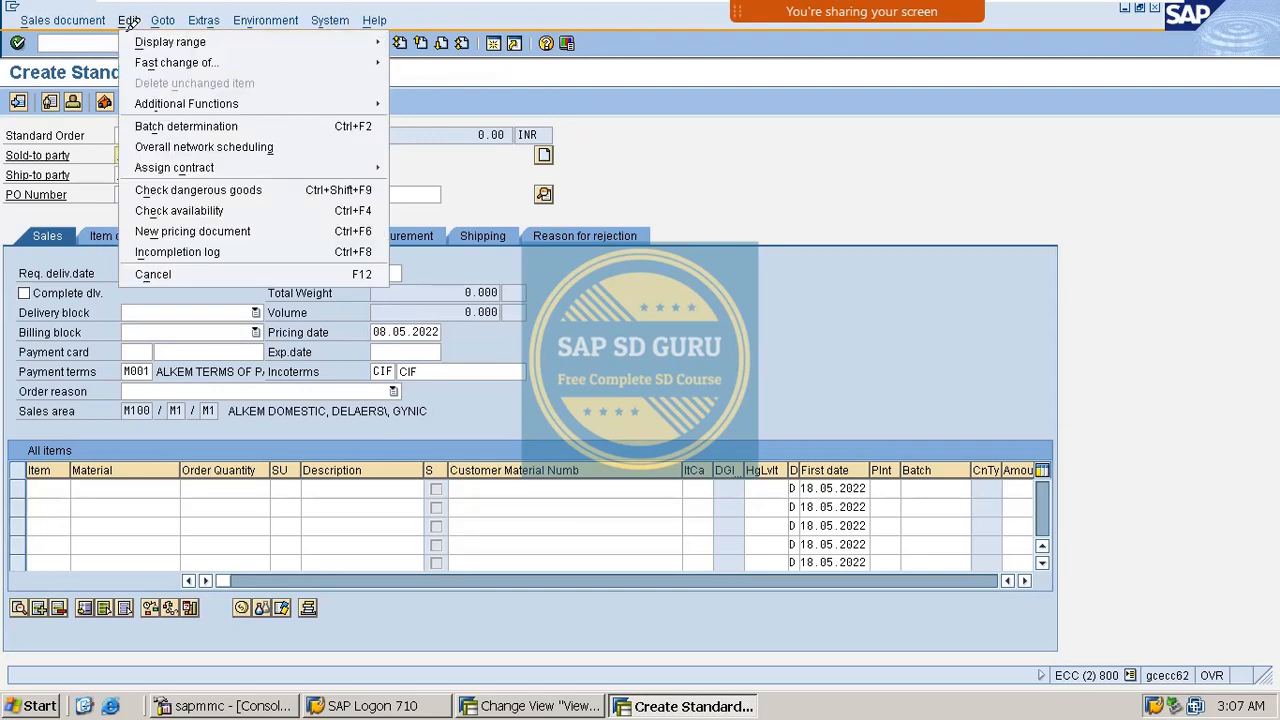
pyautogui.click(106, 42)
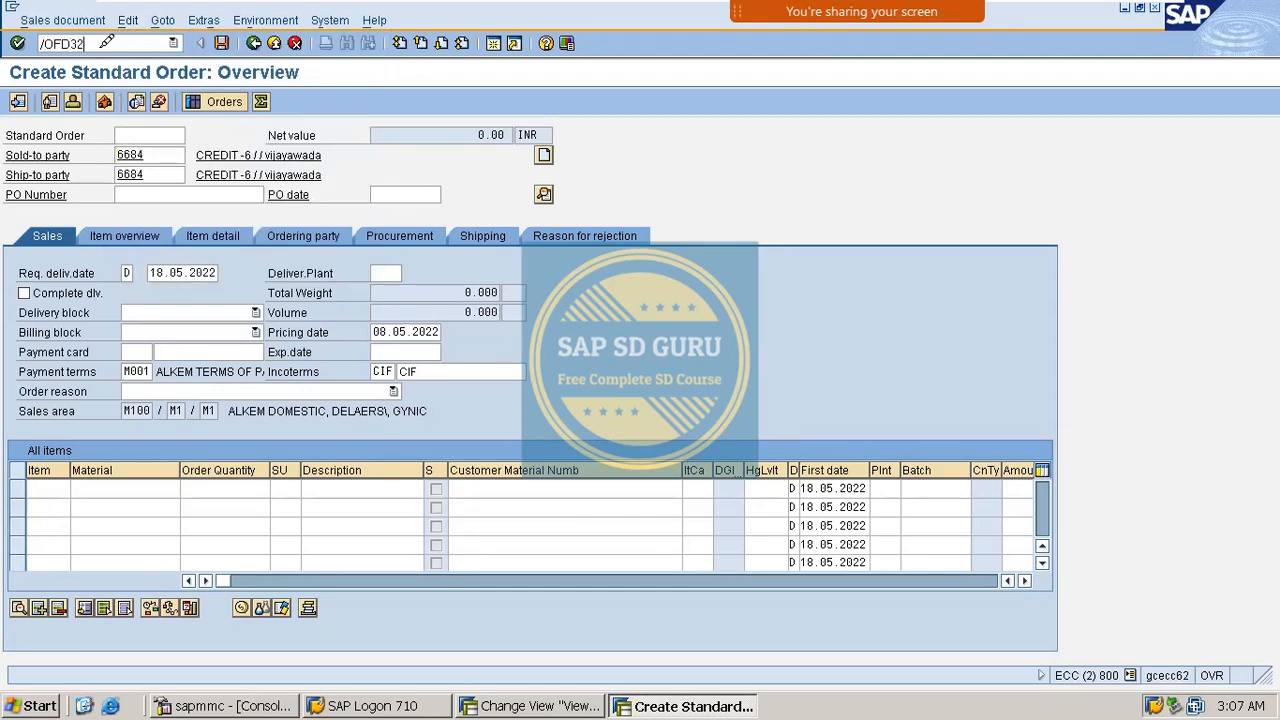
pyautogui.write('/OFD32')
pyautogui.press('Return')
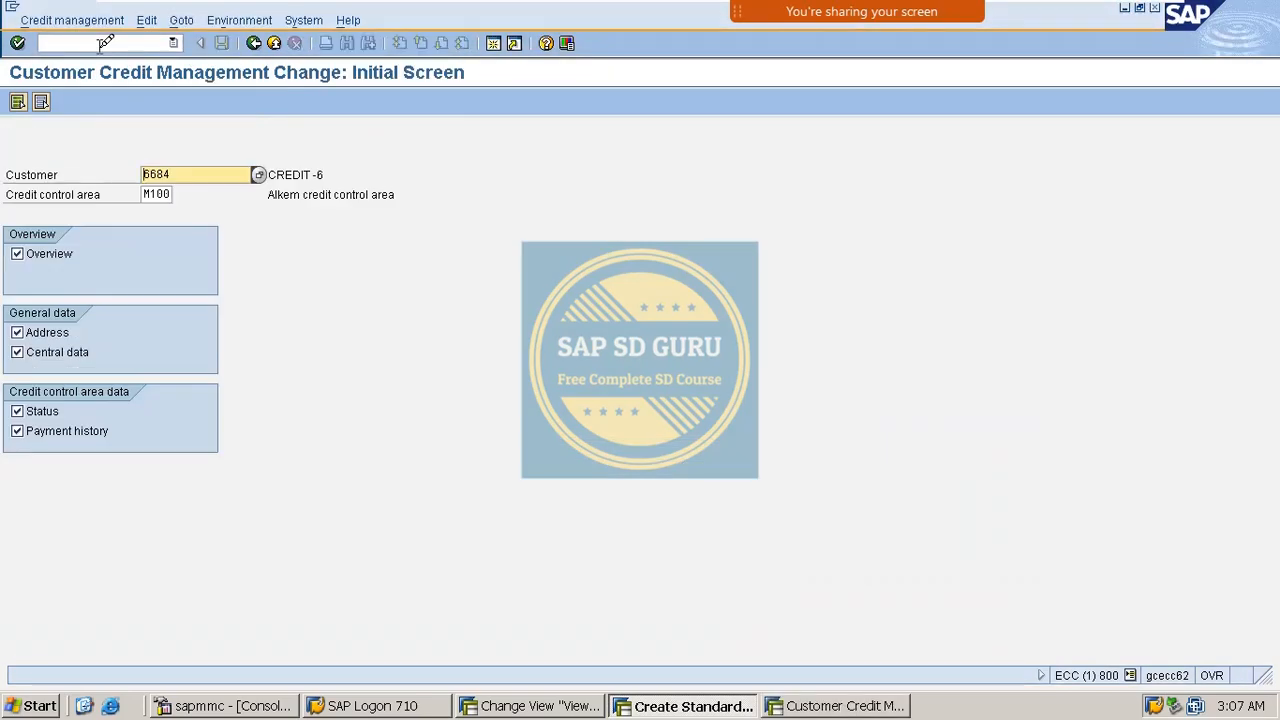
pyautogui.press('Return')
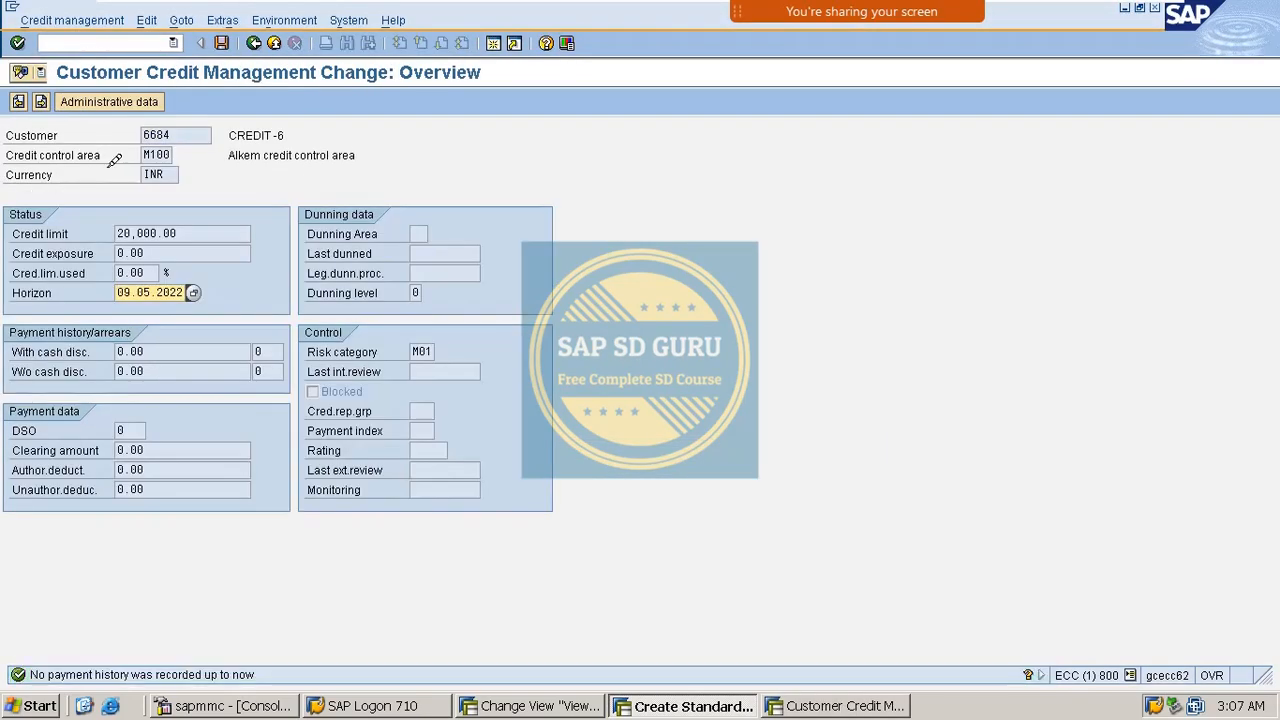
# Examine the customer's credit limit and risk category in the credit overview, and return to the standard order
pyautogui.moveTo(215, 234); pyautogui.dragTo(116, 233)
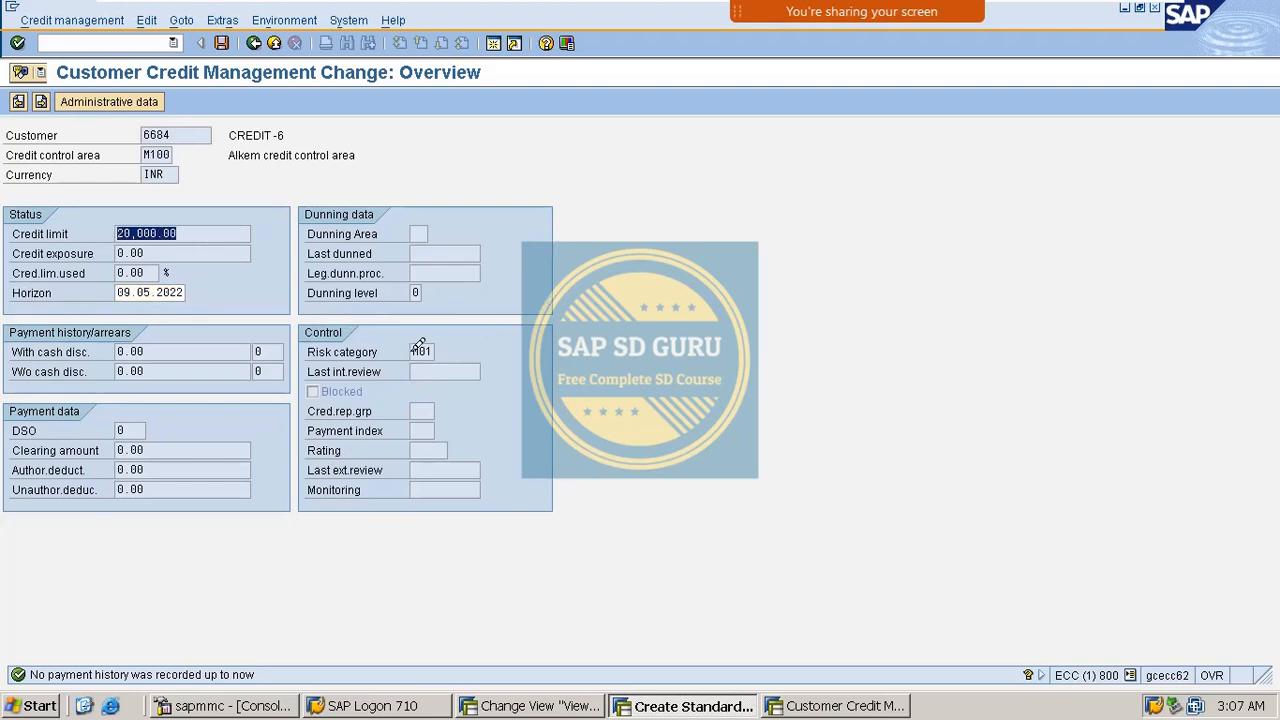
pyautogui.doubleClick(421, 352)
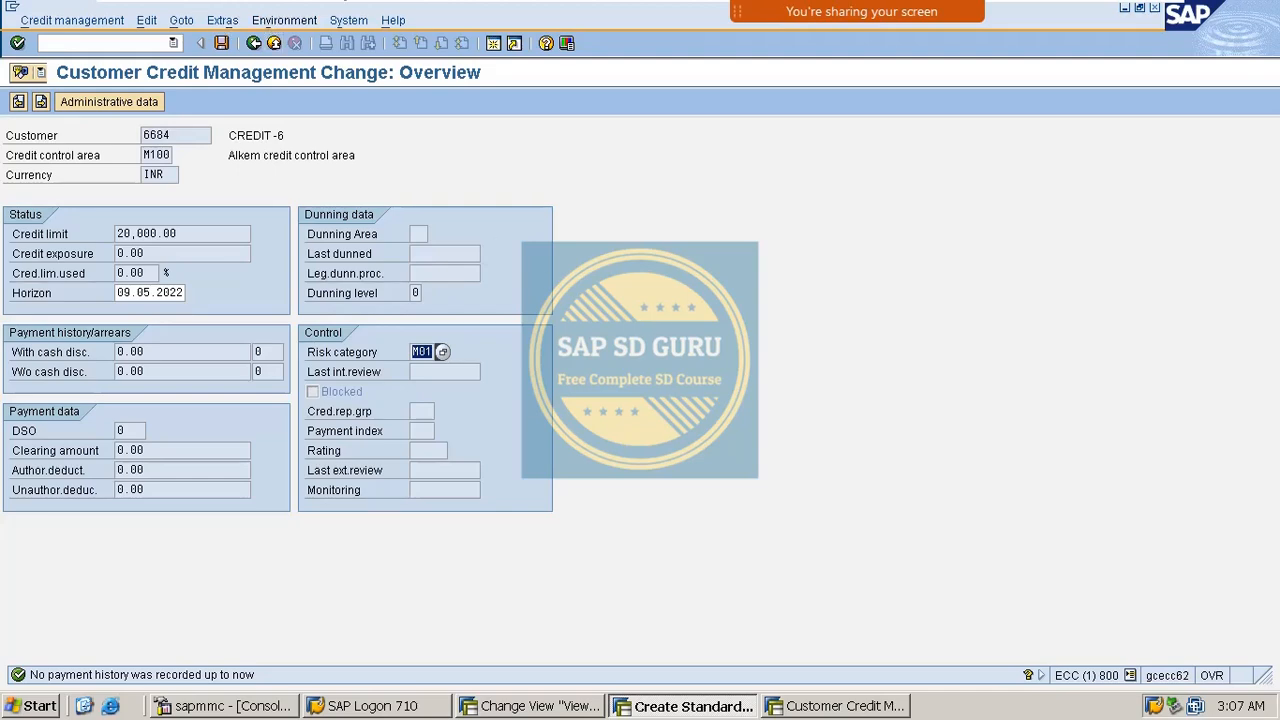
pyautogui.moveTo(719, 1)
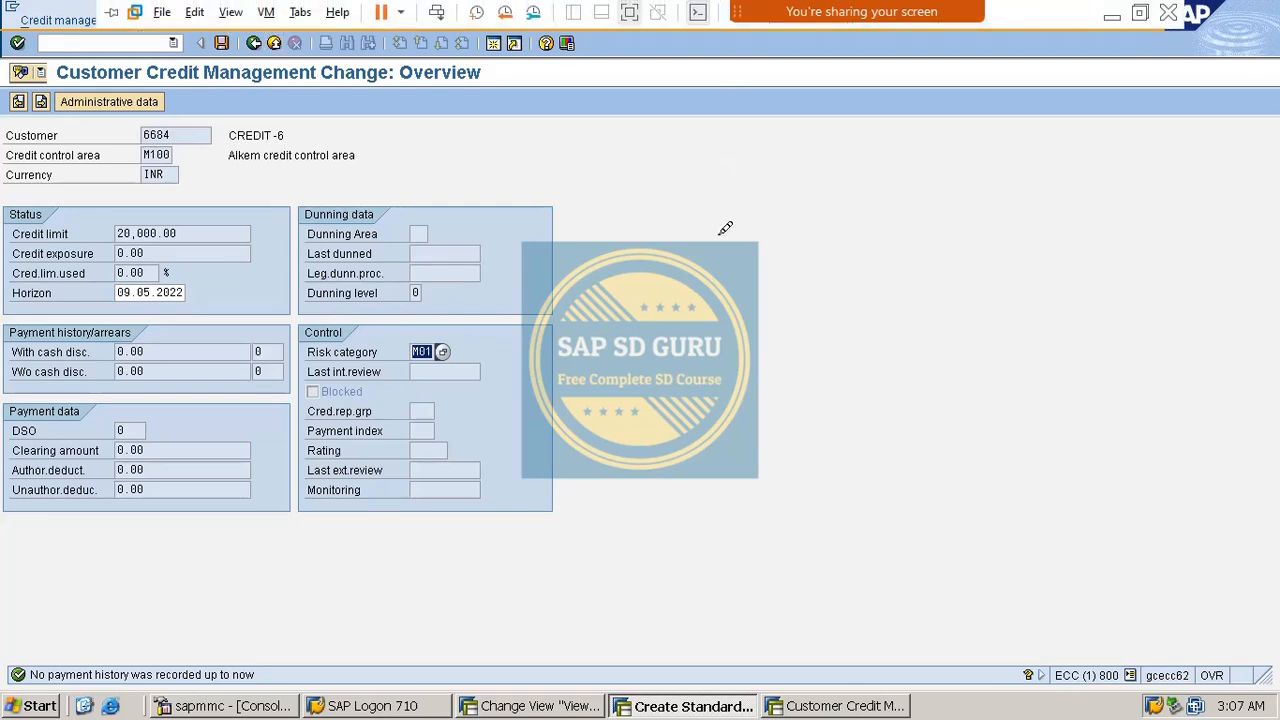
pyautogui.hotkey('alt', 'Tab')
pyautogui.hotkey('alt', 'Tab')
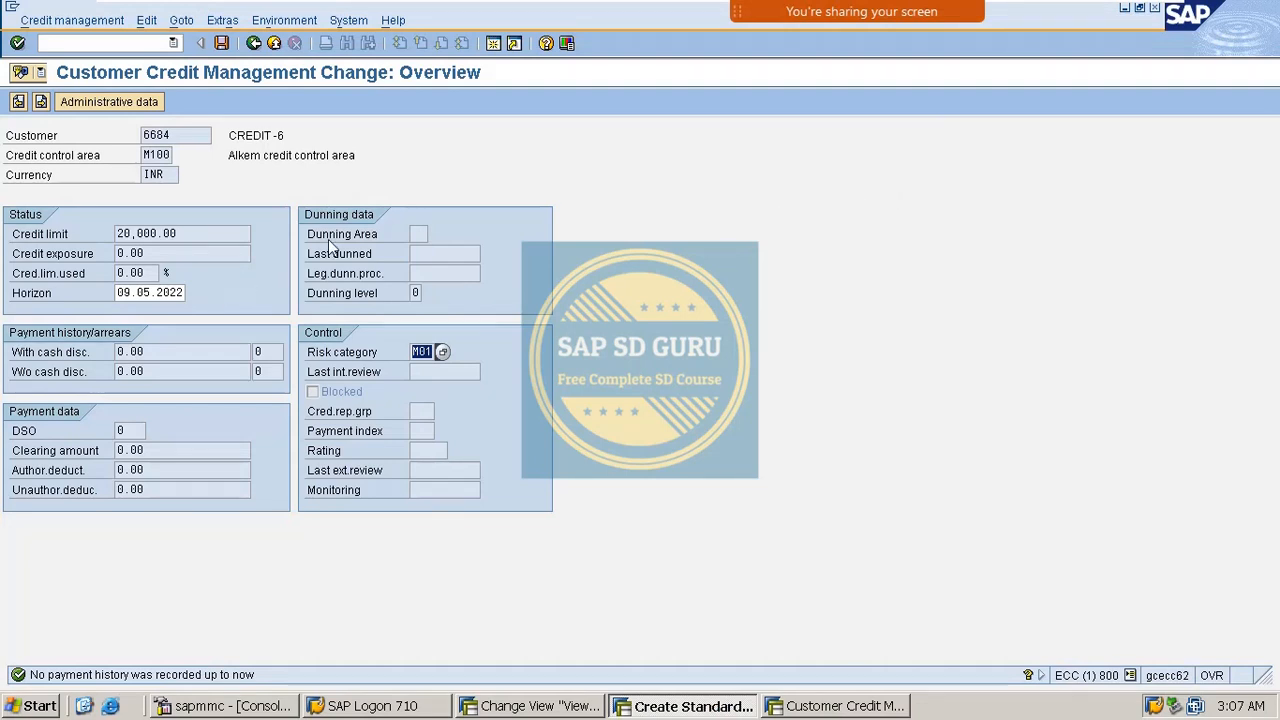
pyautogui.click(145, 43)
pyautogui.click(785, 708)
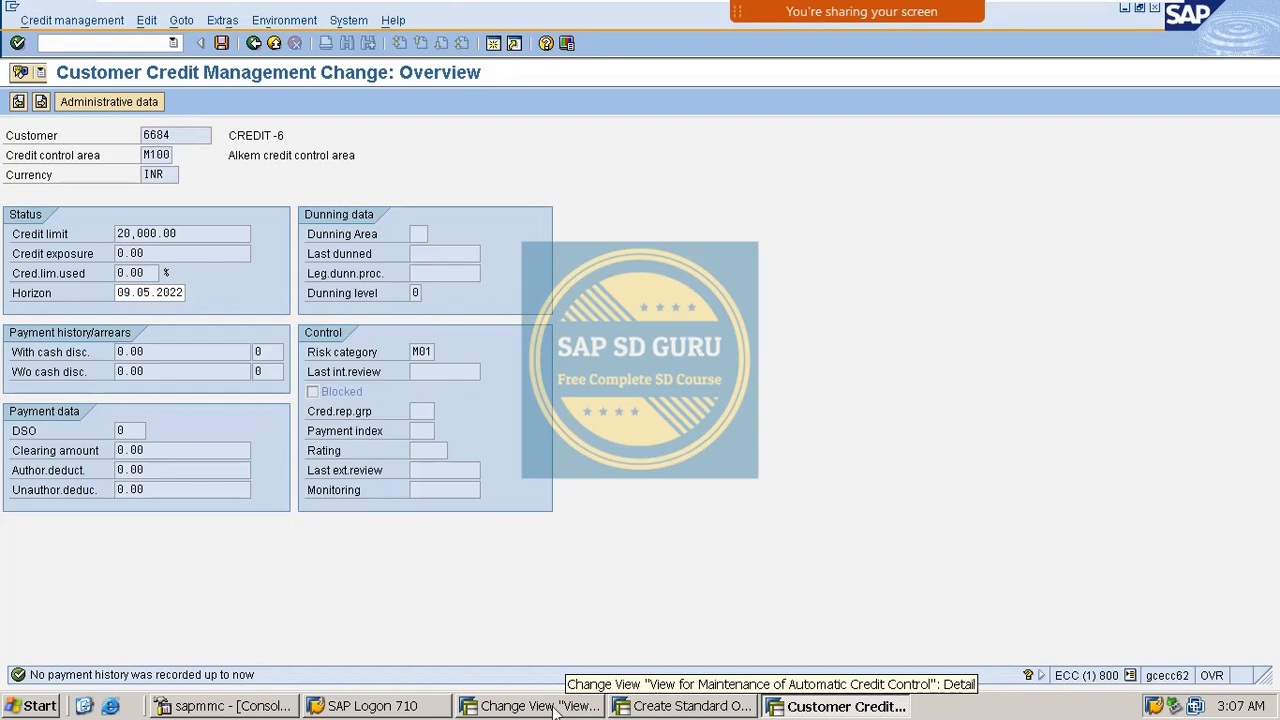
pyautogui.click(835, 708)
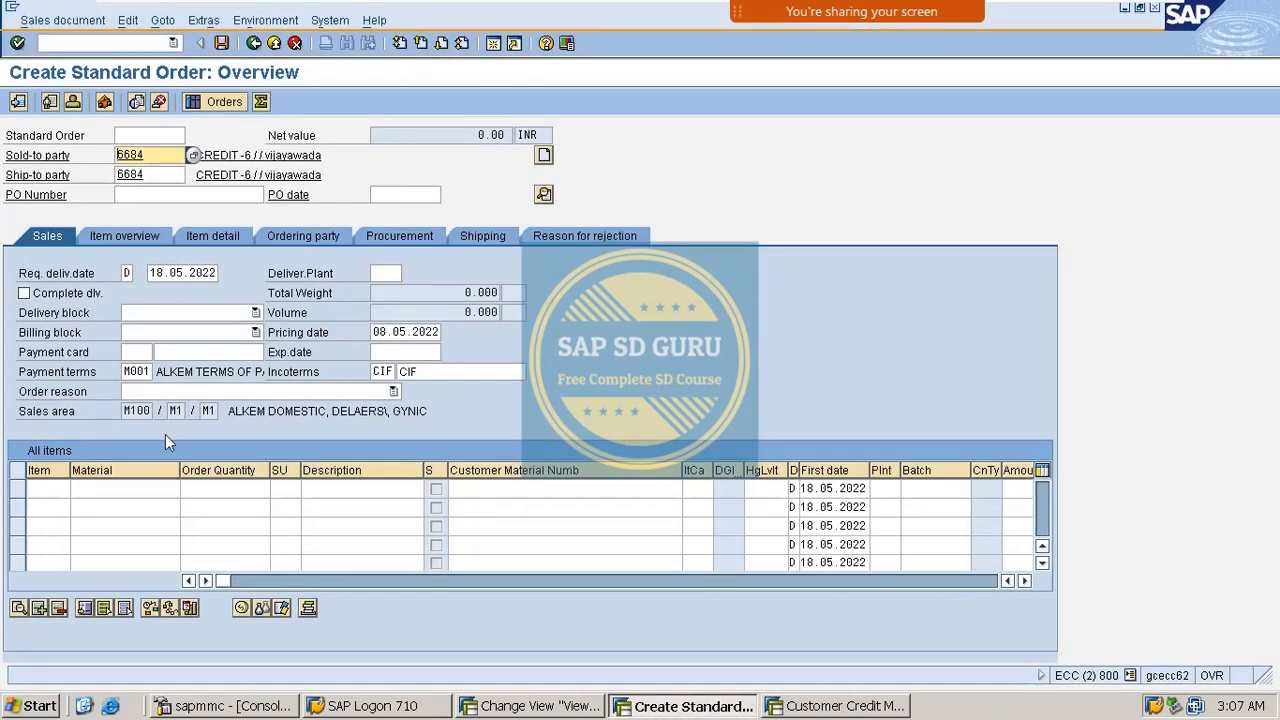
# Add material M_B with an order quantity of 20 as the order's first item
pyautogui.click(148, 487)
pyautogui.press('BackSpace')
pyautogui.press('Down')
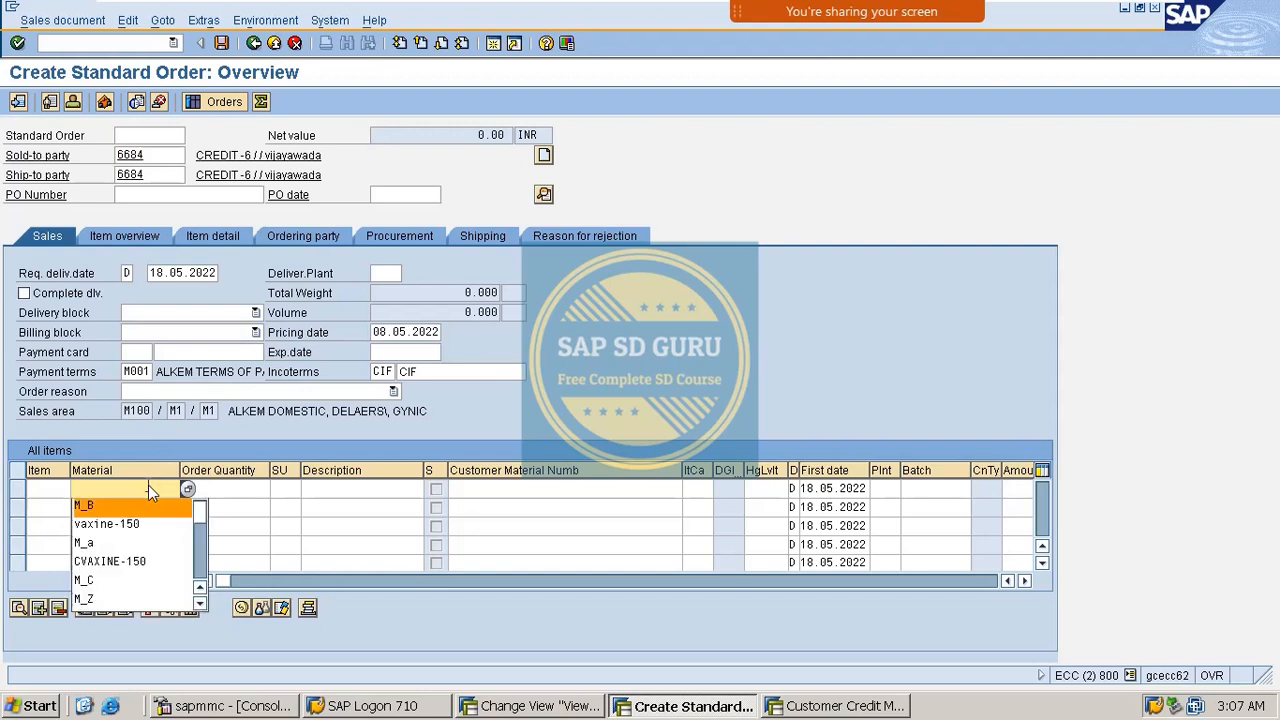
pyautogui.press('Return')
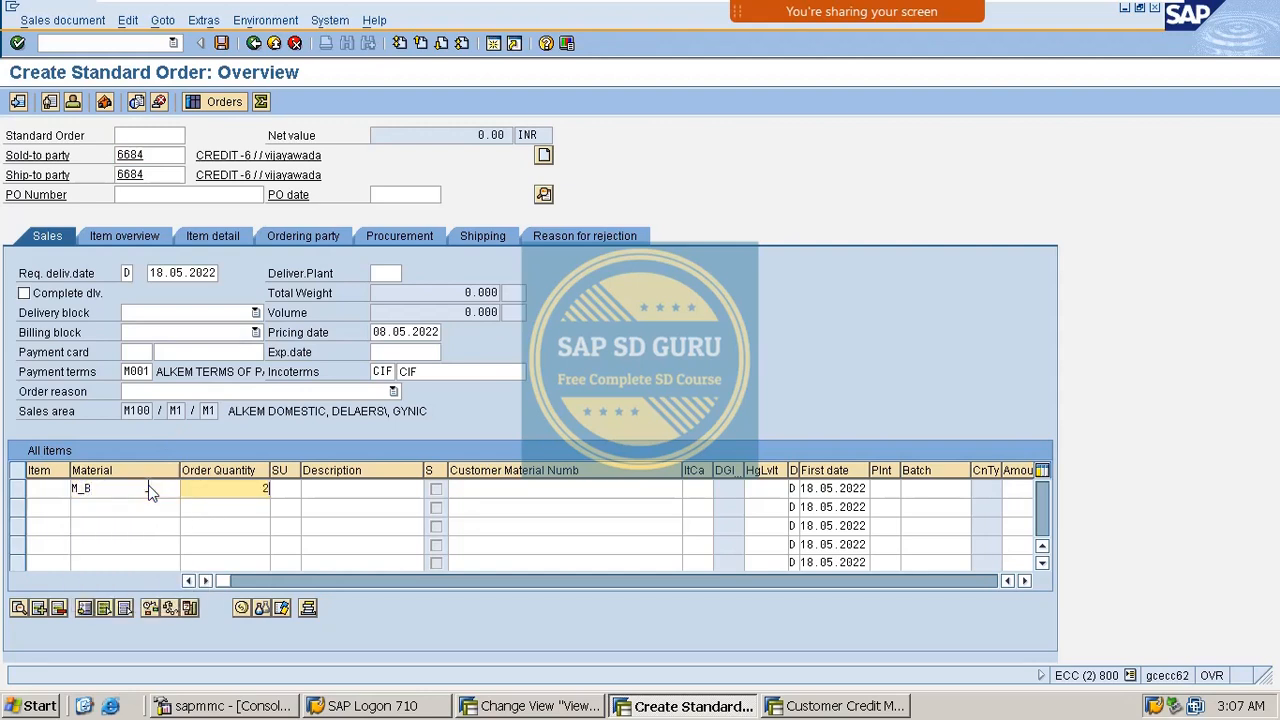
pyautogui.write('0')
pyautogui.press('Return')
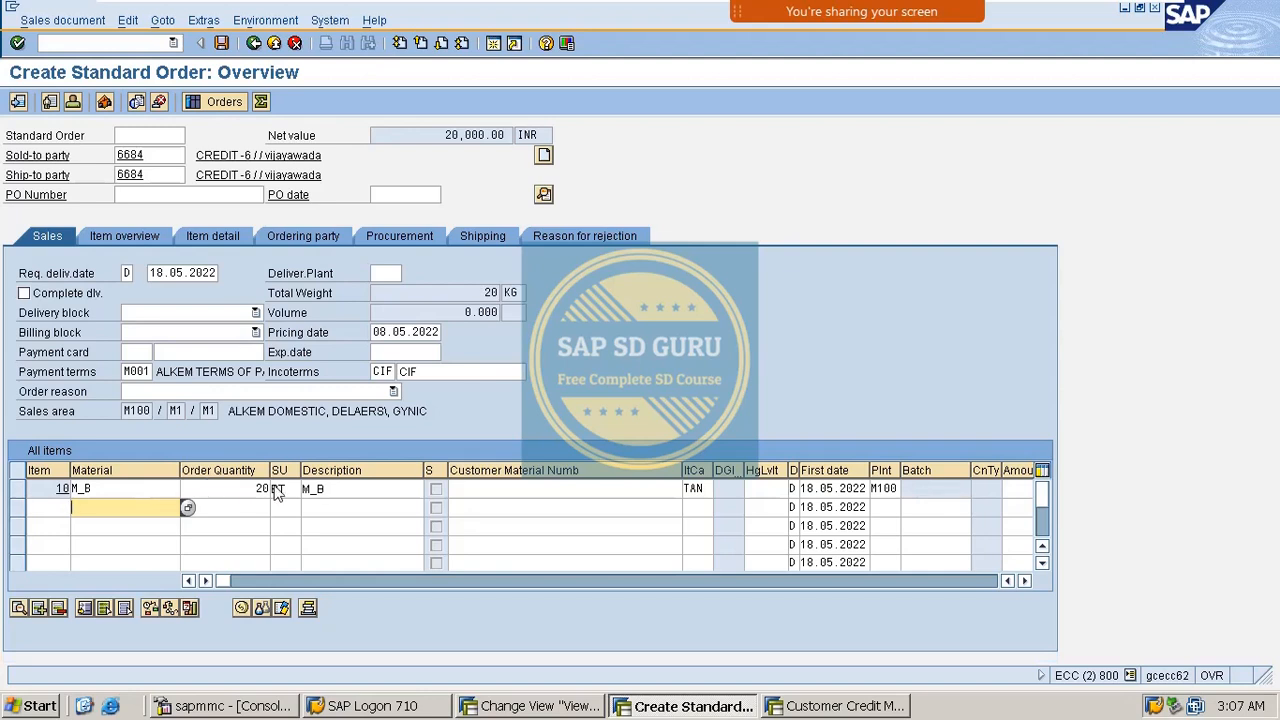
# Add material vaxine-150 with an order quantity of 1 as the second item
pyautogui.press('BackSpace')
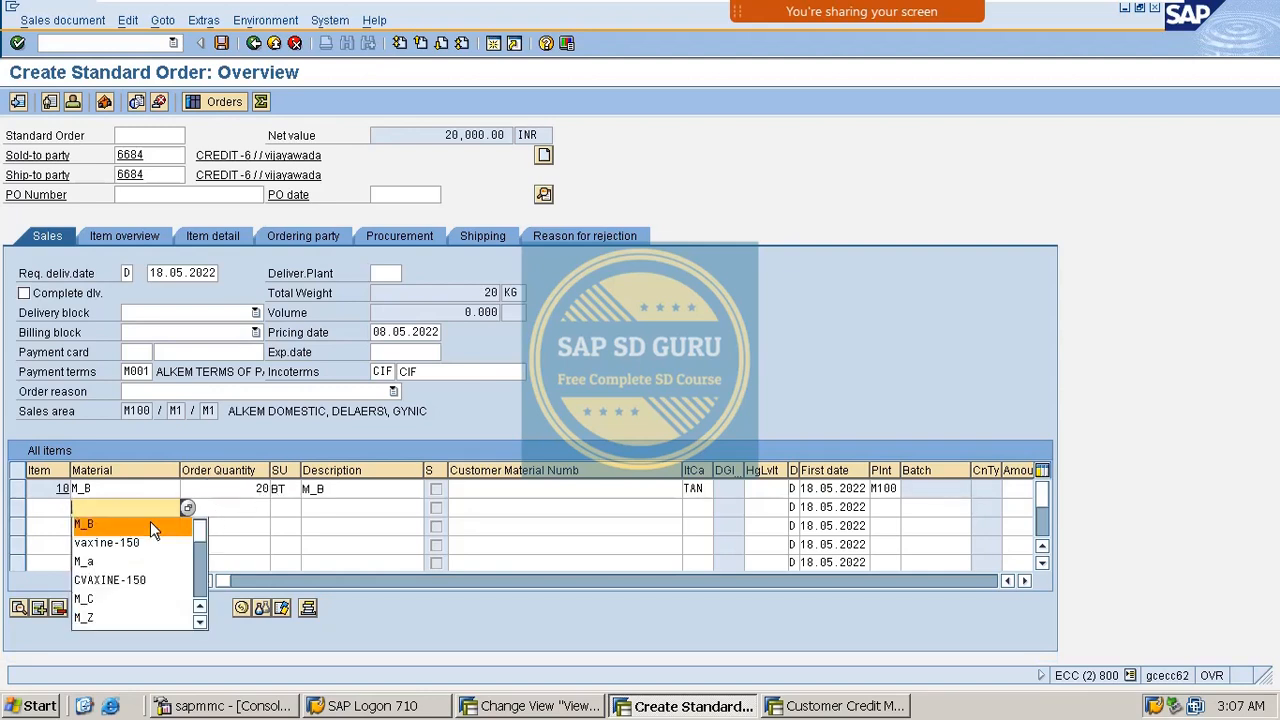
pyautogui.press('Down')
pyautogui.press('Return')
pyautogui.press('Tab')
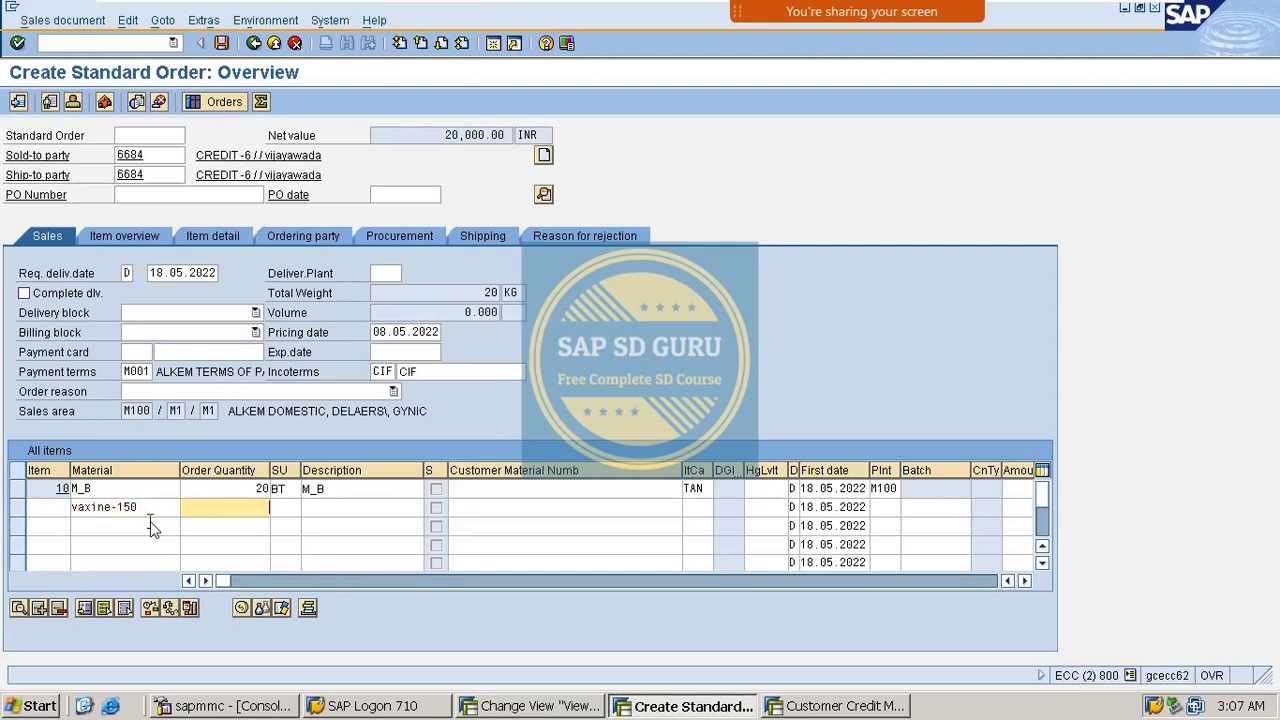
pyautogui.write('1')
pyautogui.press('Return')
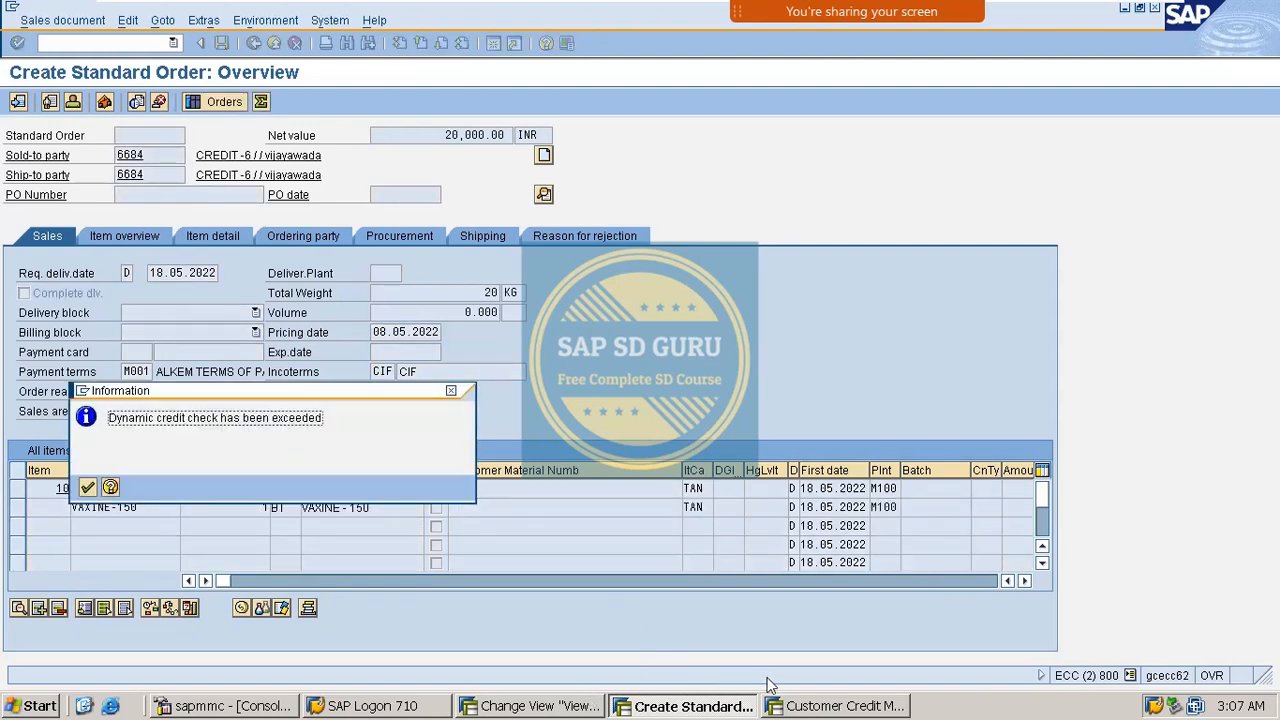
# Close the Customer Credit Management session with the /i command
pyautogui.click(848, 706)
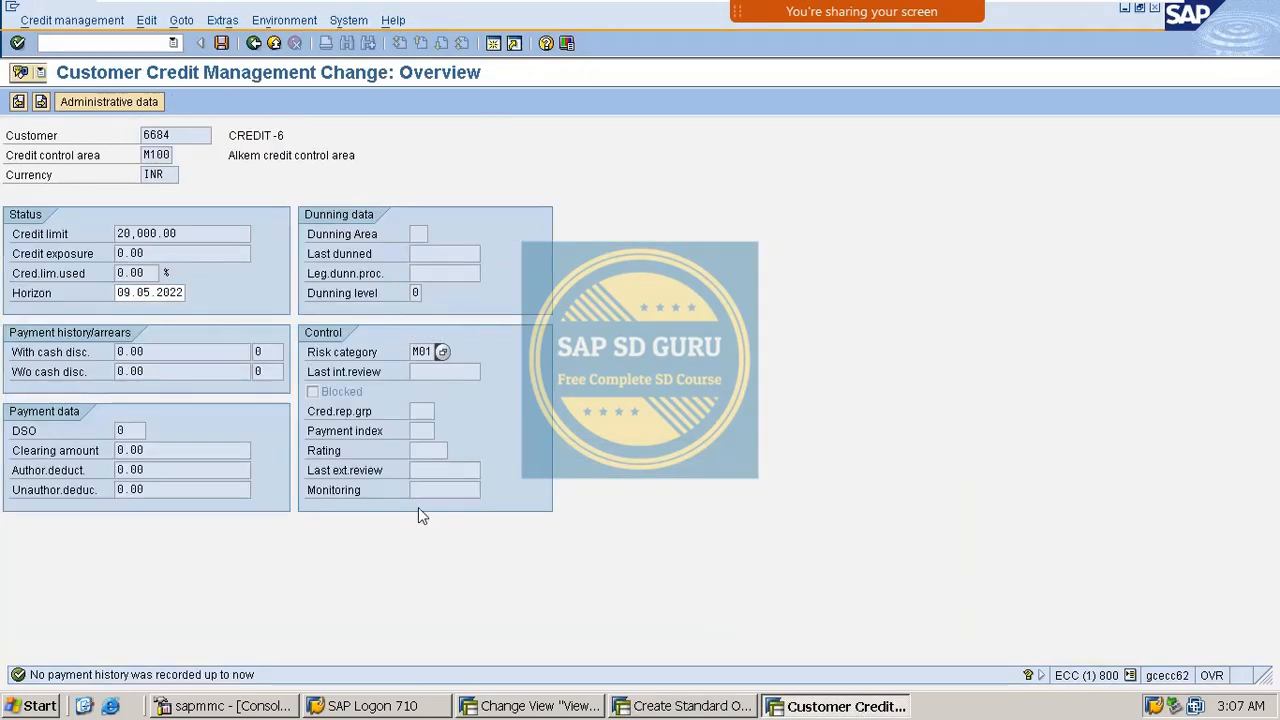
pyautogui.click(126, 45)
pyautogui.write('/i')
pyautogui.press('Return')
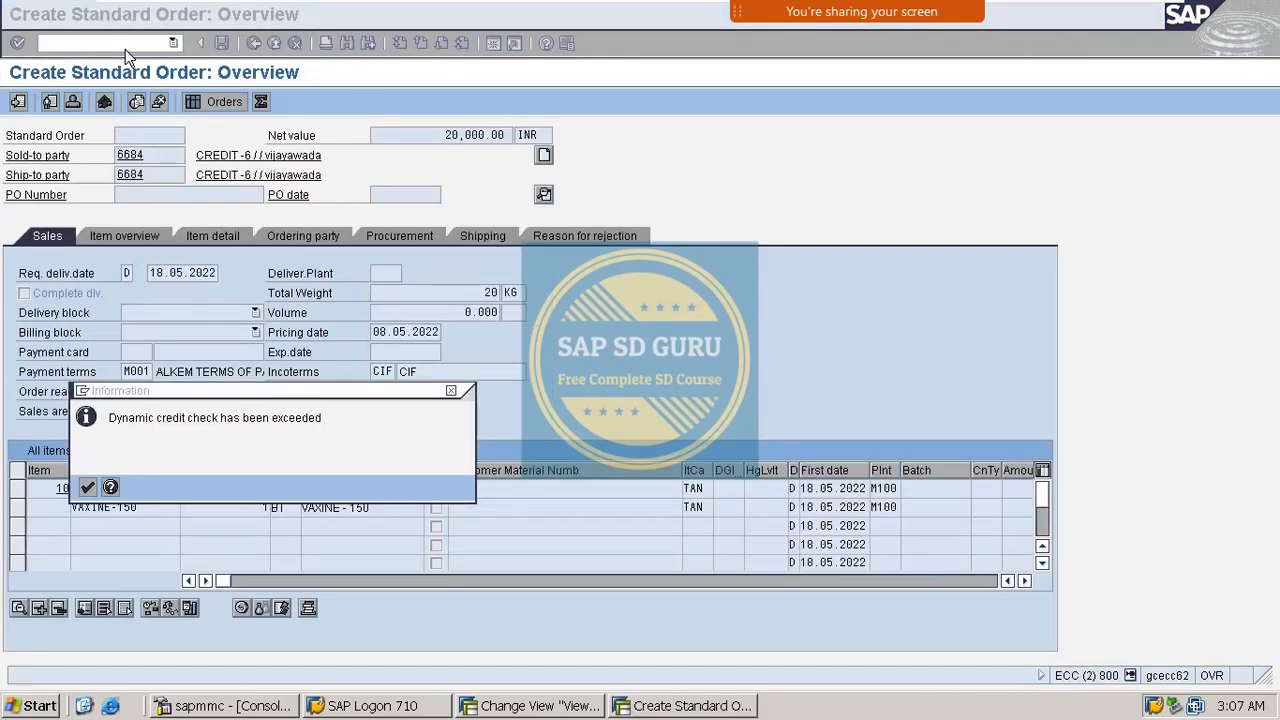
# Move the information message clear of the order items, read it, and acknowledge it
pyautogui.click(203, 418)
pyautogui.moveTo(328, 397); pyautogui.dragTo(732, 196)
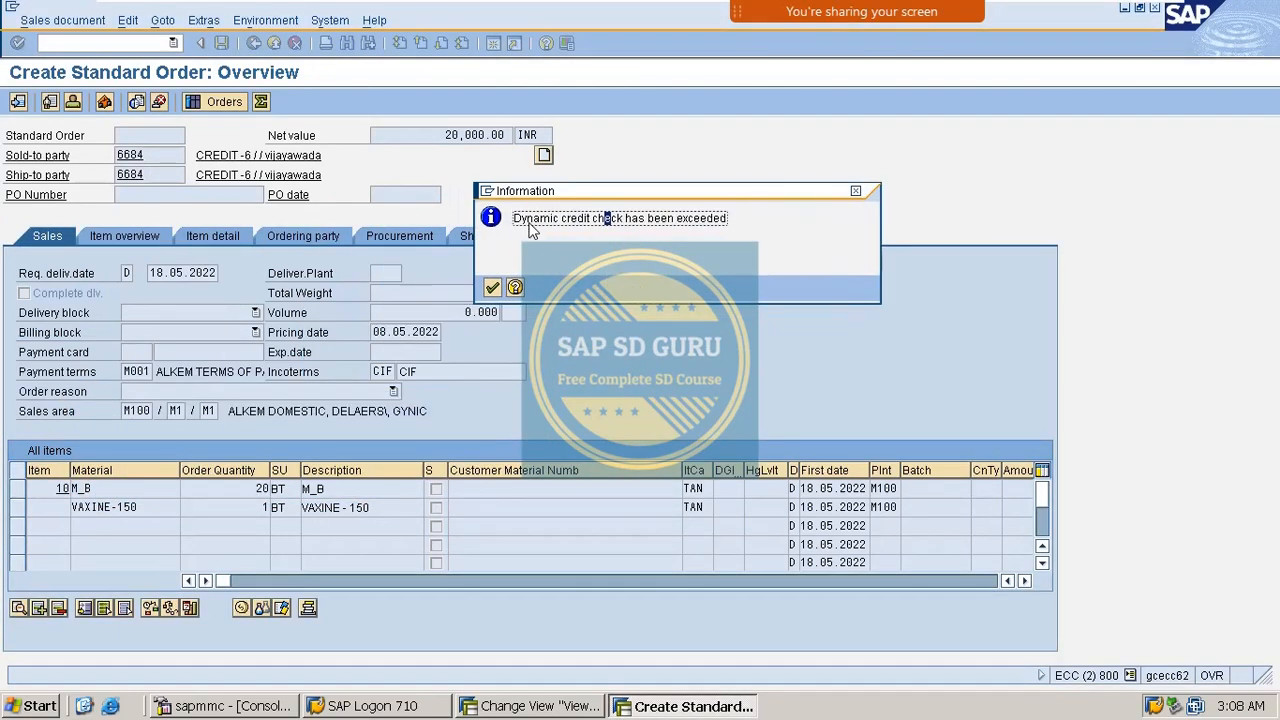
pyautogui.moveTo(527, 218); pyautogui.dragTo(682, 218)
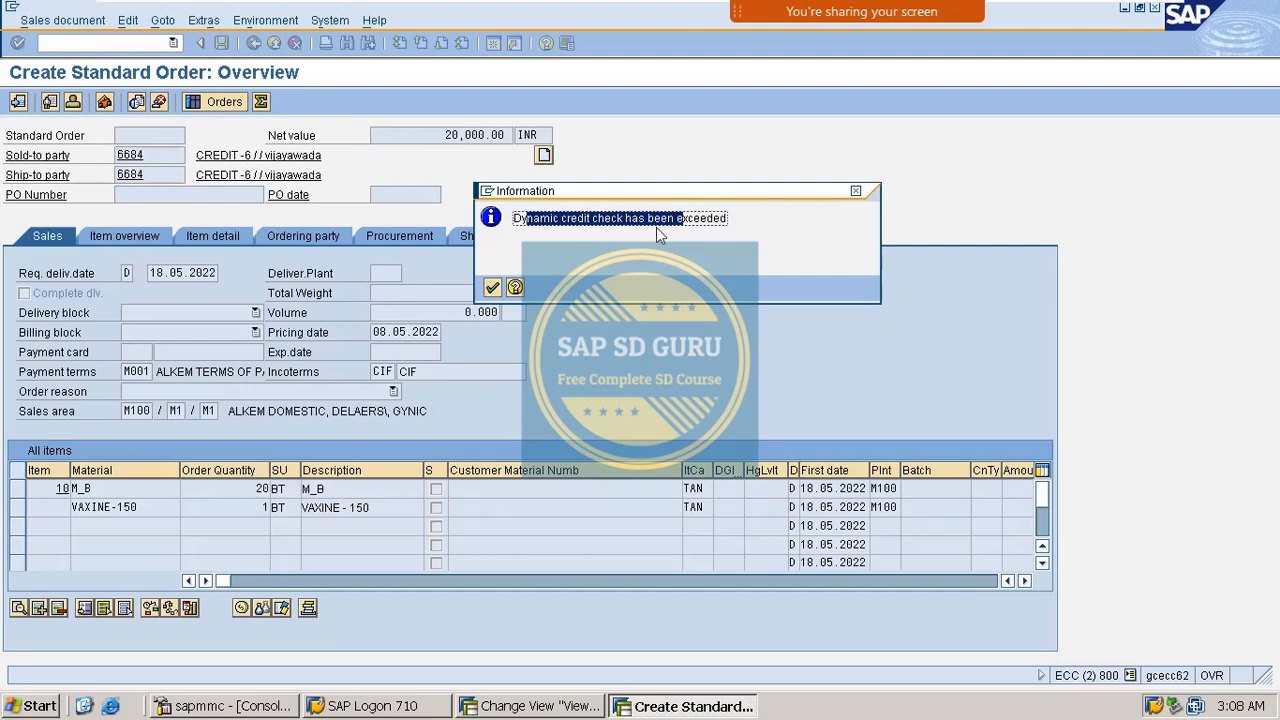
pyautogui.click(698, 226)
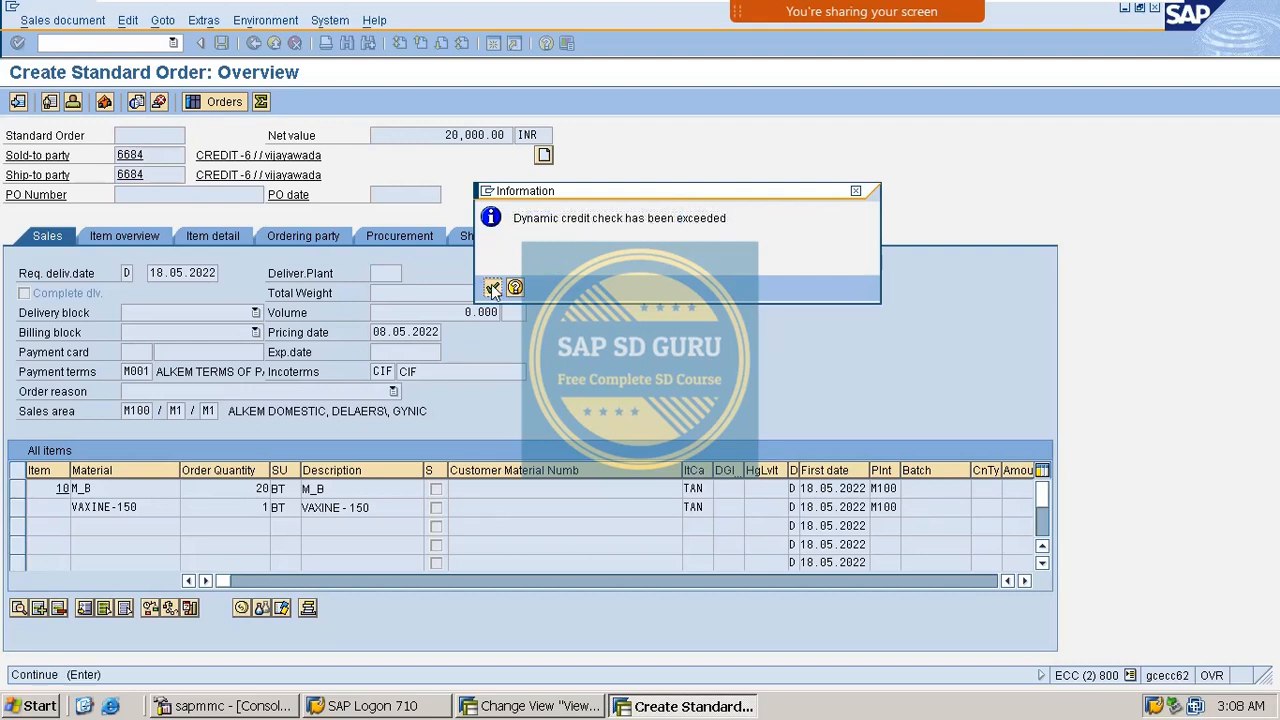
pyautogui.click(491, 287)
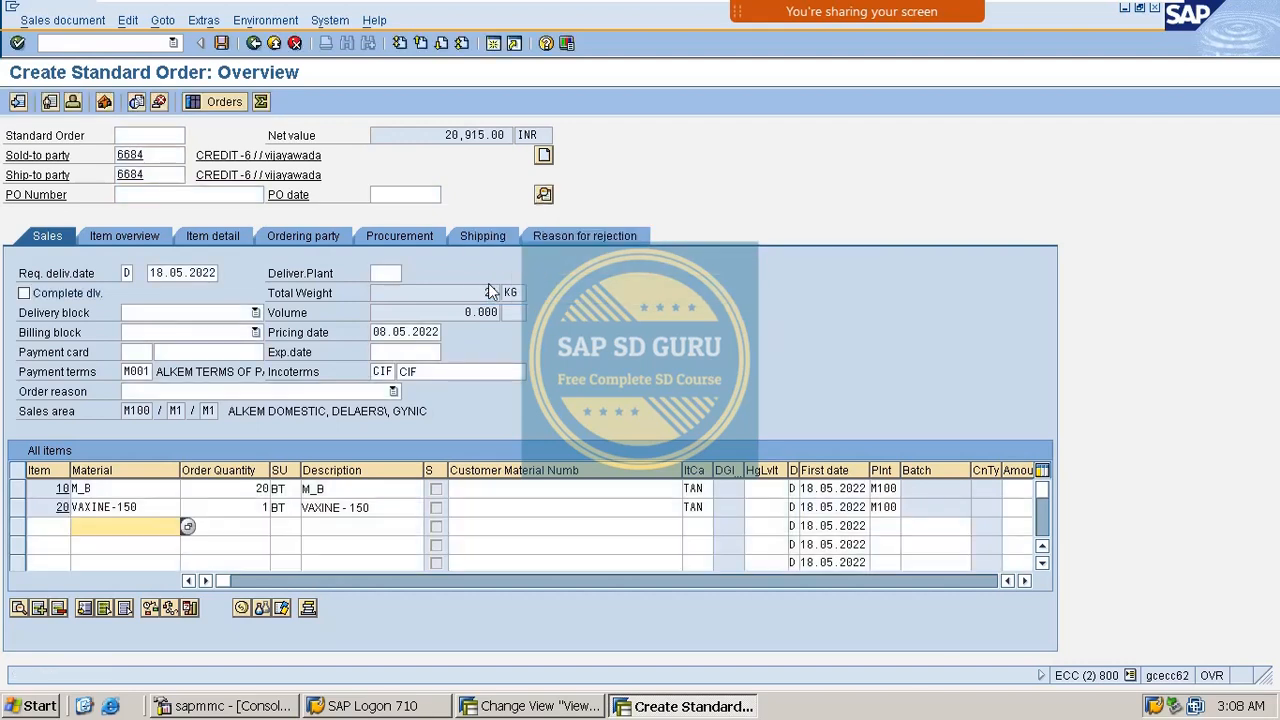
# In the automatic credit control entry, set the Dynamic check's reaction to B (Error message) and save
pyautogui.click(535, 703)
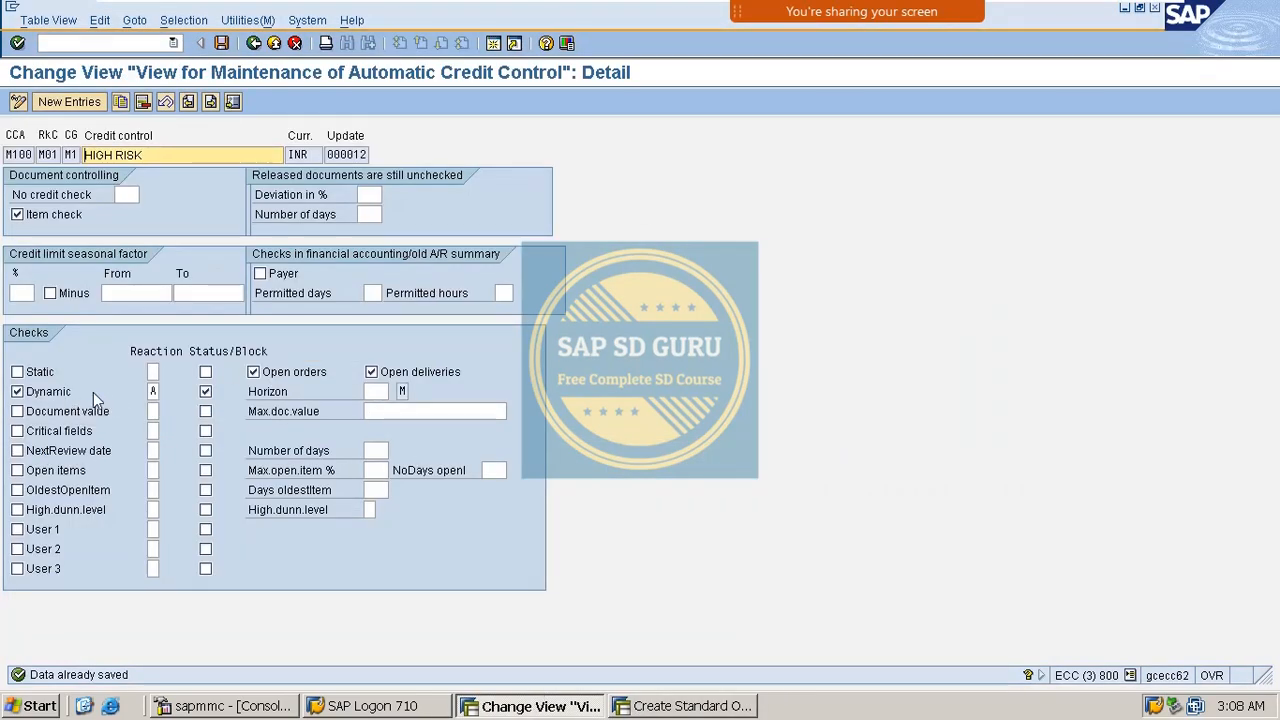
pyautogui.click(154, 392)
pyautogui.press('F4')
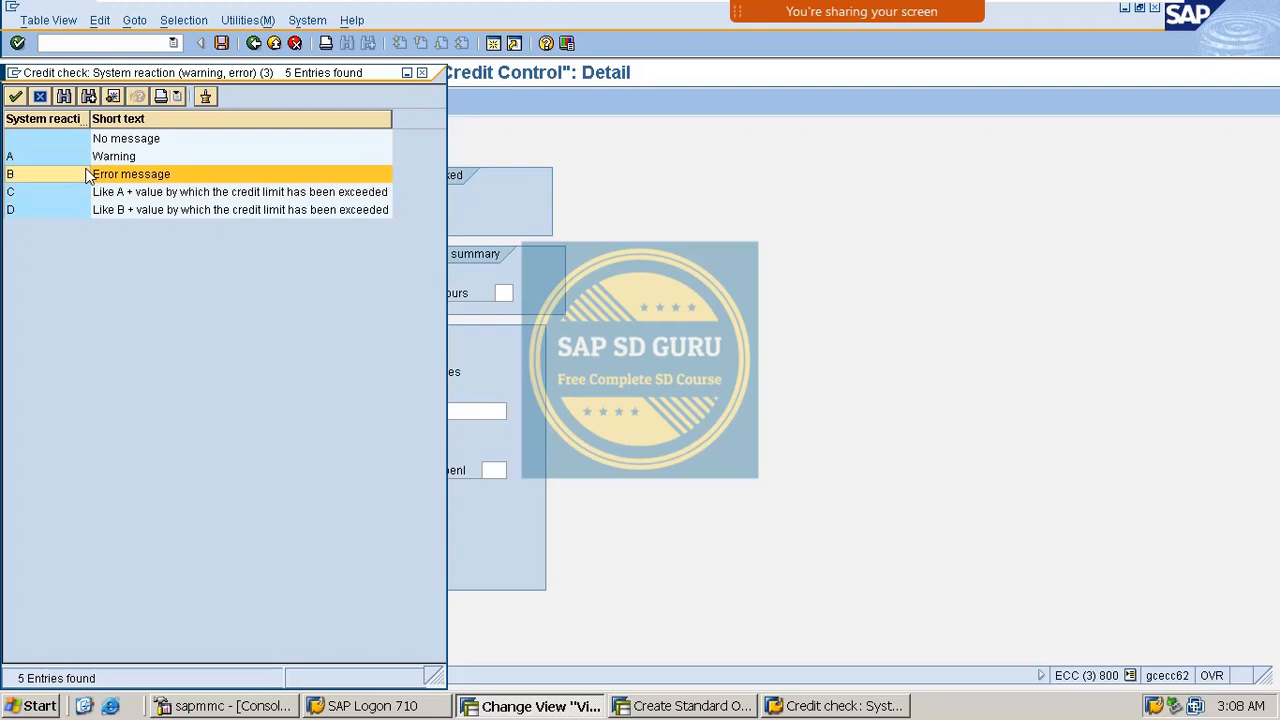
pyautogui.click(88, 175)
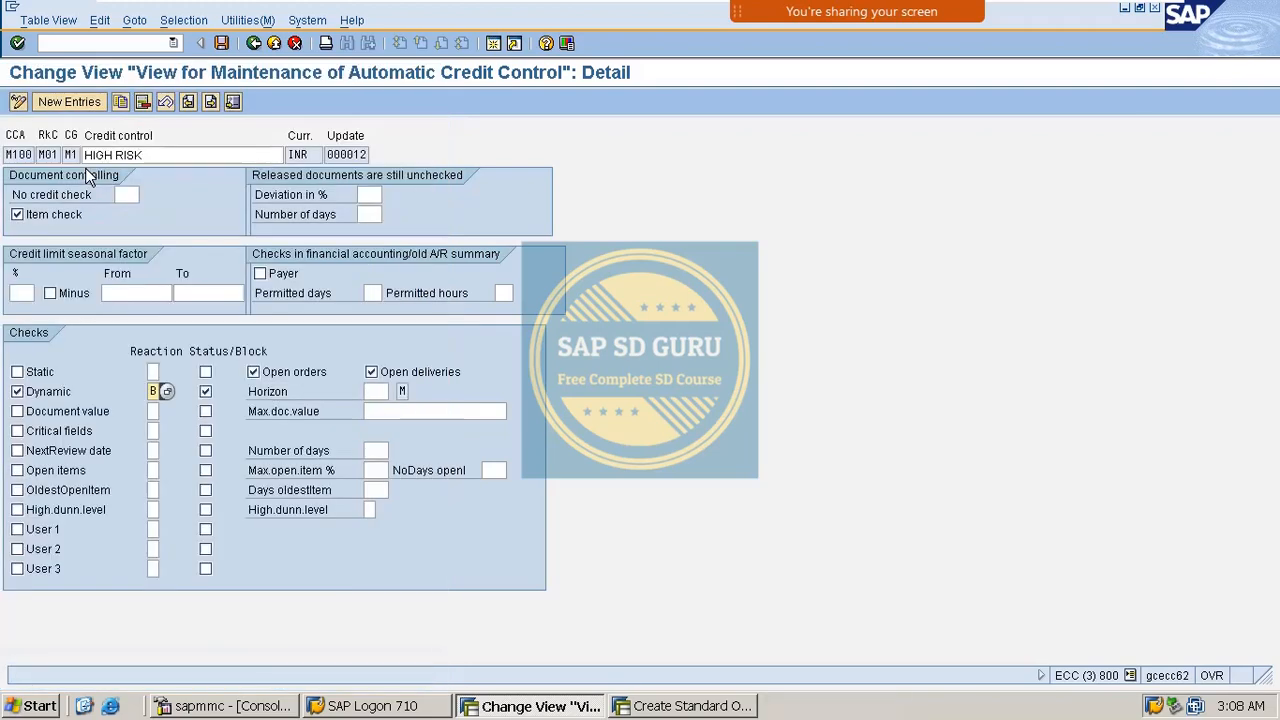
pyautogui.click(222, 43)
# Abandon the open order and start a new OR order for sales area M100/M1/M1 with the same sold-to customer
pyautogui.click(688, 706)
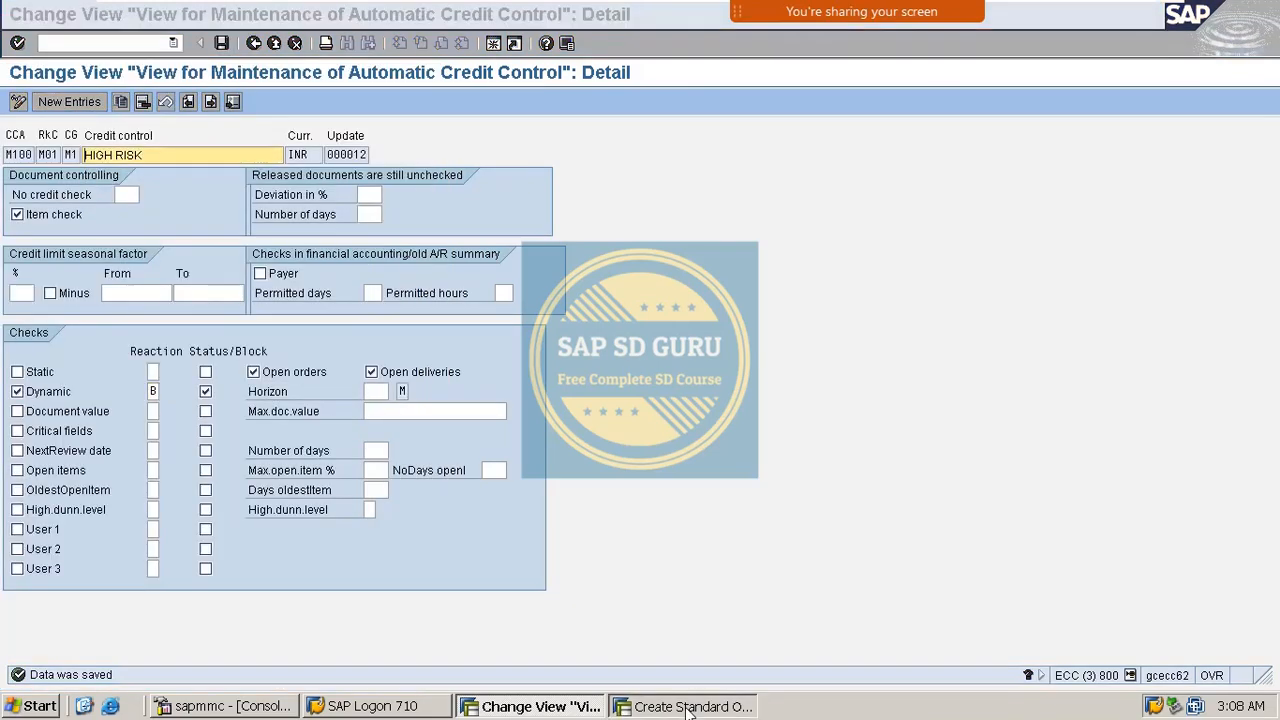
pyautogui.click(89, 47)
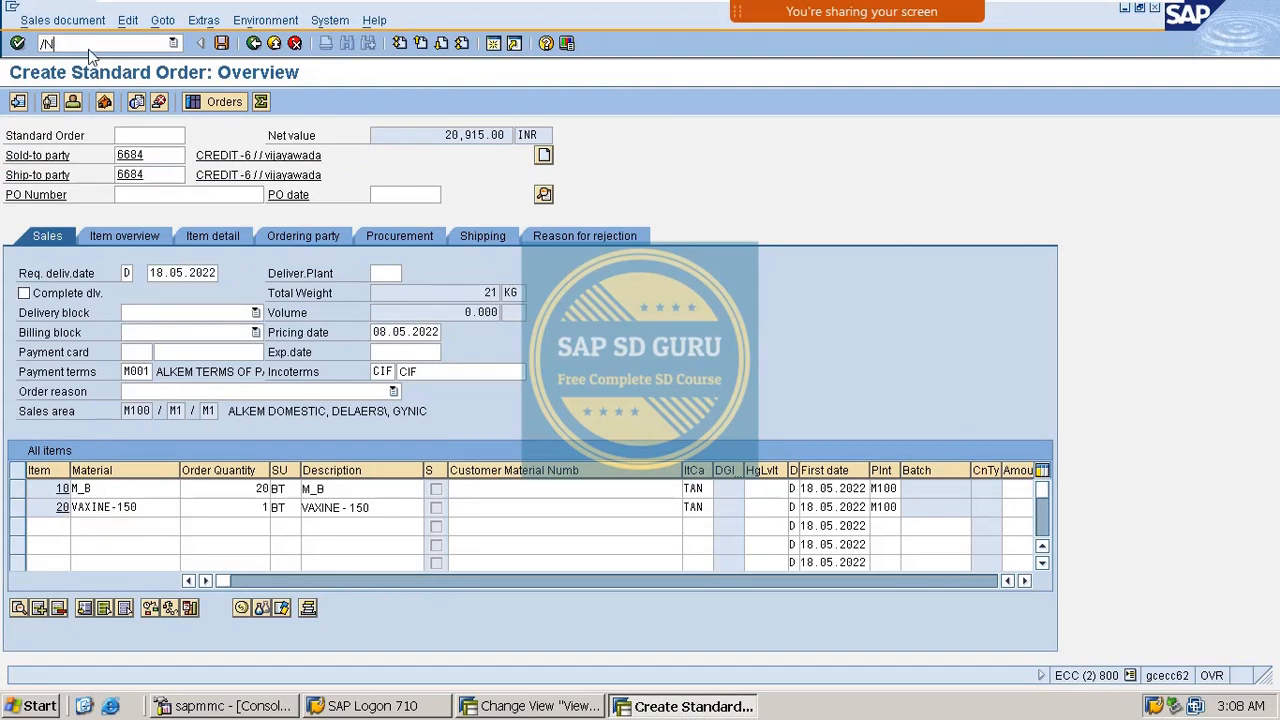
pyautogui.press('Return')
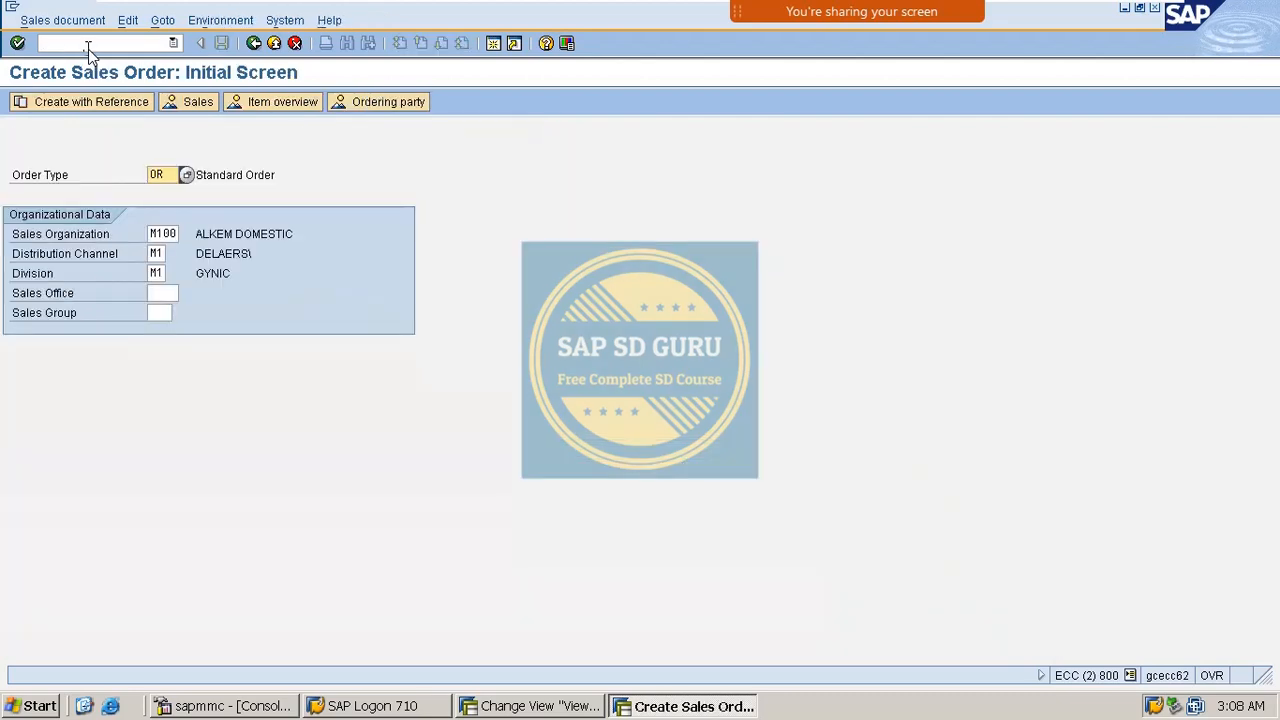
pyautogui.press('Return')
pyautogui.press('Down')
pyautogui.press('Return')
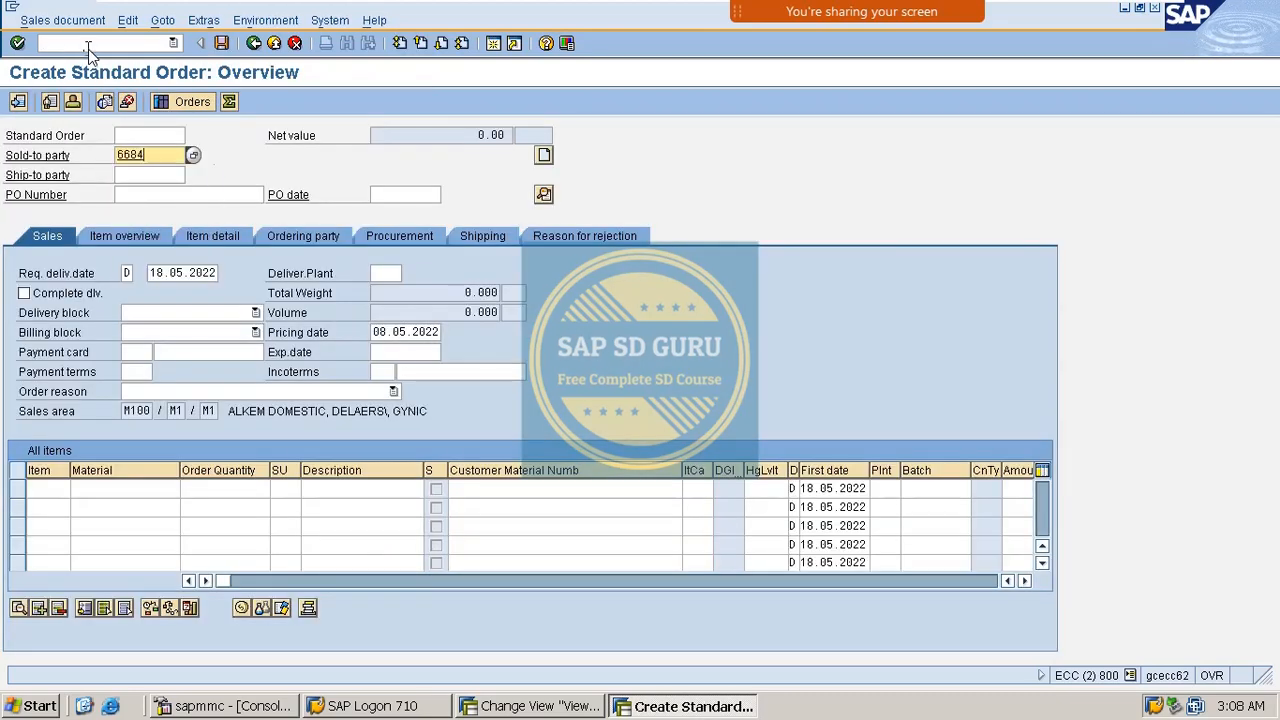
pyautogui.press('Return')
# Add material vaxine-150 with an order quantity of 21 as the new order's first item
pyautogui.press('Down')
pyautogui.press('Return')
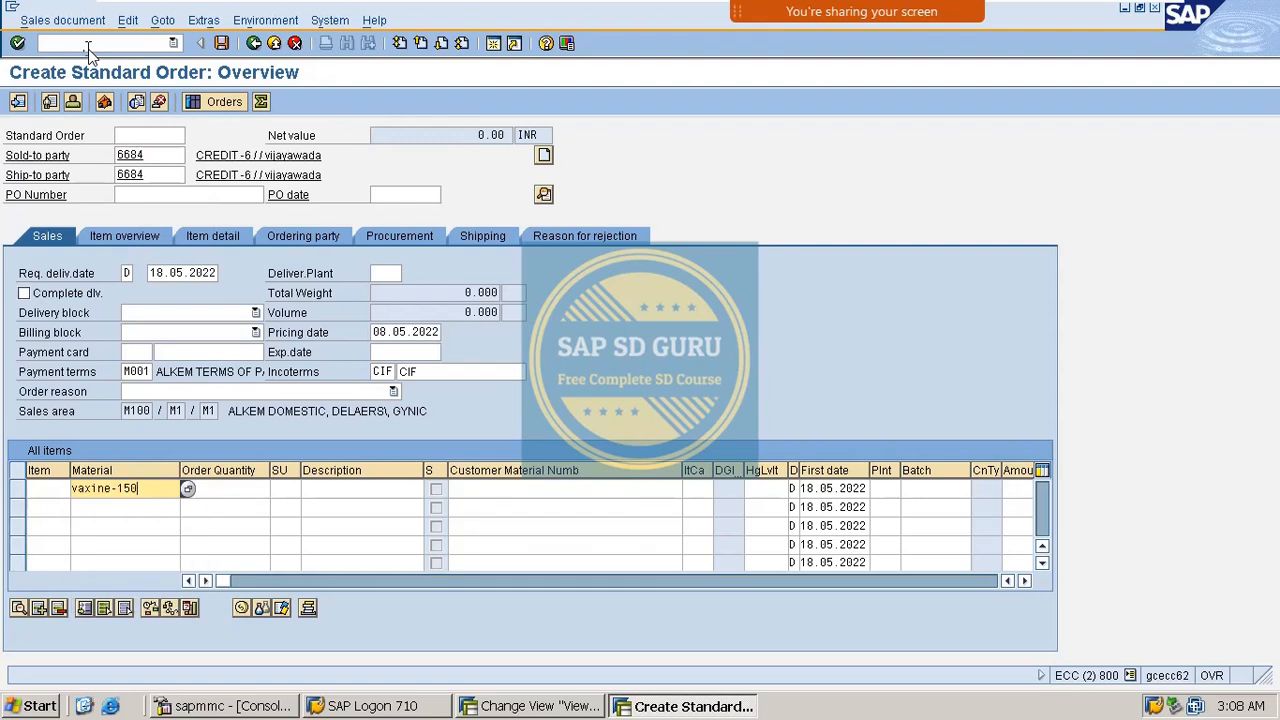
pyautogui.press('Tab')
pyautogui.write('21')
pyautogui.press('Return')
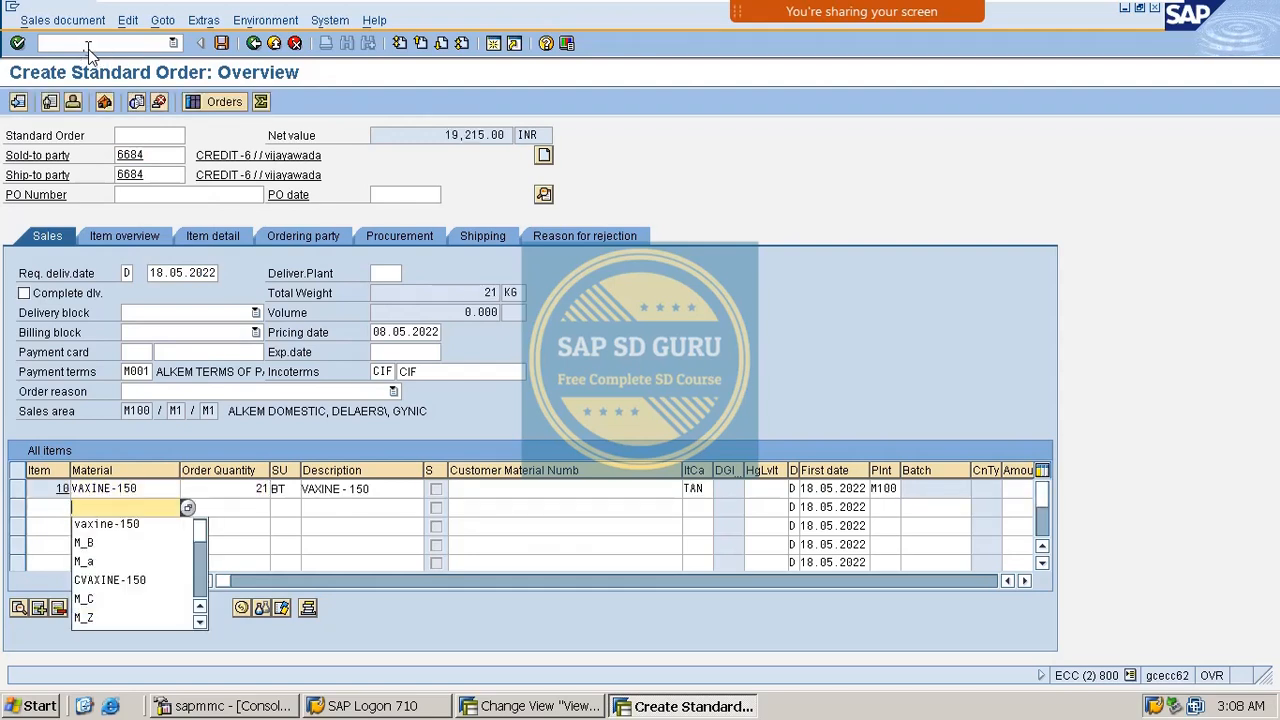
# Add material M_B with an order quantity of 21 as the new order's second item
pyautogui.press('Down')
pyautogui.press('Down')
pyautogui.press('Return')
pyautogui.press('Tab')
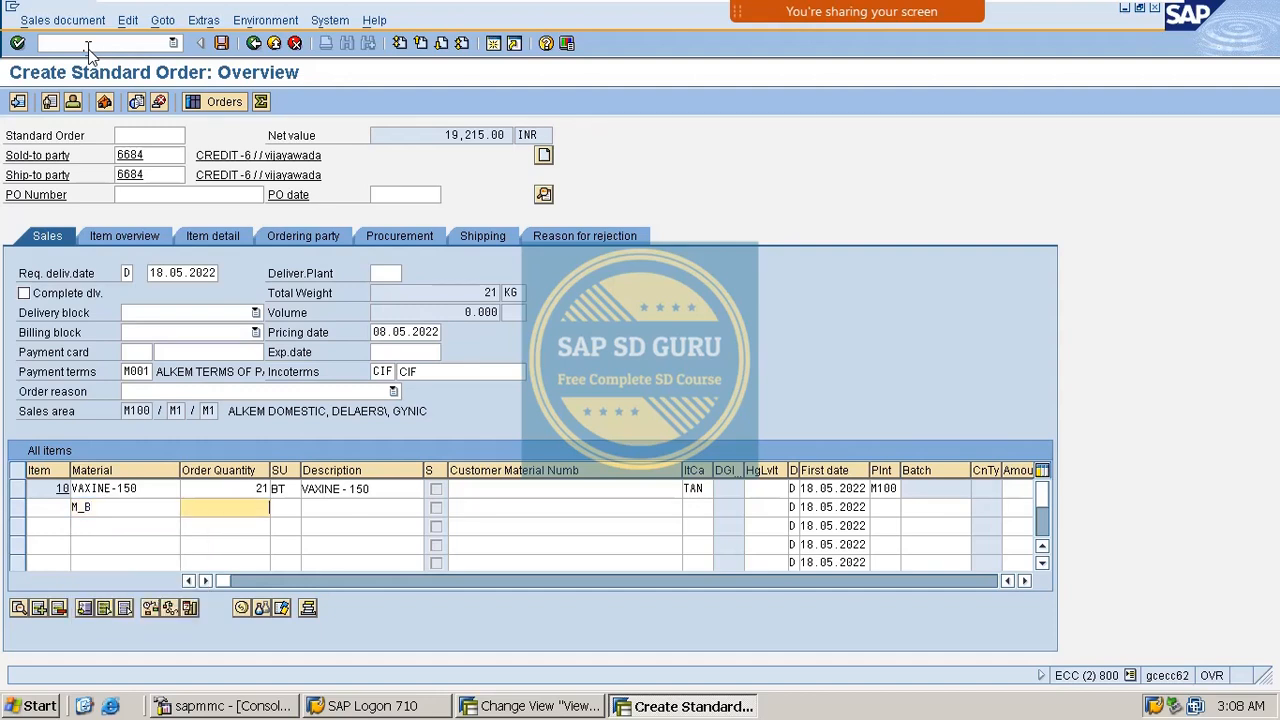
pyautogui.write('2')
pyautogui.press('Return')
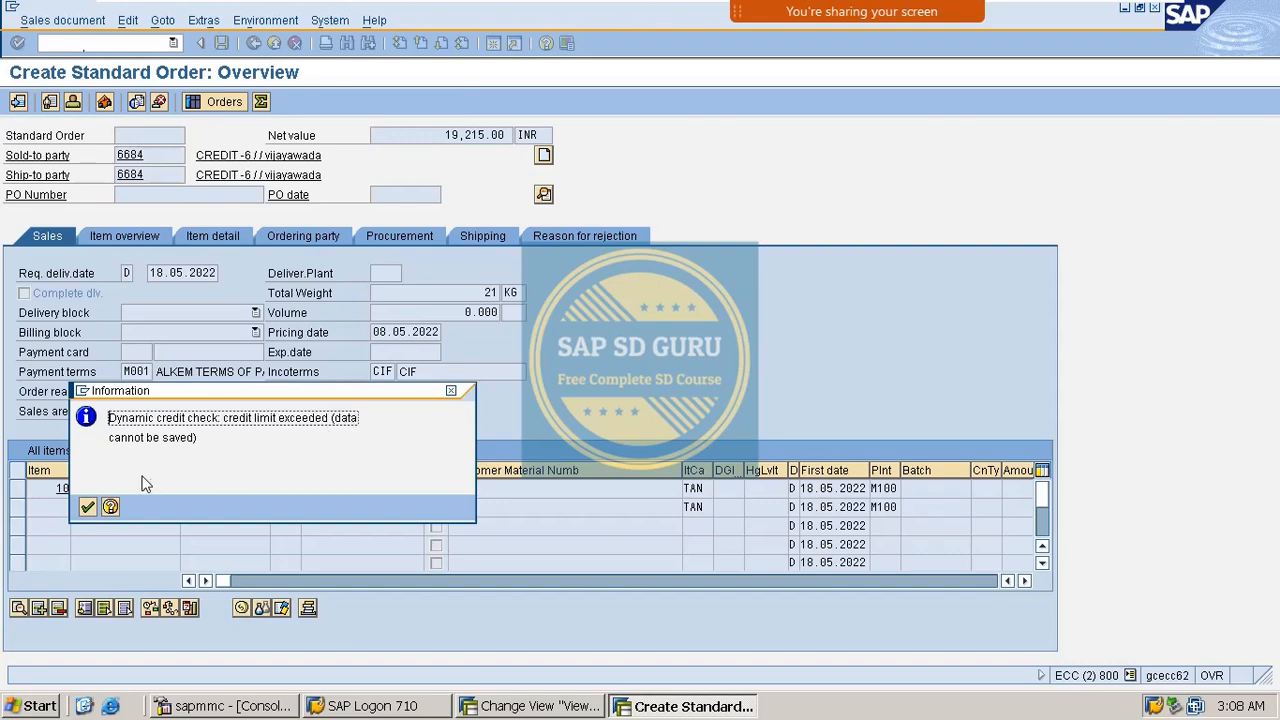
# Examine the credit check message and its detailed help, dismiss them, and keep the order open without saving
pyautogui.moveTo(118, 440); pyautogui.dragTo(232, 428)
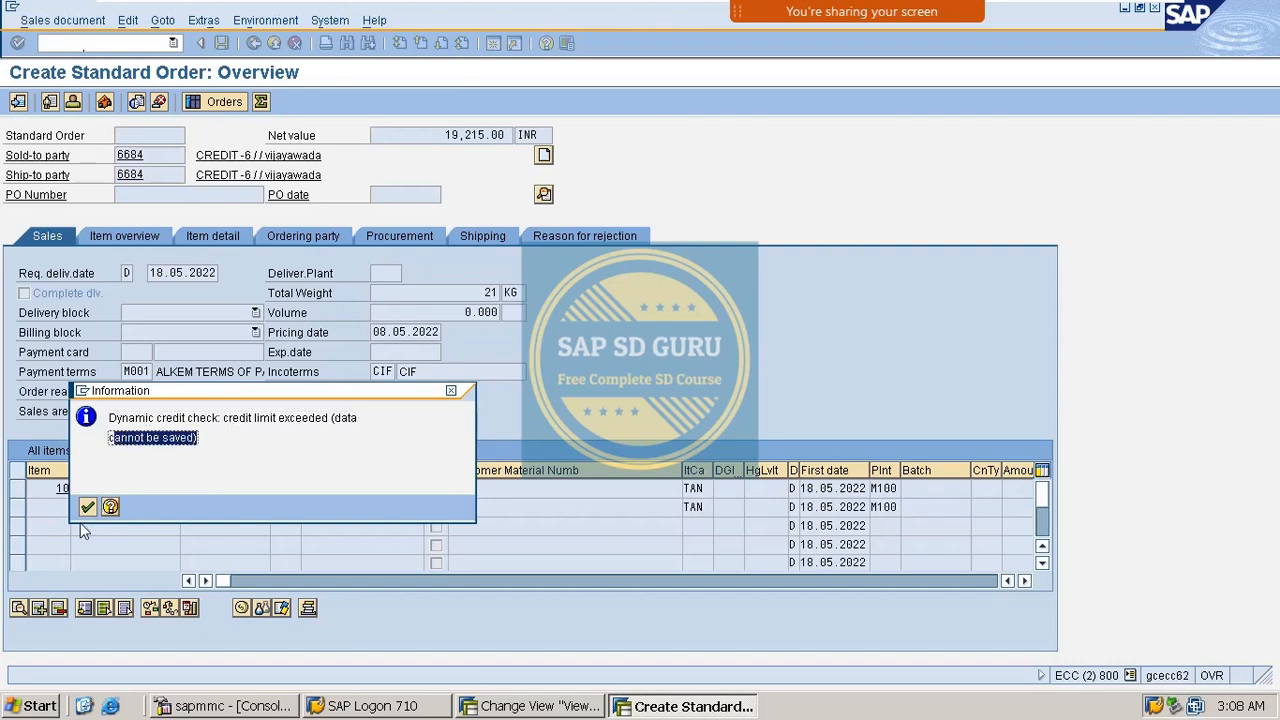
pyautogui.click(110, 507)
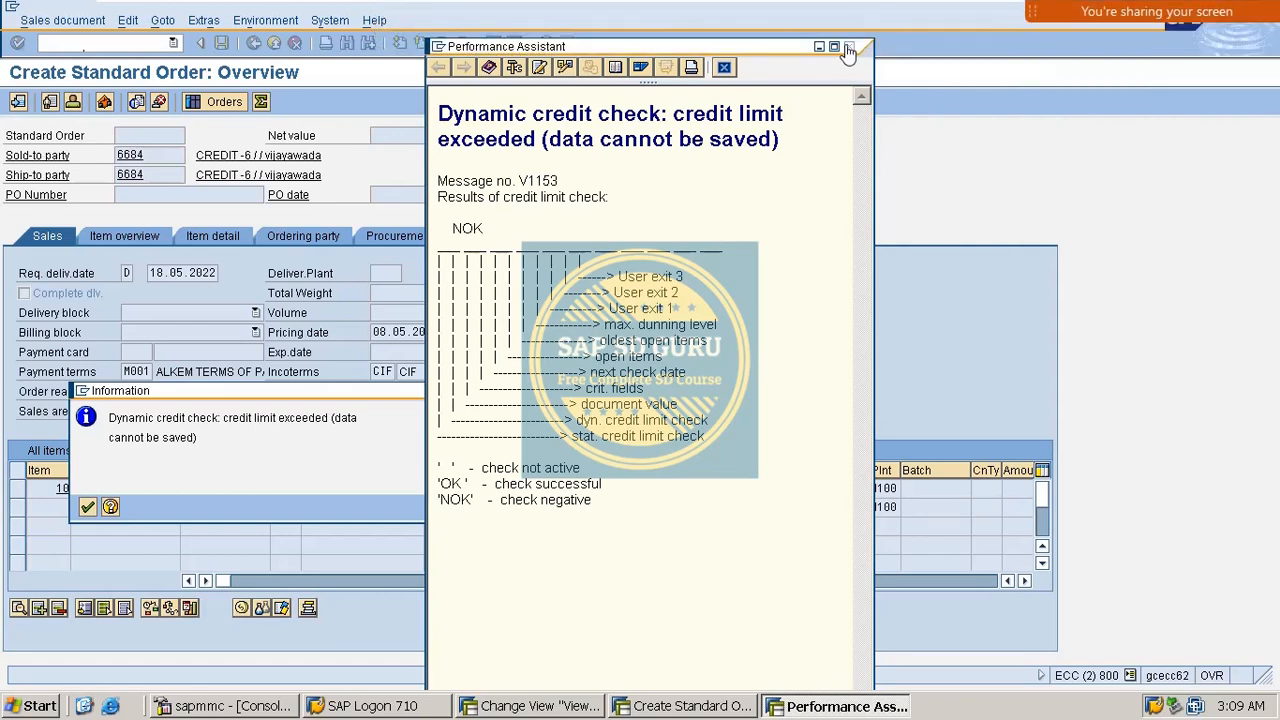
pyautogui.click(848, 47)
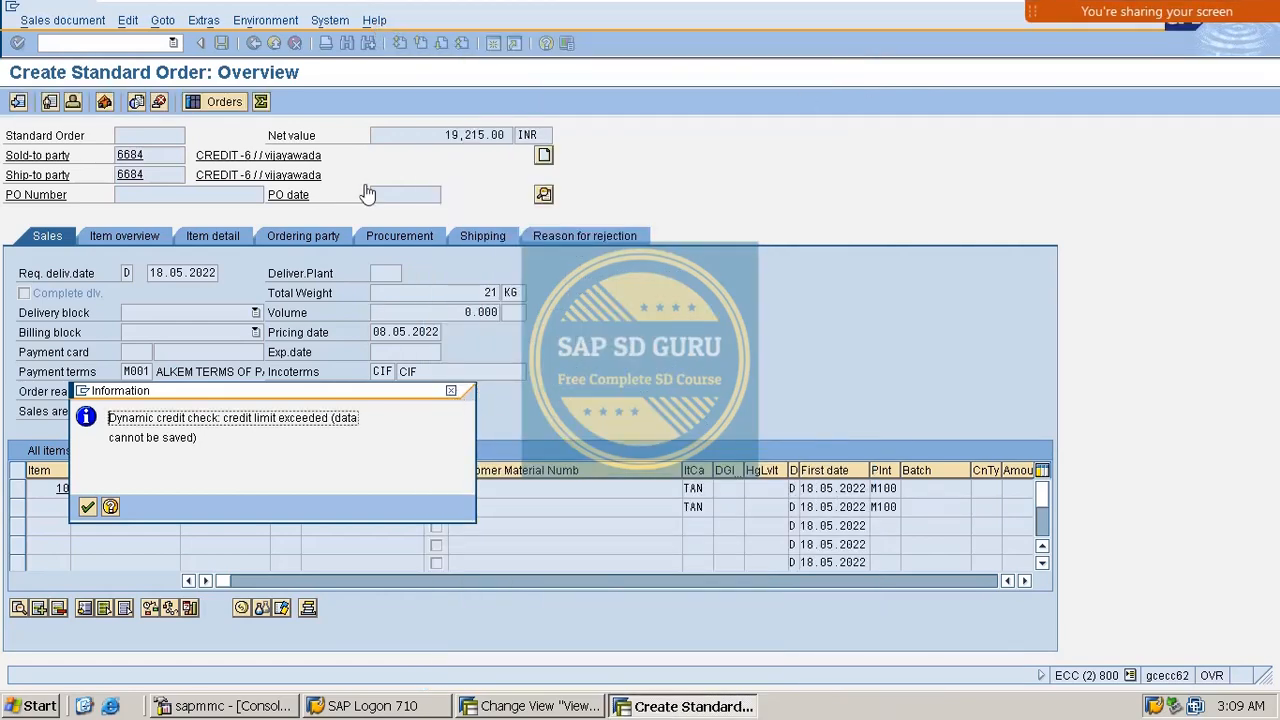
pyautogui.click(451, 390)
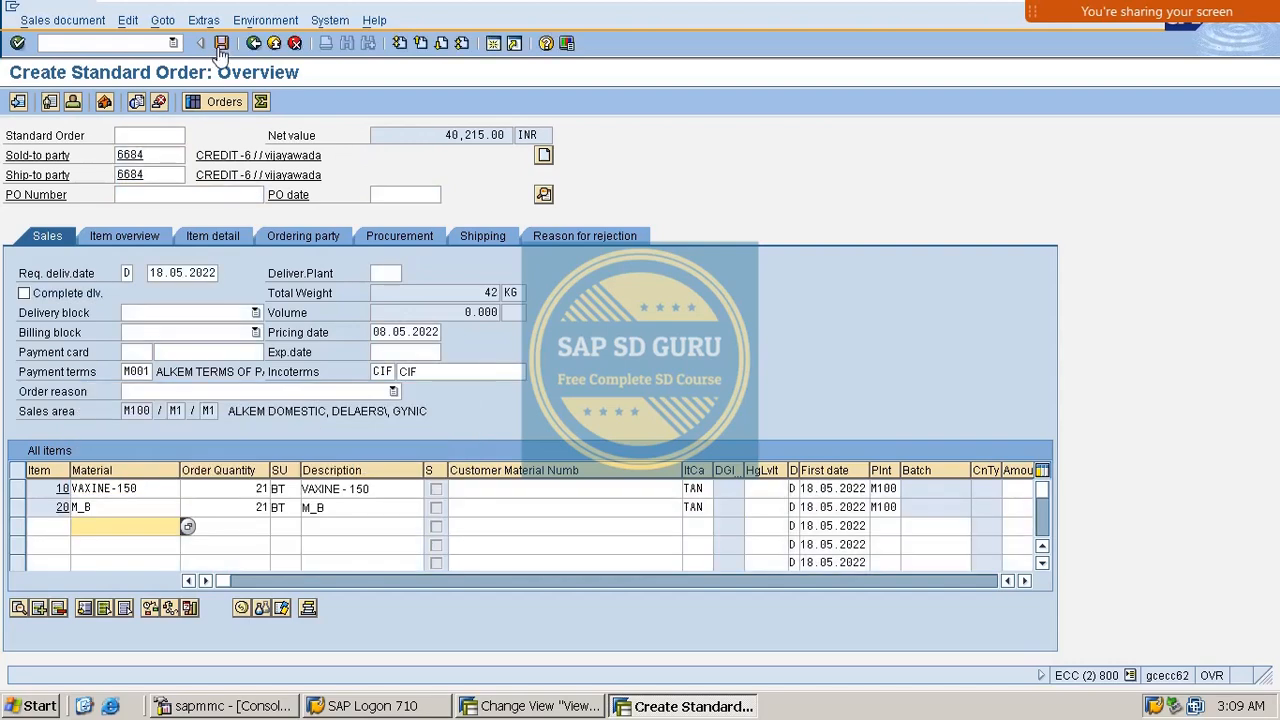
pyautogui.click(254, 43)
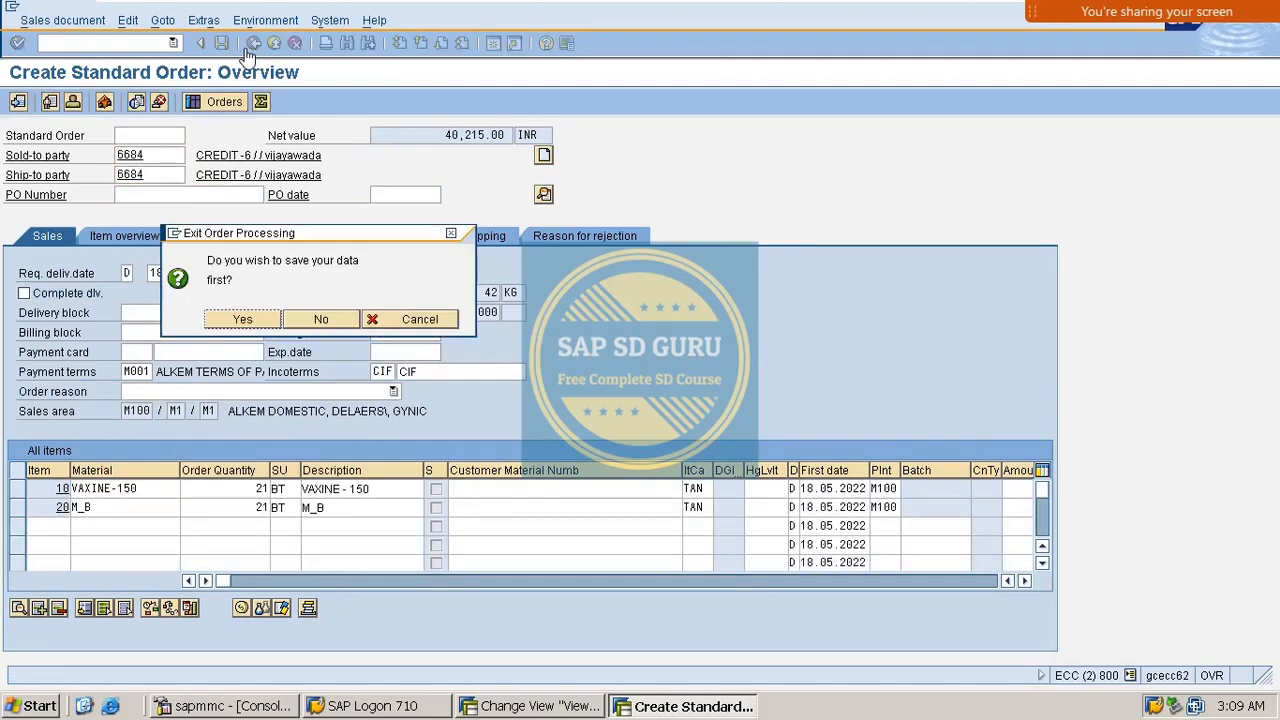
pyautogui.click(451, 233)
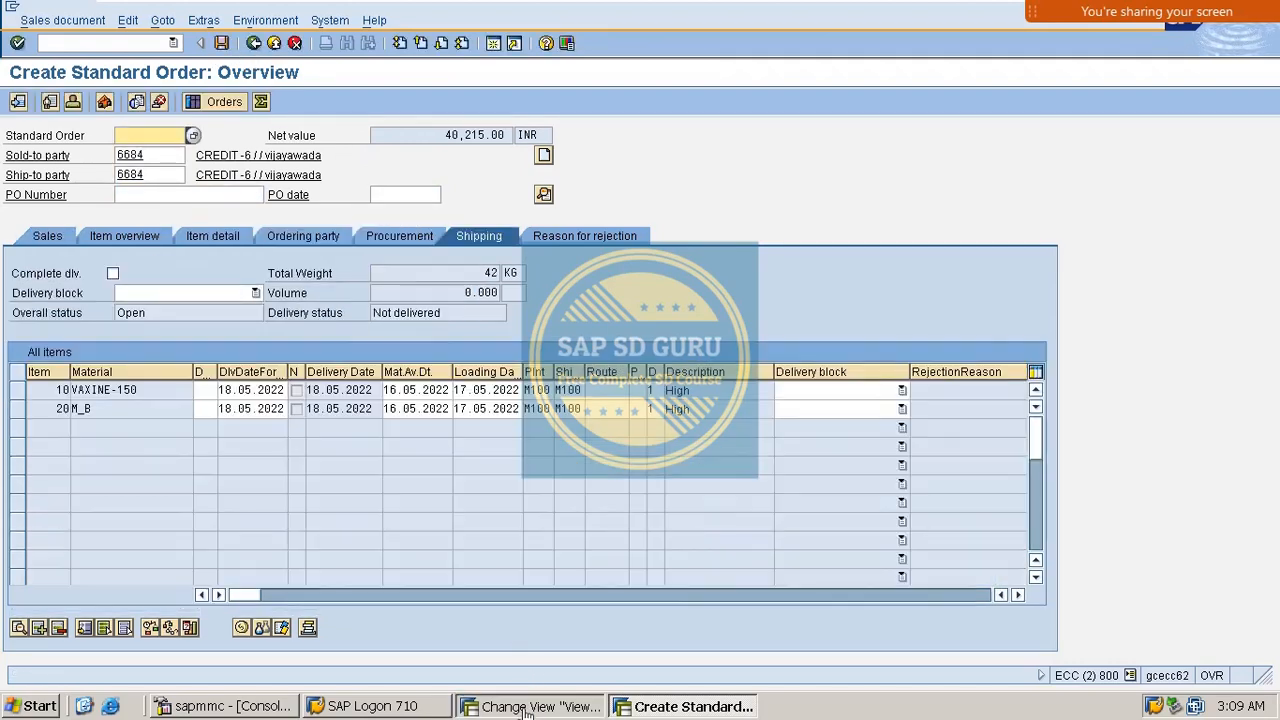
# Review the available system reactions for the Dynamic check in the automatic credit control entry, leaving the selection as is
pyautogui.click(527, 707)
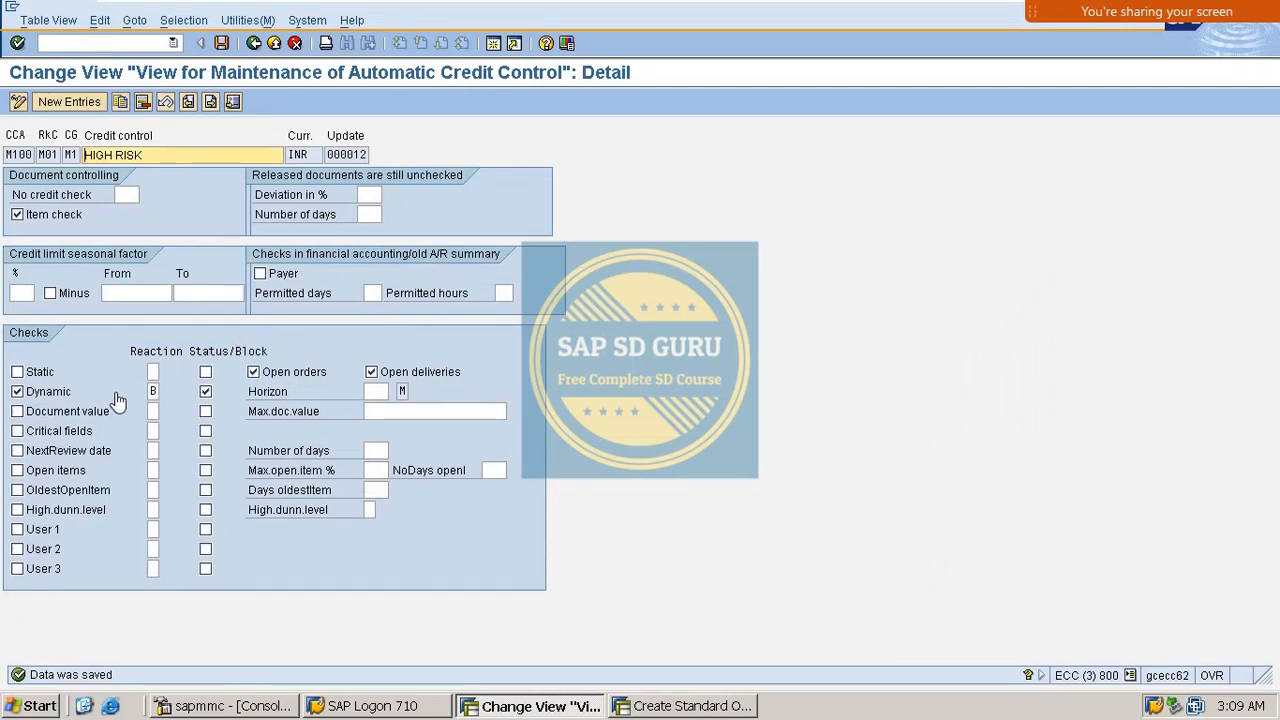
pyautogui.click(156, 392)
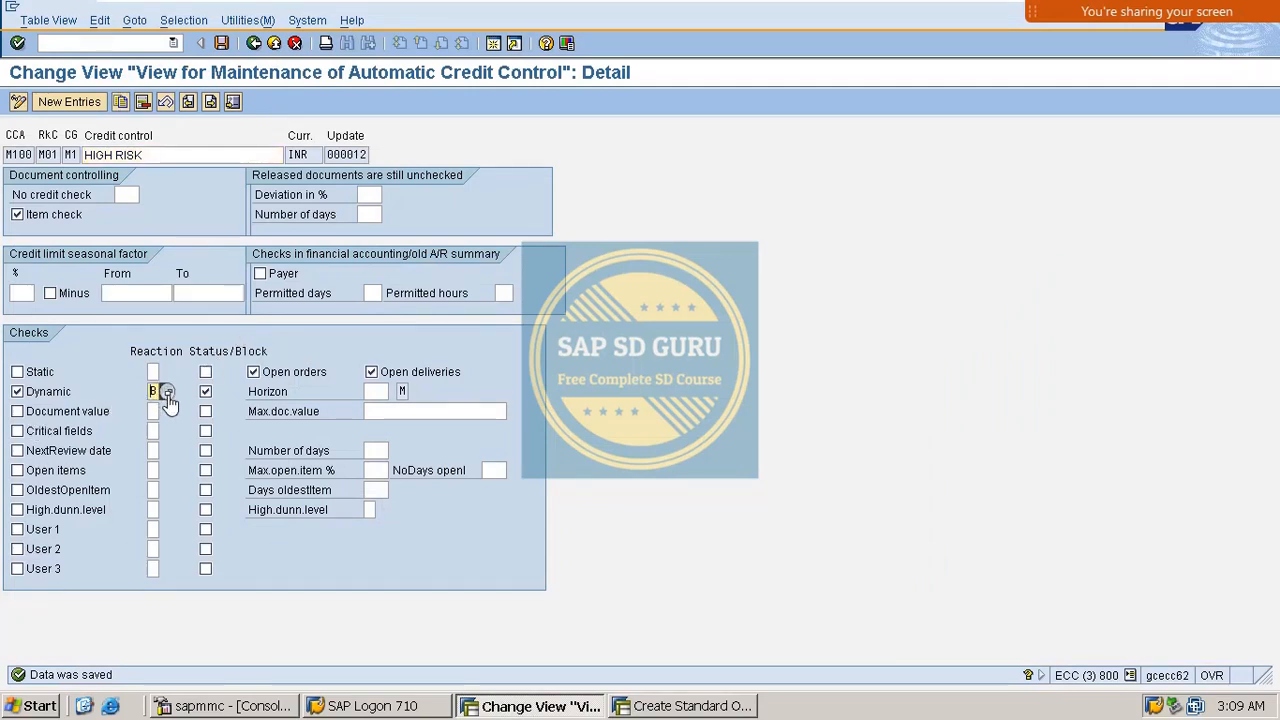
pyautogui.click(166, 391)
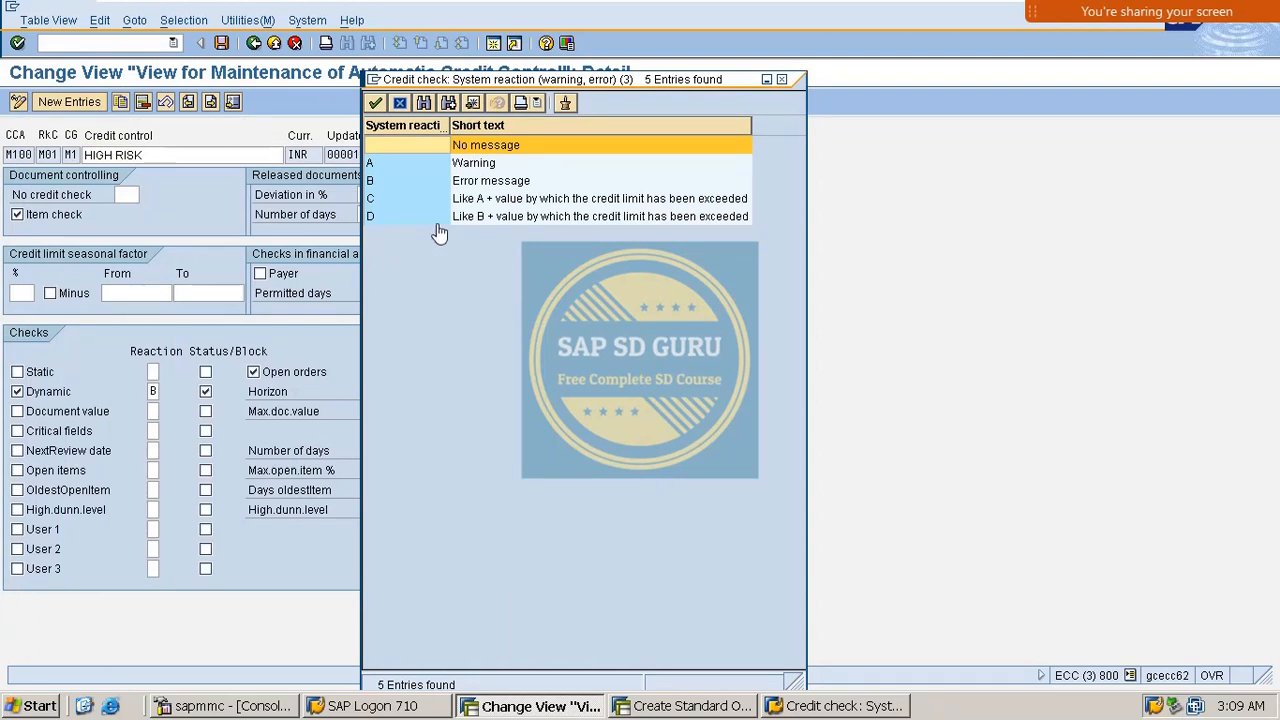
pyautogui.click(782, 81)
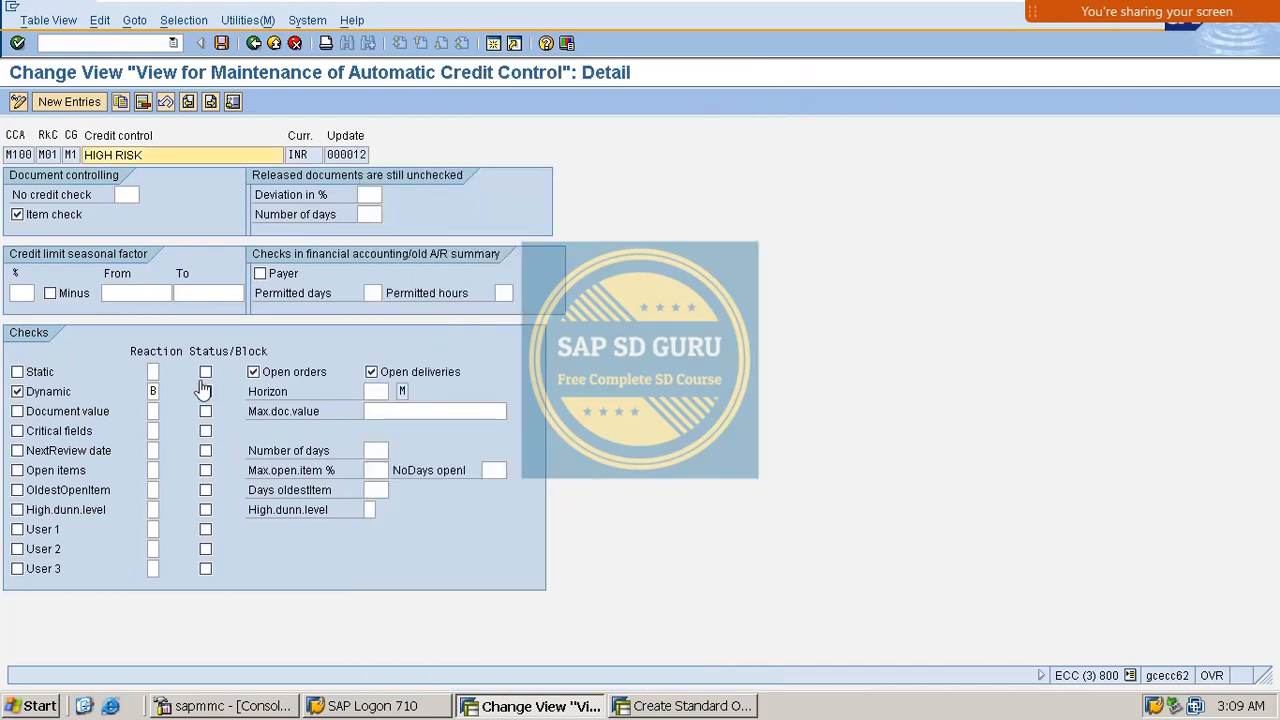
# Annotate the shared screen with the handwritten word Horizon and underline it twice
pyautogui.moveTo(1246, 9)
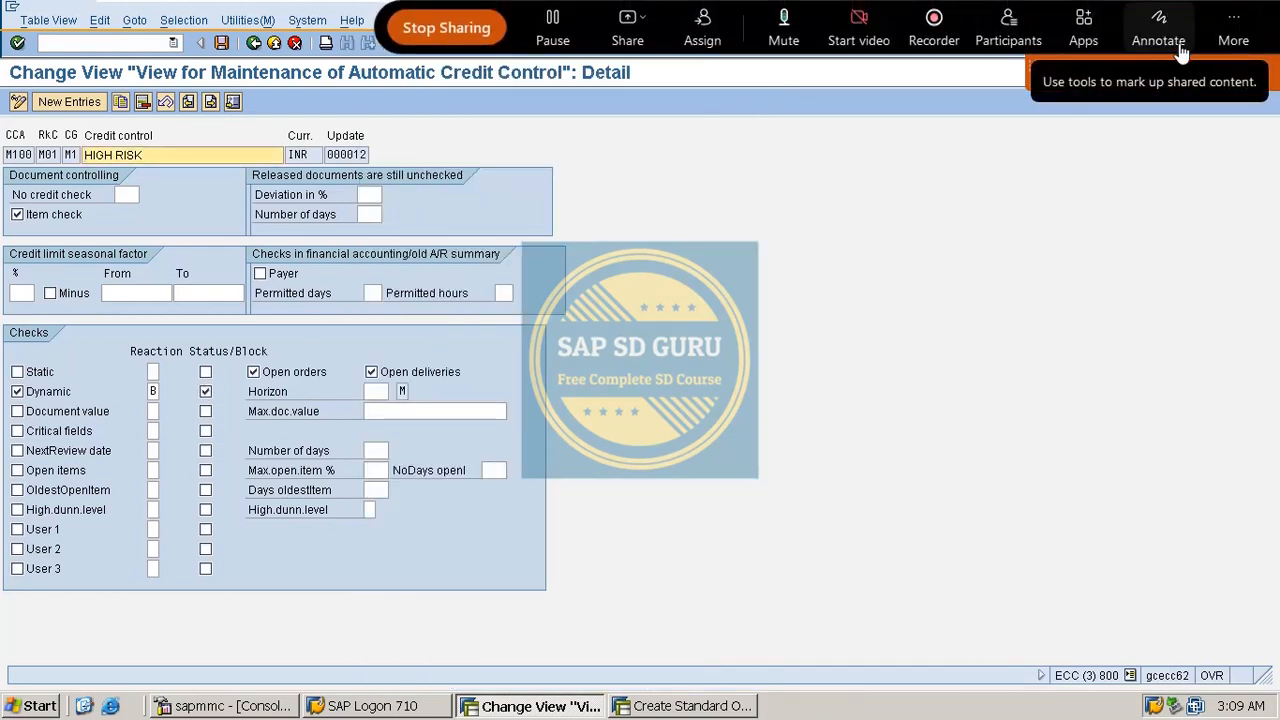
pyautogui.click(1169, 32)
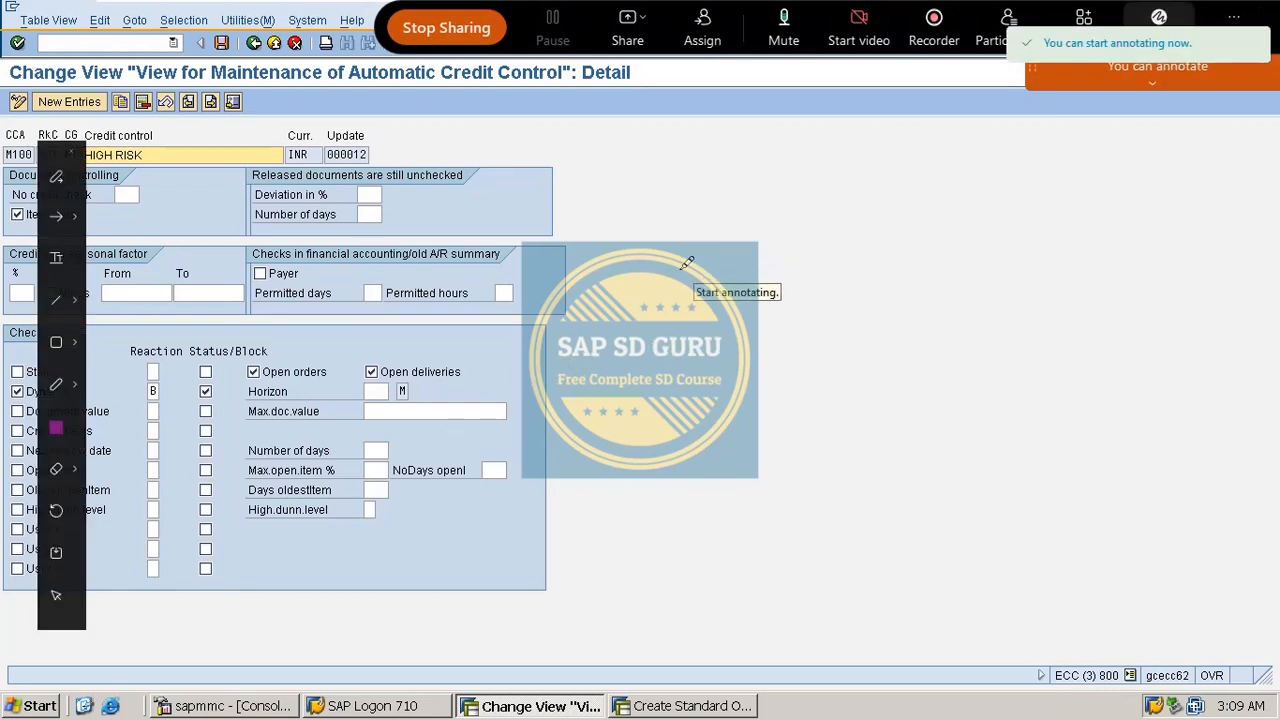
pyautogui.moveTo(687, 232)
pyautogui.mouseDown()
pyautogui.moveTo(668, 300)
pyautogui.moveTo(710, 298)
pyautogui.mouseUp()
pyautogui.moveTo(651, 240); pyautogui.dragTo(655, 296)
pyautogui.moveTo(720, 242)
pyautogui.mouseDown()
pyautogui.moveTo(618, 312)
pyautogui.moveTo(758, 231)
pyautogui.moveTo(790, 192)
pyautogui.moveTo(855, 250)
pyautogui.moveTo(878, 189)
pyautogui.moveTo(968, 158)
pyautogui.moveTo(1055, 162)
pyautogui.moveTo(1062, 134)
pyautogui.moveTo(1100, 120)
pyautogui.moveTo(1143, 150)
pyautogui.mouseUp()
pyautogui.click(873, 151)
pyautogui.moveTo(660, 385); pyautogui.dragTo(950, 262)
pyautogui.moveTo(757, 392); pyautogui.dragTo(1070, 248)
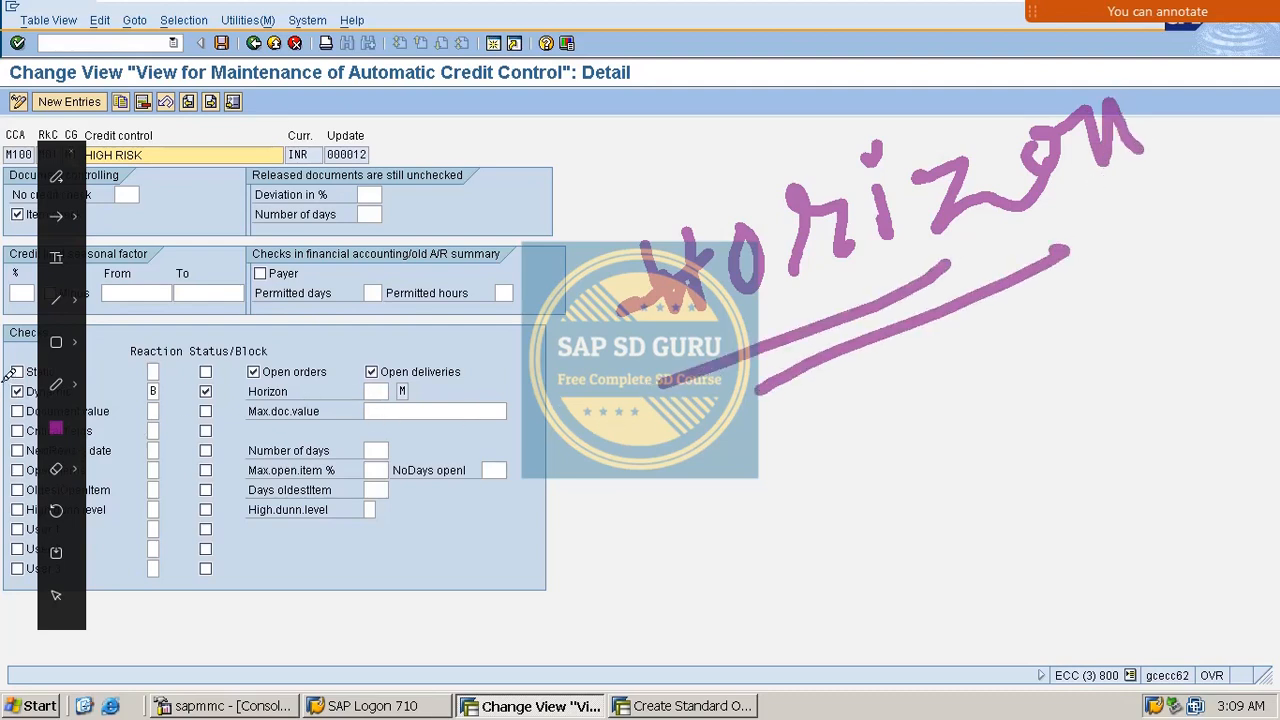
# Mark the Dynamic check and the Horizon field with pen strokes, and clear all annotations
pyautogui.moveTo(40, 340); pyautogui.dragTo(12, 385)
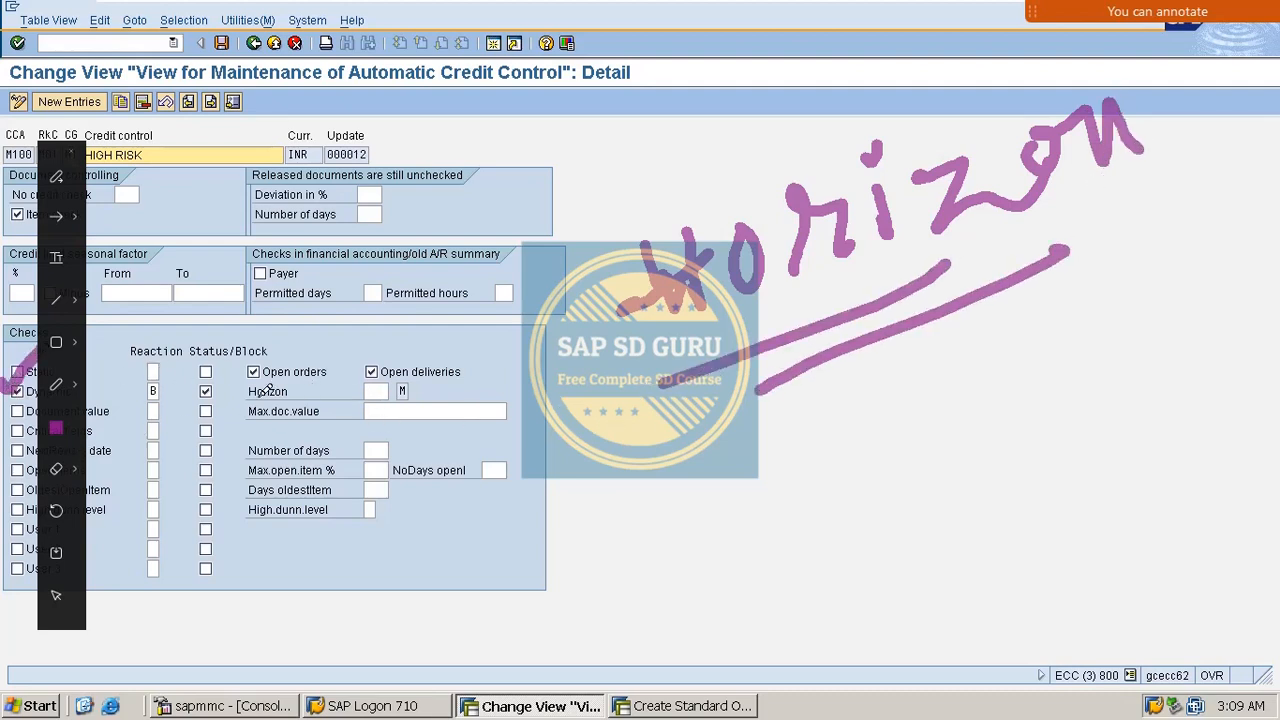
pyautogui.moveTo(240, 382); pyautogui.dragTo(227, 404)
pyautogui.moveTo(436, 382)
pyautogui.mouseDown()
pyautogui.moveTo(437, 400)
pyautogui.moveTo(318, 428)
pyautogui.moveTo(224, 392)
pyautogui.moveTo(435, 358)
pyautogui.moveTo(445, 387)
pyautogui.moveTo(622, 282)
pyautogui.mouseUp()
pyautogui.press('Escape')
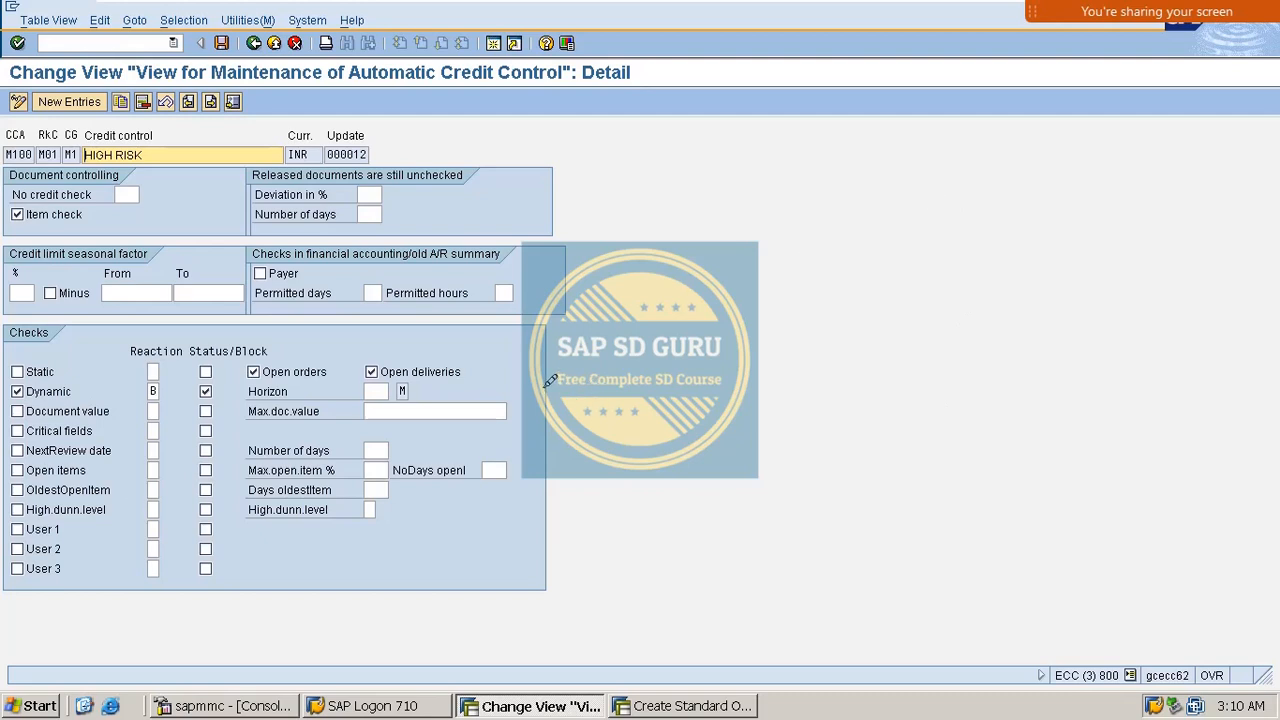
# Annotate the shared screen with a handwritten list of open sales orders, open deliveries and open invoices
pyautogui.moveTo(1162, 26)
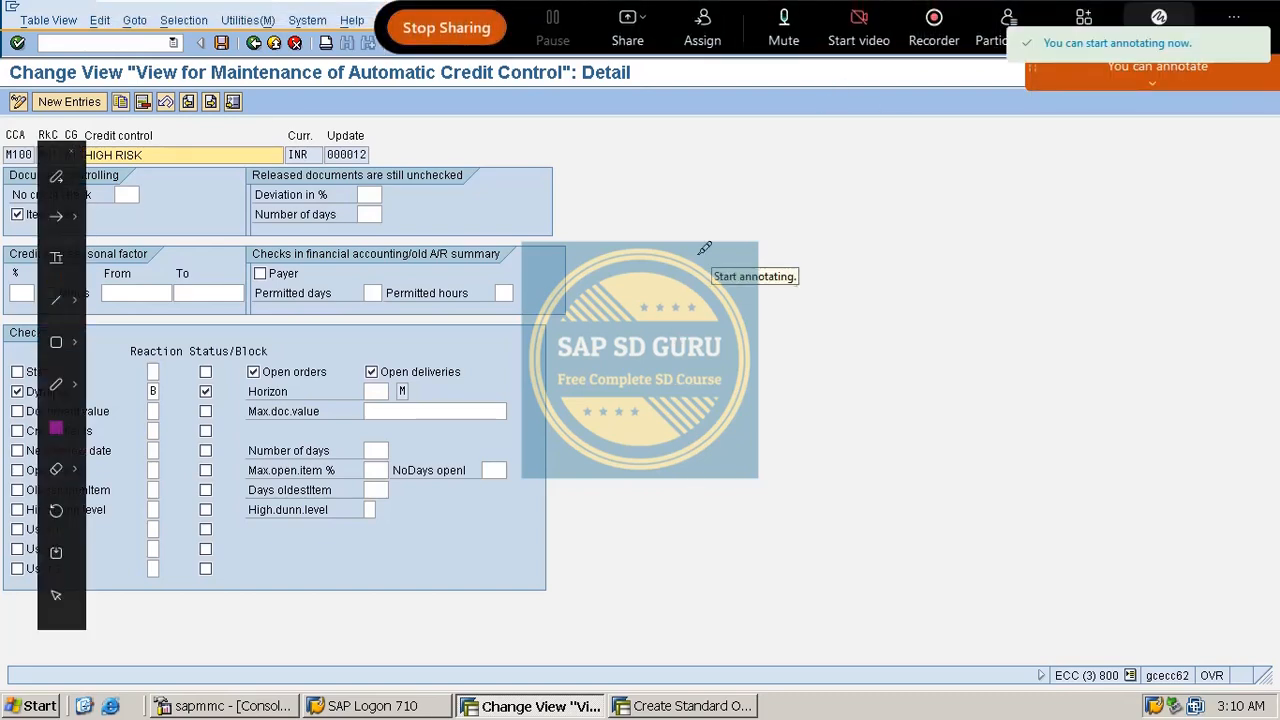
pyautogui.moveTo(669, 287)
pyautogui.mouseDown()
pyautogui.moveTo(711, 270)
pyautogui.moveTo(676, 278)
pyautogui.mouseUp()
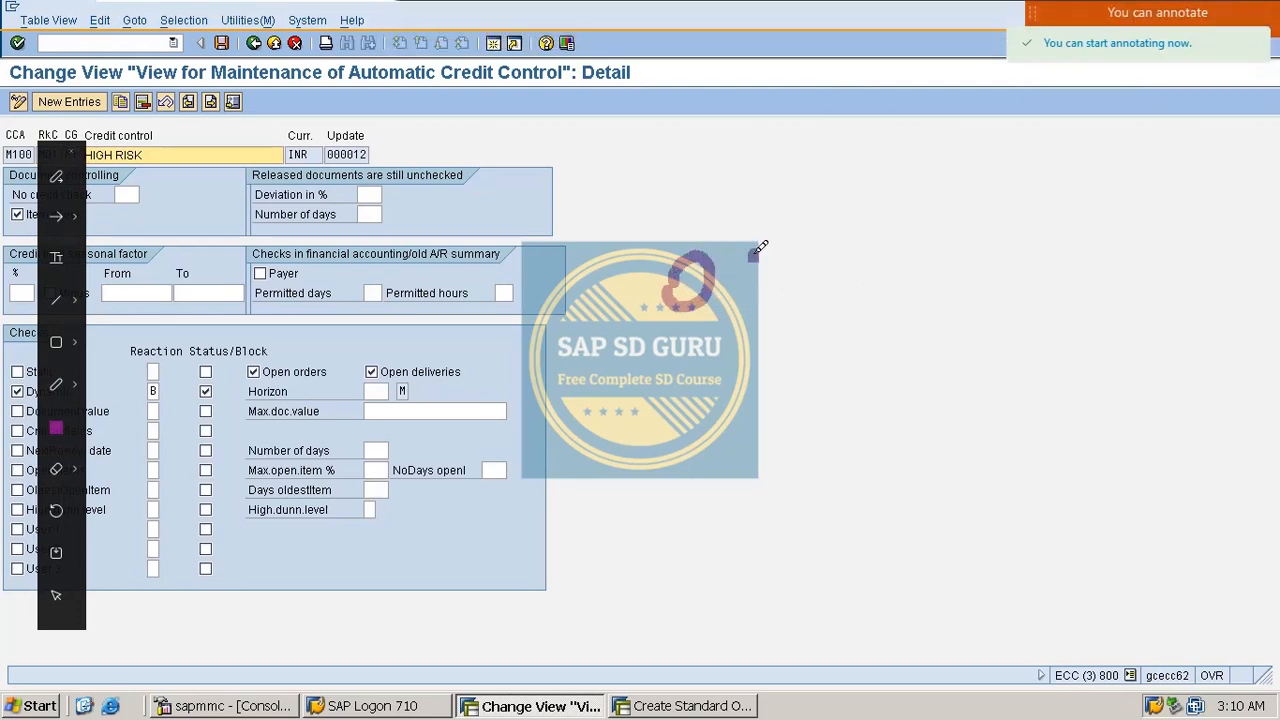
pyautogui.moveTo(750, 303)
pyautogui.mouseDown()
pyautogui.moveTo(756, 260)
pyautogui.moveTo(790, 268)
pyautogui.moveTo(882, 215)
pyautogui.moveTo(976, 247)
pyautogui.moveTo(978, 220)
pyautogui.moveTo(1003, 243)
pyautogui.mouseUp()
pyautogui.moveTo(712, 378)
pyautogui.mouseDown()
pyautogui.moveTo(691, 412)
pyautogui.moveTo(725, 375)
pyautogui.mouseUp()
pyautogui.moveTo(777, 383)
pyautogui.mouseDown()
pyautogui.moveTo(768, 414)
pyautogui.moveTo(914, 318)
pyautogui.moveTo(940, 355)
pyautogui.mouseUp()
pyautogui.moveTo(1000, 323)
pyautogui.mouseDown()
pyautogui.moveTo(992, 290)
pyautogui.moveTo(1062, 330)
pyautogui.mouseUp()
pyautogui.moveTo(1082, 256)
pyautogui.mouseDown()
pyautogui.moveTo(1092, 330)
pyautogui.moveTo(1124, 314)
pyautogui.mouseUp()
pyautogui.moveTo(763, 498)
pyautogui.mouseDown()
pyautogui.moveTo(840, 478)
pyautogui.moveTo(878, 450)
pyautogui.moveTo(1055, 446)
pyautogui.moveTo(1176, 391)
pyautogui.mouseUp()
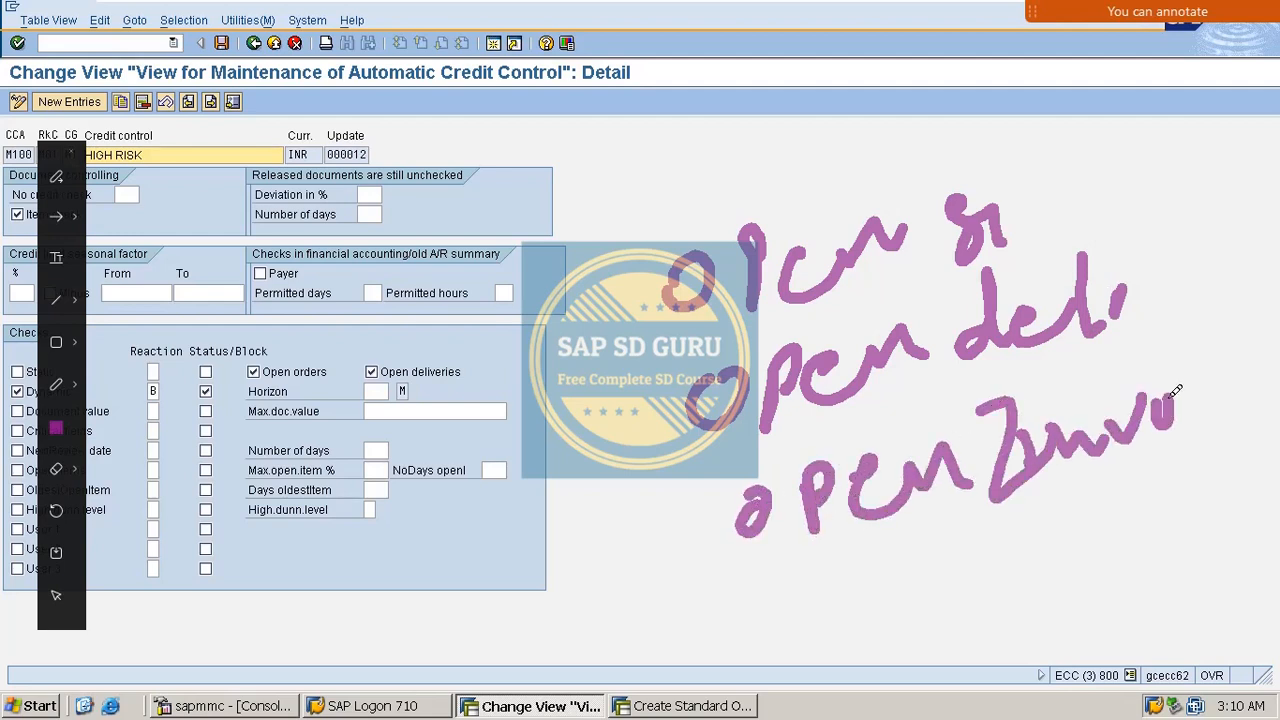
# Add open items and a receivables note to the handwritten list, draw two tick marks above it, and clear the annotations
pyautogui.moveTo(790, 598)
pyautogui.mouseDown()
pyautogui.moveTo(768, 625)
pyautogui.moveTo(828, 630)
pyautogui.moveTo(851, 580)
pyautogui.moveTo(1050, 585)
pyautogui.moveTo(1098, 556)
pyautogui.mouseUp()
pyautogui.moveTo(1138, 553)
pyautogui.mouseDown()
pyautogui.moveTo(1200, 545)
pyautogui.moveTo(1228, 570)
pyautogui.mouseUp()
pyautogui.moveTo(708, 620); pyautogui.dragTo(555, 585)
pyautogui.moveTo(360, 545)
pyautogui.mouseDown()
pyautogui.moveTo(378, 640)
pyautogui.moveTo(500, 560)
pyautogui.moveTo(532, 521)
pyautogui.moveTo(538, 552)
pyautogui.moveTo(628, 468)
pyautogui.moveTo(656, 477)
pyautogui.mouseUp()
pyautogui.click(520, 496)
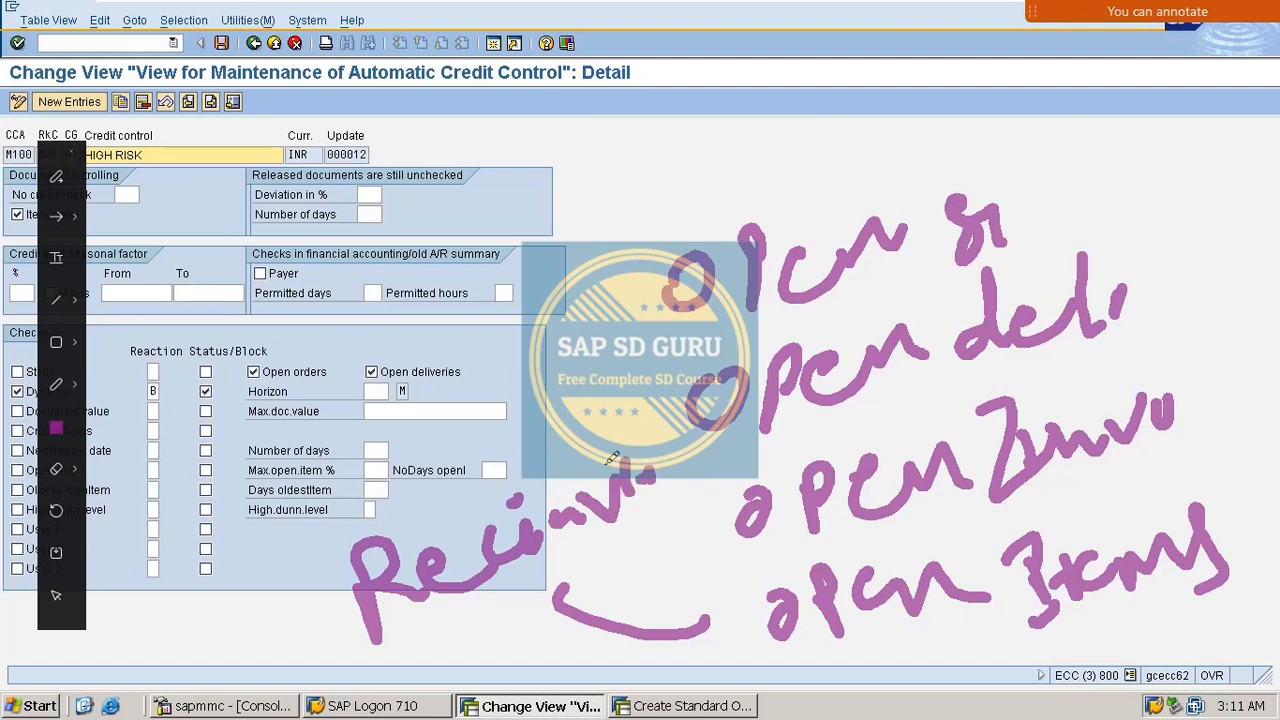
pyautogui.moveTo(662, 212)
pyautogui.mouseDown()
pyautogui.moveTo(752, 122)
pyautogui.moveTo(928, 71)
pyautogui.mouseUp()
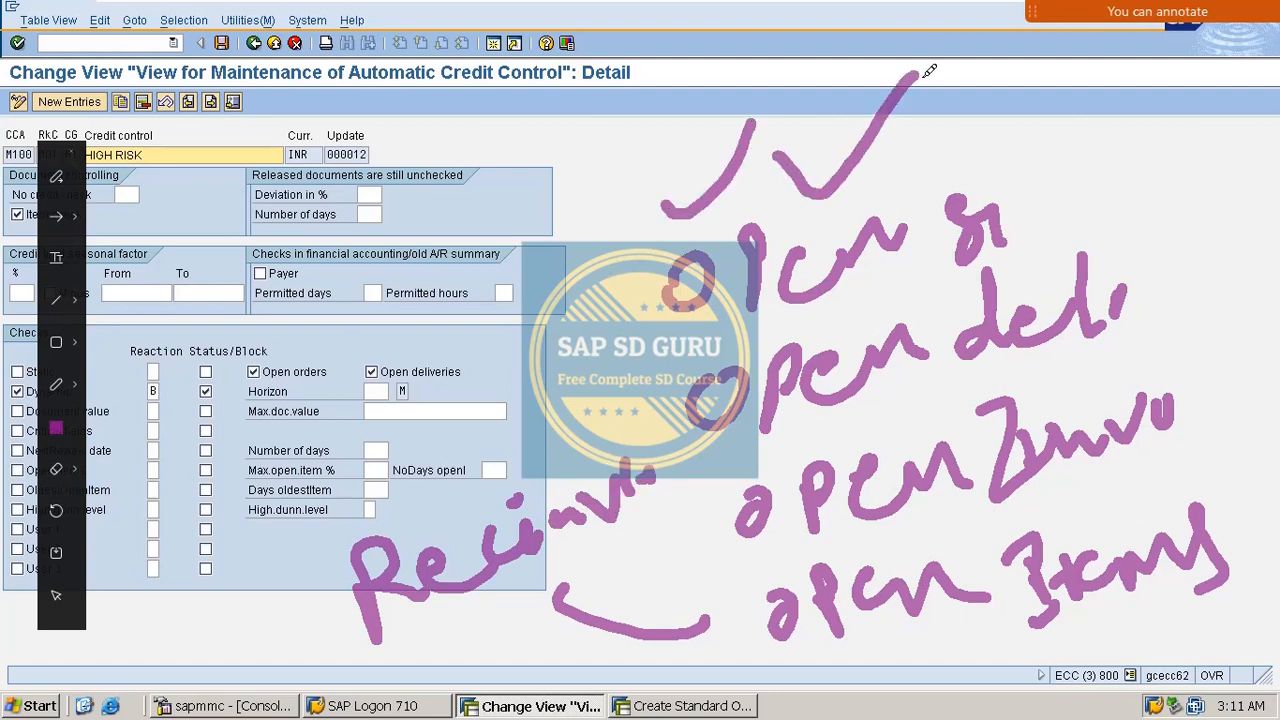
pyautogui.press('Escape')
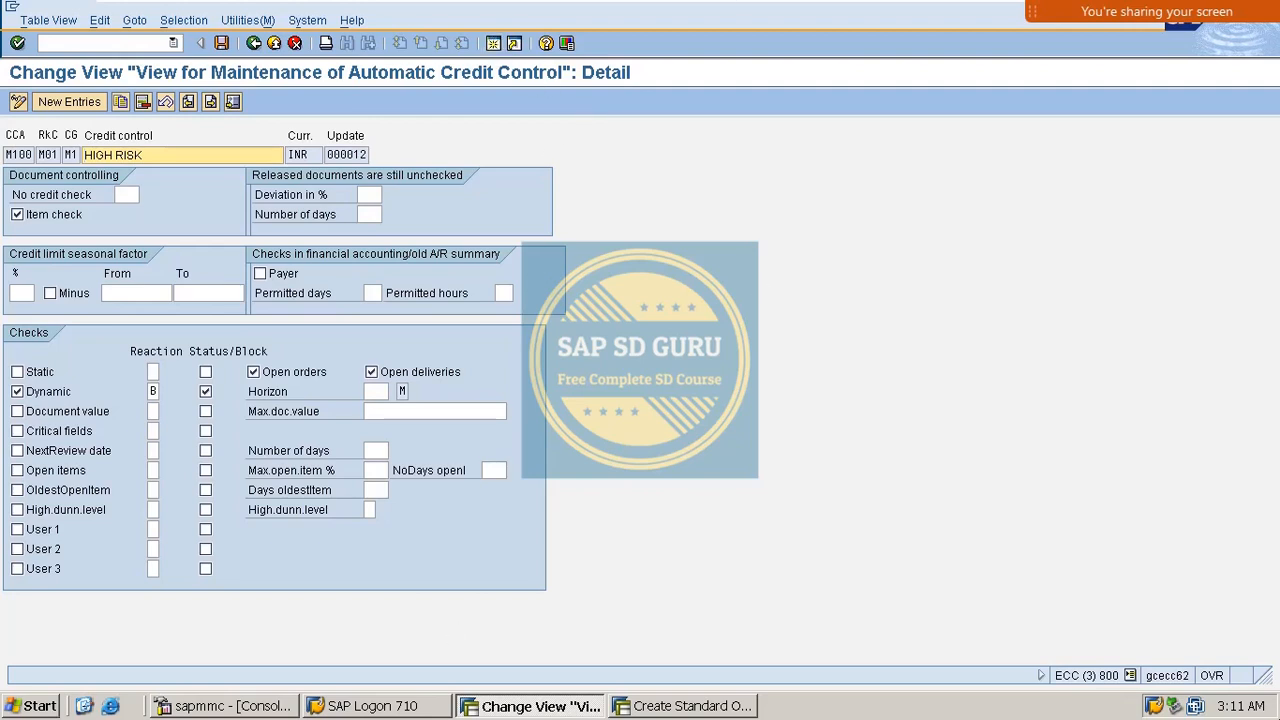
# Annotate the shared screen with the handwritten figure 66542 and underline it twice
pyautogui.click(1157, 28)
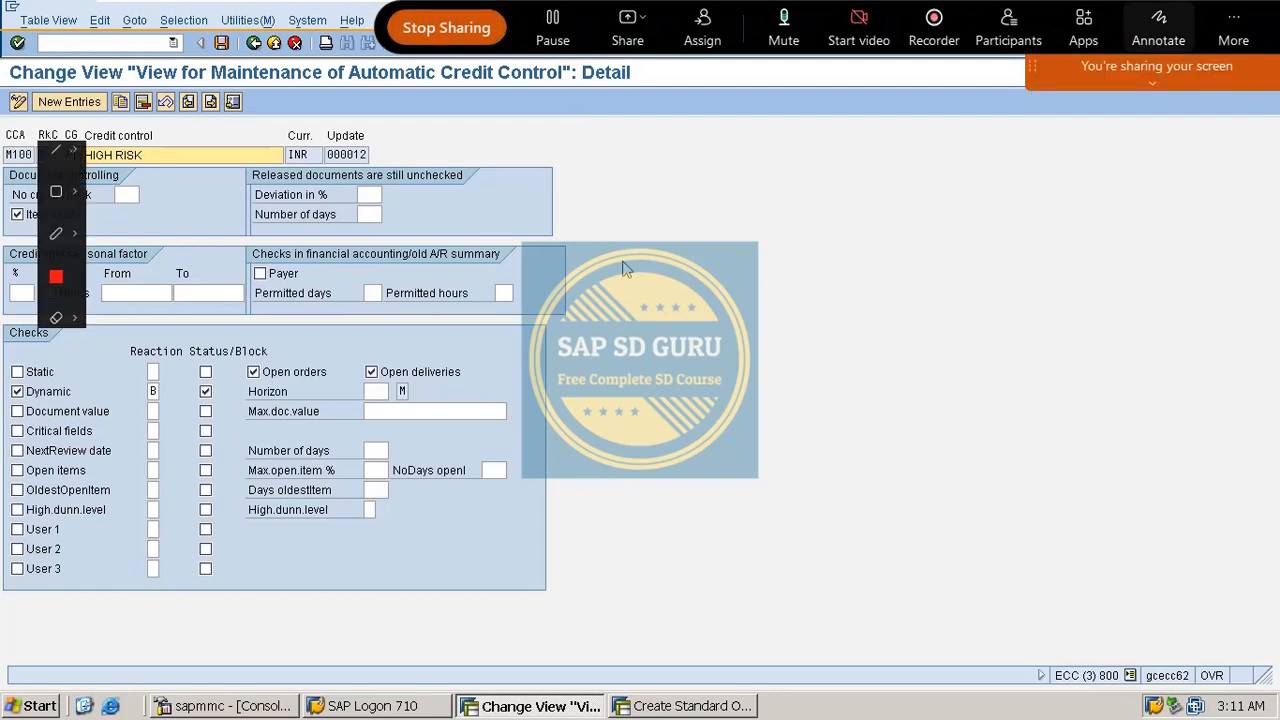
pyautogui.moveTo(650, 218); pyautogui.dragTo(698, 256)
pyautogui.moveTo(708, 208)
pyautogui.mouseDown()
pyautogui.moveTo(732, 270)
pyautogui.moveTo(712, 262)
pyautogui.mouseUp()
pyautogui.moveTo(757, 223); pyautogui.dragTo(778, 281)
pyautogui.moveTo(762, 228)
pyautogui.mouseDown()
pyautogui.moveTo(836, 238)
pyautogui.moveTo(856, 270)
pyautogui.mouseUp()
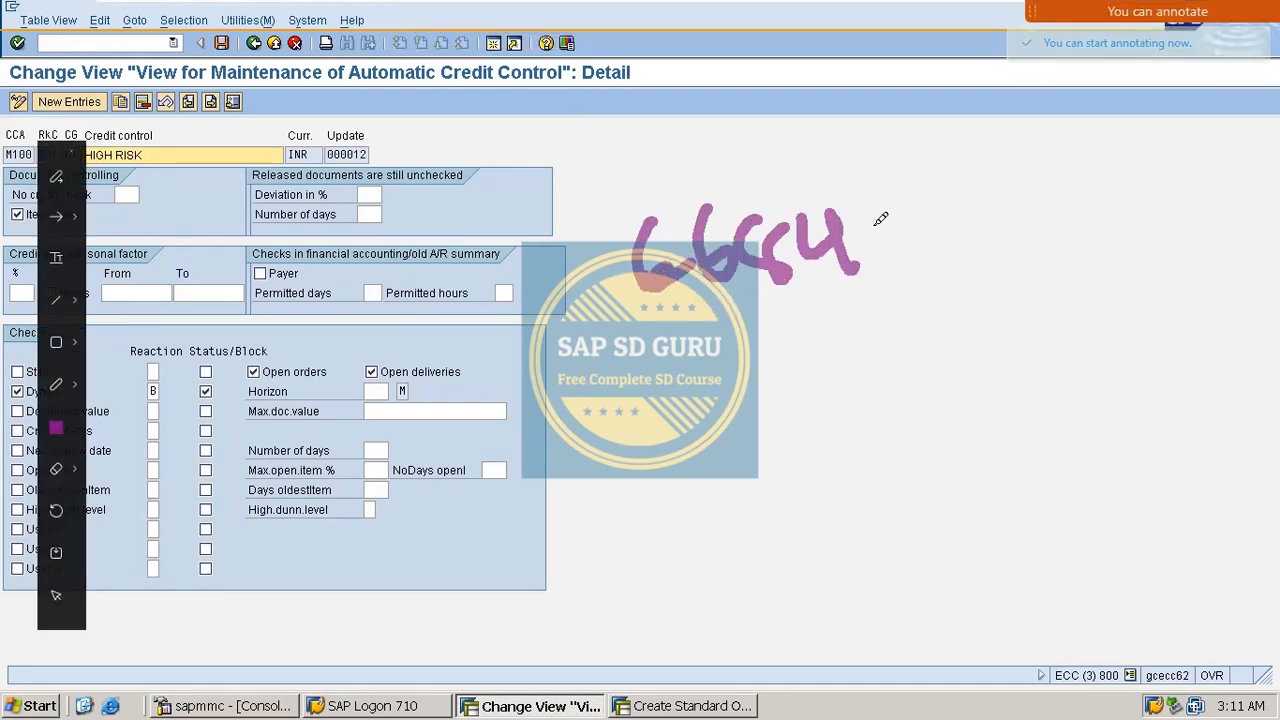
pyautogui.moveTo(872, 214); pyautogui.dragTo(938, 222)
pyautogui.moveTo(690, 345); pyautogui.dragTo(912, 296)
pyautogui.moveTo(750, 360); pyautogui.dragTo(915, 298)
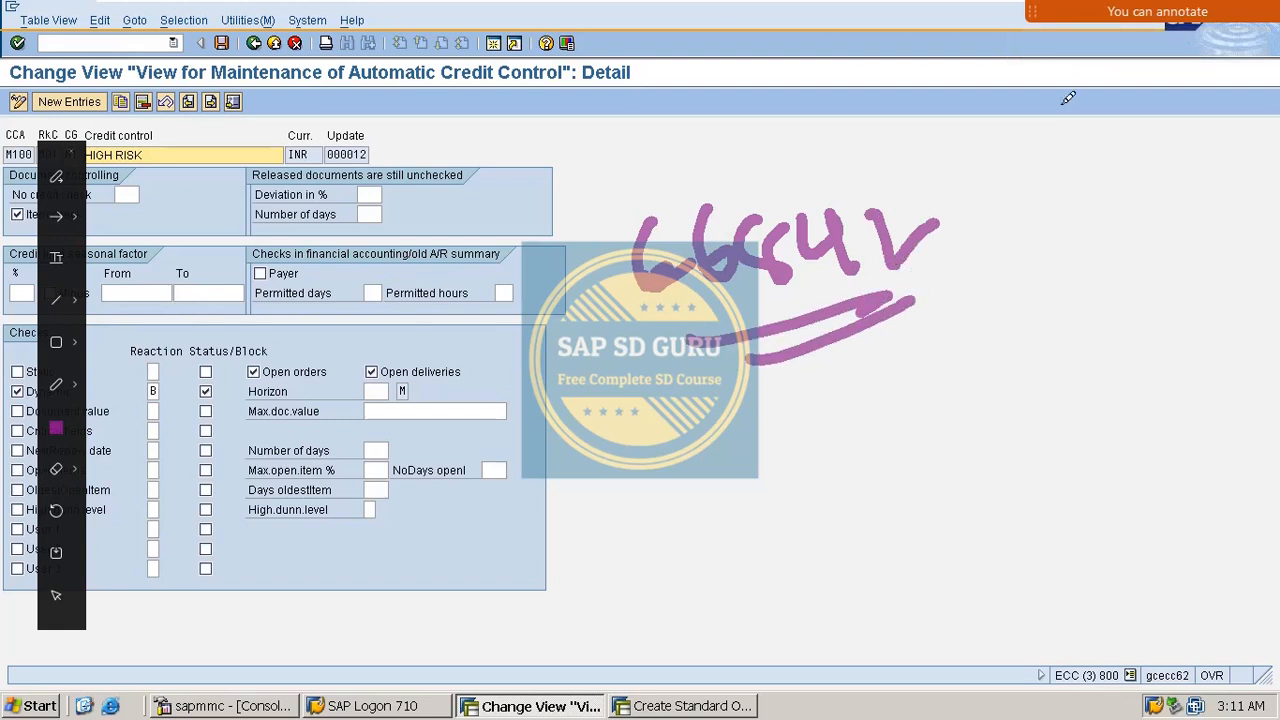
# Draw a downward arrow beside the first figure and write an underlined 20,000 below it
pyautogui.moveTo(958, 228); pyautogui.dragTo(1010, 298)
pyautogui.moveTo(746, 458)
pyautogui.mouseDown()
pyautogui.moveTo(776, 482)
pyautogui.moveTo(812, 432)
pyautogui.moveTo(878, 418)
pyautogui.moveTo(890, 400)
pyautogui.mouseUp()
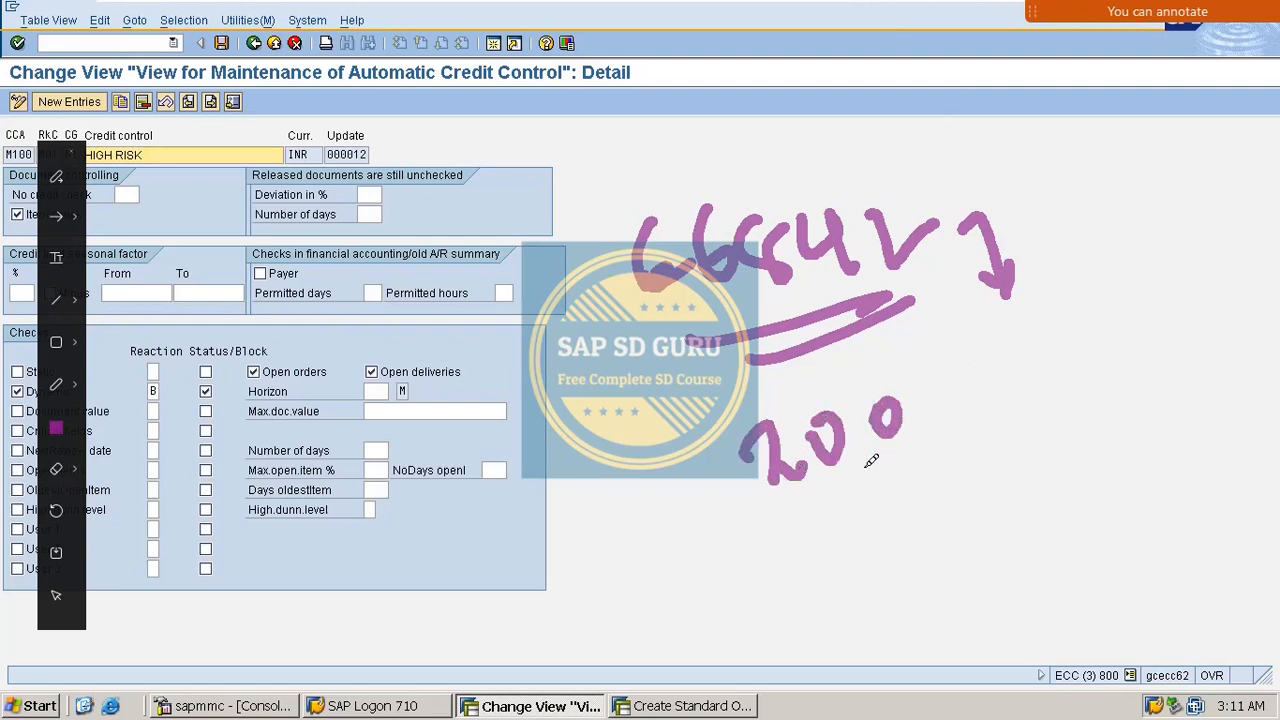
pyautogui.moveTo(872, 462); pyautogui.dragTo(858, 500)
pyautogui.moveTo(922, 398)
pyautogui.mouseDown()
pyautogui.moveTo(912, 410)
pyautogui.moveTo(948, 392)
pyautogui.moveTo(960, 420)
pyautogui.moveTo(976, 372)
pyautogui.mouseUp()
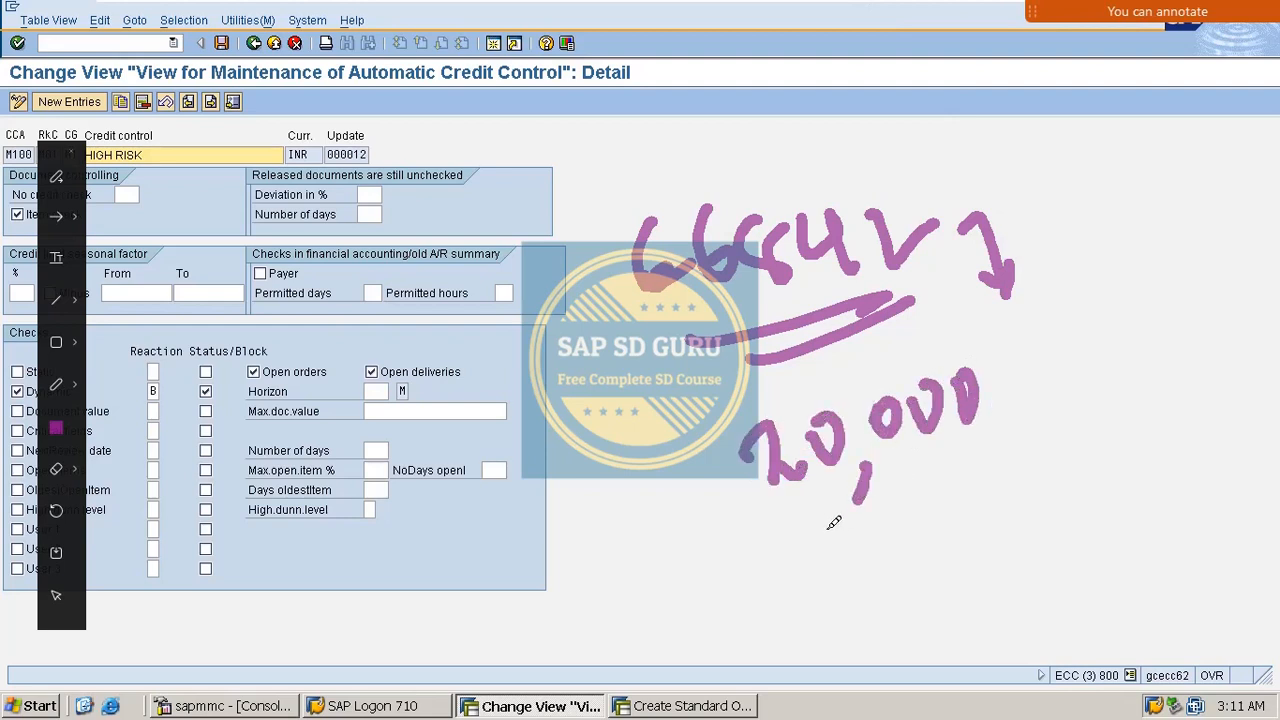
pyautogui.moveTo(826, 530); pyautogui.dragTo(970, 444)
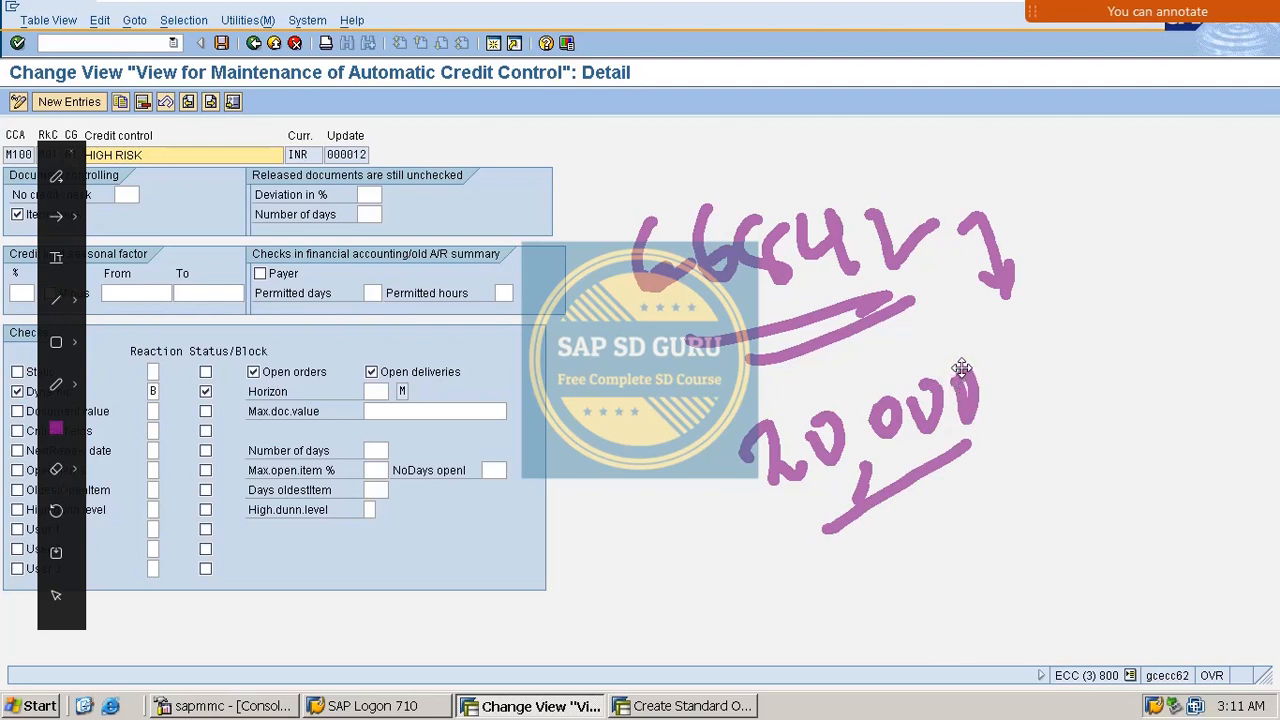
# Bracket both handwritten figures, add arrows and the note 2 months, and draw a large tick mark
pyautogui.moveTo(606, 158)
pyautogui.mouseDown()
pyautogui.moveTo(580, 188)
pyautogui.moveTo(700, 632)
pyautogui.moveTo(782, 596)
pyautogui.mouseUp()
pyautogui.moveTo(428, 676); pyautogui.dragTo(502, 645)
pyautogui.moveTo(466, 624)
pyautogui.mouseDown()
pyautogui.moveTo(492, 630)
pyautogui.moveTo(506, 672)
pyautogui.mouseUp()
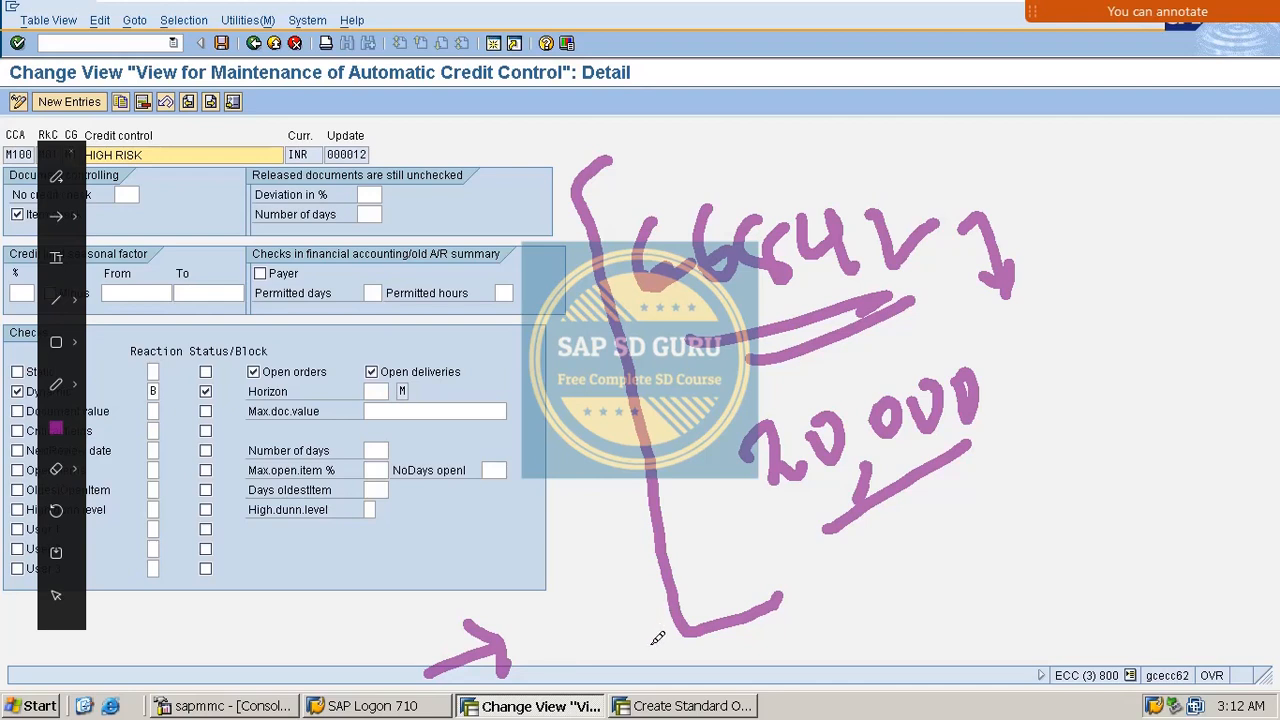
pyautogui.moveTo(646, 636)
pyautogui.mouseDown()
pyautogui.moveTo(691, 671)
pyautogui.moveTo(768, 638)
pyautogui.moveTo(778, 692)
pyautogui.mouseUp()
pyautogui.moveTo(828, 606)
pyautogui.mouseDown()
pyautogui.moveTo(945, 600)
pyautogui.moveTo(958, 570)
pyautogui.moveTo(1056, 528)
pyautogui.moveTo(1122, 532)
pyautogui.moveTo(1188, 458)
pyautogui.moveTo(1250, 515)
pyautogui.mouseUp()
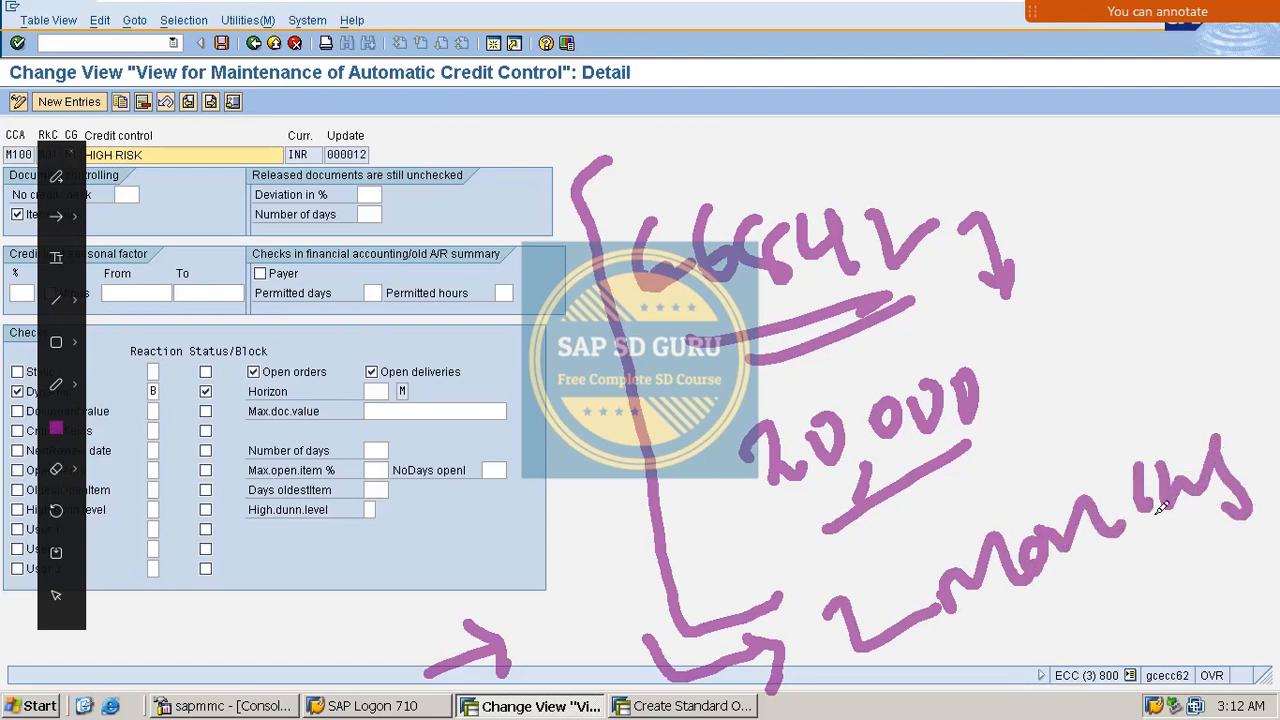
pyautogui.moveTo(1113, 482); pyautogui.dragTo(1185, 447)
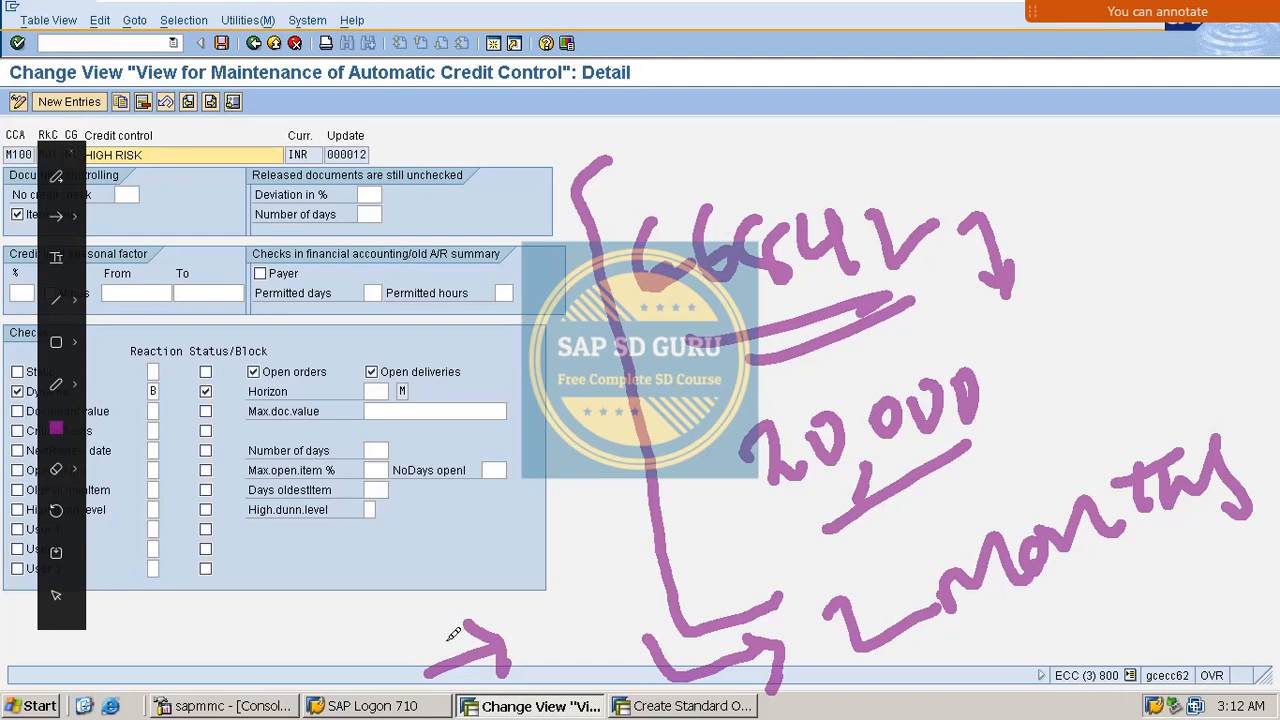
pyautogui.moveTo(352, 682); pyautogui.dragTo(575, 428)
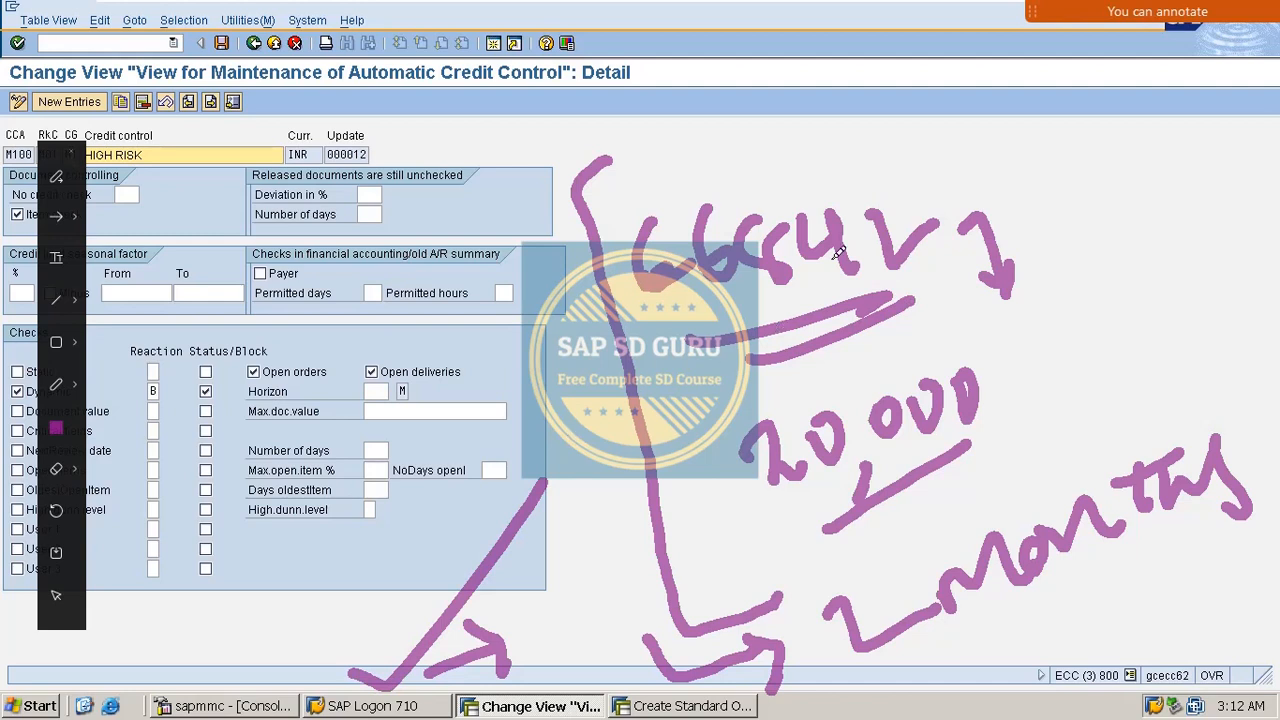
# Box the handwritten figure 66542, underline the Horizon field, and clear all annotations
pyautogui.moveTo(795, 147)
pyautogui.mouseDown()
pyautogui.moveTo(620, 219)
pyautogui.moveTo(655, 348)
pyautogui.moveTo(900, 272)
pyautogui.moveTo(918, 125)
pyautogui.moveTo(738, 188)
pyautogui.mouseUp()
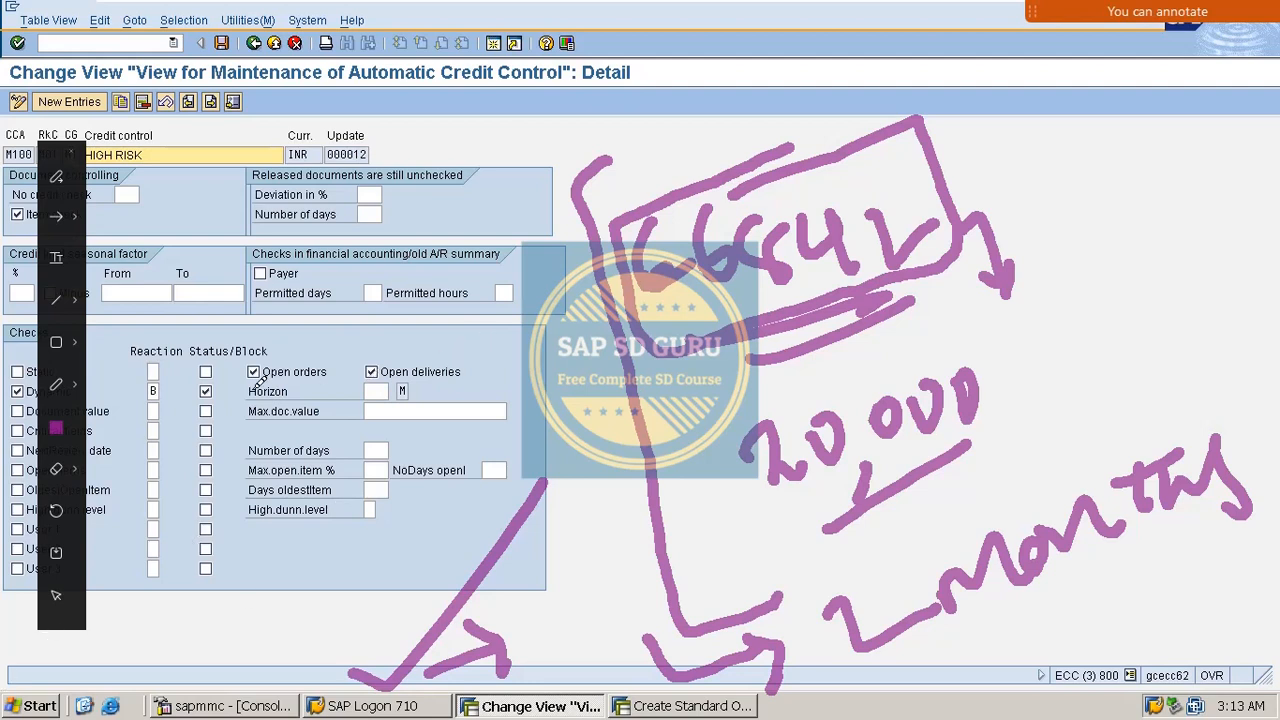
pyautogui.moveTo(238, 398); pyautogui.dragTo(353, 406)
pyautogui.moveTo(413, 414); pyautogui.dragTo(473, 386)
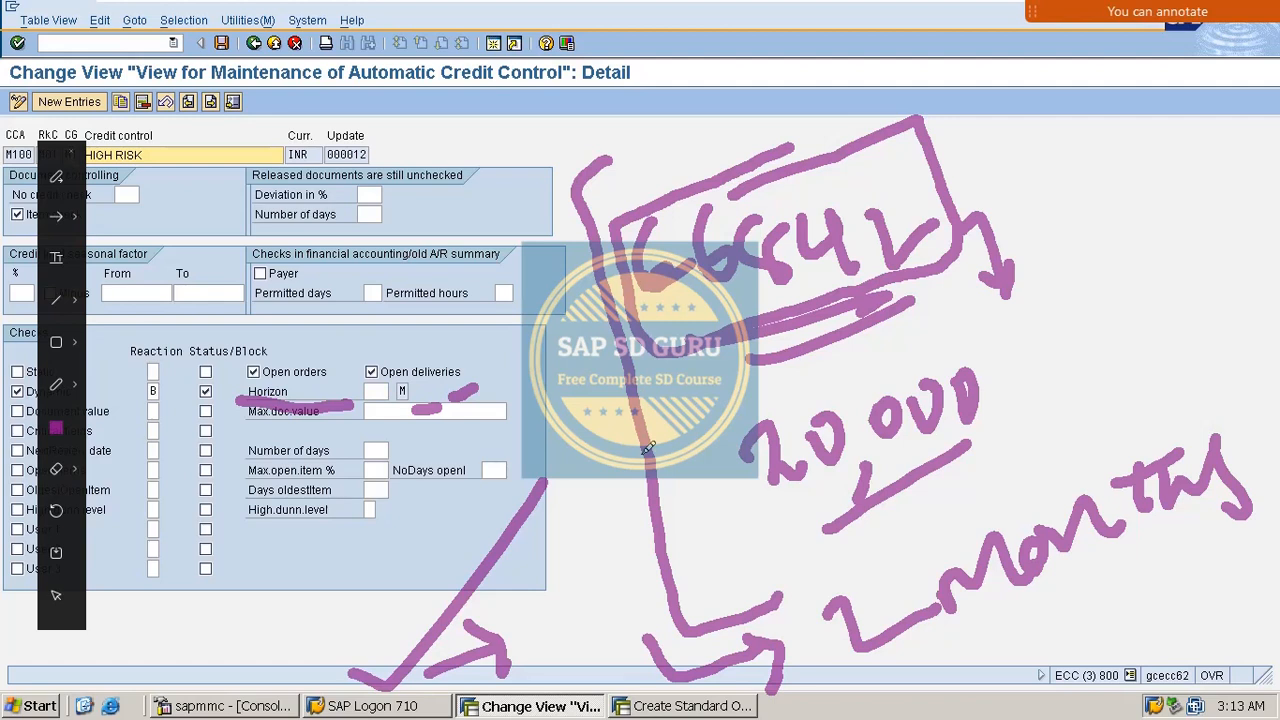
pyautogui.press('Escape')
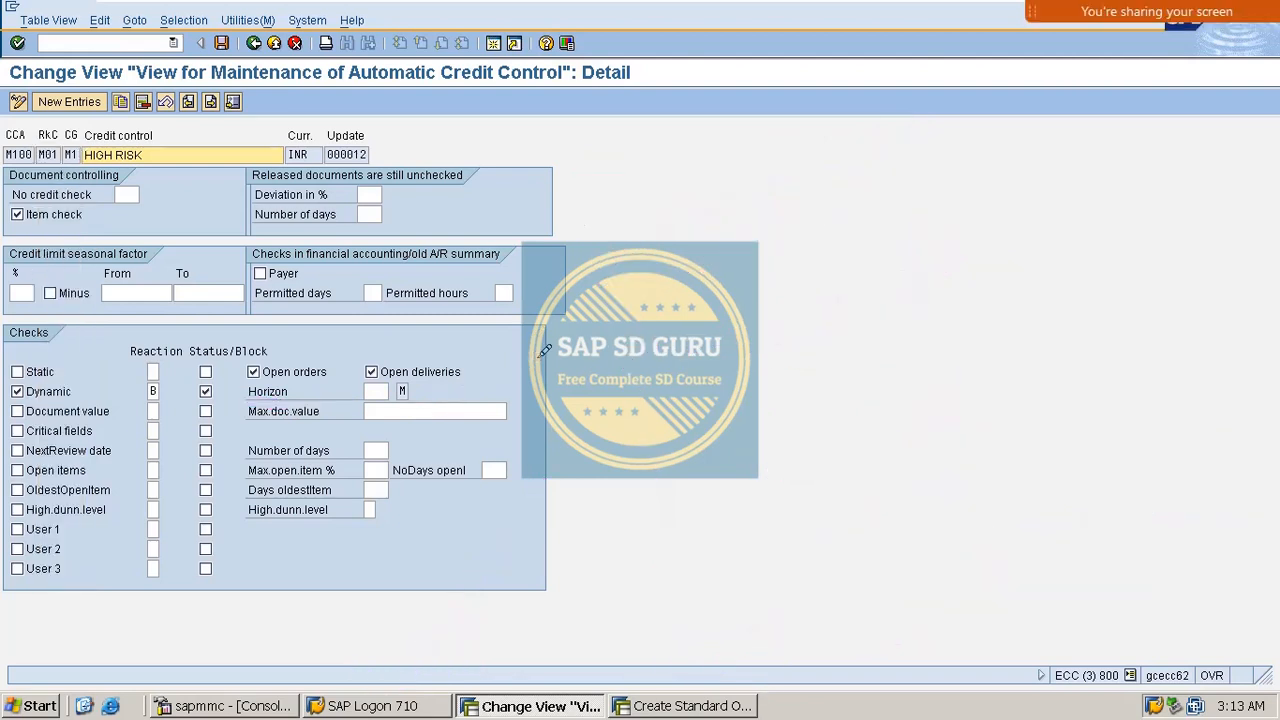
# Set the Horizon of the Dynamic check to 1 month and save the credit control entry
pyautogui.click(386, 390)
pyautogui.write('1')
pyautogui.press('Return')
pyautogui.hotkey('ctrl', 's')
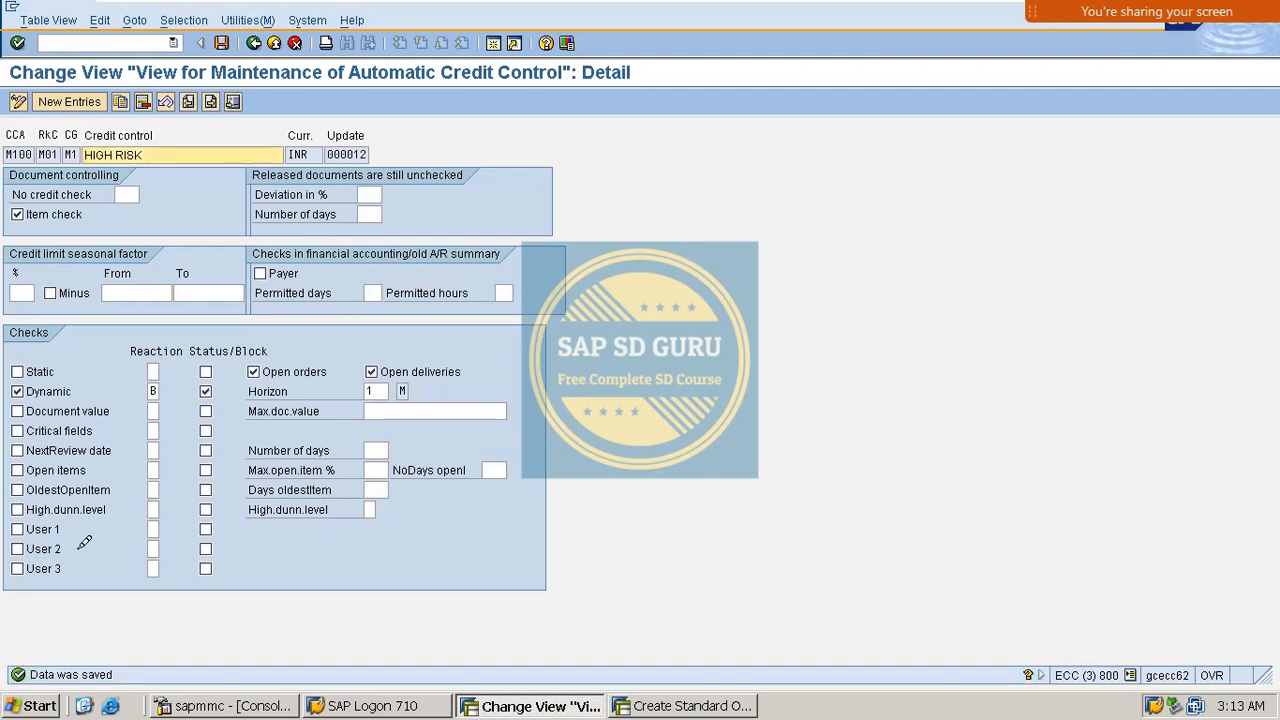
pyautogui.click(390, 391)
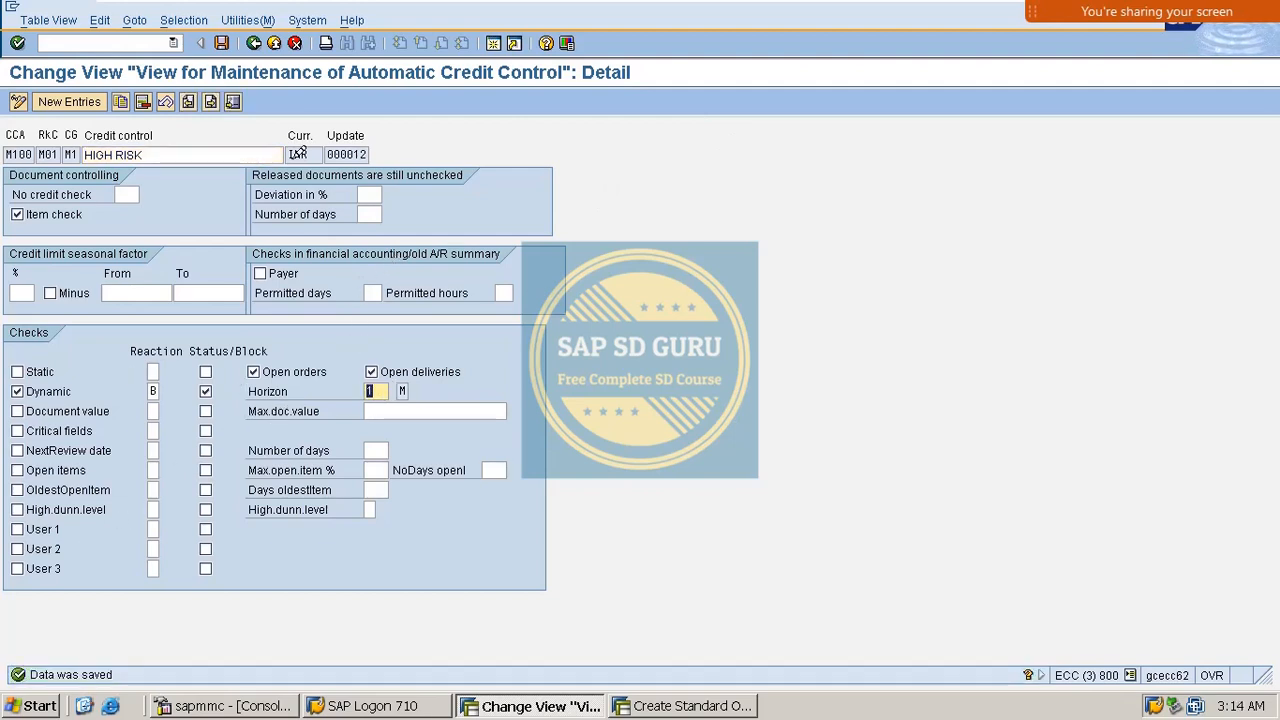
# Annotate the shared screen with an arrow from the Horizon field to the handwritten date 09/05/2022
pyautogui.moveTo(1220, 17)
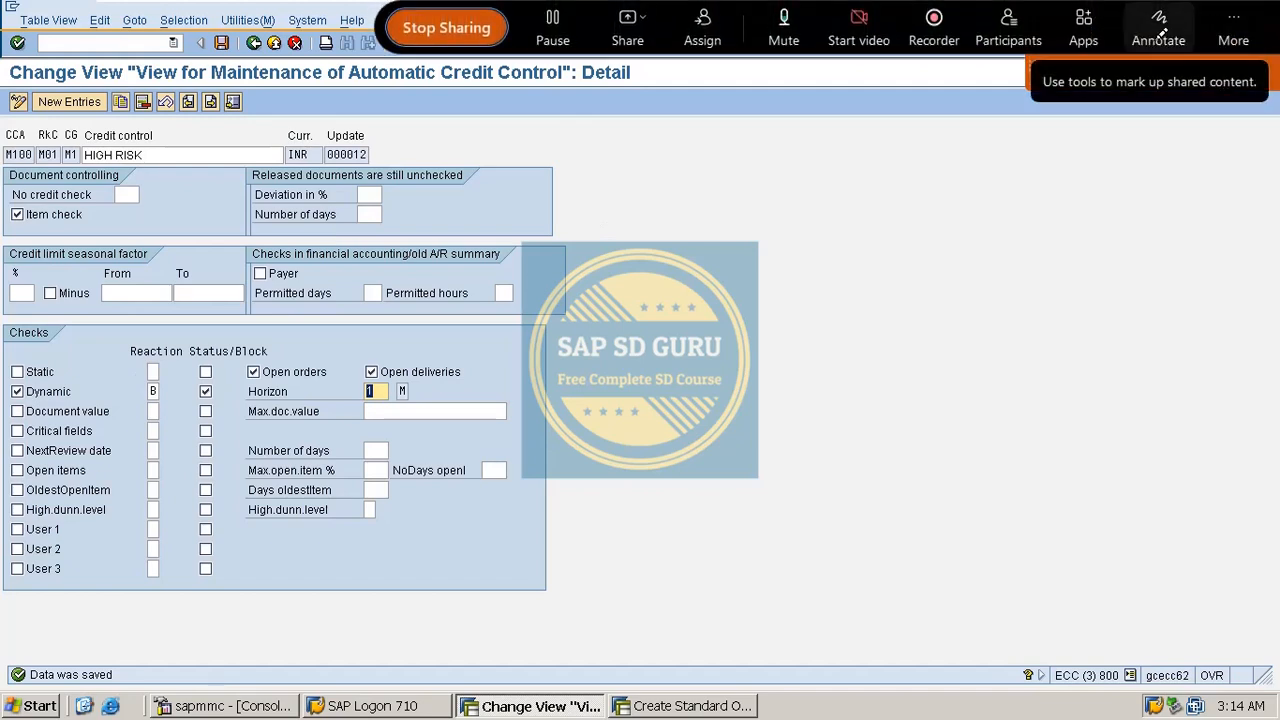
pyautogui.click(1157, 17)
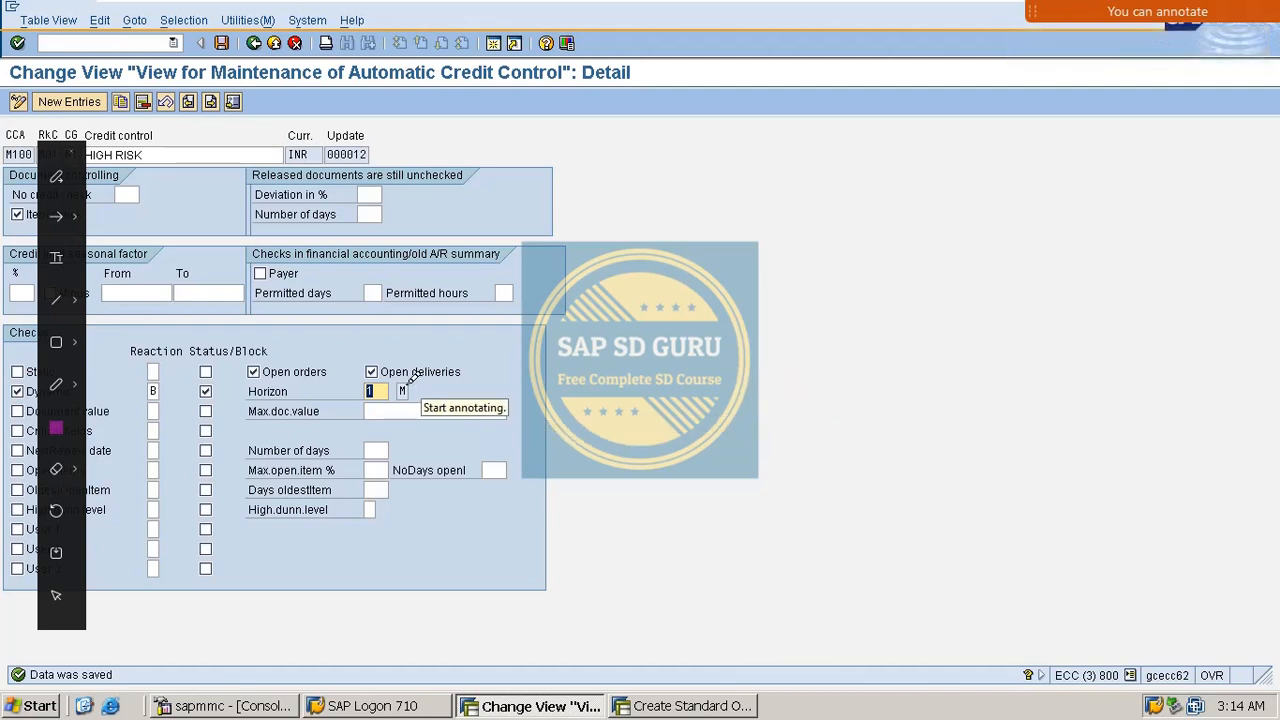
pyautogui.moveTo(403, 370)
pyautogui.mouseDown()
pyautogui.moveTo(433, 323)
pyautogui.moveTo(641, 345)
pyautogui.moveTo(643, 357)
pyautogui.moveTo(655, 318)
pyautogui.mouseUp()
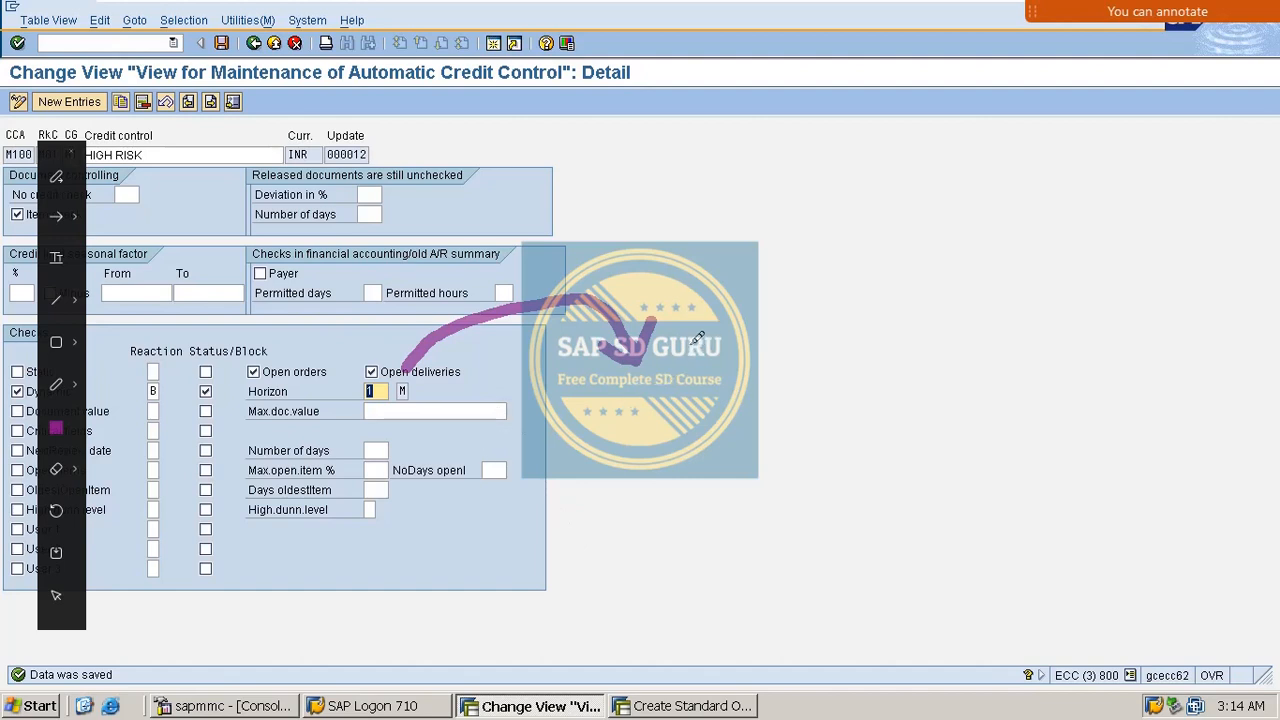
pyautogui.moveTo(692, 340)
pyautogui.mouseDown()
pyautogui.moveTo(706, 382)
pyautogui.moveTo(726, 354)
pyautogui.moveTo(662, 390)
pyautogui.moveTo(690, 328)
pyautogui.moveTo(720, 350)
pyautogui.moveTo(758, 320)
pyautogui.moveTo(785, 350)
pyautogui.mouseUp()
pyautogui.moveTo(813, 272); pyautogui.dragTo(813, 390)
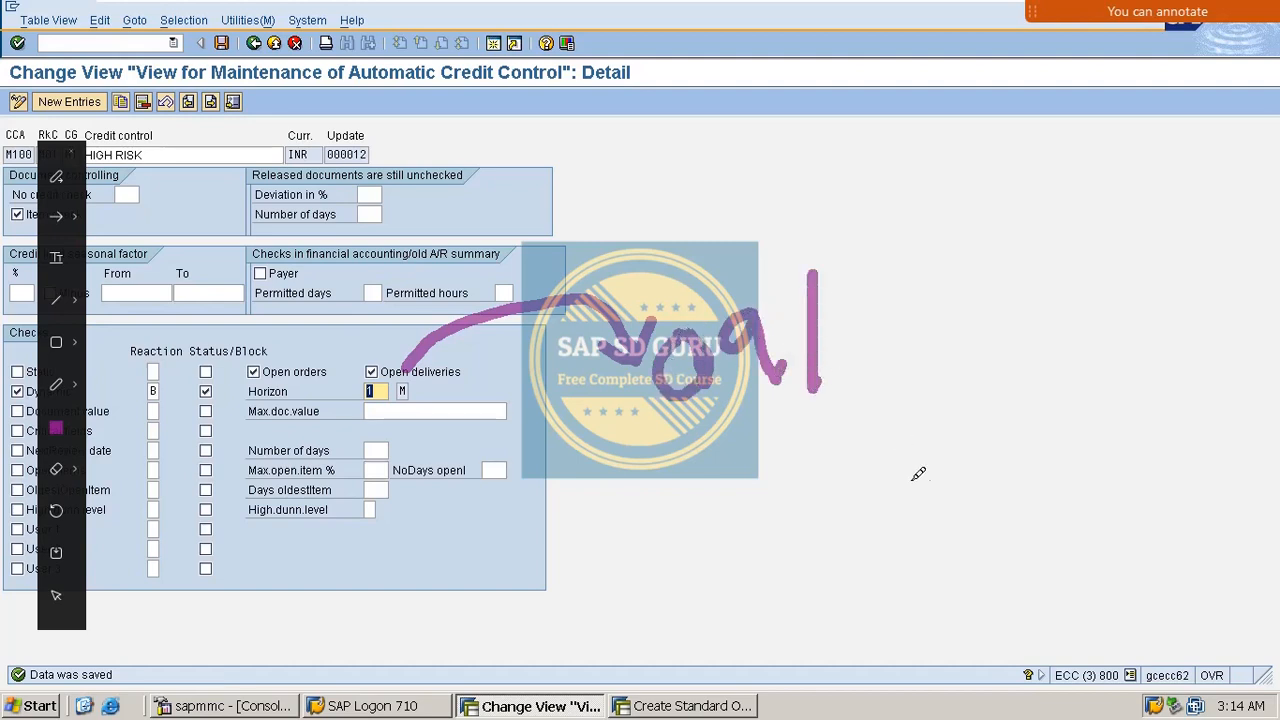
pyautogui.moveTo(866, 300)
pyautogui.mouseDown()
pyautogui.moveTo(851, 320)
pyautogui.moveTo(918, 280)
pyautogui.moveTo(942, 352)
pyautogui.moveTo(912, 356)
pyautogui.mouseUp()
pyautogui.moveTo(952, 250)
pyautogui.mouseDown()
pyautogui.moveTo(978, 306)
pyautogui.moveTo(1020, 262)
pyautogui.moveTo(1078, 300)
pyautogui.moveTo(1102, 262)
pyautogui.moveTo(1163, 255)
pyautogui.moveTo(1195, 267)
pyautogui.moveTo(1226, 244)
pyautogui.mouseUp()
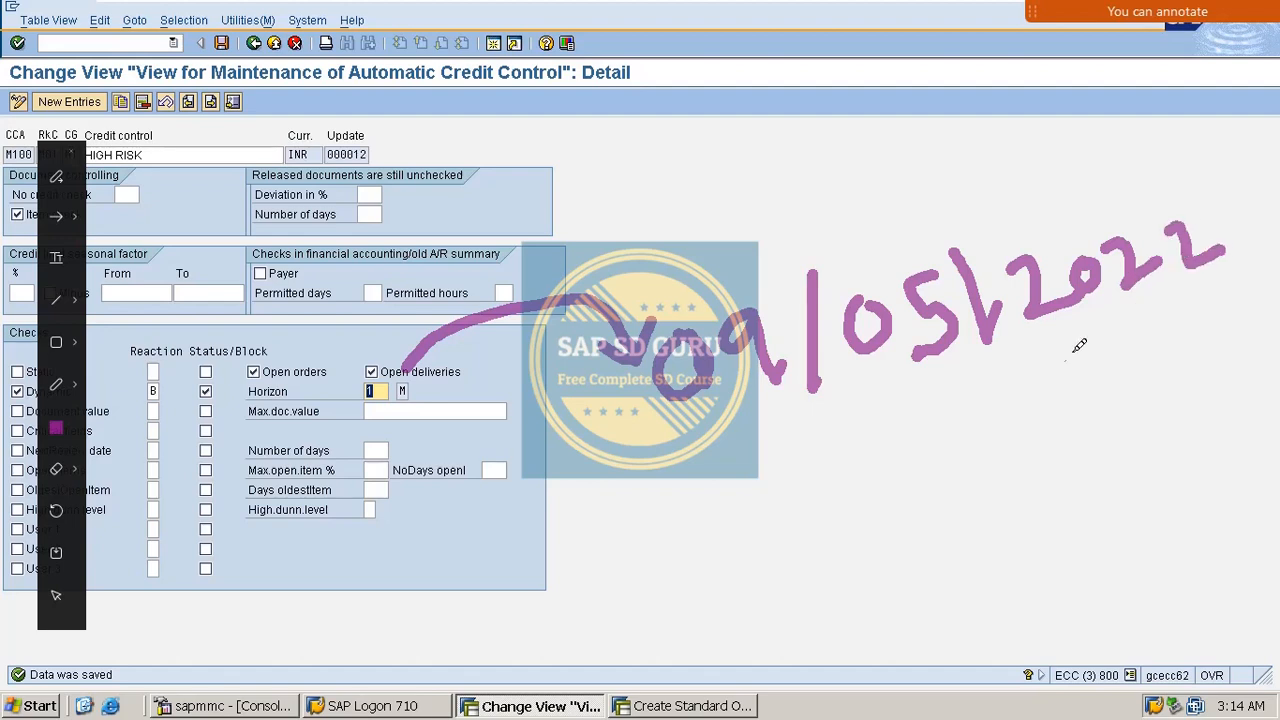
# Draw a downward arrow below the first date and write the date 09/07/2022 beneath it
pyautogui.moveTo(661, 428)
pyautogui.mouseDown()
pyautogui.moveTo(672, 470)
pyautogui.moveTo(690, 458)
pyautogui.moveTo(700, 480)
pyautogui.mouseUp()
pyautogui.moveTo(768, 550)
pyautogui.mouseDown()
pyautogui.moveTo(760, 603)
pyautogui.moveTo(772, 552)
pyautogui.moveTo(826, 545)
pyautogui.moveTo(815, 610)
pyautogui.mouseUp()
pyautogui.moveTo(866, 522); pyautogui.dragTo(870, 600)
pyautogui.moveTo(916, 534)
pyautogui.mouseDown()
pyautogui.moveTo(912, 578)
pyautogui.moveTo(920, 540)
pyautogui.moveTo(995, 572)
pyautogui.mouseUp()
pyautogui.moveTo(1008, 516); pyautogui.dragTo(990, 533)
pyautogui.moveTo(1062, 462); pyautogui.dragTo(1040, 562)
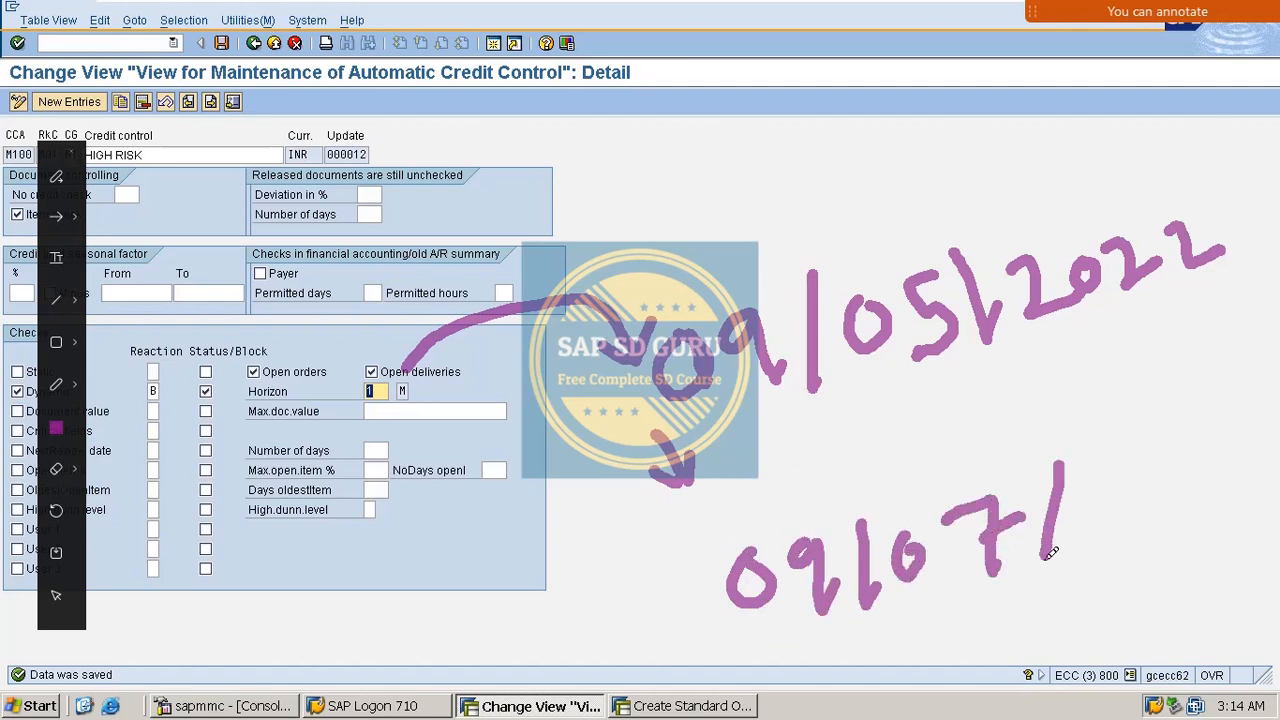
pyautogui.moveTo(1090, 490)
pyautogui.mouseDown()
pyautogui.moveTo(1102, 525)
pyautogui.moveTo(1150, 515)
pyautogui.mouseUp()
pyautogui.moveTo(1185, 462)
pyautogui.mouseDown()
pyautogui.moveTo(1168, 492)
pyautogui.moveTo(1196, 457)
pyautogui.moveTo(1248, 492)
pyautogui.moveTo(1278, 484)
pyautogui.mouseUp()
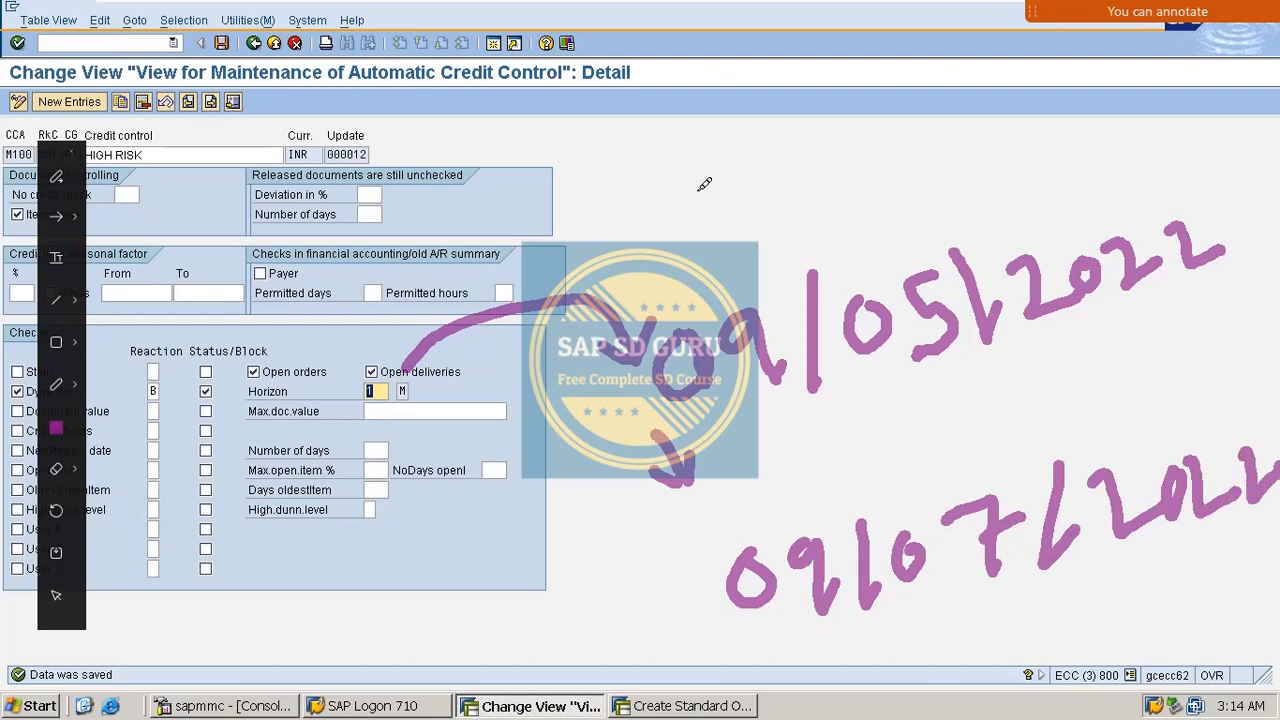
# Write an underlined 20,000 beside the dates, repeat 20,000 below it, and draw a connecting line around the amounts
pyautogui.moveTo(330, 522)
pyautogui.mouseDown()
pyautogui.moveTo(346, 512)
pyautogui.moveTo(405, 528)
pyautogui.moveTo(424, 492)
pyautogui.moveTo(410, 484)
pyautogui.mouseUp()
pyautogui.moveTo(440, 500); pyautogui.dragTo(436, 565)
pyautogui.moveTo(466, 480); pyautogui.dragTo(554, 418)
pyautogui.moveTo(406, 593); pyautogui.dragTo(596, 460)
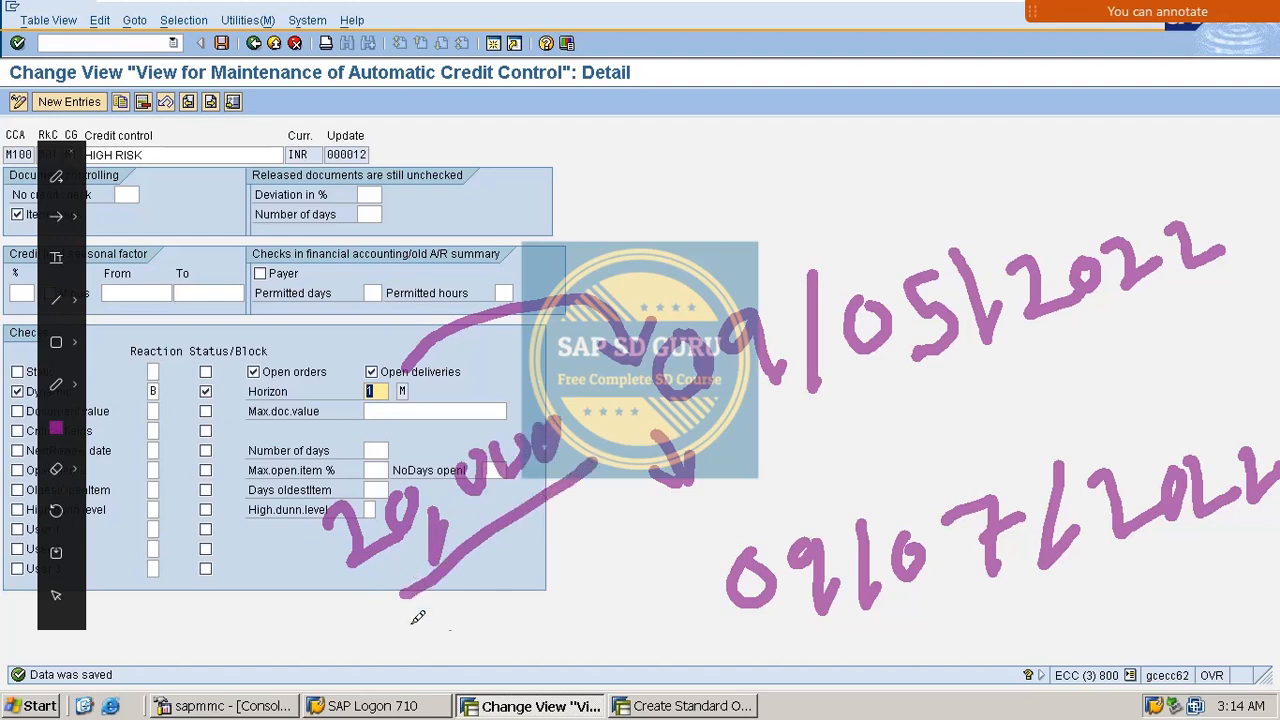
pyautogui.moveTo(458, 620)
pyautogui.mouseDown()
pyautogui.moveTo(524, 625)
pyautogui.moveTo(520, 600)
pyautogui.moveTo(575, 600)
pyautogui.moveTo(600, 555)
pyautogui.moveTo(633, 577)
pyautogui.moveTo(642, 528)
pyautogui.moveTo(662, 530)
pyautogui.mouseUp()
pyautogui.moveTo(272, 478)
pyautogui.mouseDown()
pyautogui.moveTo(278, 506)
pyautogui.moveTo(598, 622)
pyautogui.mouseUp()
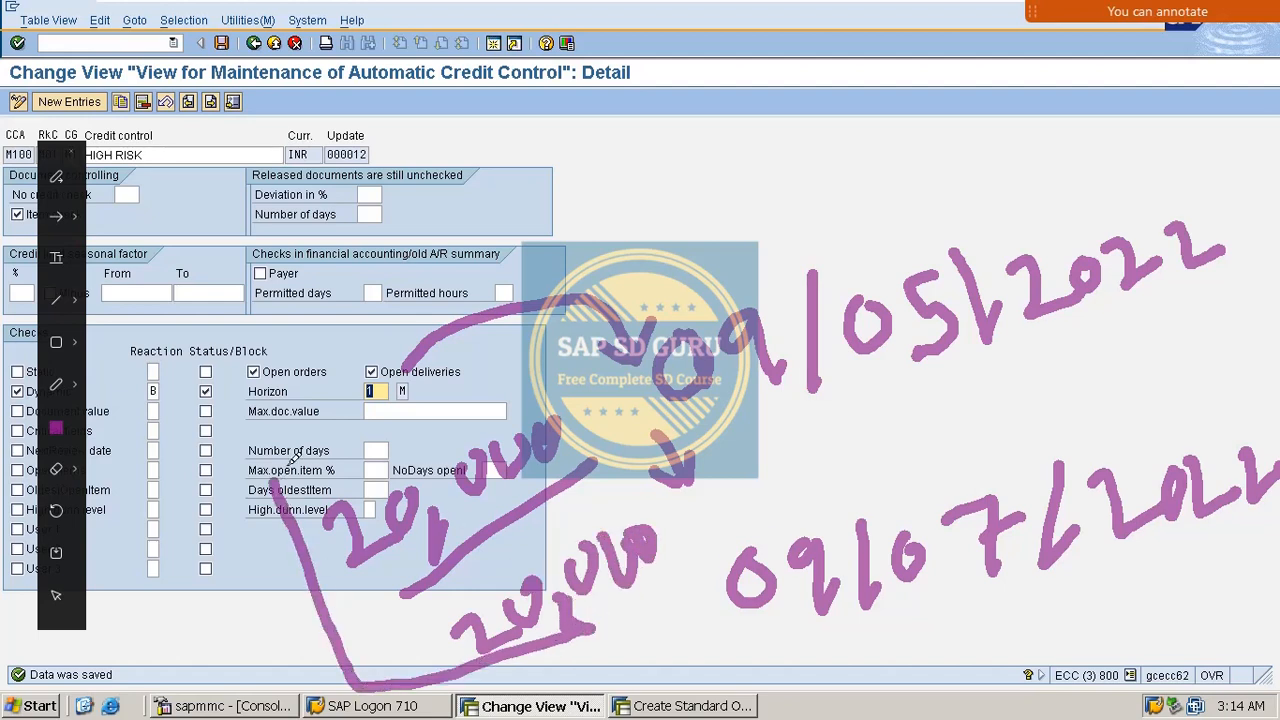
# Close the drawn line around the two 20,000 amounts and write the date 10/05/2022 between the two existing dates
pyautogui.moveTo(296, 466)
pyautogui.mouseDown()
pyautogui.moveTo(566, 343)
pyautogui.moveTo(682, 505)
pyautogui.moveTo(535, 636)
pyautogui.mouseUp()
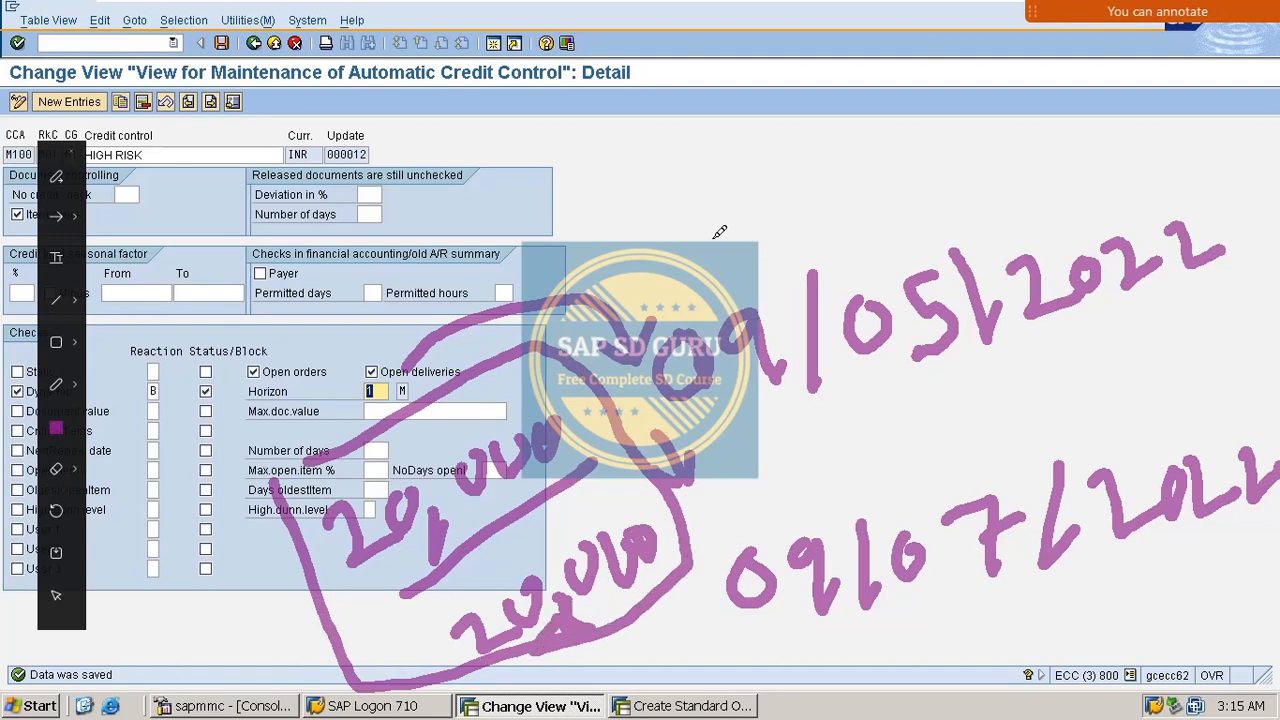
pyautogui.moveTo(756, 446); pyautogui.dragTo(718, 490)
pyautogui.moveTo(790, 424); pyautogui.dragTo(786, 490)
pyautogui.moveTo(830, 430)
pyautogui.mouseDown()
pyautogui.moveTo(886, 440)
pyautogui.moveTo(867, 457)
pyautogui.moveTo(911, 405)
pyautogui.moveTo(931, 450)
pyautogui.mouseUp()
pyautogui.moveTo(974, 392)
pyautogui.mouseDown()
pyautogui.moveTo(1033, 402)
pyautogui.moveTo(1066, 378)
pyautogui.moveTo(1120, 372)
pyautogui.moveTo(1184, 322)
pyautogui.mouseUp()
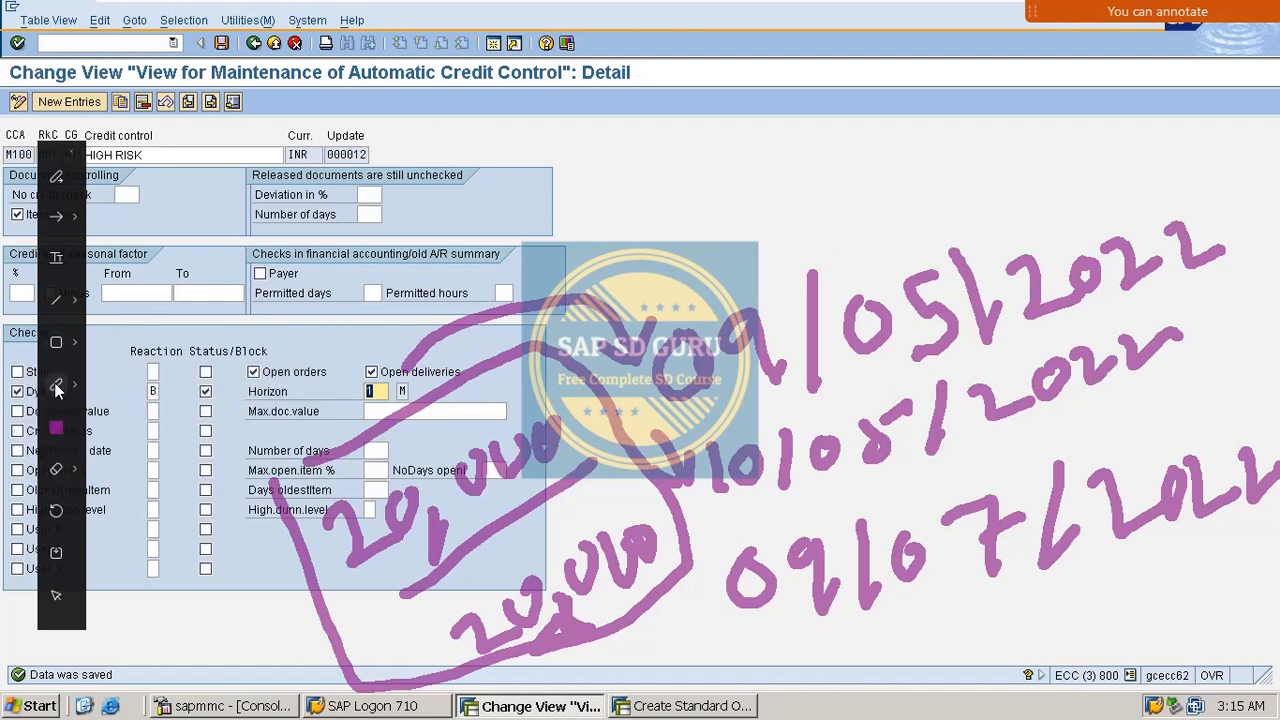
# Switch the pen colour to red, mark the date 10/05/2022 with a cross, and underline it
pyautogui.click(56, 429)
pyautogui.click(96, 430)
pyautogui.click(56, 384)
pyautogui.moveTo(1176, 311)
pyautogui.mouseDown()
pyautogui.moveTo(1238, 330)
pyautogui.moveTo(1198, 346)
pyautogui.mouseUp()
pyautogui.moveTo(1145, 388); pyautogui.dragTo(1074, 438)
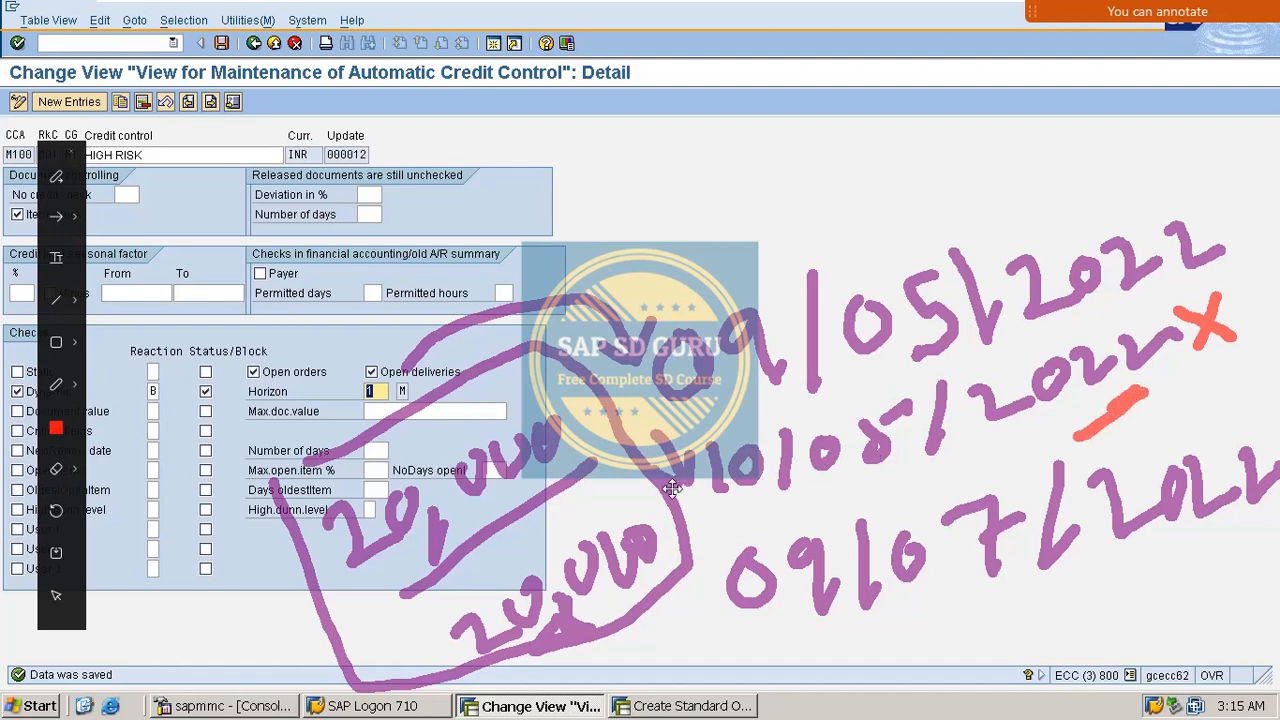
pyautogui.moveTo(727, 502)
pyautogui.mouseDown()
pyautogui.moveTo(840, 488)
pyautogui.moveTo(1008, 412)
pyautogui.mouseUp()
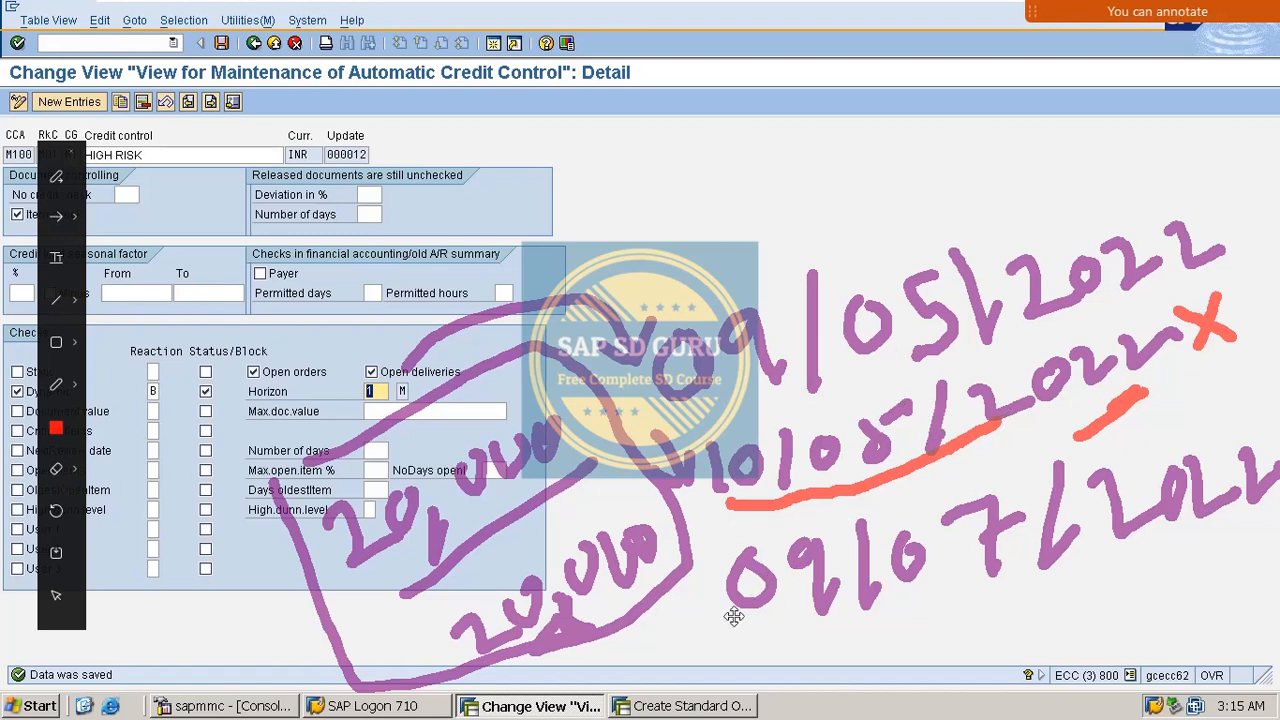
# Draw a red arrow beside the lower 20,000 and underline the date 09/07/2022 in red
pyautogui.moveTo(621, 643)
pyautogui.mouseDown()
pyautogui.moveTo(676, 662)
pyautogui.moveTo(662, 684)
pyautogui.mouseUp()
pyautogui.click(903, 620)
pyautogui.moveTo(905, 620); pyautogui.dragTo(986, 600)
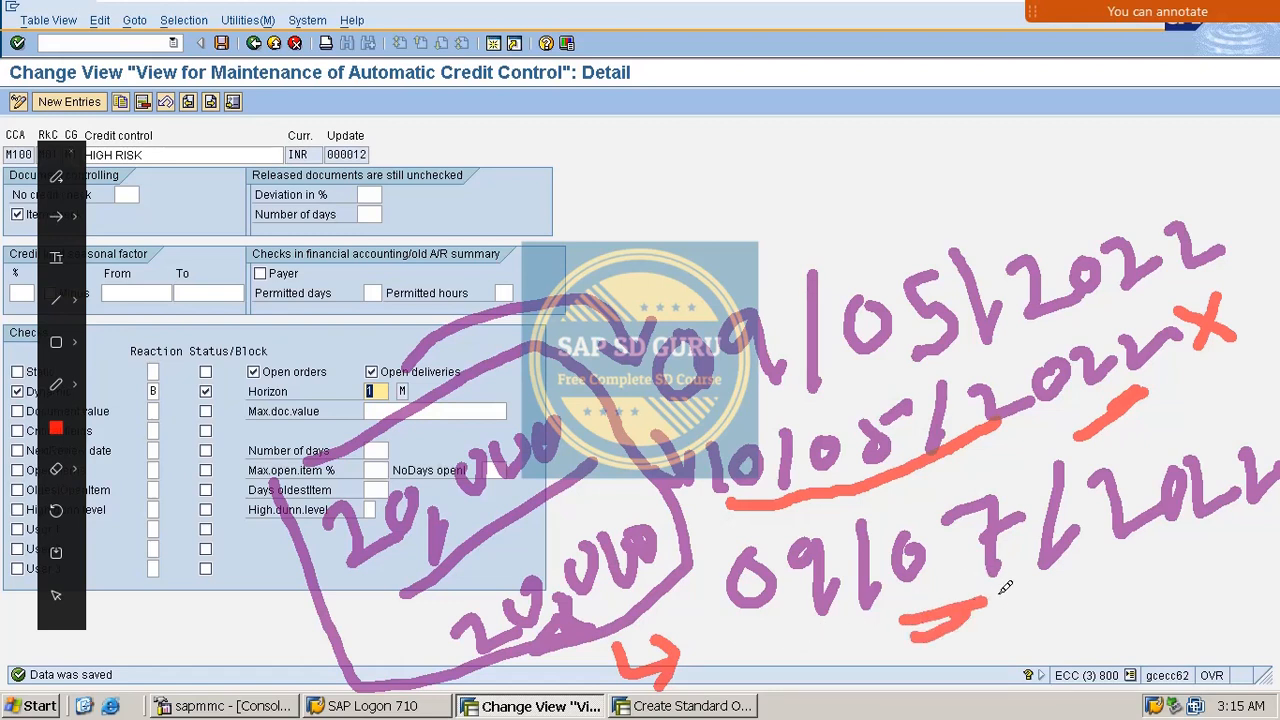
pyautogui.moveTo(834, 680); pyautogui.dragTo(1158, 575)
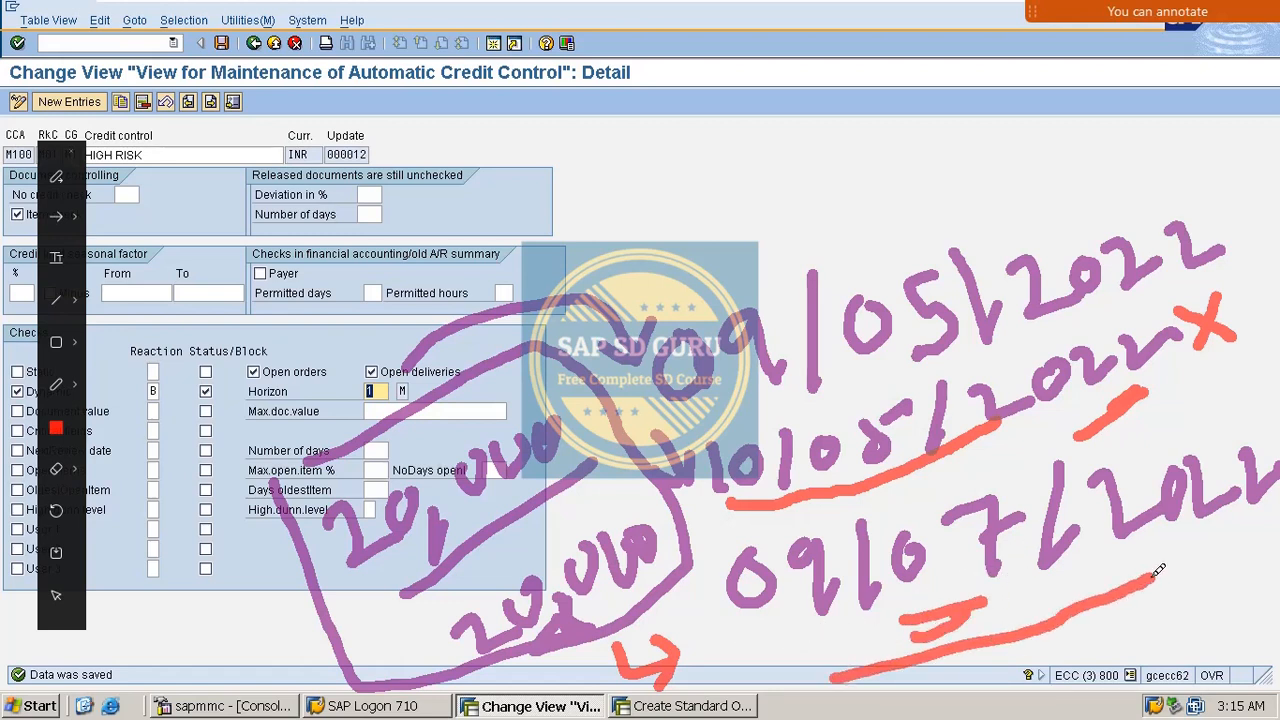
# In green, add a check mark at 09/07/2022 and draw a curved arrow above the date 09/05/2022
pyautogui.click(56, 428)
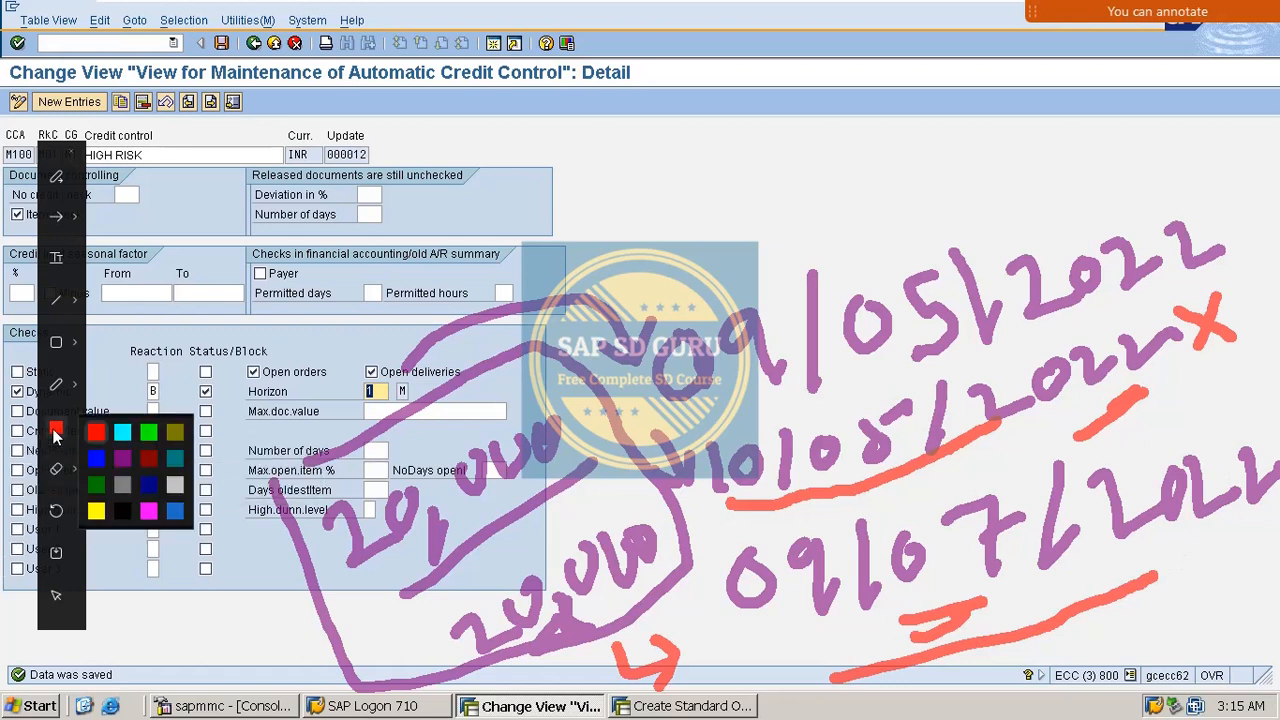
pyautogui.click(148, 431)
pyautogui.moveTo(1196, 548)
pyautogui.mouseDown()
pyautogui.moveTo(1212, 566)
pyautogui.moveTo(1272, 462)
pyautogui.mouseUp()
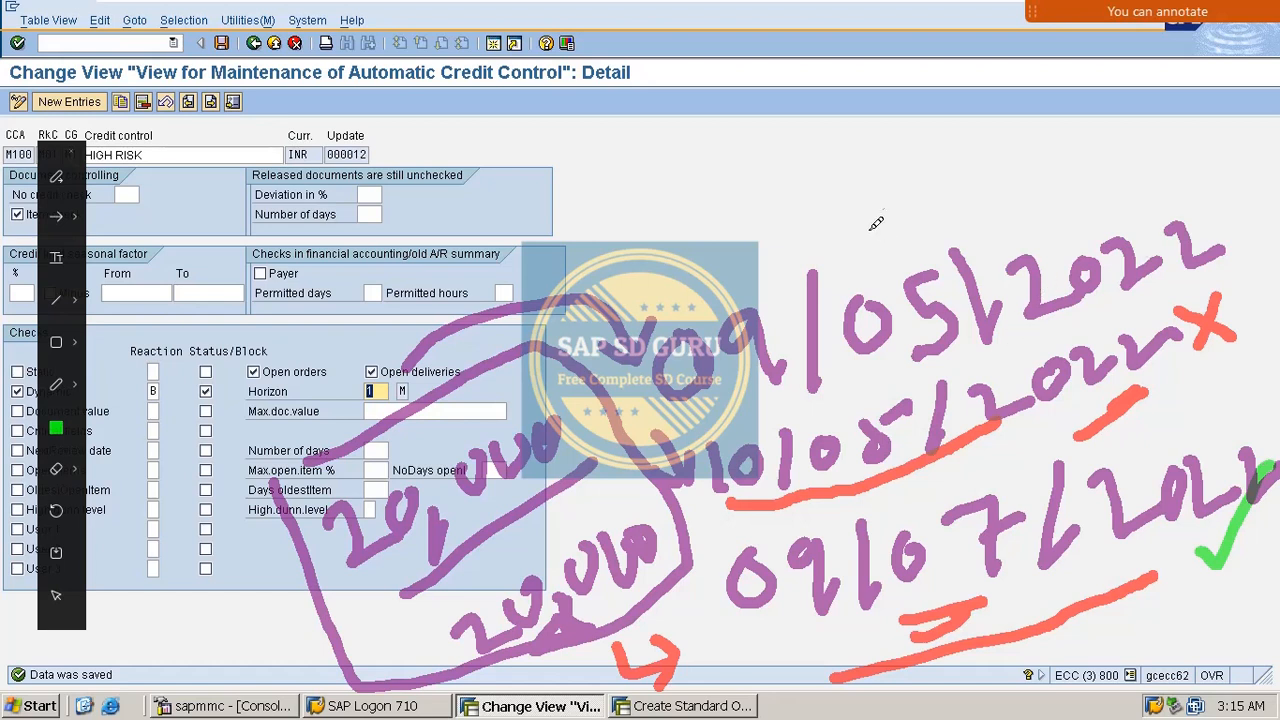
pyautogui.moveTo(871, 230); pyautogui.dragTo(702, 198)
pyautogui.moveTo(690, 155)
pyautogui.mouseDown()
pyautogui.moveTo(668, 238)
pyautogui.moveTo(712, 246)
pyautogui.mouseUp()
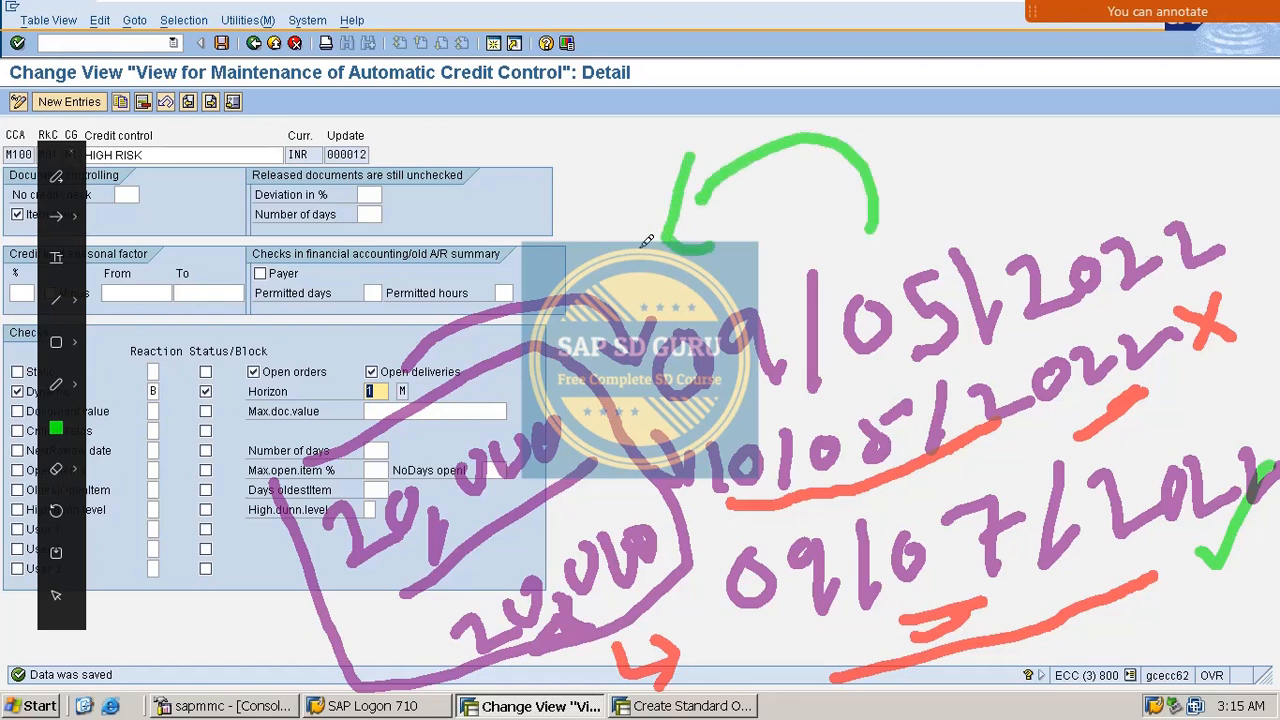
# Clear the annotations and examine the period units available for the Horizon, highlighting Month before closing the list
pyautogui.press('Escape')
pyautogui.click(383, 396)
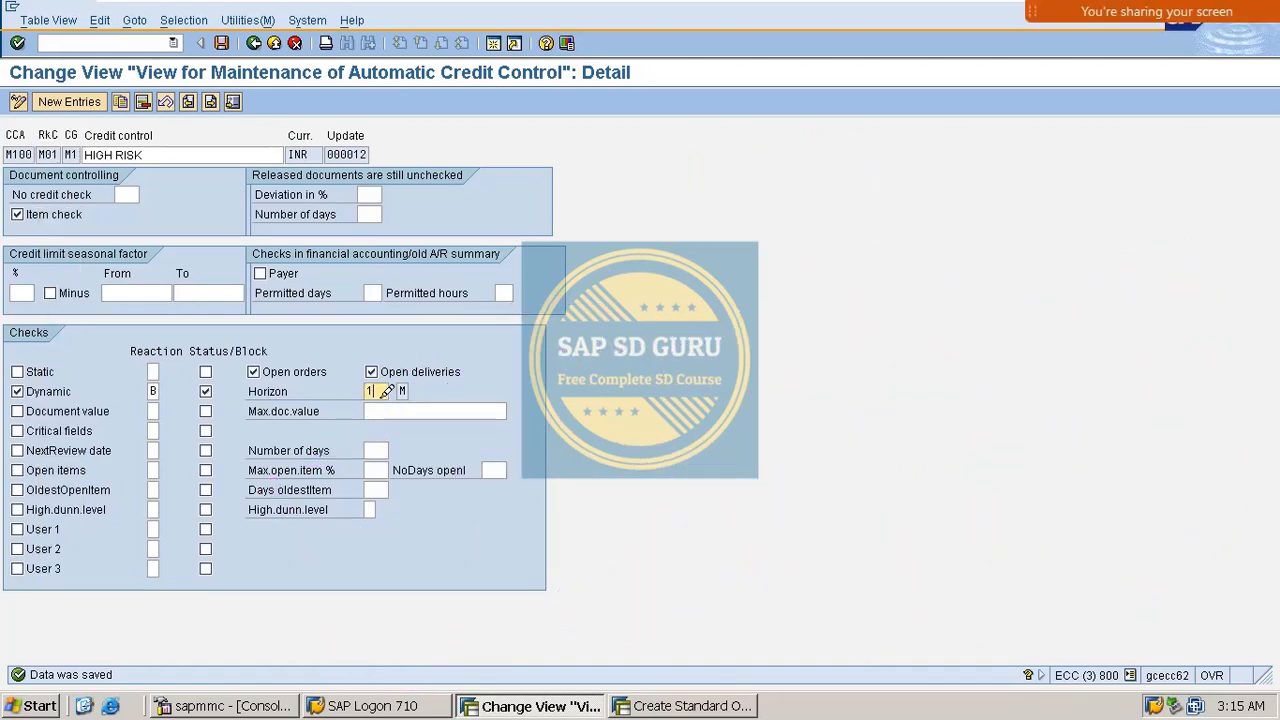
pyautogui.moveTo(381, 397); pyautogui.dragTo(191, 433)
pyautogui.click(406, 395)
pyautogui.click(424, 390)
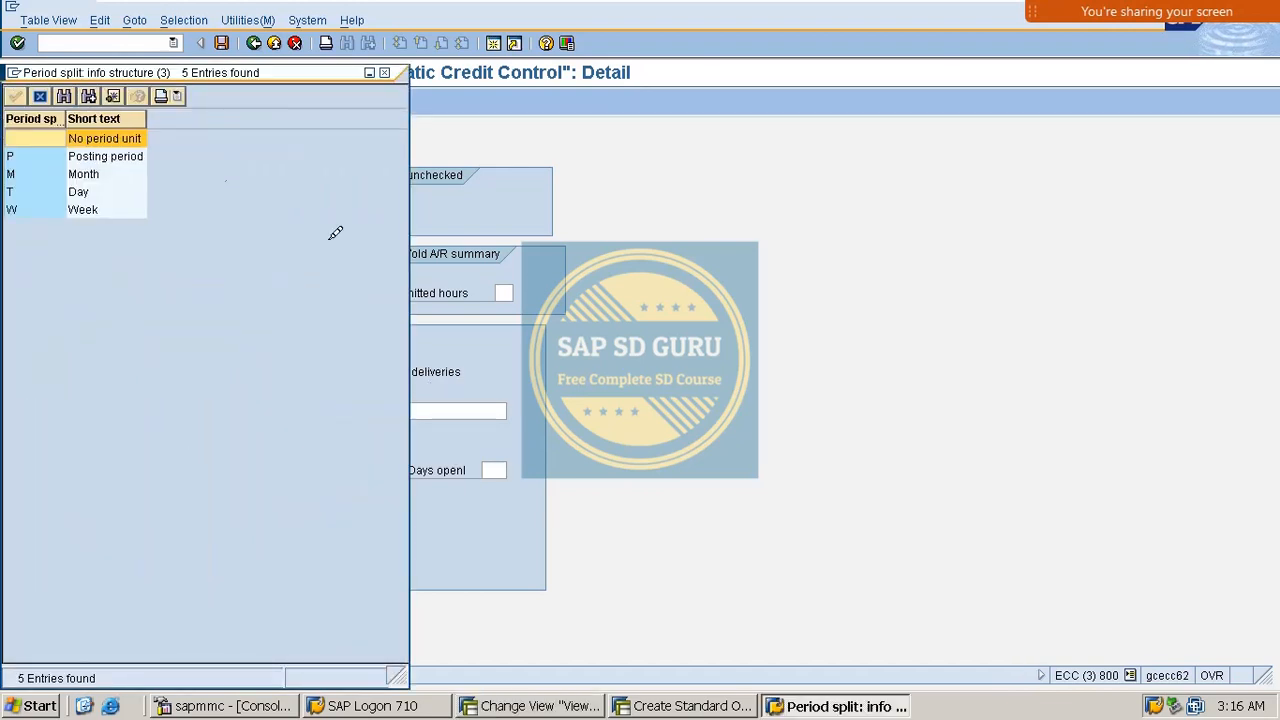
pyautogui.click(97, 174)
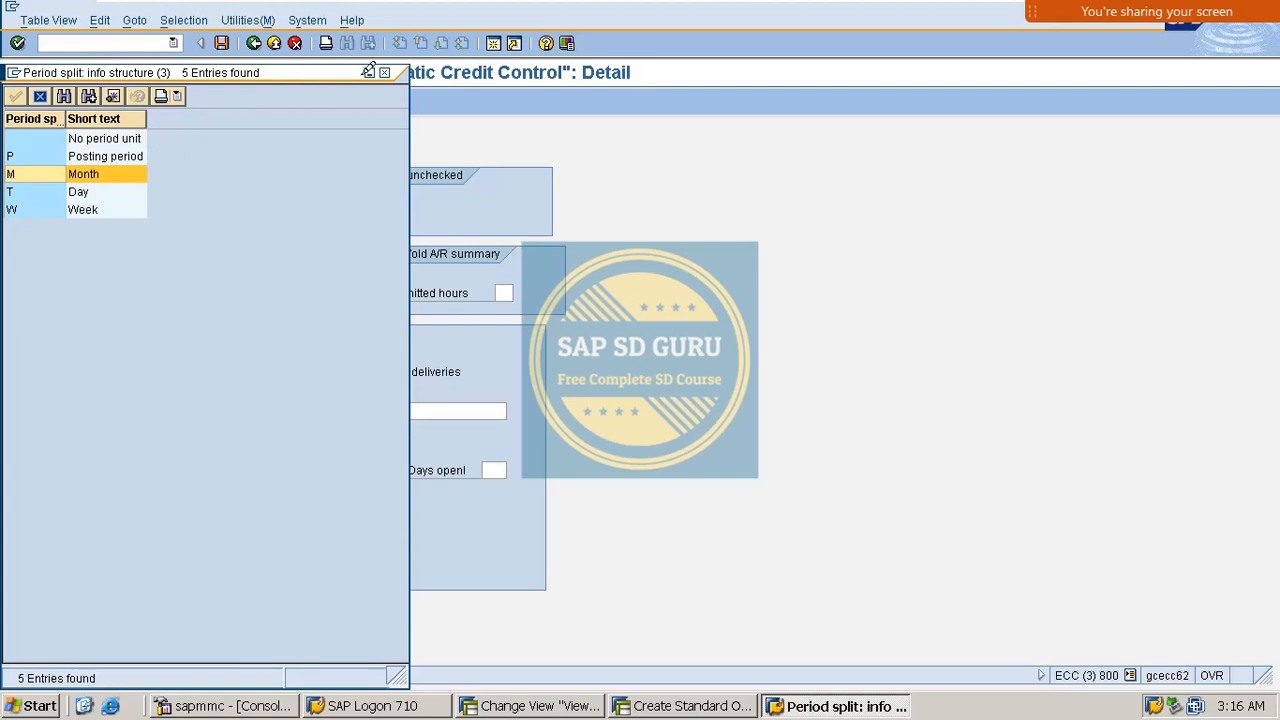
pyautogui.moveTo(394, 70); pyautogui.dragTo(789, 106)
pyautogui.click(779, 107)
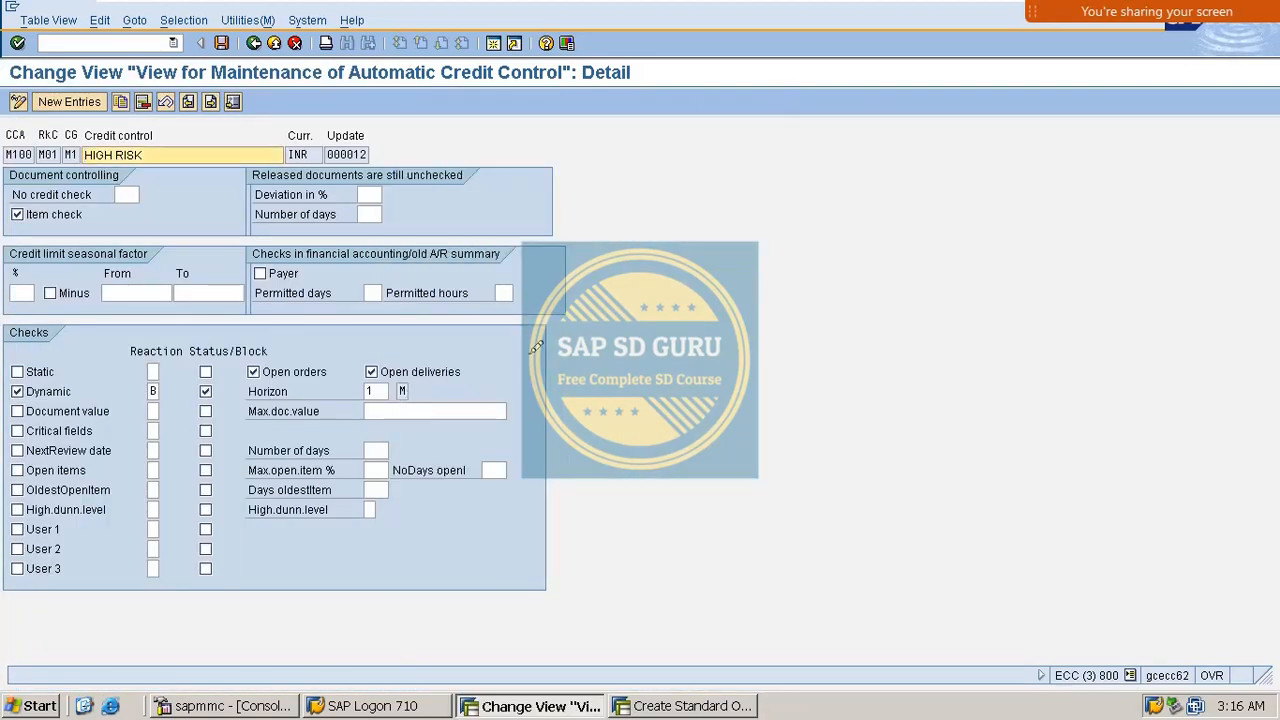
# Save the HIGH RISK credit control entry and abandon the open standard order in the other session with /n
pyautogui.click(380, 392)
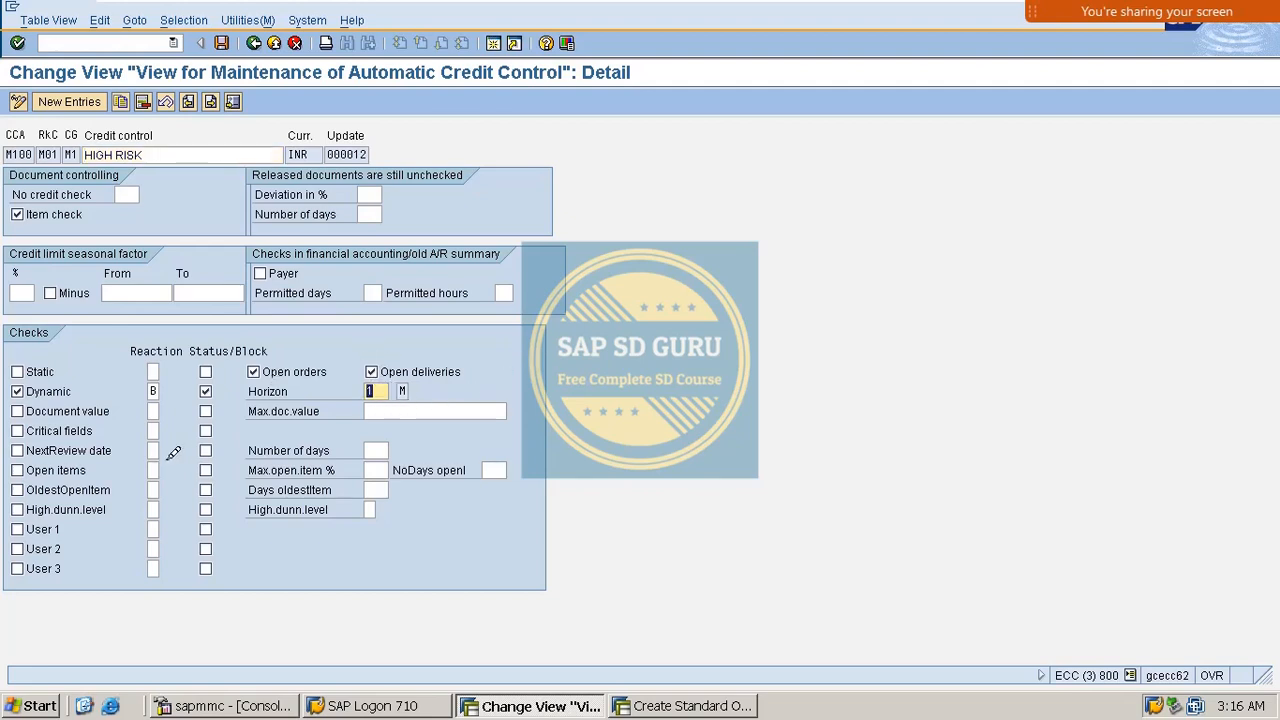
pyautogui.click(221, 43)
pyautogui.click(690, 705)
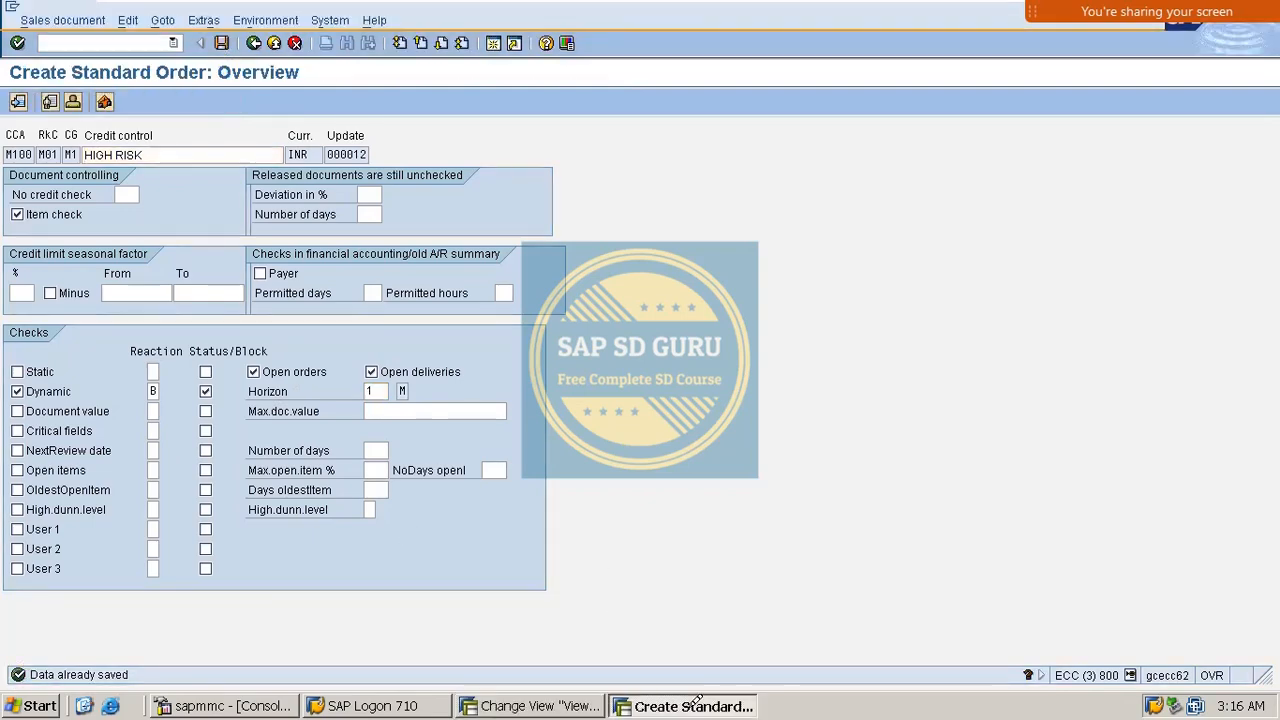
pyautogui.click(70, 38)
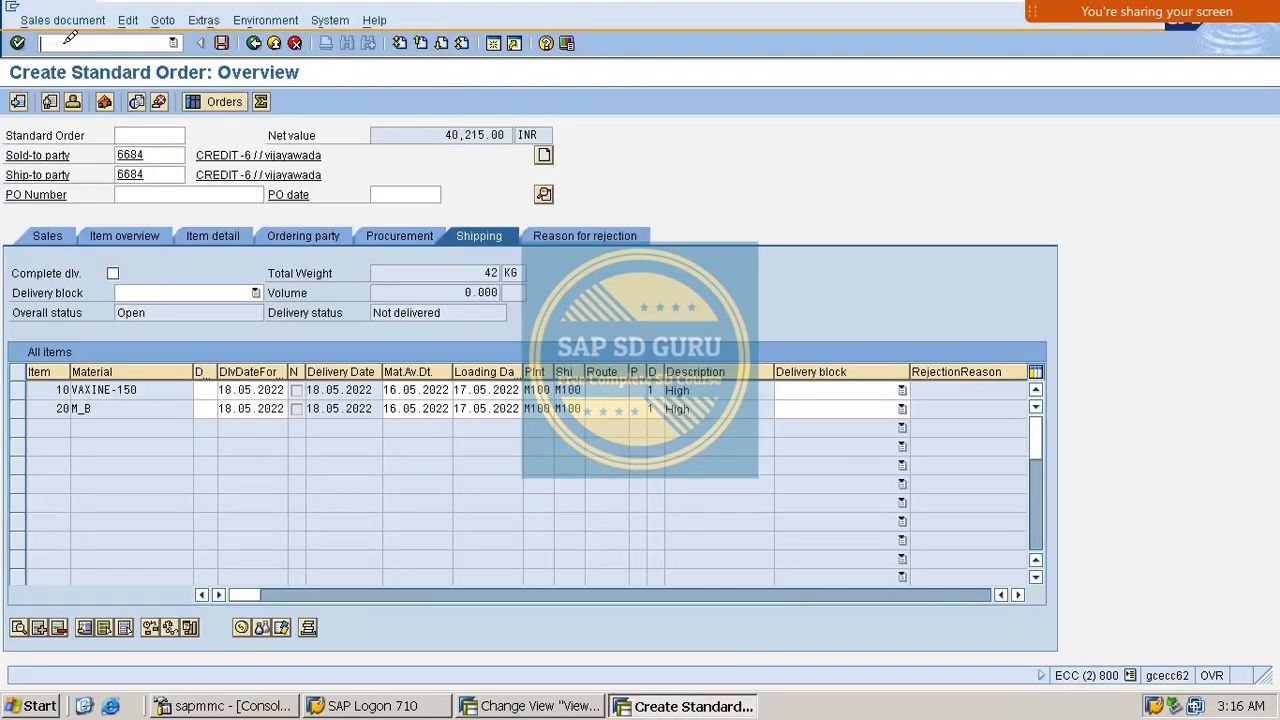
pyautogui.write('/n')
pyautogui.press('Return')
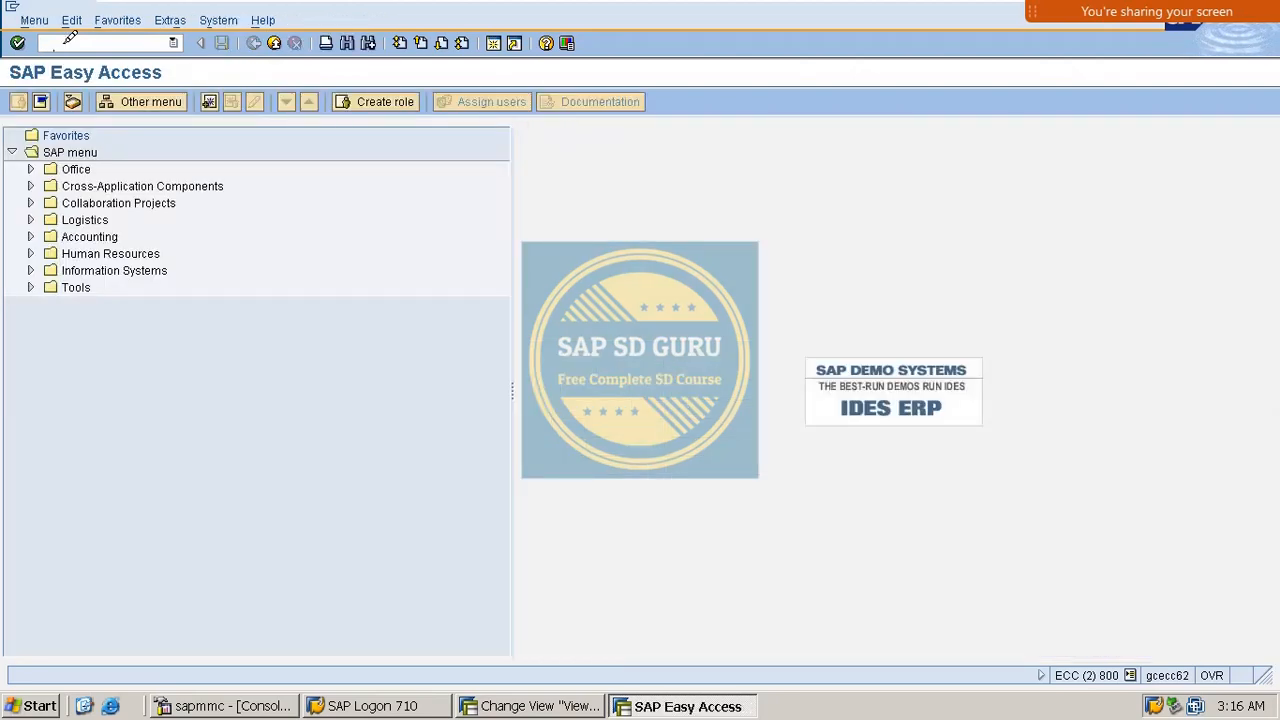
# Run FD32 and review the credit management overview of customer CREDIT -5 in credit control area M100
pyautogui.write('FD32')
pyautogui.press('Return')
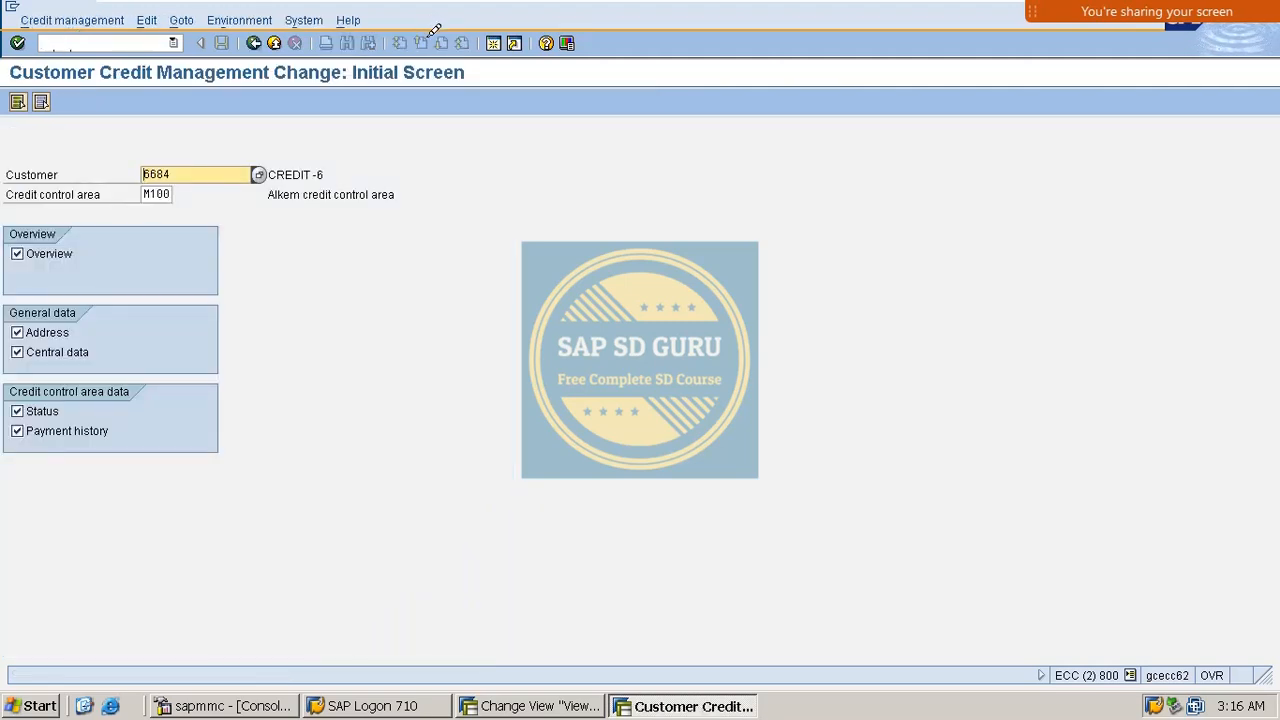
pyautogui.click(216, 172)
pyautogui.press('Return')
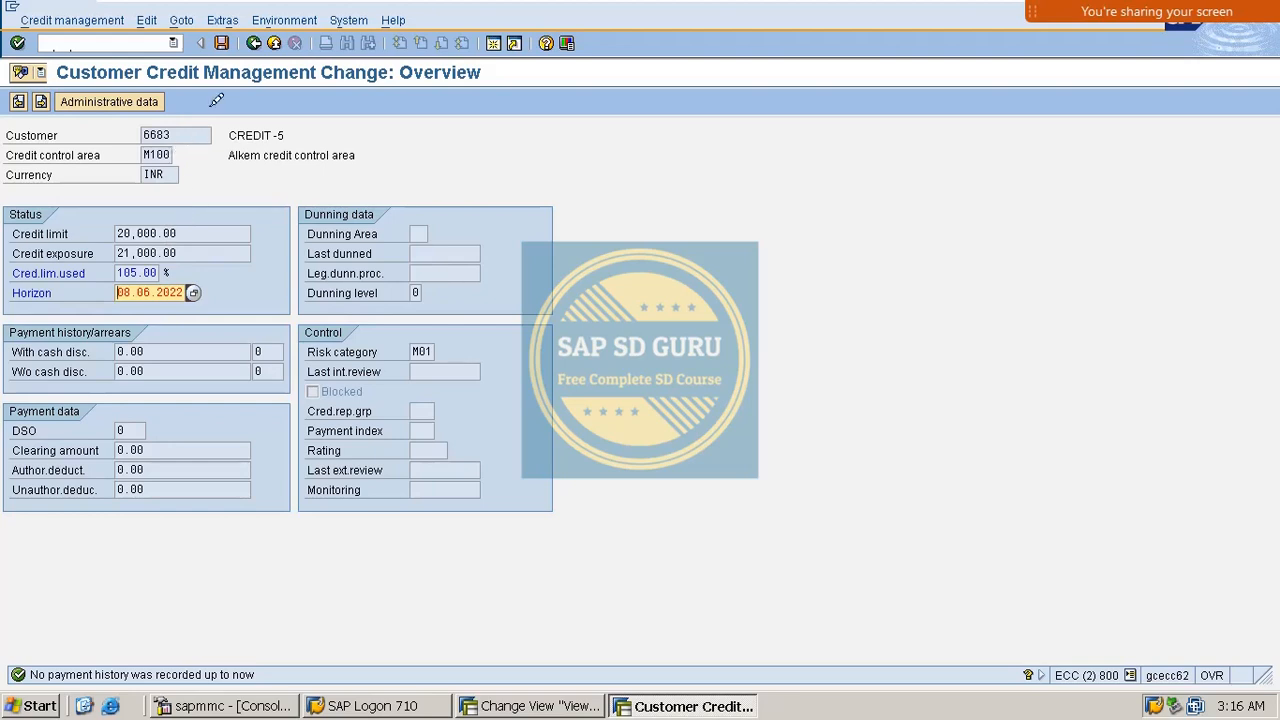
pyautogui.moveTo(196, 134); pyautogui.dragTo(6, 142)
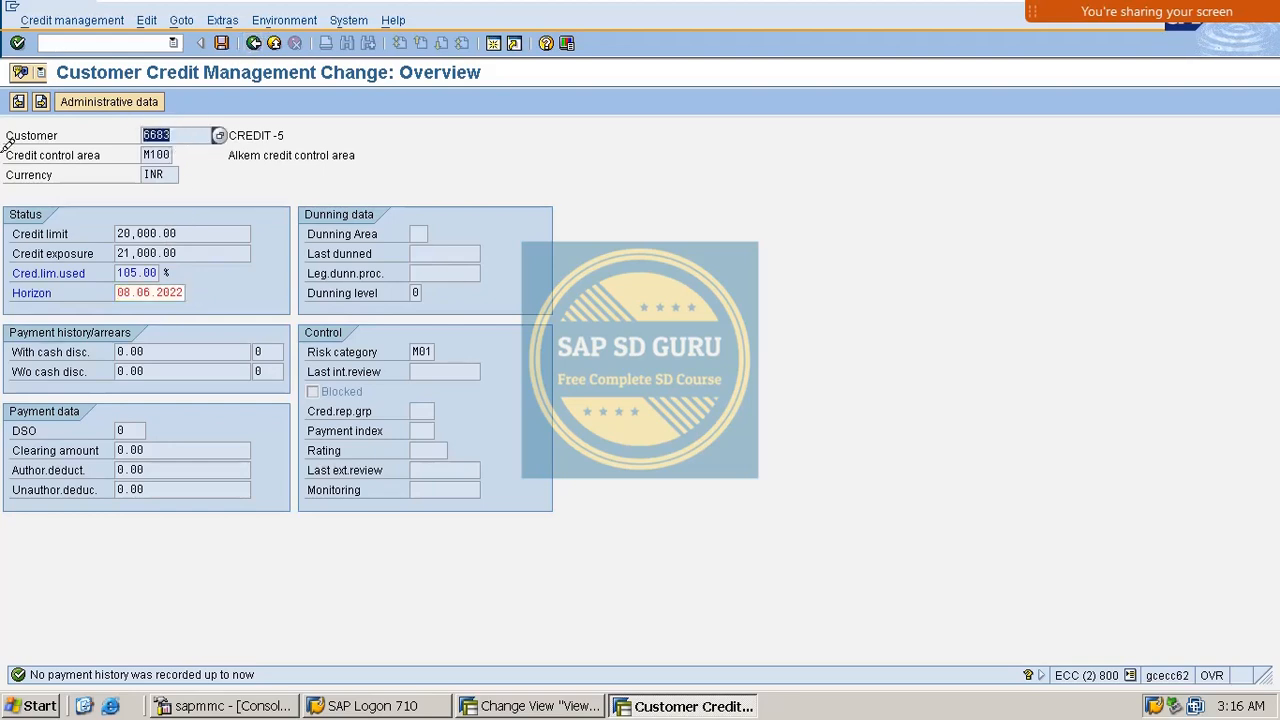
# Review the credit limit and exposure of customer CREDIT -6 and return to SAP Easy Access
pyautogui.click(254, 43)
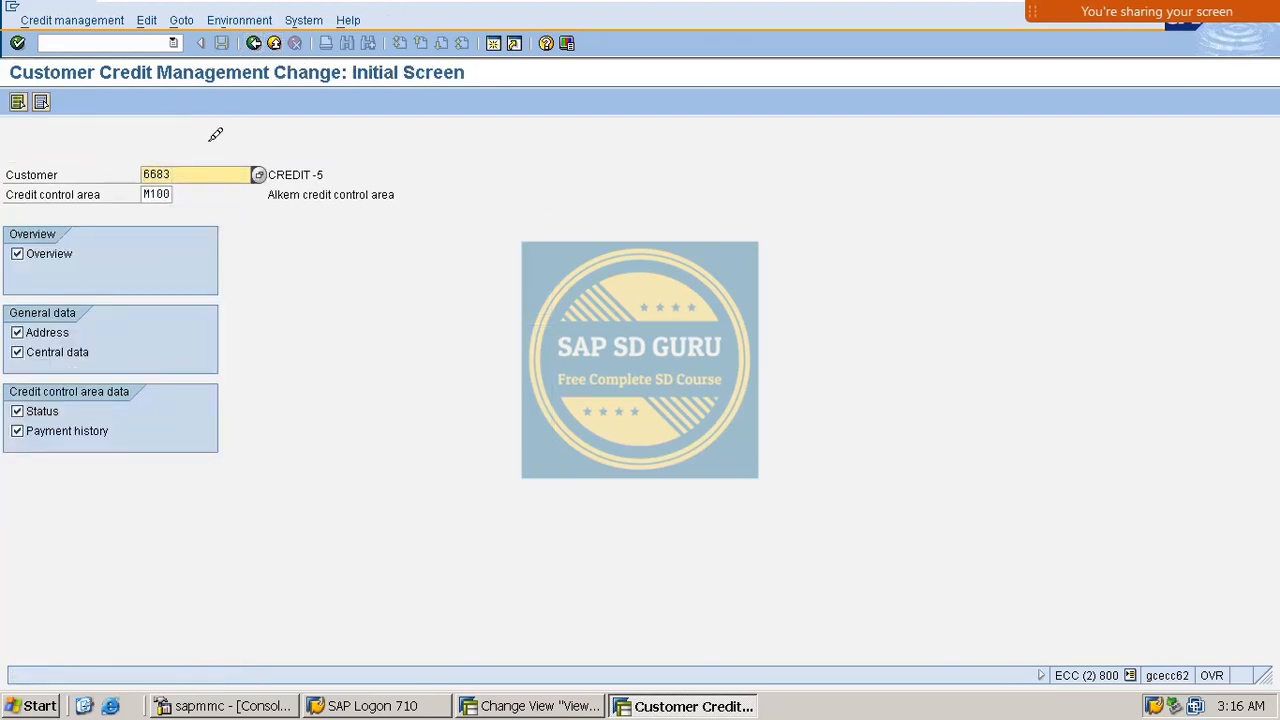
pyautogui.press('BackSpace')
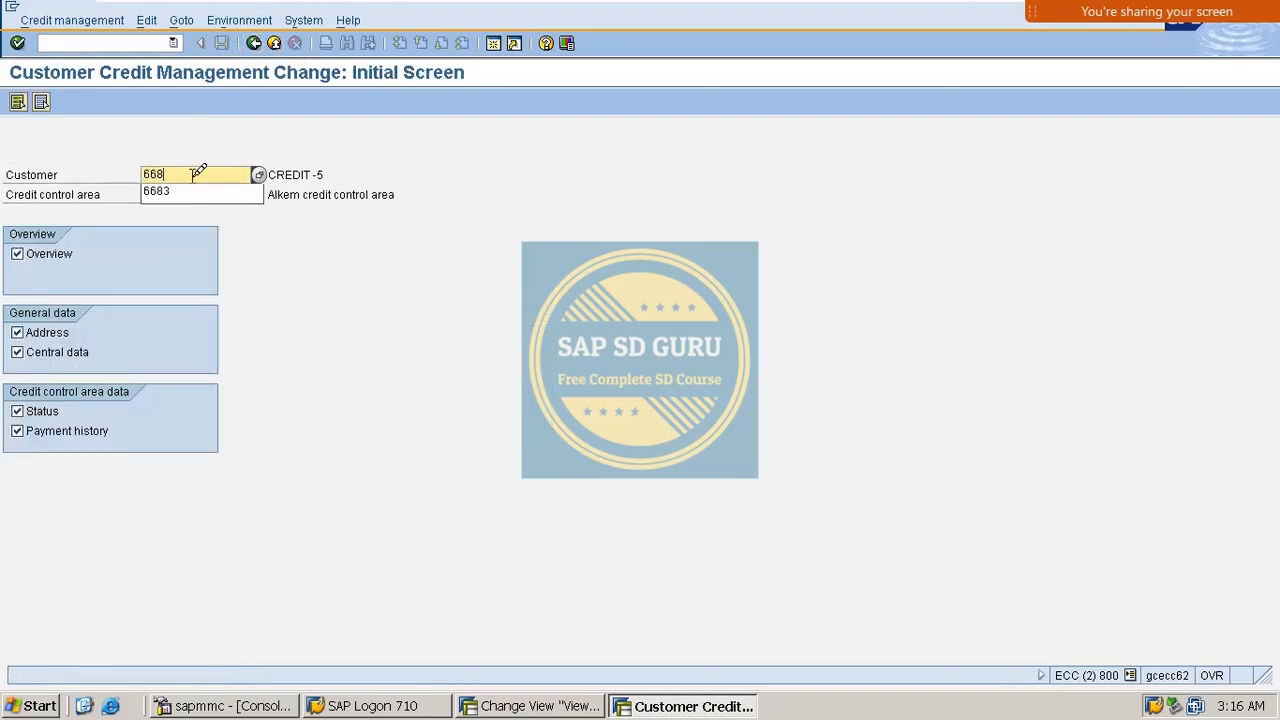
pyautogui.write('4')
pyautogui.press('Return')
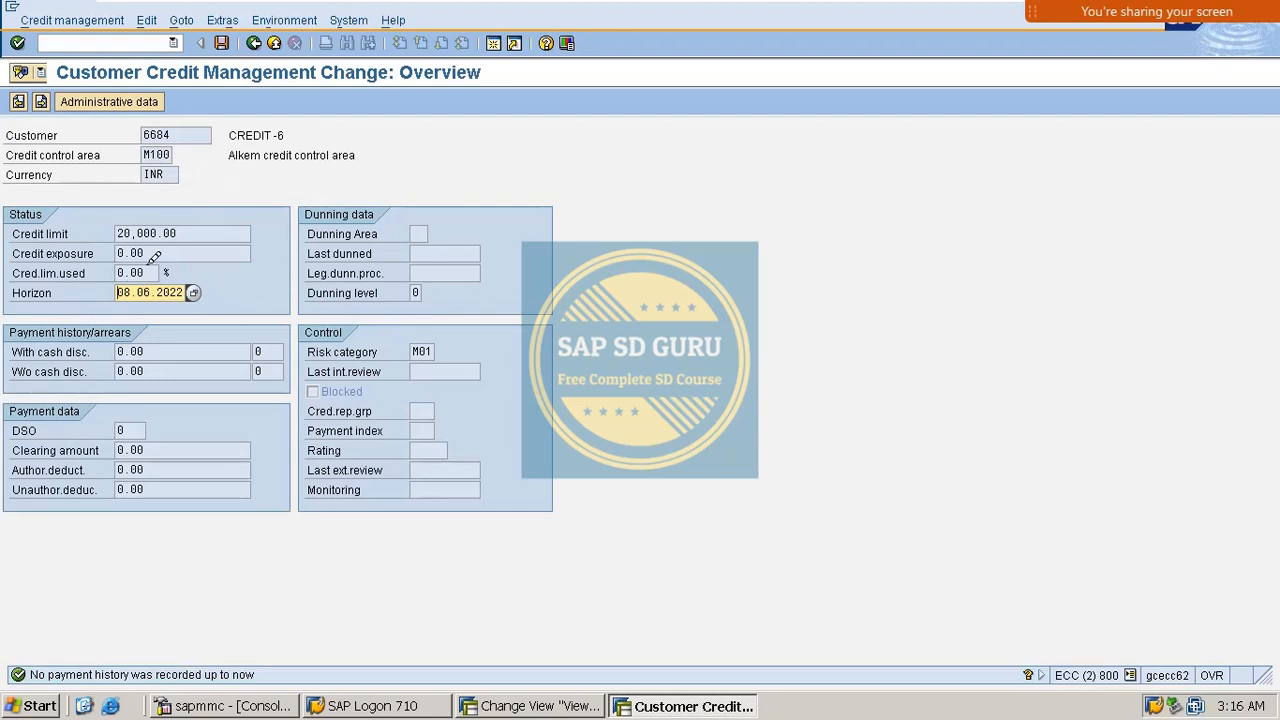
pyautogui.doubleClick(200, 232)
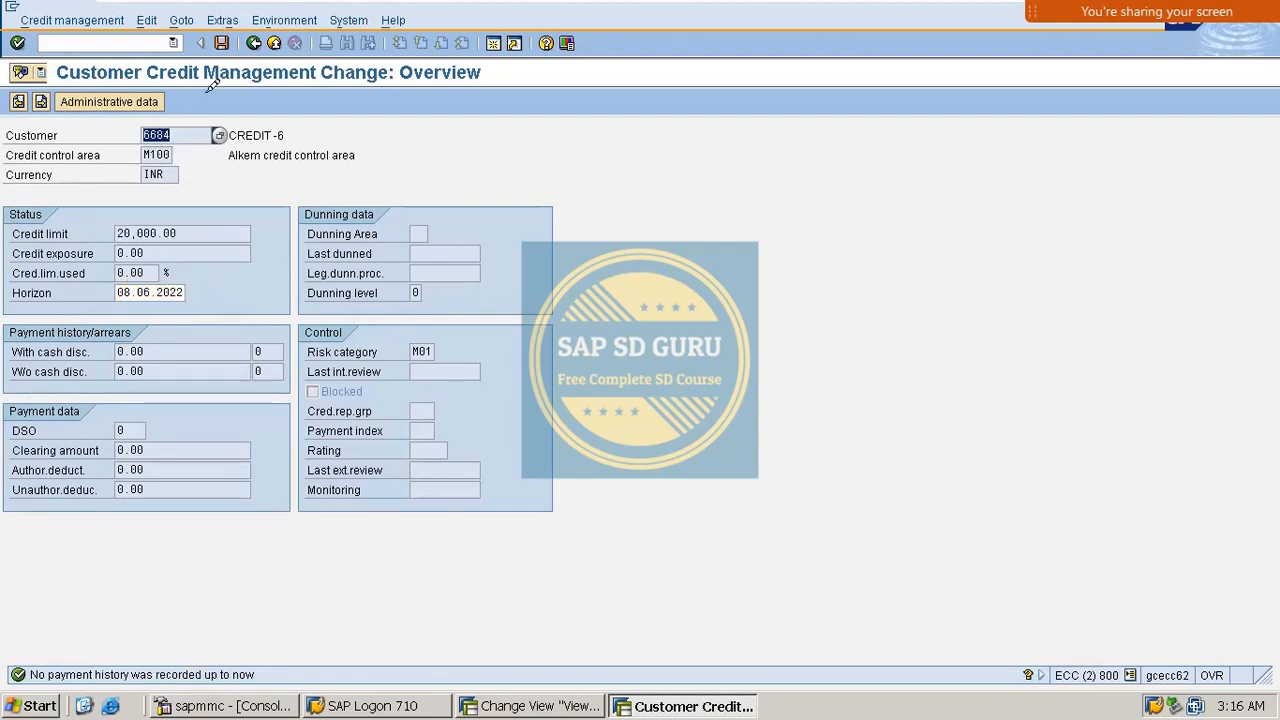
pyautogui.click(255, 43)
pyautogui.click(256, 43)
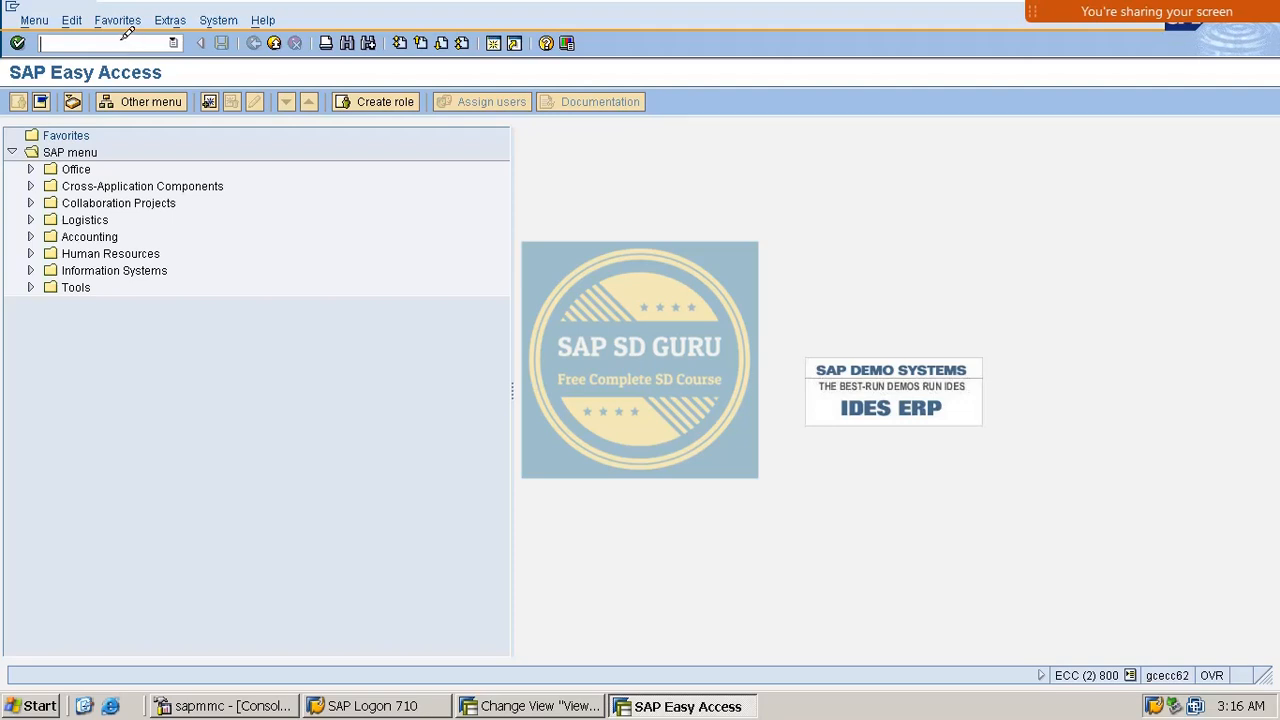
pyautogui.write('xd01')
pyautogui.press('Return')
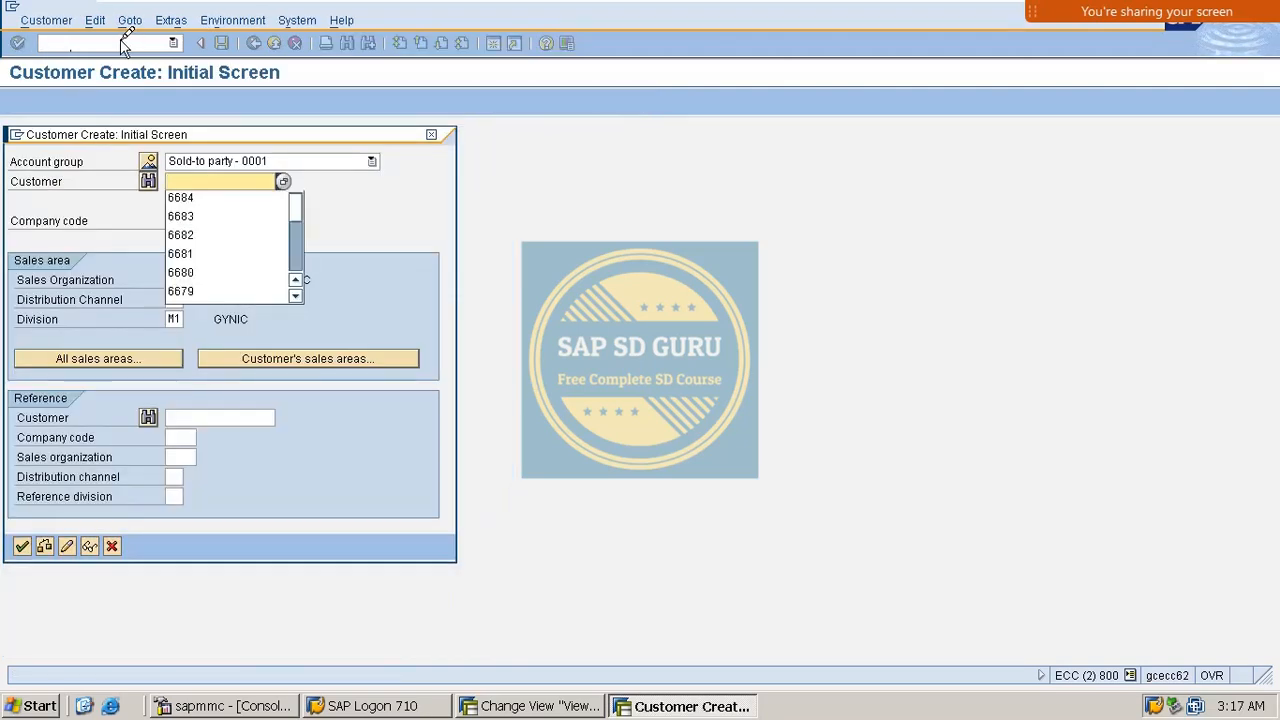
pyautogui.click(431, 134)
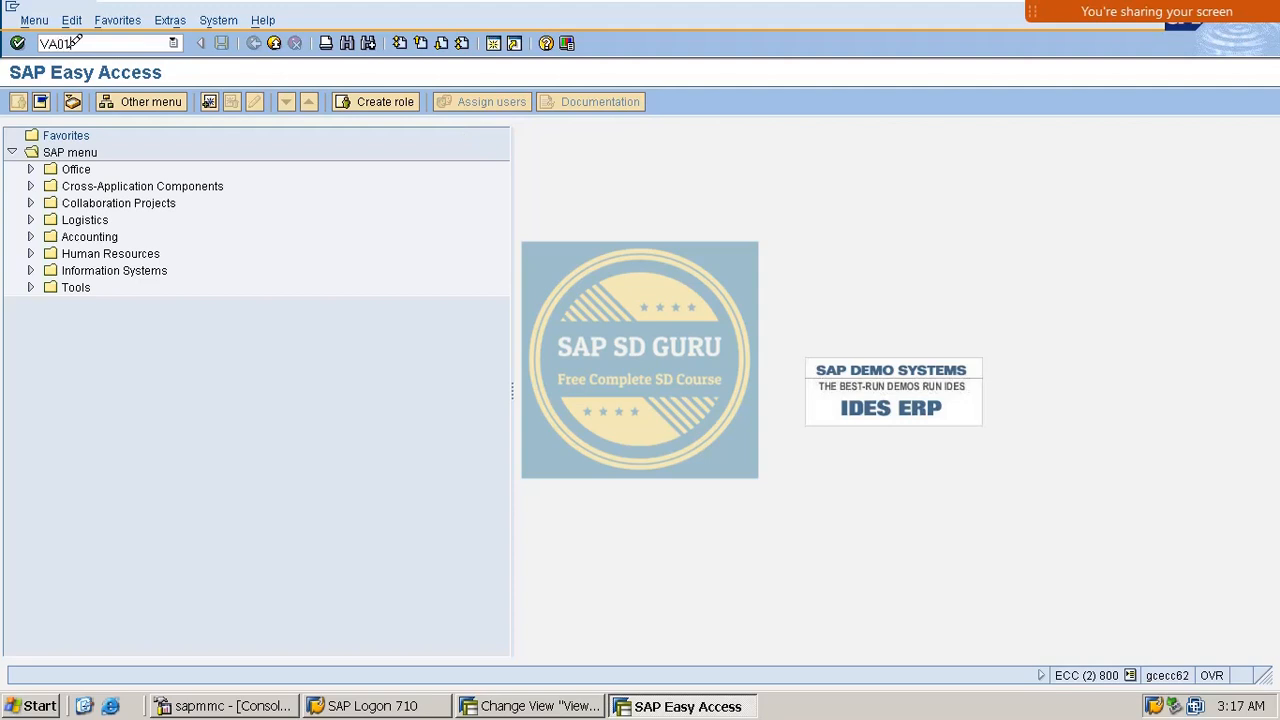
# Start a new standard order with VA01 using CREDIT -6 as the sold-to party
pyautogui.click(75, 42)
pyautogui.write('VA01')
pyautogui.press('Return')
pyautogui.press('Return')
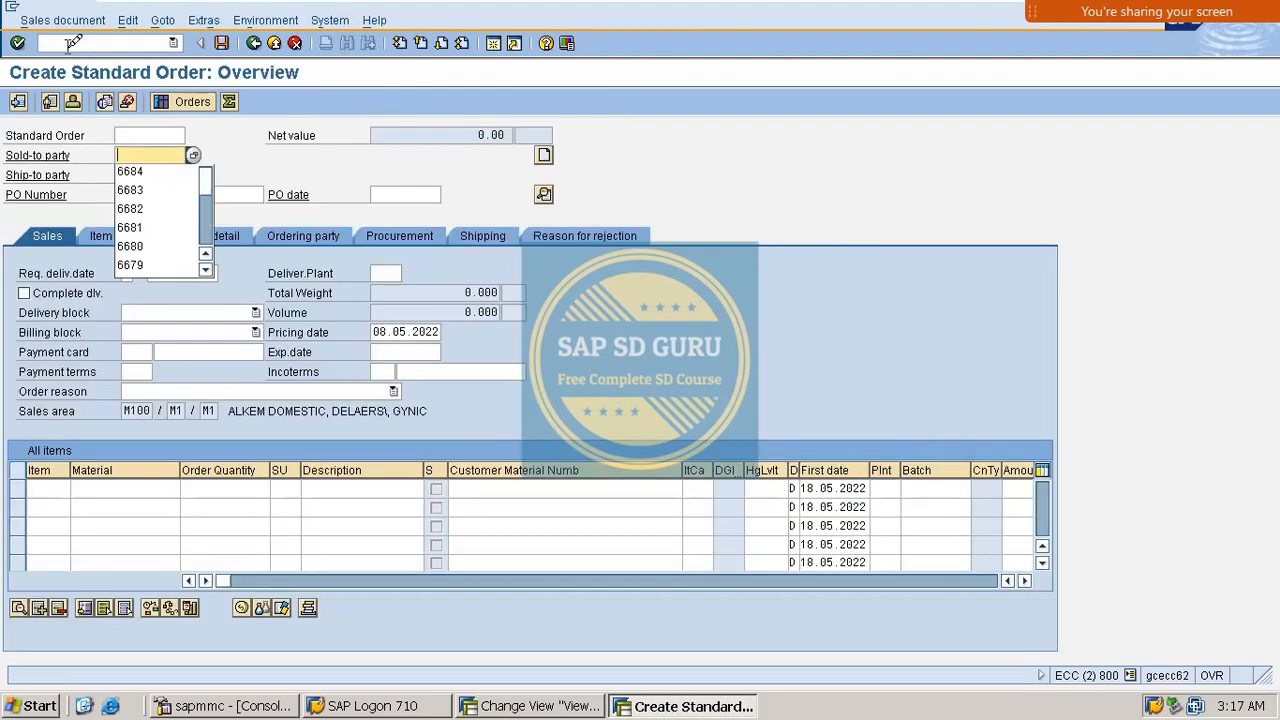
pyautogui.press('Down')
pyautogui.press('Return')
pyautogui.press('Return')
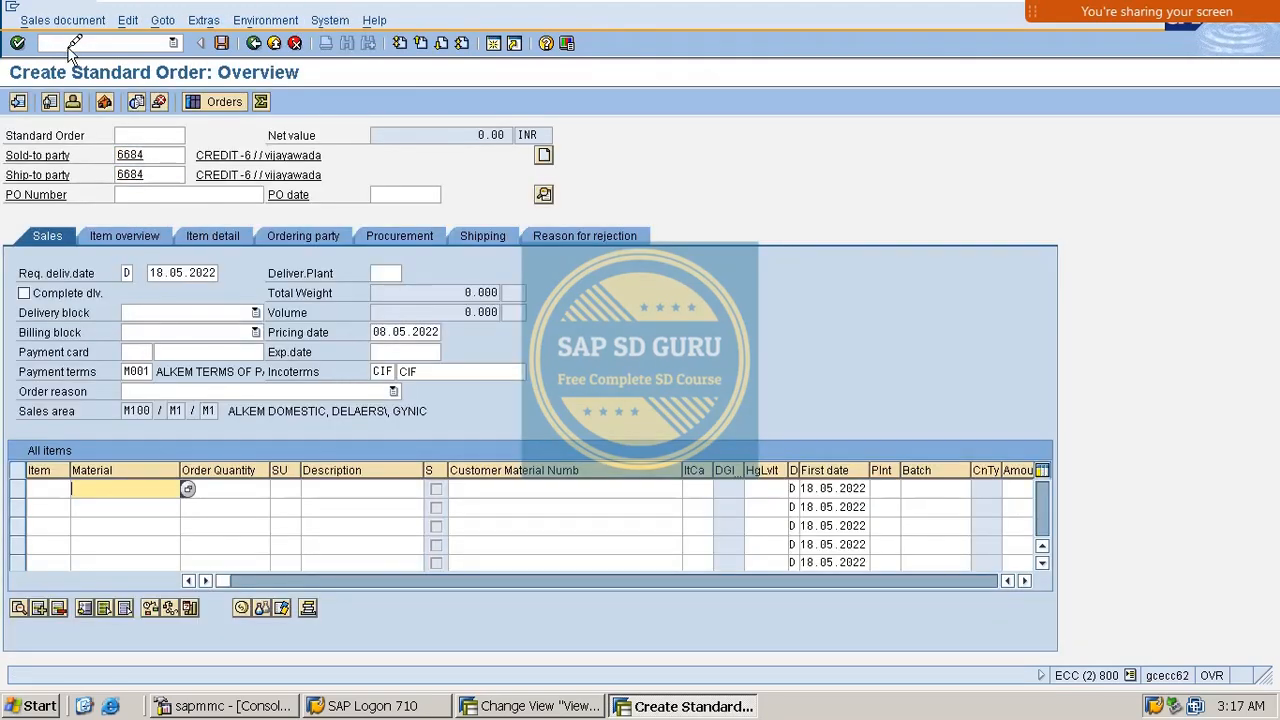
# Add material M_B with an order quantity of 21 and acknowledge the dynamic credit check message
pyautogui.press('Down')
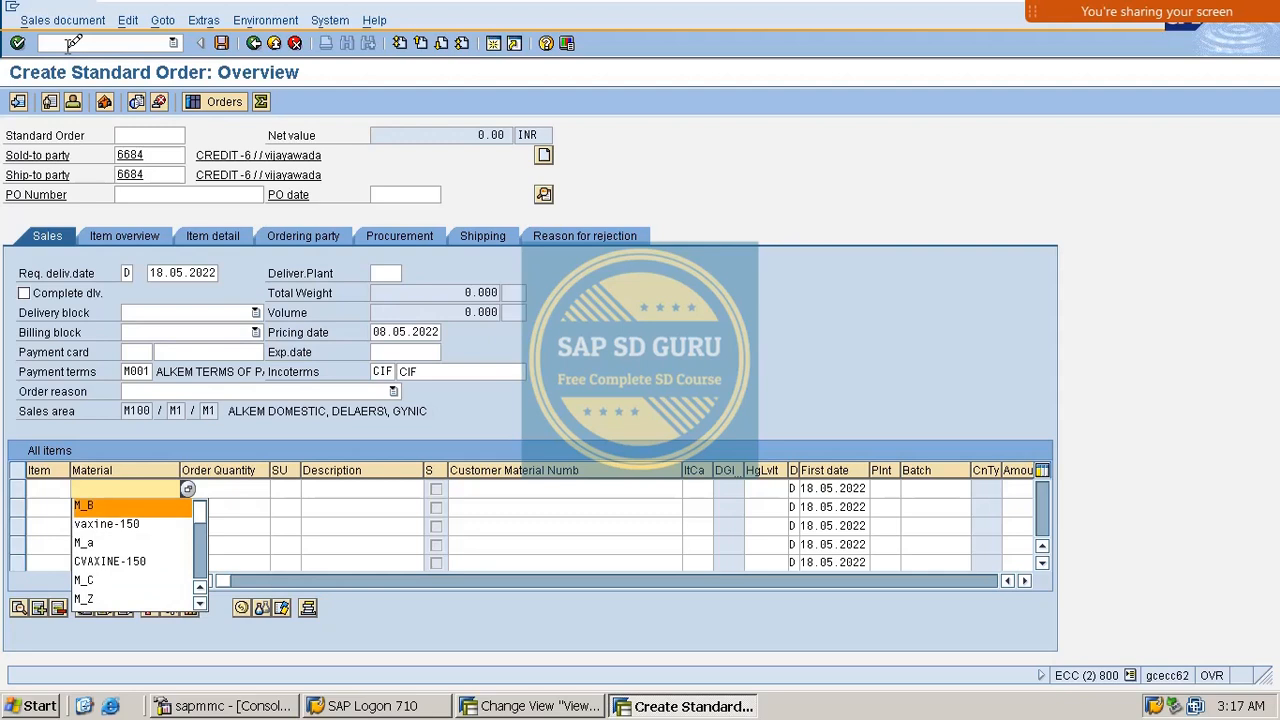
pyautogui.press('Return')
pyautogui.press('Tab')
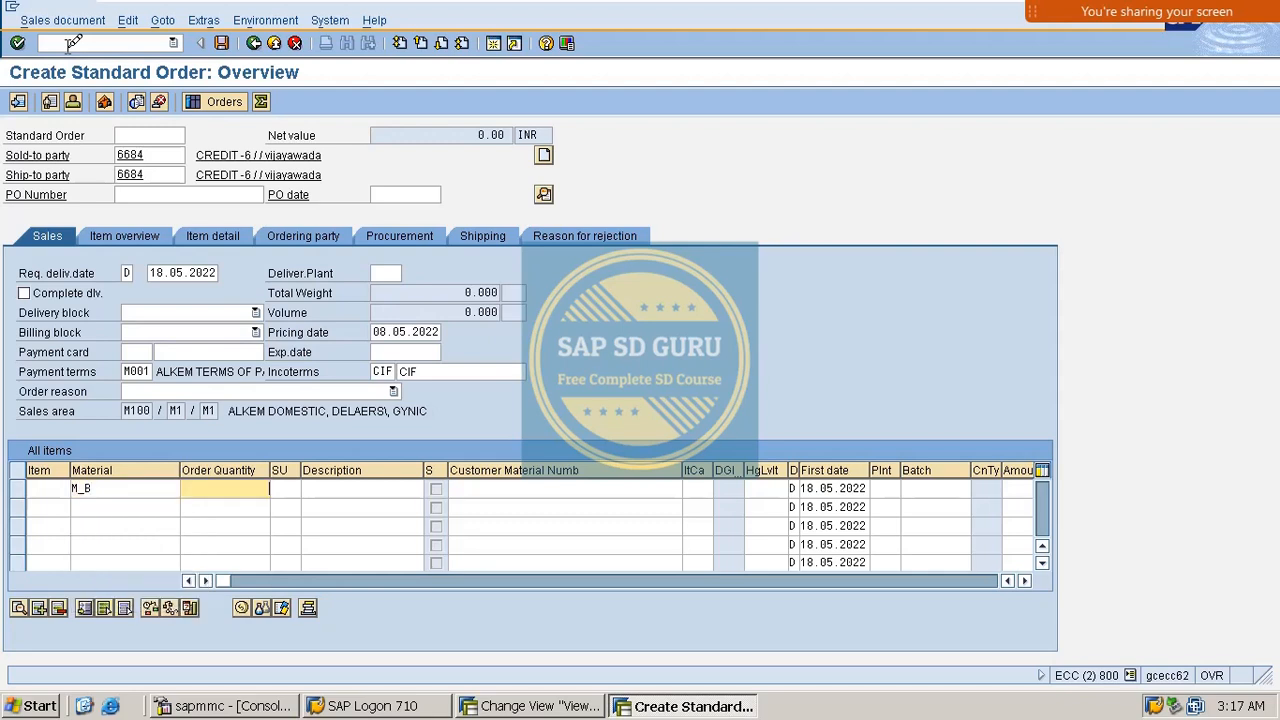
pyautogui.press('Return')
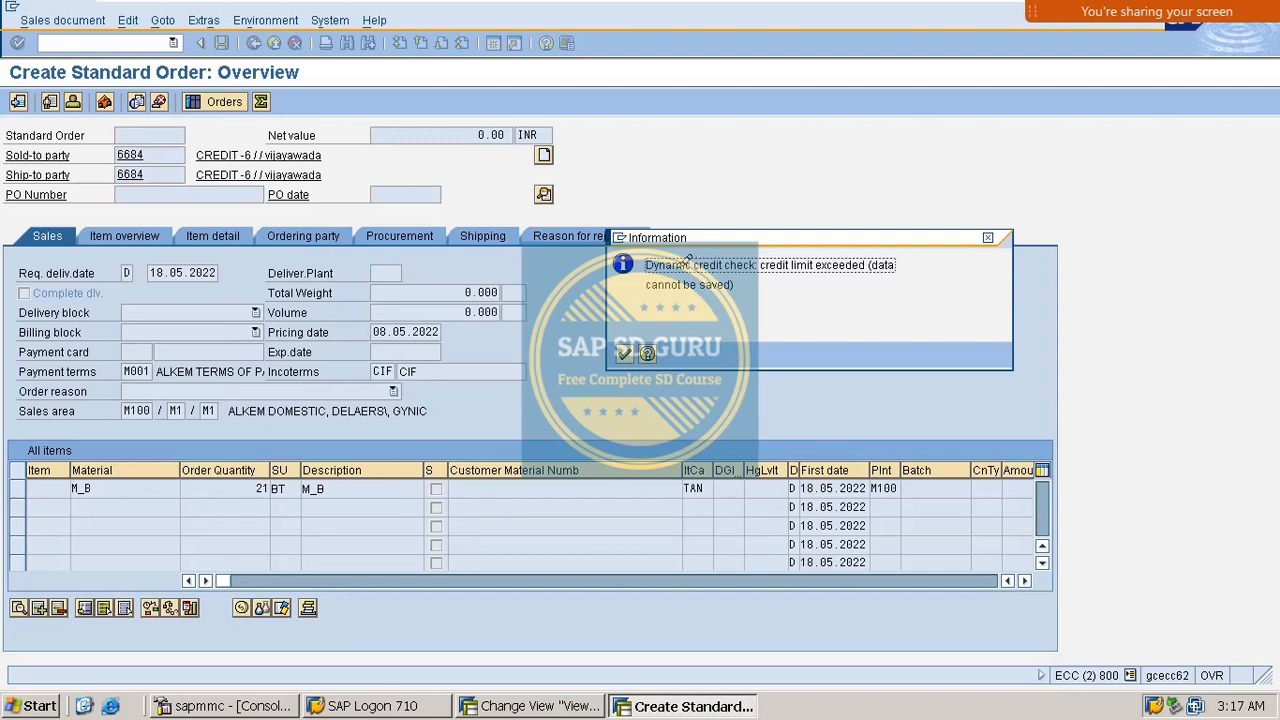
pyautogui.moveTo(671, 264); pyautogui.dragTo(762, 260)
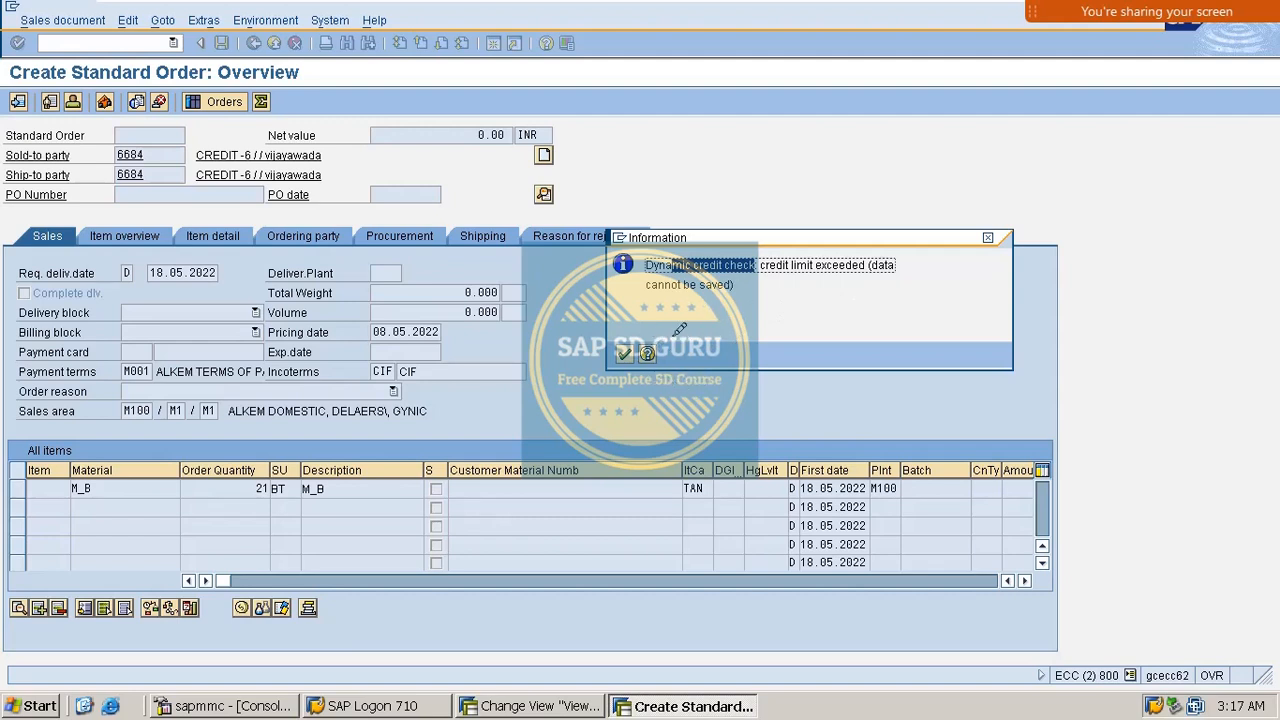
pyautogui.click(628, 352)
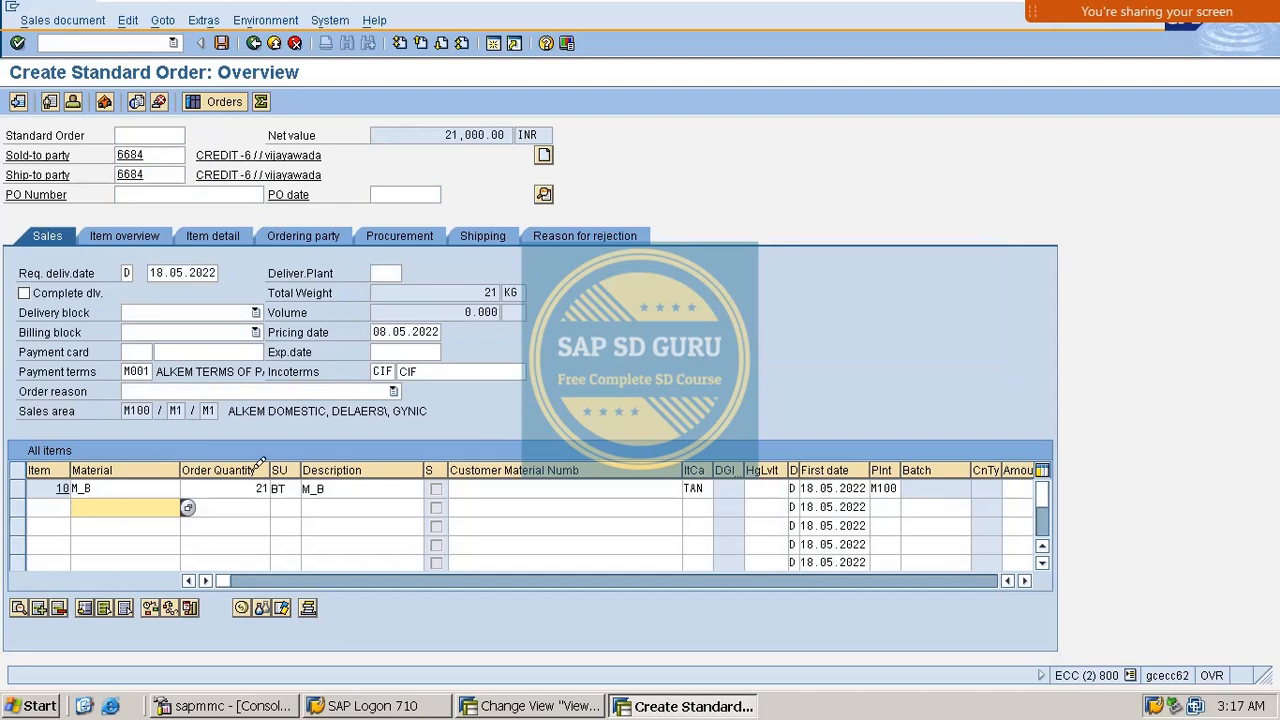
# Leave the unsaved order and restart VA01 for a new standard order with CREDIT -6 as the sold-to party
pyautogui.doubleClick(170, 270)
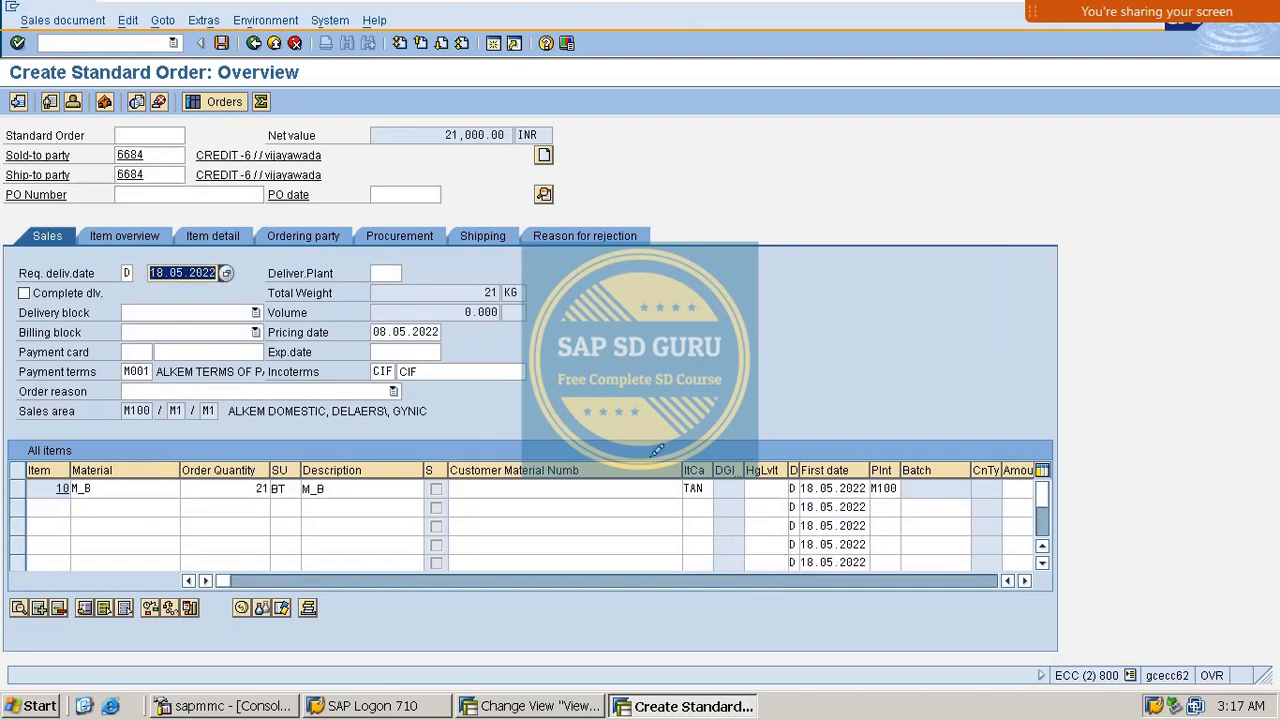
pyautogui.click(180, 273)
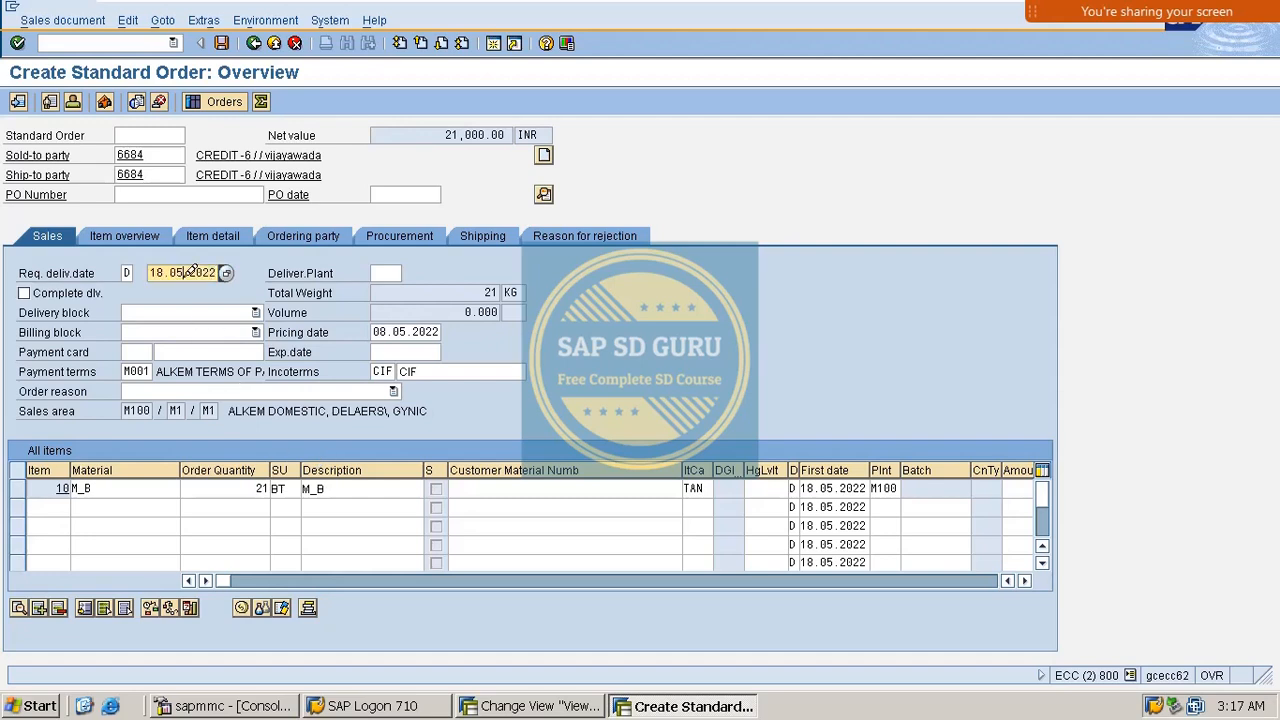
pyautogui.click(88, 39)
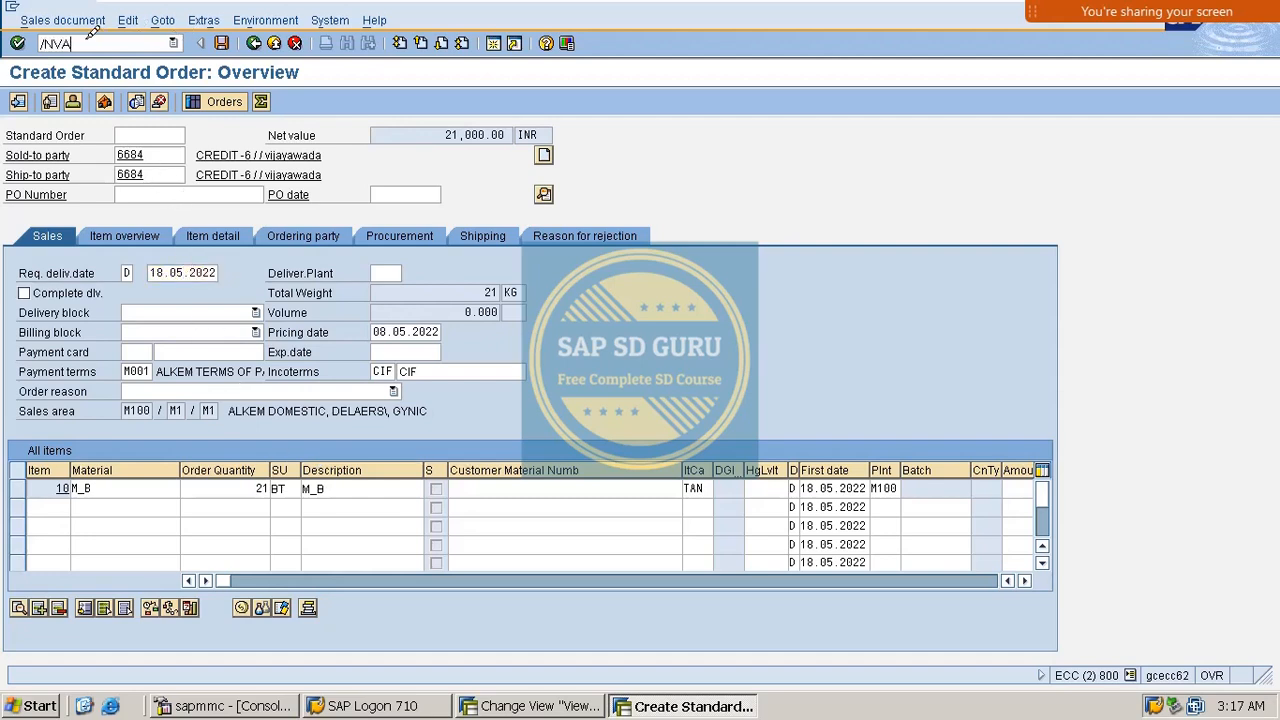
pyautogui.write('/NVA01')
pyautogui.press('Return')
pyautogui.press('Return')
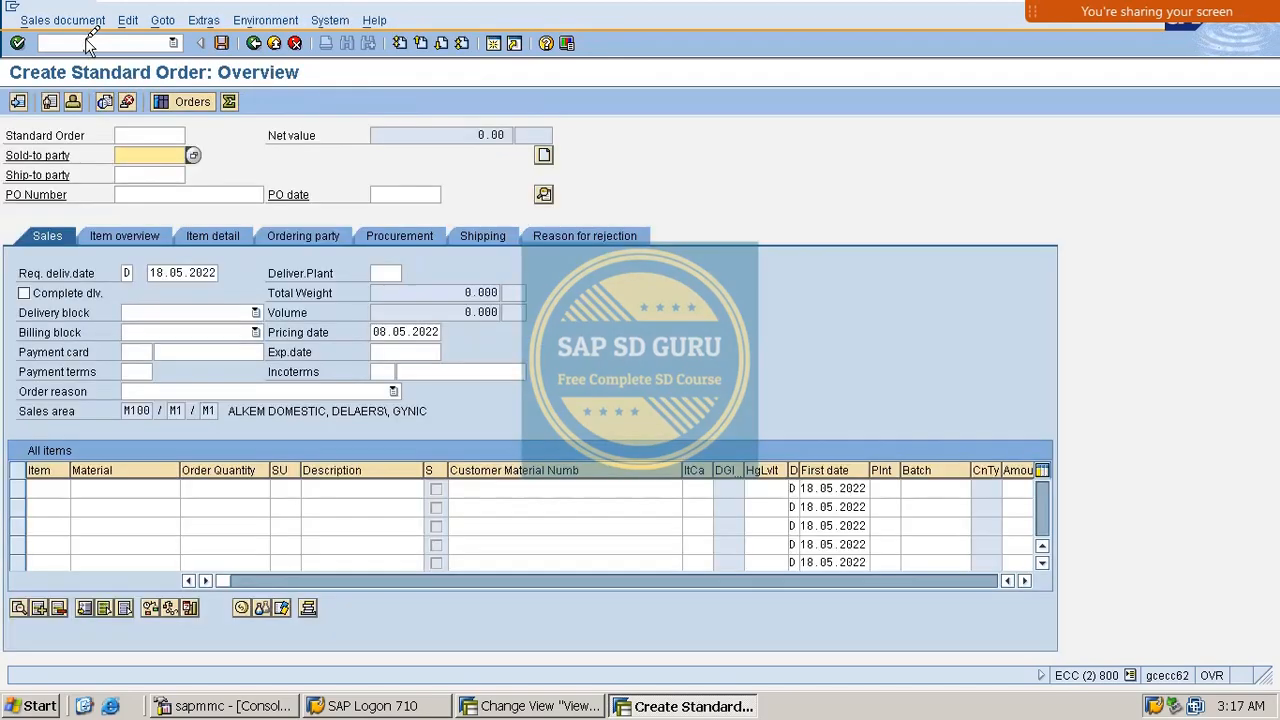
pyautogui.press('Return')
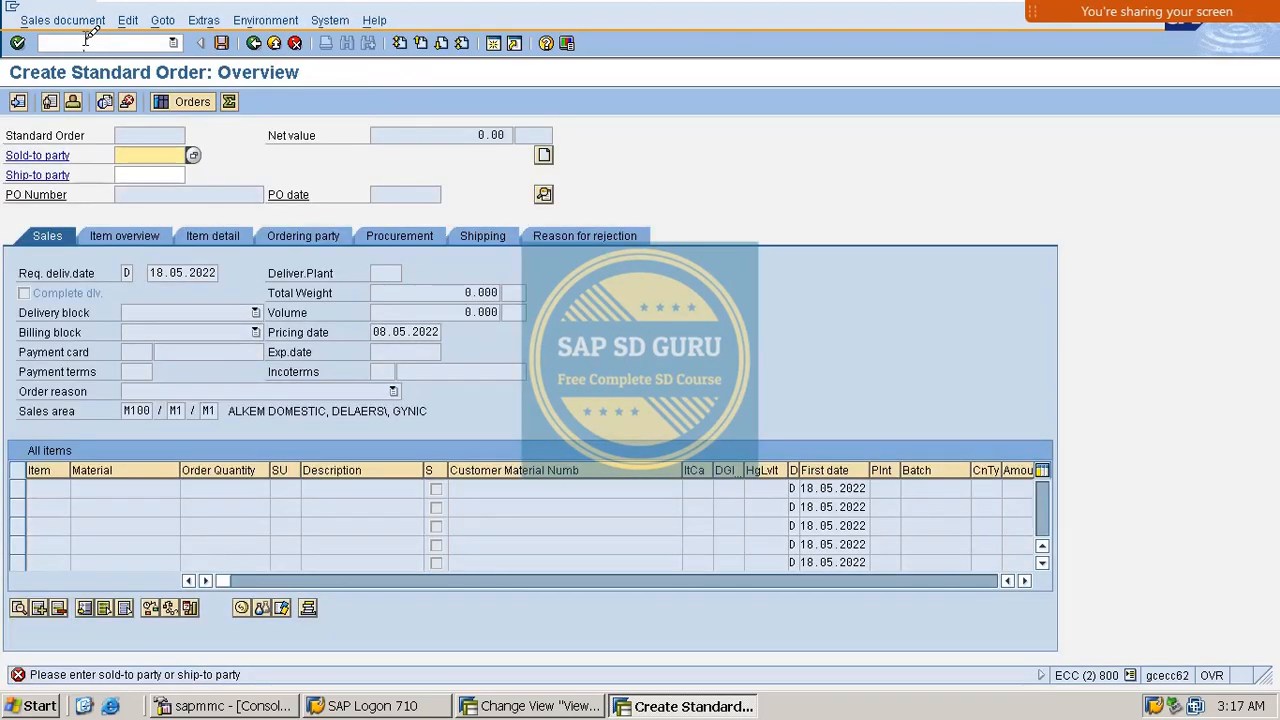
pyautogui.press('Down')
pyautogui.press('Return')
pyautogui.press('Return')
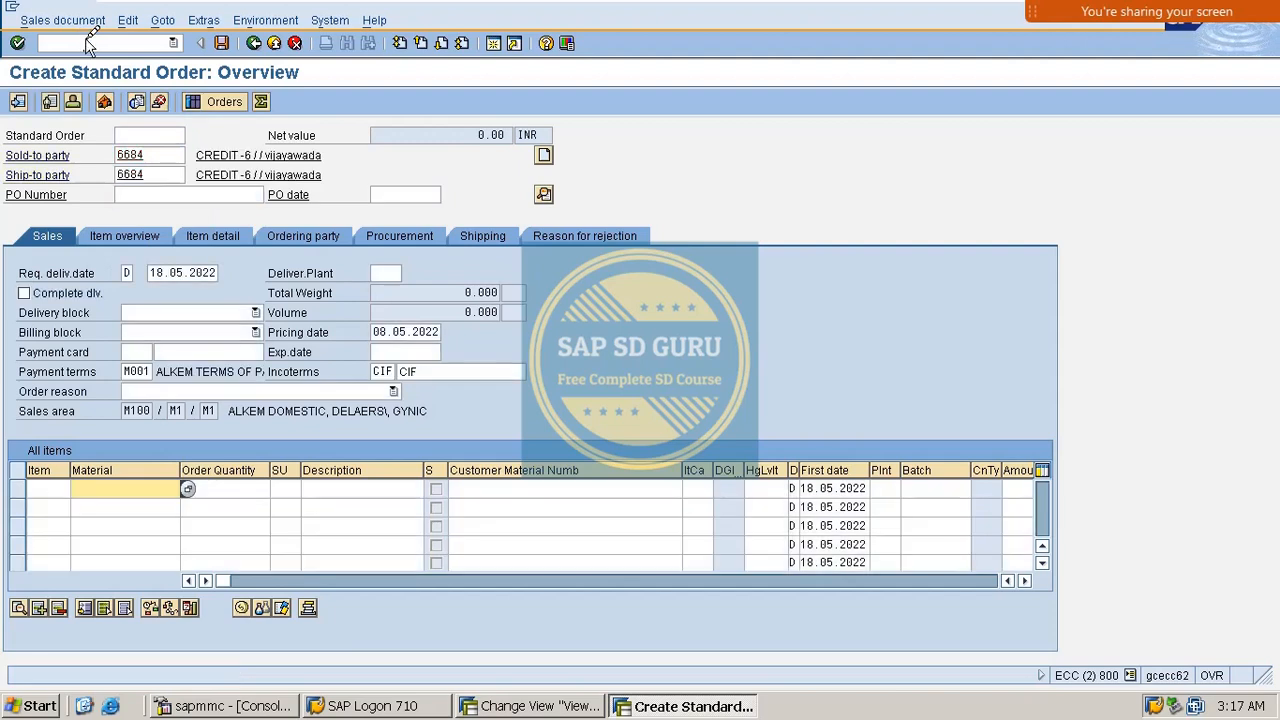
# Set the order's requested delivery date to 18.07.2022 and acknowledge the billing date message
pyautogui.click(185, 273)
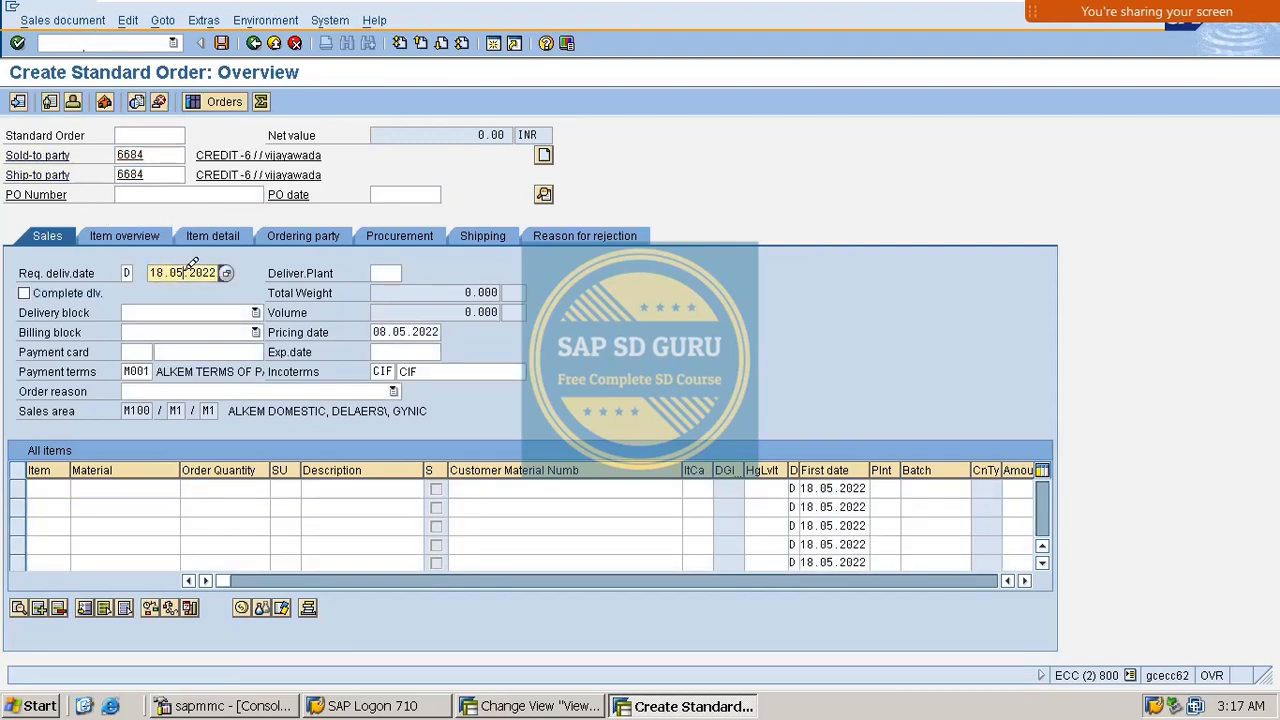
pyautogui.write('7')
pyautogui.press('Return')
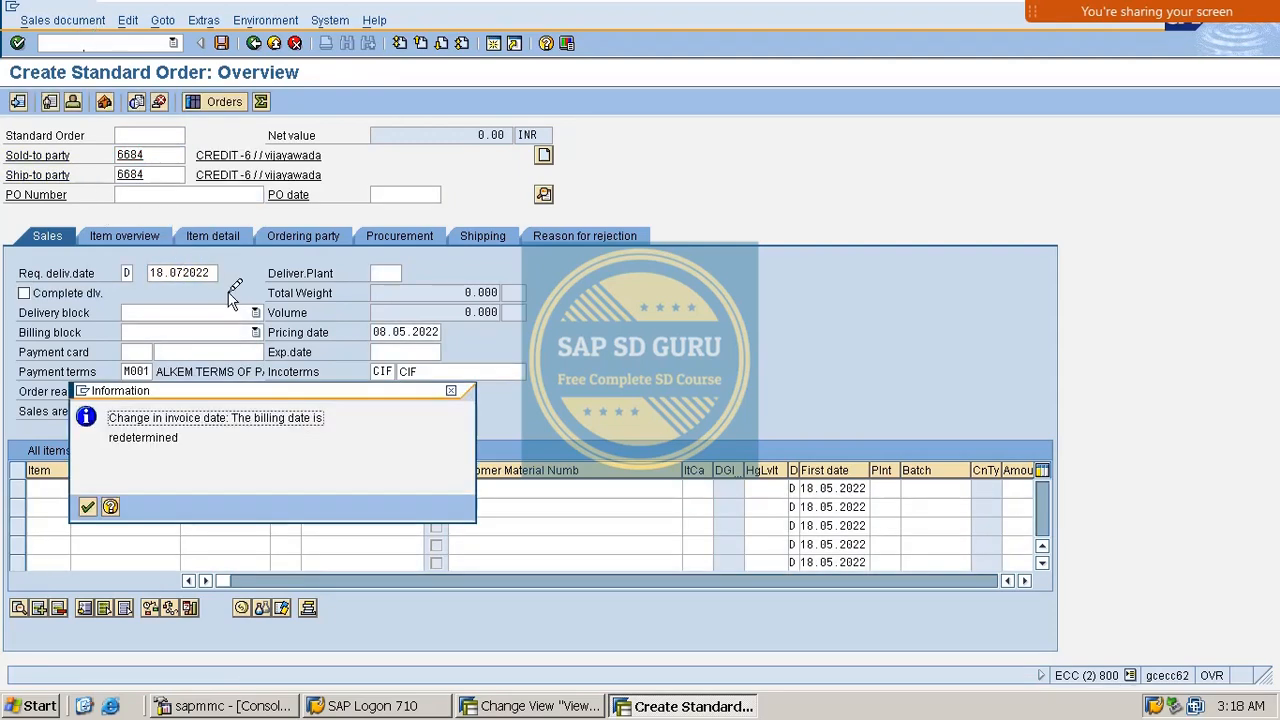
pyautogui.press('Return')
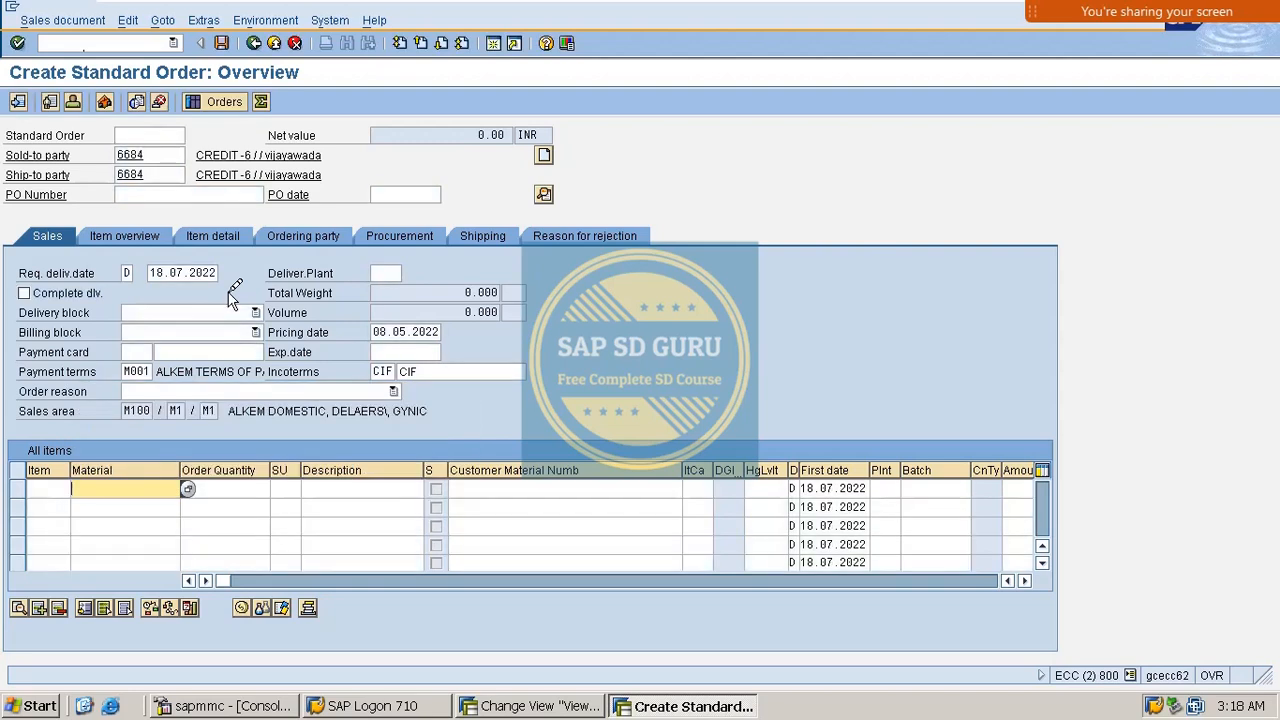
# Add material M_B to the order with an order quantity of 21
pyautogui.press('BackSpace')
pyautogui.press('Down')
pyautogui.press('Return')
pyautogui.press('Tab')
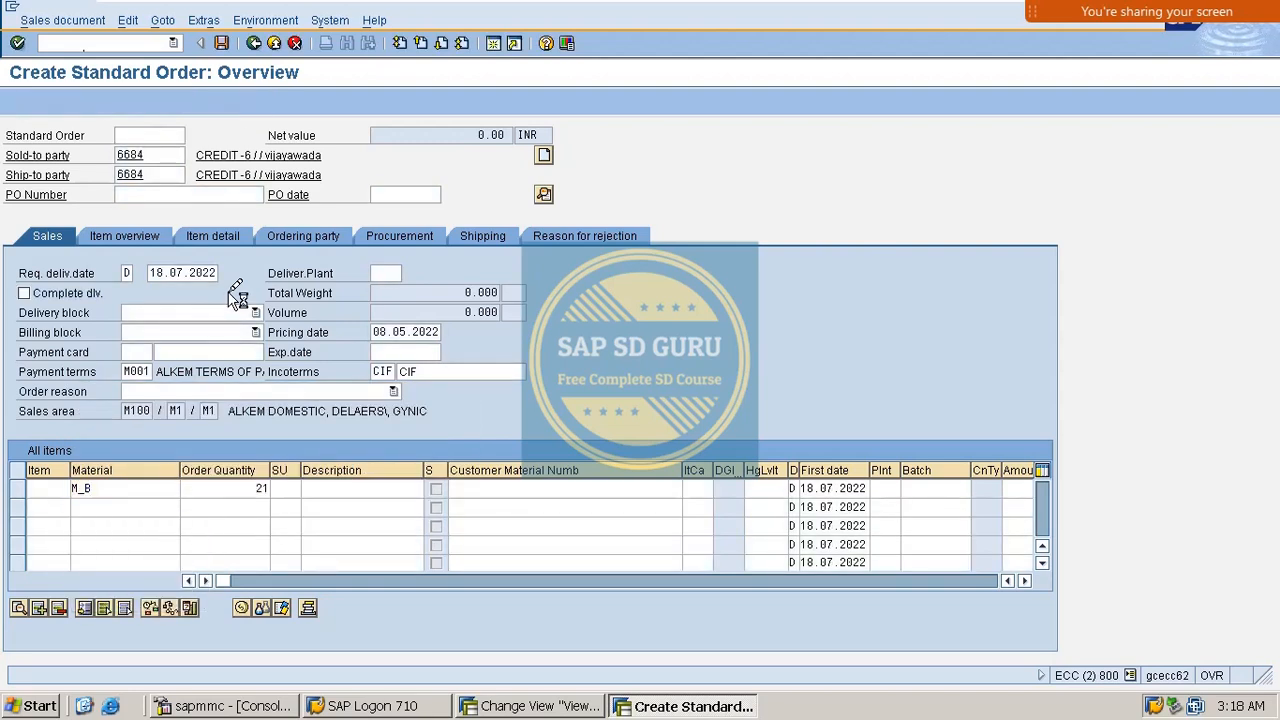
pyautogui.press('Return')
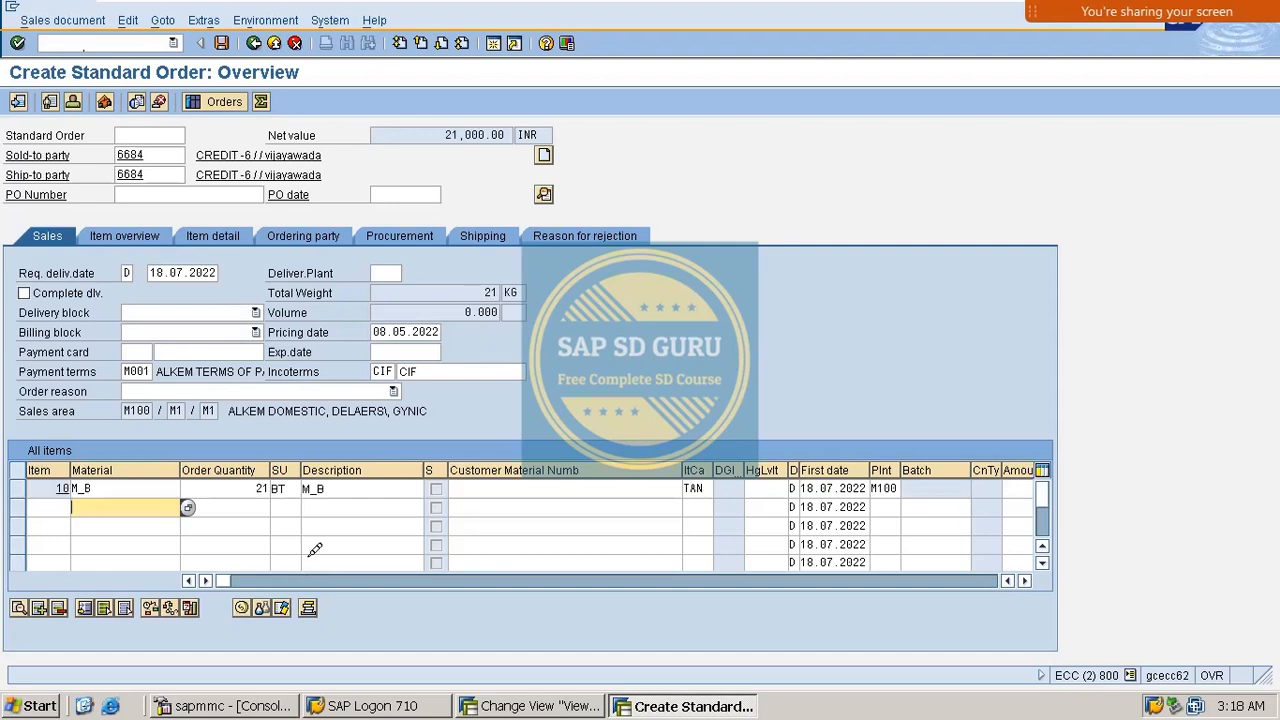
# Check the order's net value and raise the order quantity of material M_B to 40
pyautogui.doubleClick(262, 488)
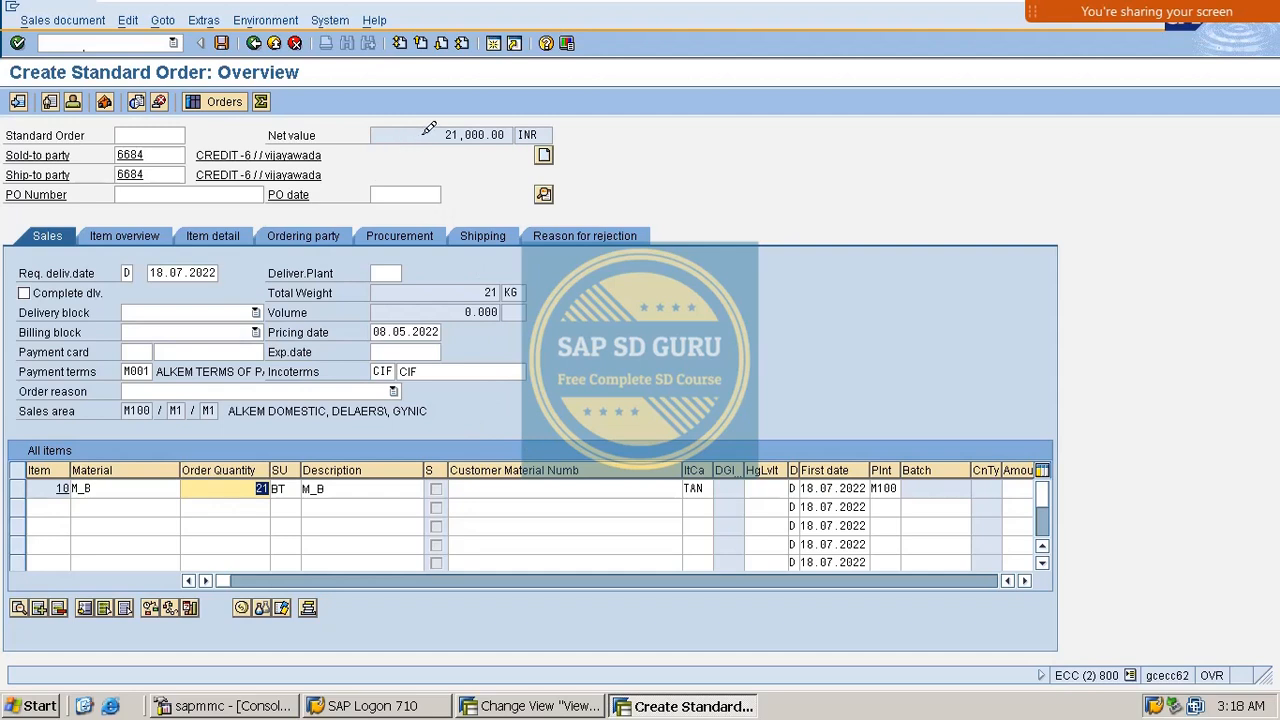
pyautogui.moveTo(428, 128); pyautogui.dragTo(510, 135)
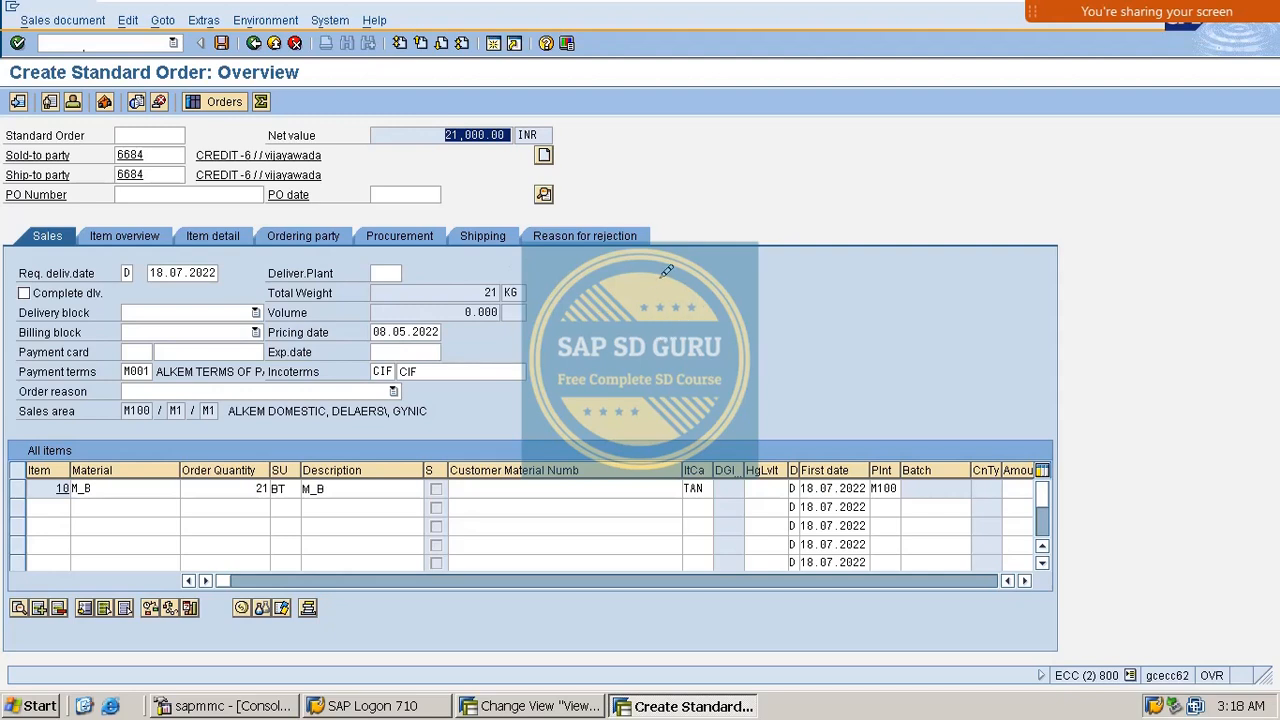
pyautogui.doubleClick(246, 488)
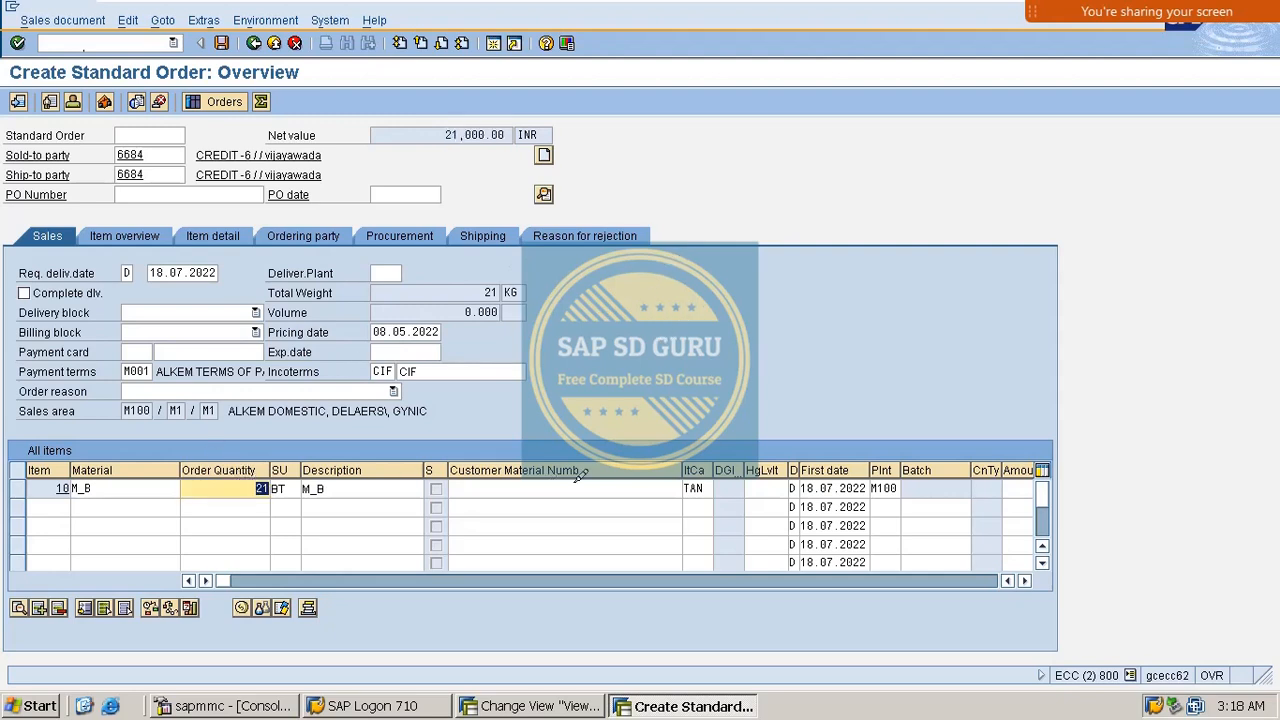
pyautogui.write('40')
pyautogui.press('Return')
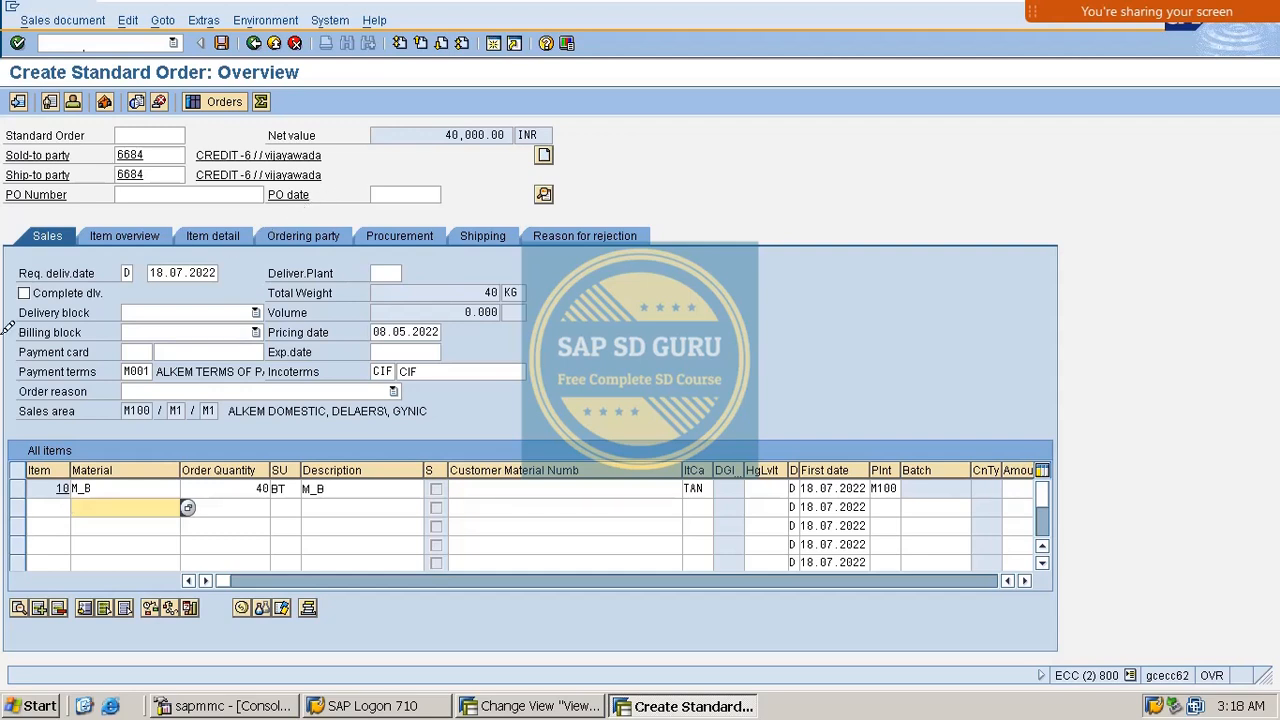
# Set the order's requested delivery date to 18.05.2022 and acknowledge the billing date message
pyautogui.doubleClick(157, 271)
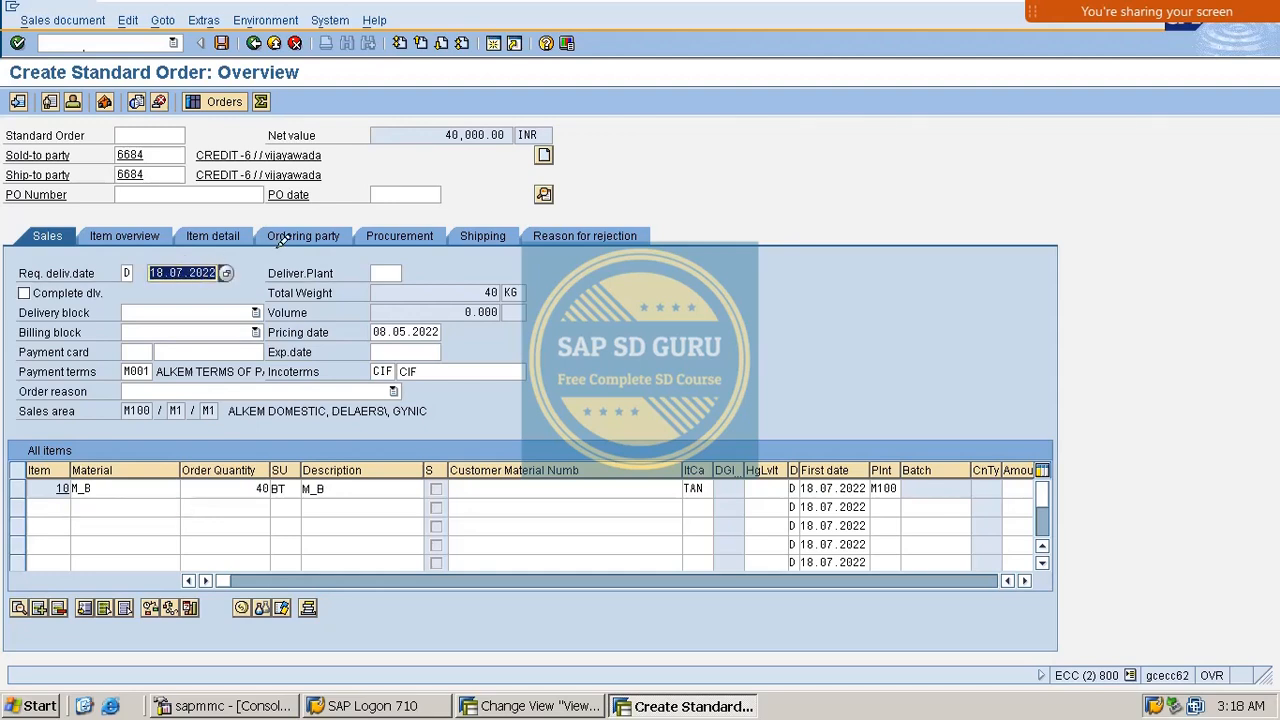
pyautogui.click(180, 272)
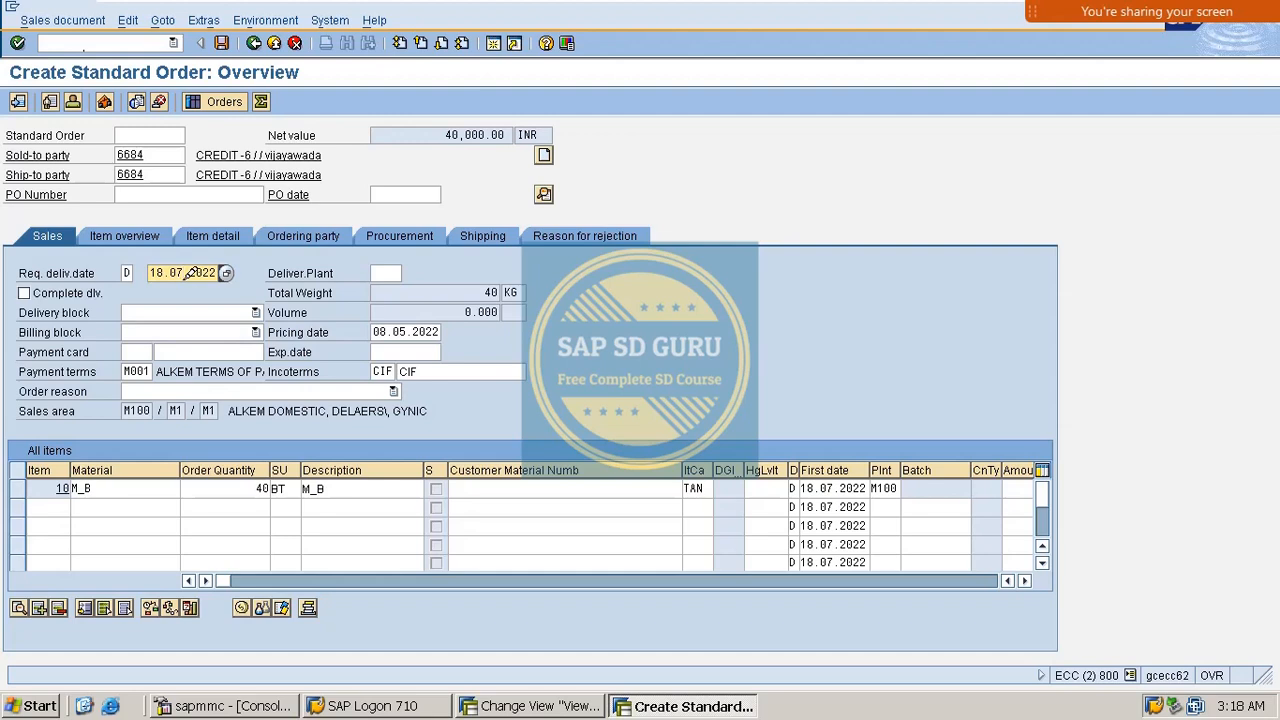
pyautogui.press('BackSpace')
pyautogui.write('5')
pyautogui.press('Return')
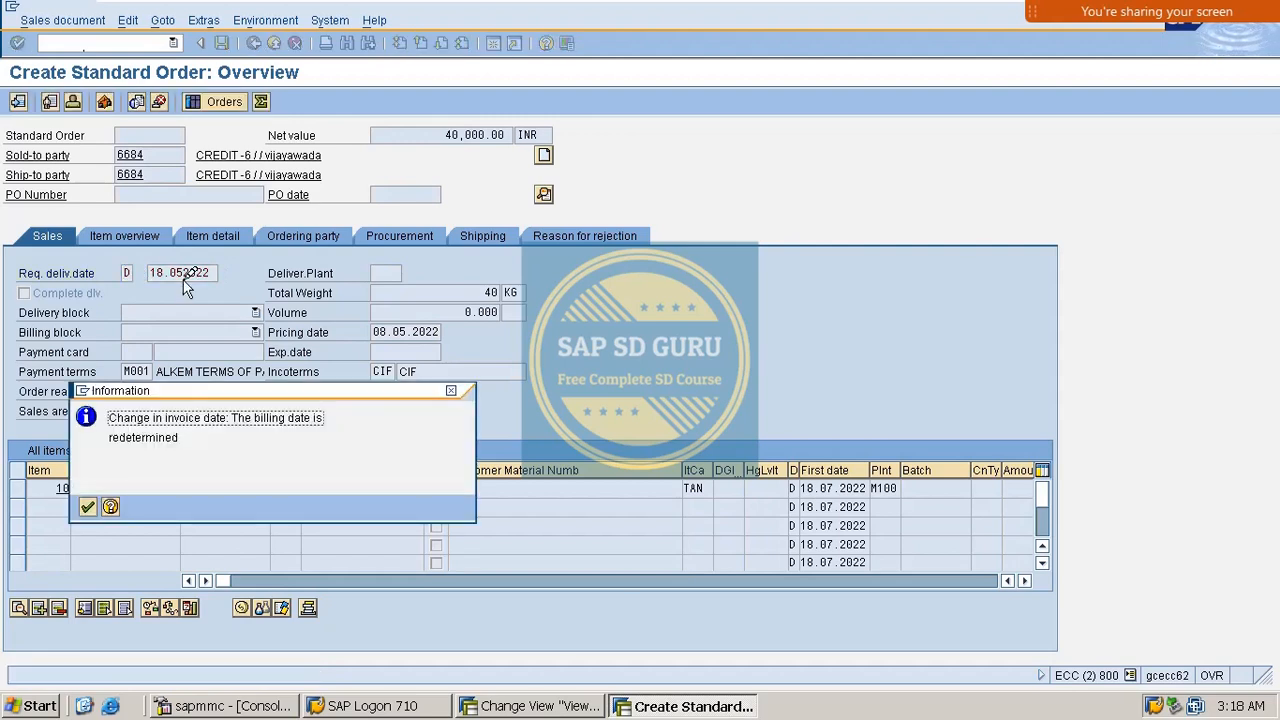
pyautogui.press('Return')
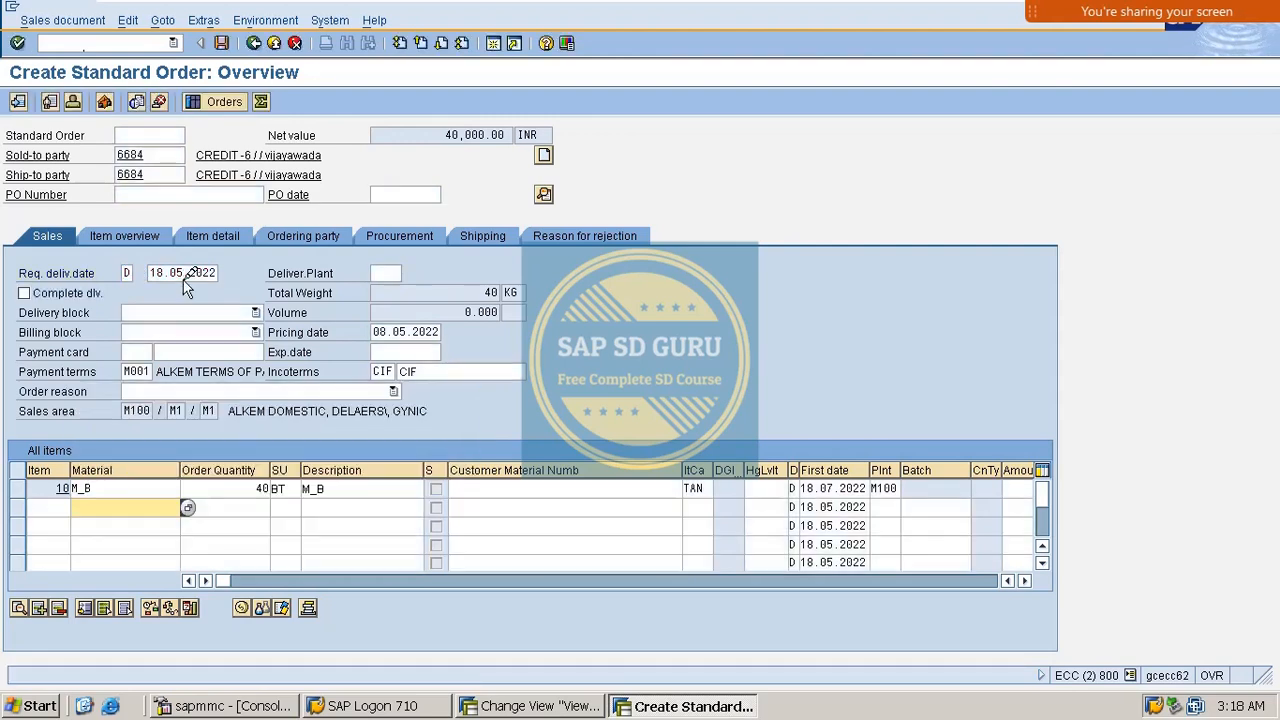
# Abandon this order and run VA01 again to create another standard order for sold-to party CREDIT -6
pyautogui.click(80, 40)
pyautogui.write('/NVA')
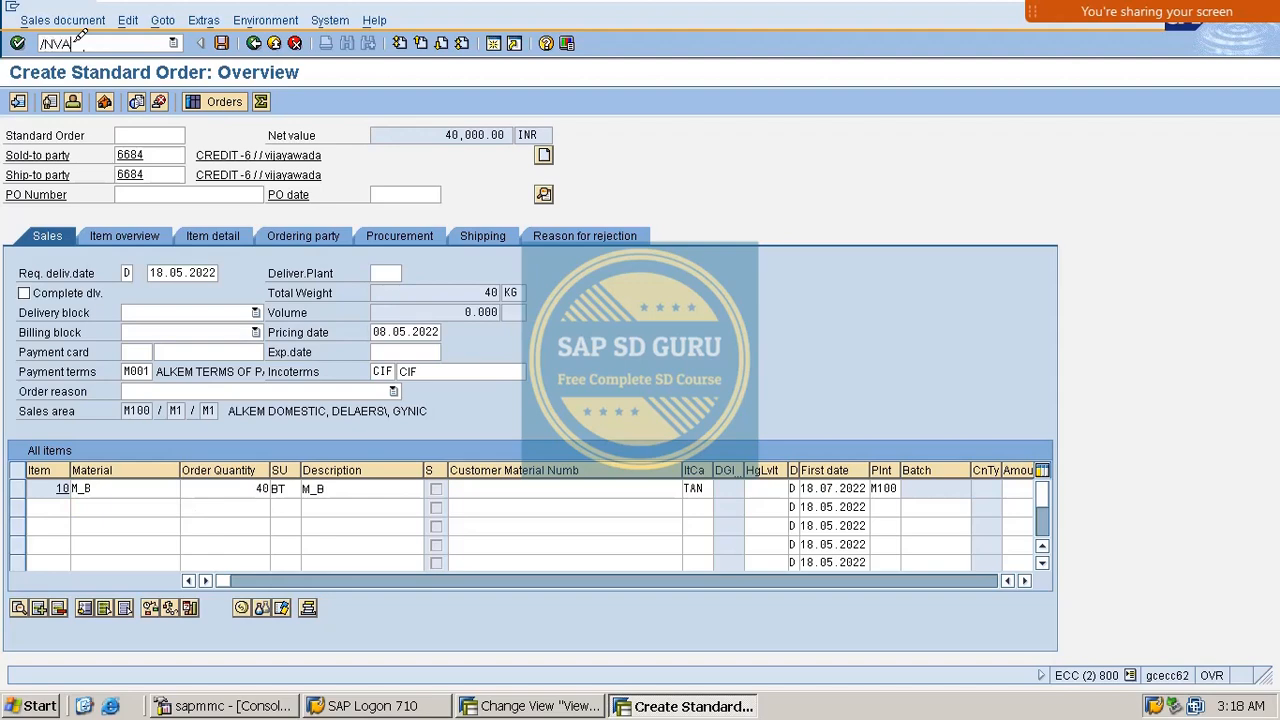
pyautogui.write('01')
pyautogui.press('Return')
pyautogui.press('Return')
pyautogui.press('BackSpace')
pyautogui.press('Down')
pyautogui.press('Return')
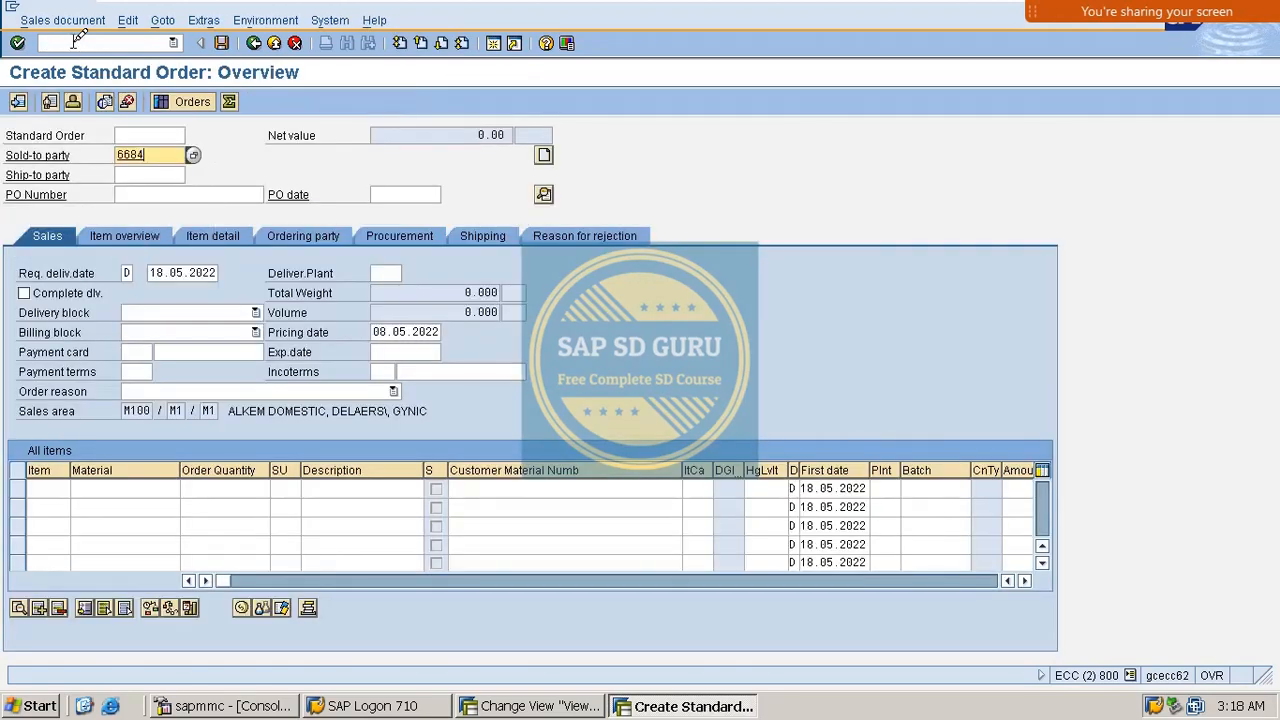
pyautogui.press('Return')
# Add material M_B with an order quantity of 23 and highlight the text of the dynamic credit check message
pyautogui.press('BackSpace')
pyautogui.press('Down')
pyautogui.press('Return')
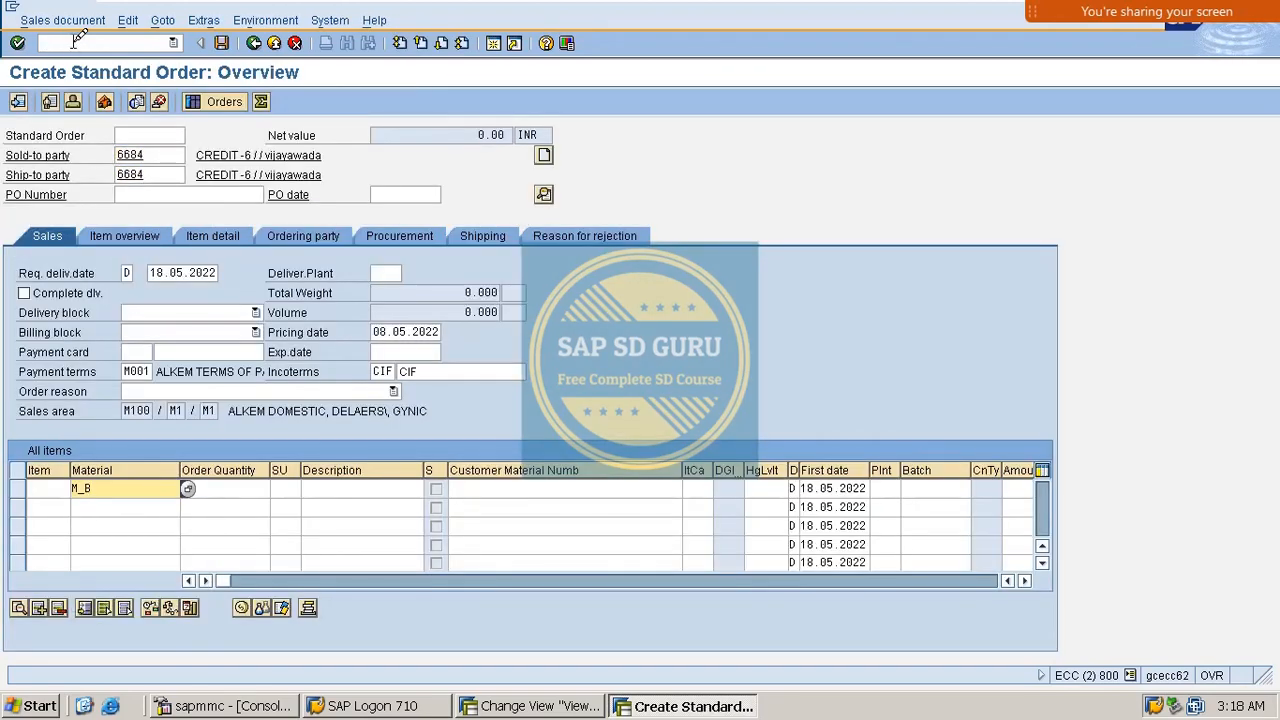
pyautogui.press('Tab')
pyautogui.write('23')
pyautogui.press('Return')
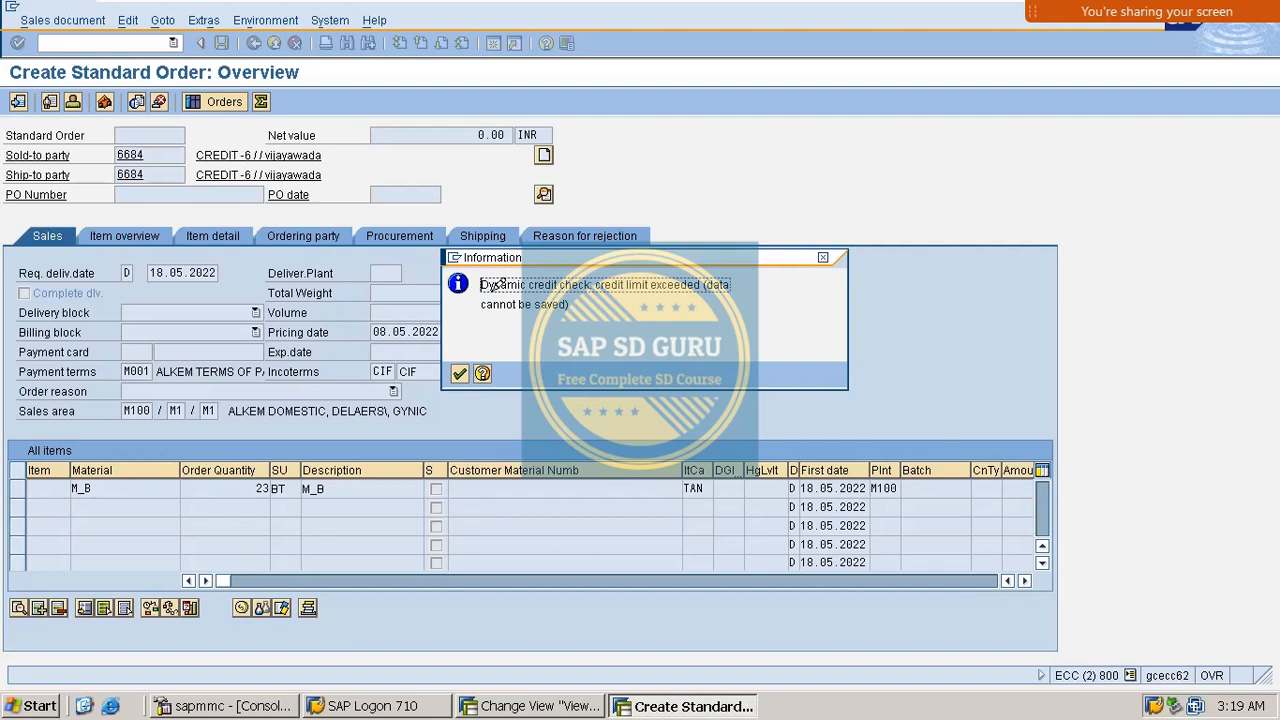
pyautogui.moveTo(491, 289); pyautogui.dragTo(466, 277)
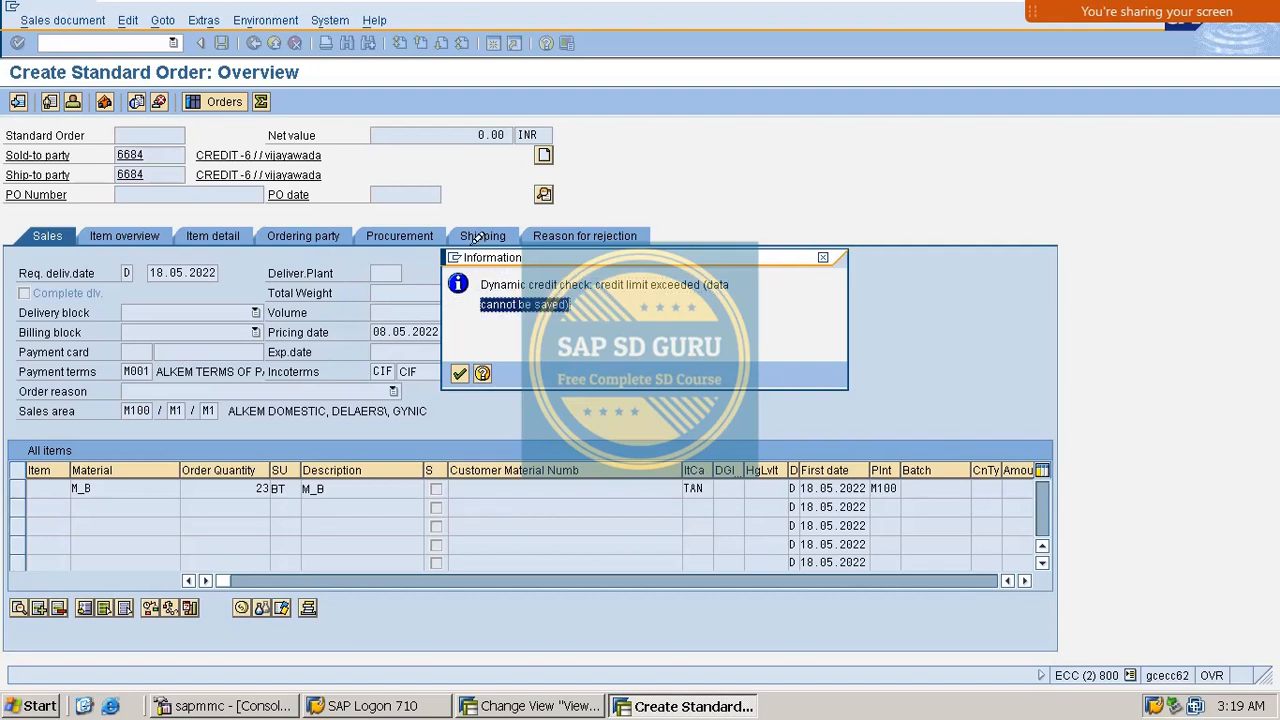
# Switch to the automatic credit control settings and review the dynamic check's horizon value and its period unit
pyautogui.hotkey('alt', 'Tab')
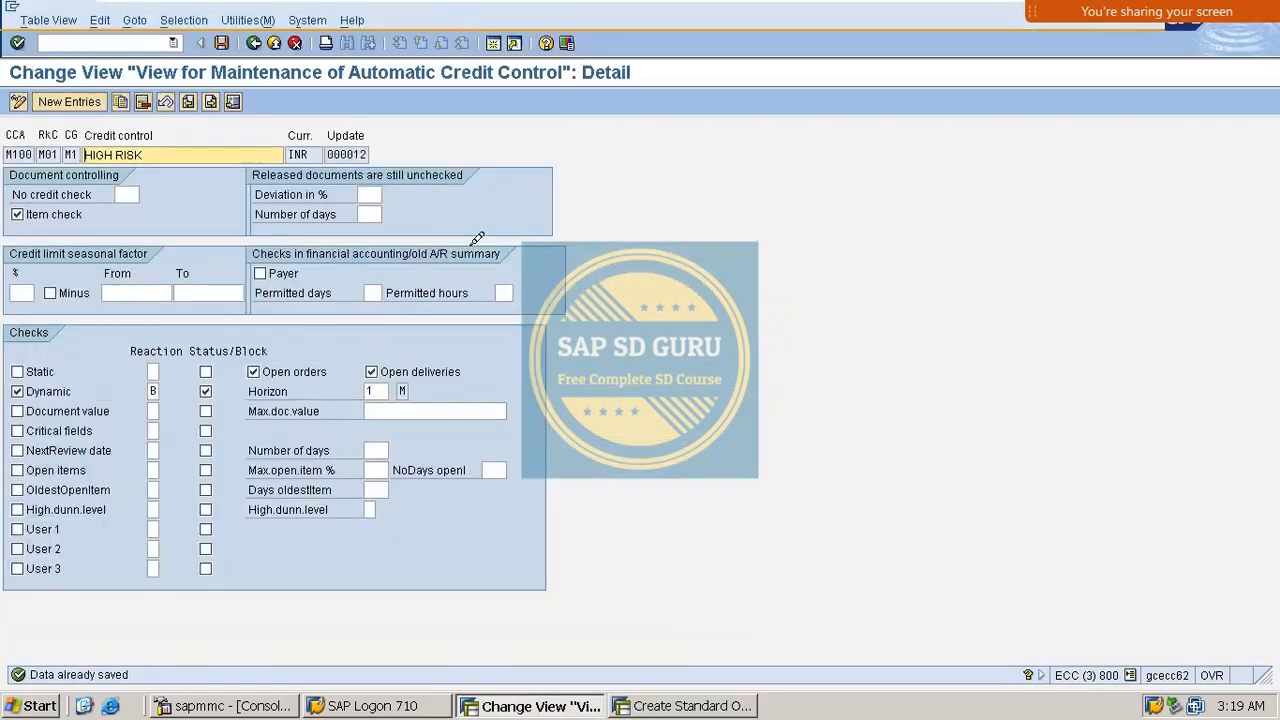
pyautogui.click(372, 391)
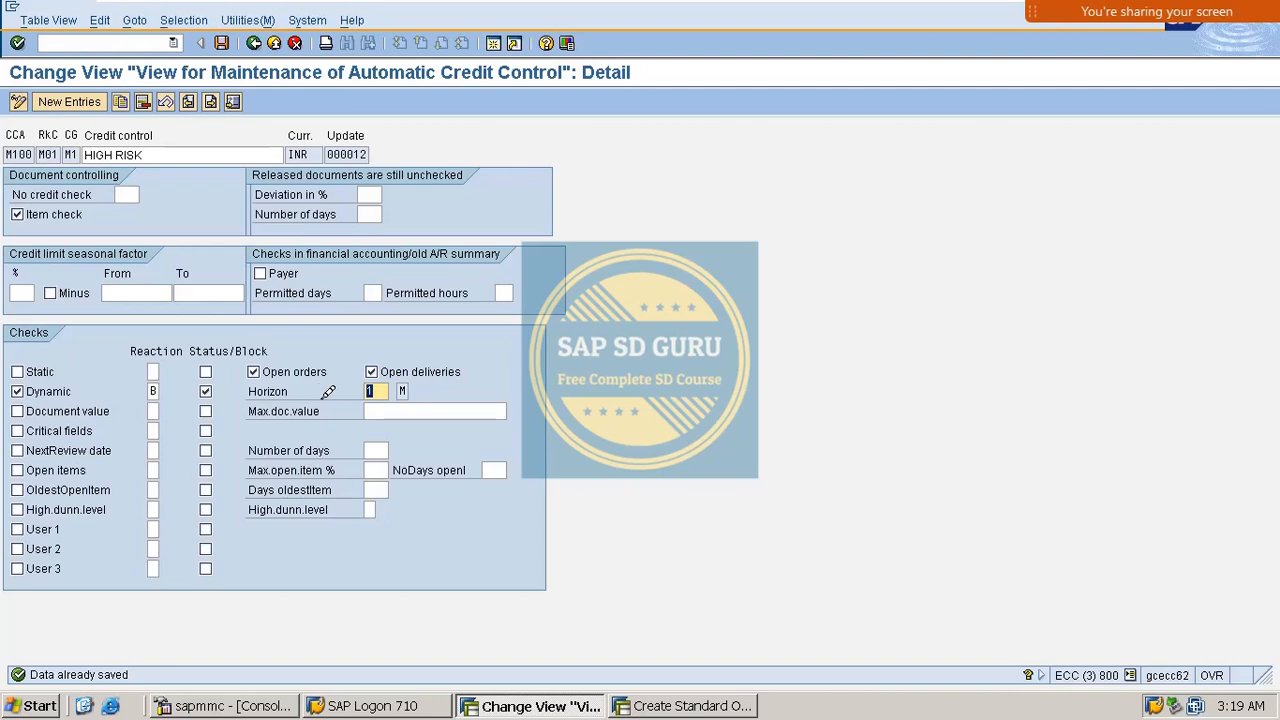
pyautogui.click(404, 386)
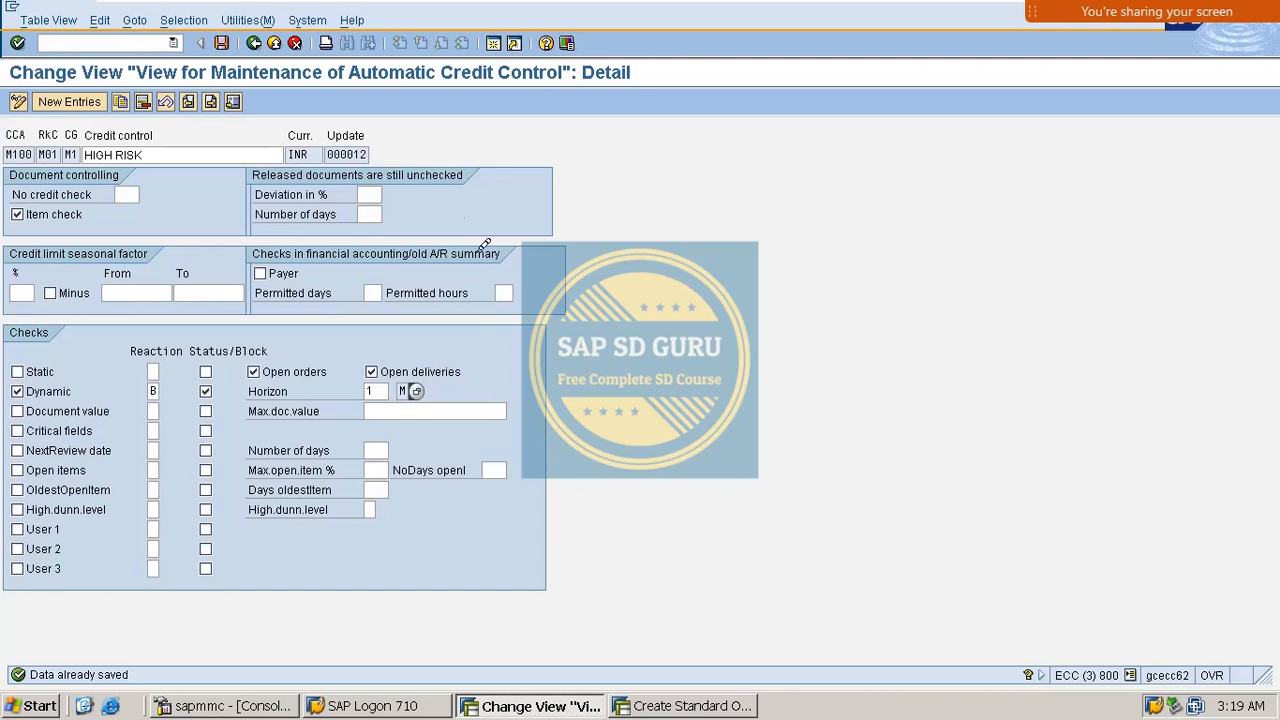
# Handwrite the transaction code OMO1 as a screen annotation, underline it twice, and close the annotation mode
pyautogui.moveTo(1150, 12)
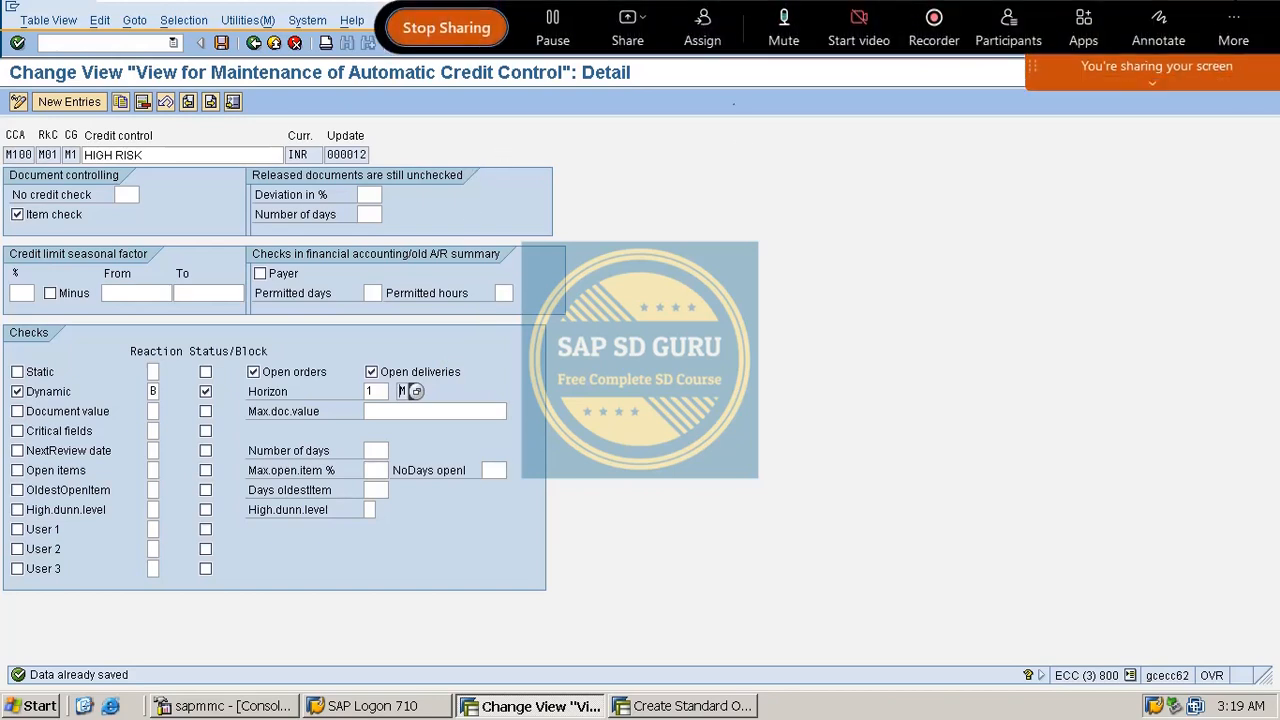
pyautogui.click(1178, 40)
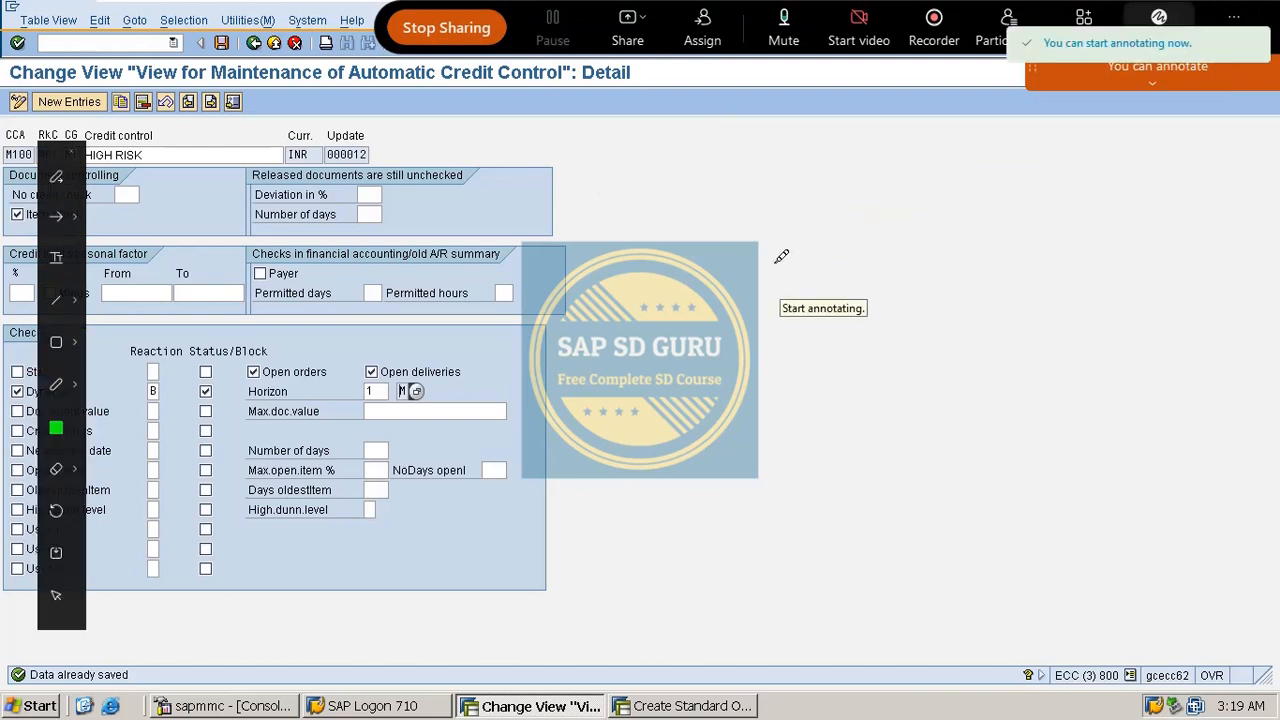
pyautogui.moveTo(665, 345)
pyautogui.mouseDown()
pyautogui.moveTo(668, 318)
pyautogui.moveTo(820, 268)
pyautogui.moveTo(860, 290)
pyautogui.mouseUp()
pyautogui.moveTo(911, 209)
pyautogui.mouseDown()
pyautogui.moveTo(905, 172)
pyautogui.moveTo(944, 172)
pyautogui.mouseUp()
pyautogui.moveTo(970, 153); pyautogui.dragTo(983, 229)
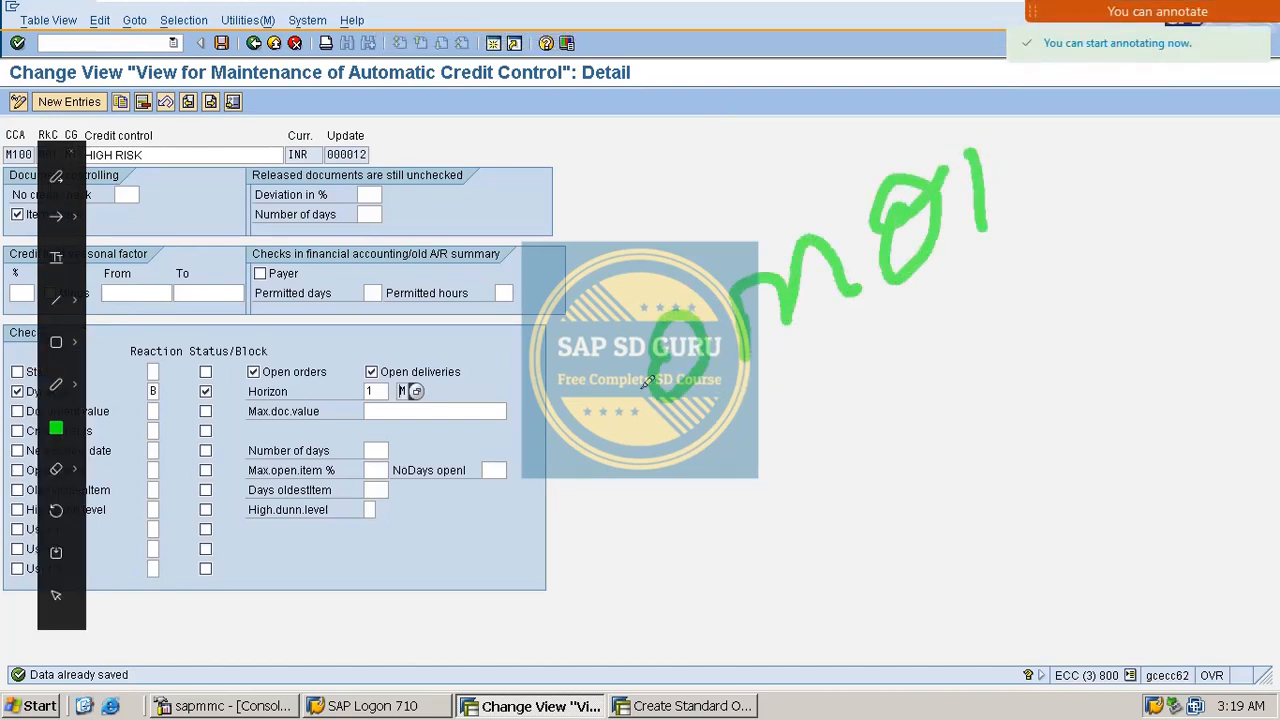
pyautogui.moveTo(666, 351)
pyautogui.mouseDown()
pyautogui.moveTo(674, 337)
pyautogui.moveTo(658, 351)
pyautogui.mouseUp()
pyautogui.moveTo(688, 408); pyautogui.dragTo(850, 300)
pyautogui.moveTo(726, 458); pyautogui.dragTo(1033, 192)
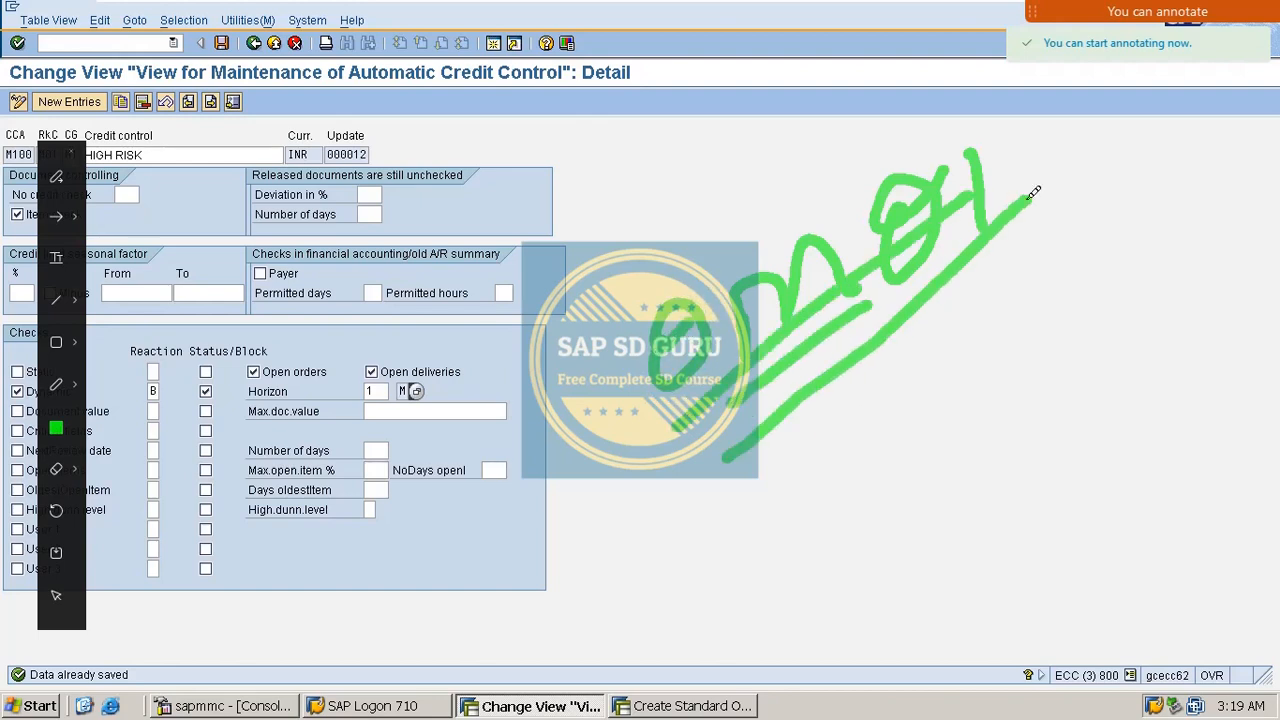
pyautogui.moveTo(604, 340)
pyautogui.mouseDown()
pyautogui.moveTo(653, 500)
pyautogui.moveTo(1083, 106)
pyautogui.moveTo(612, 335)
pyautogui.mouseUp()
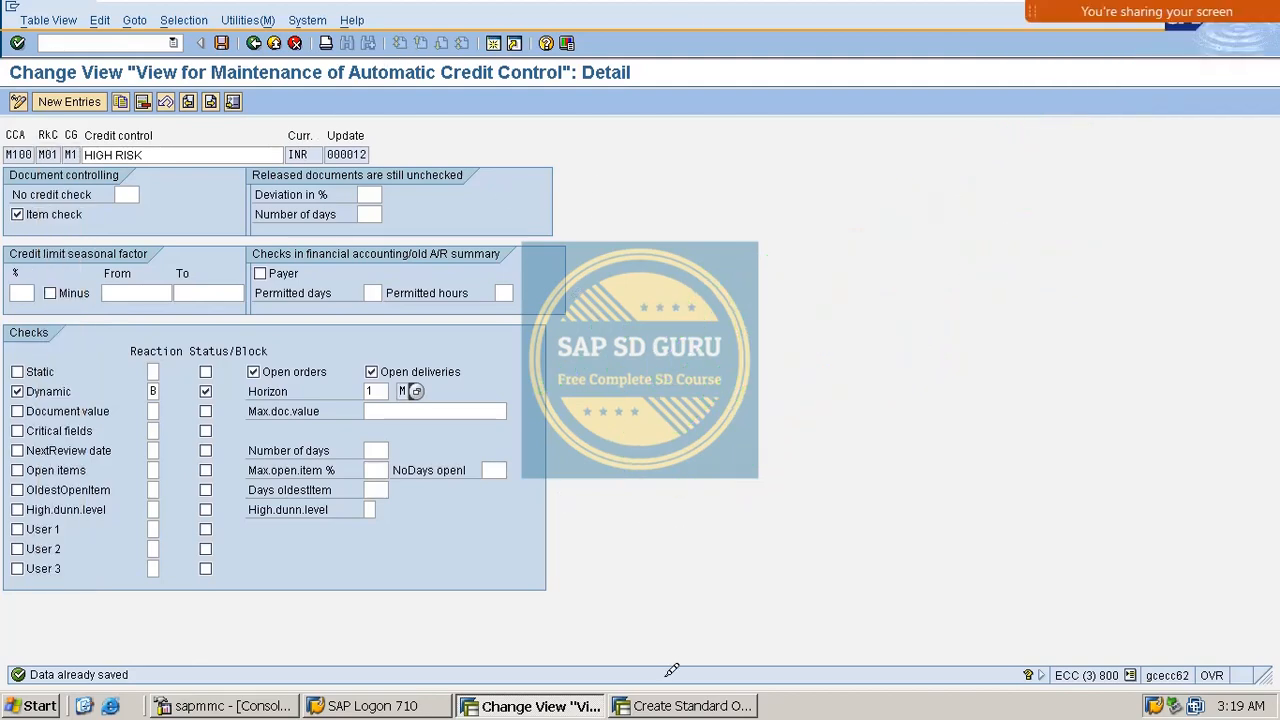
# Return to the standard order, acknowledge the dynamic credit check message, and run transaction OMO1
pyautogui.click(683, 706)
pyautogui.click(459, 373)
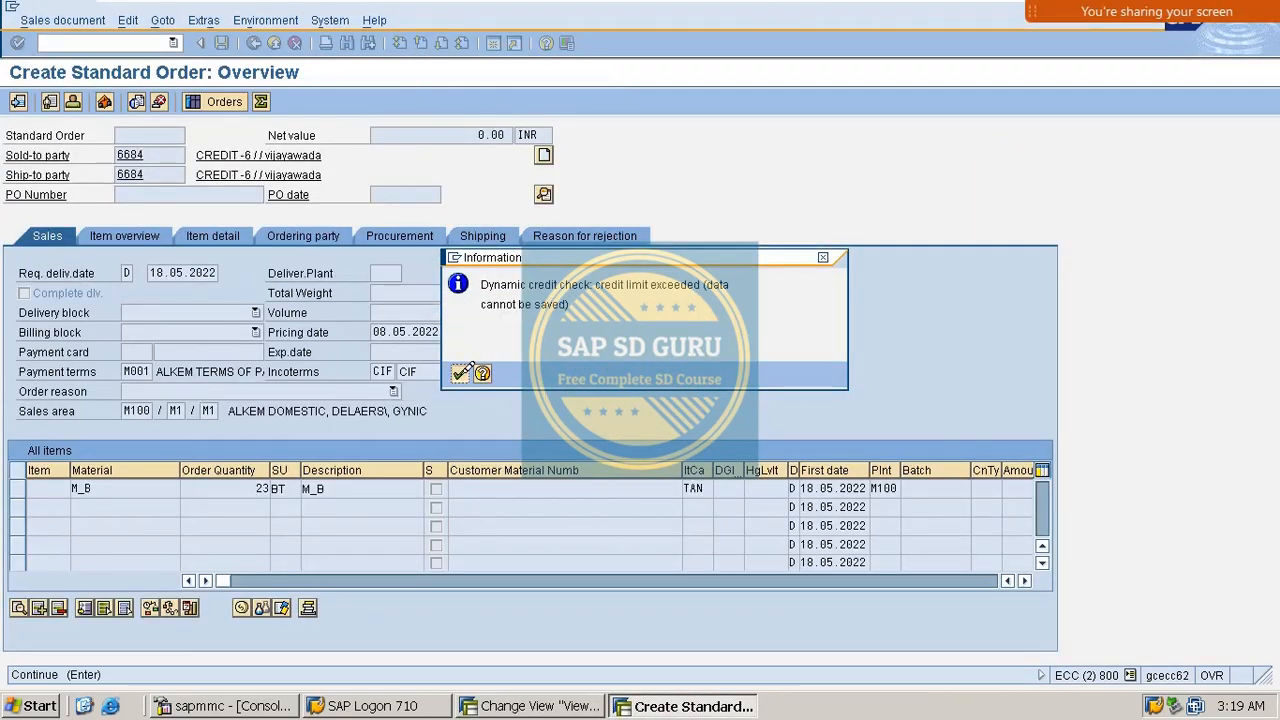
pyautogui.click(120, 40)
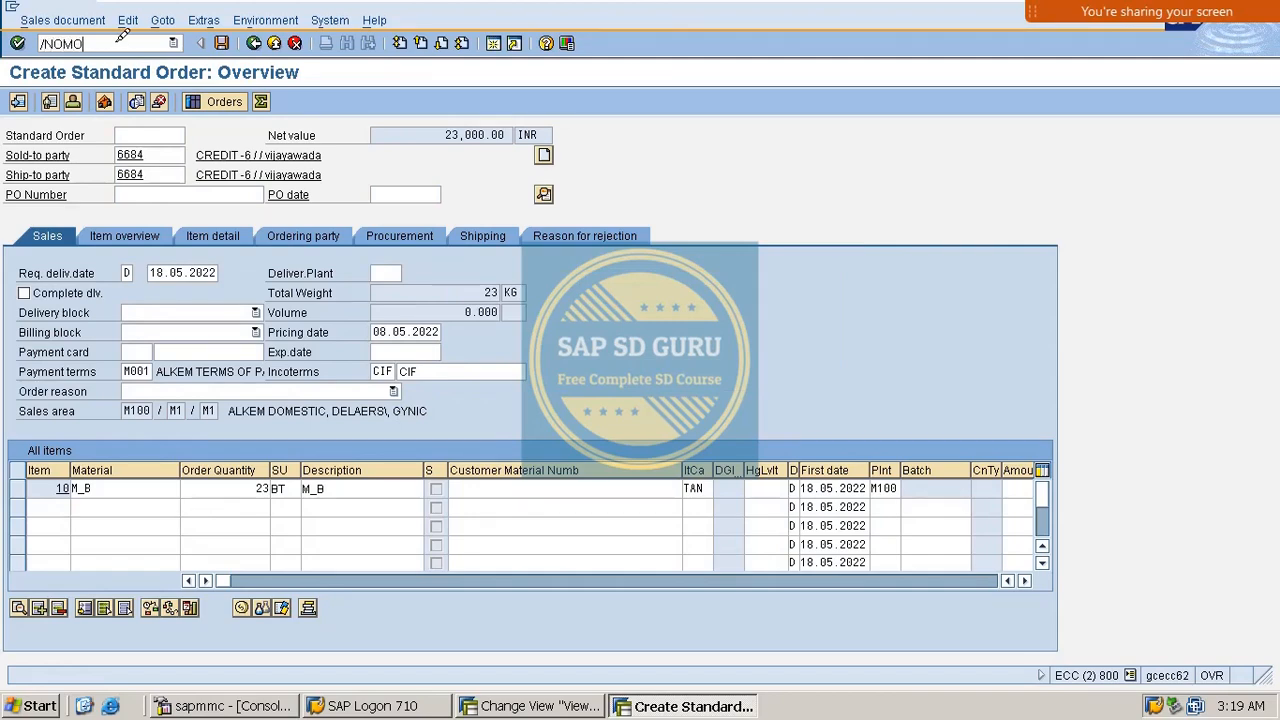
pyautogui.write('/NOMO1')
pyautogui.press('Return')
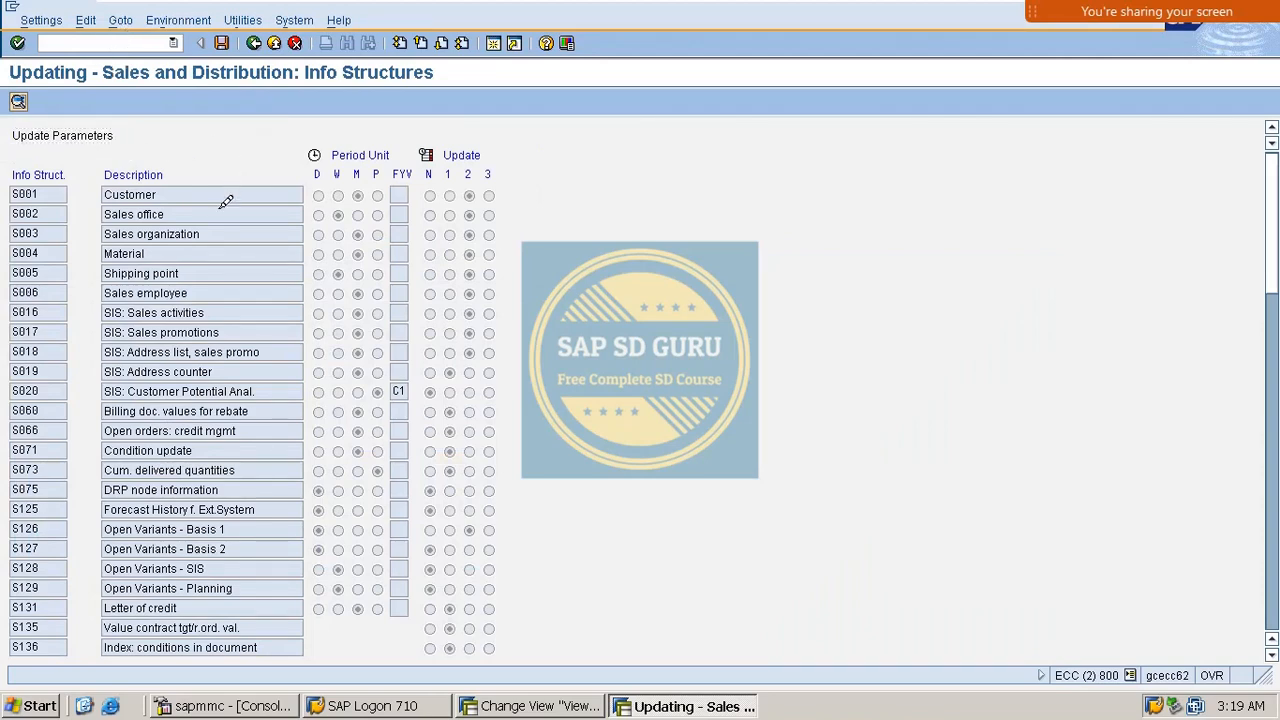
# Look through the sales and distribution info structures for the one covering open orders in credit management
pyautogui.scroll(-2, 220, 217)
pyautogui.scroll(-4, 222, 234)
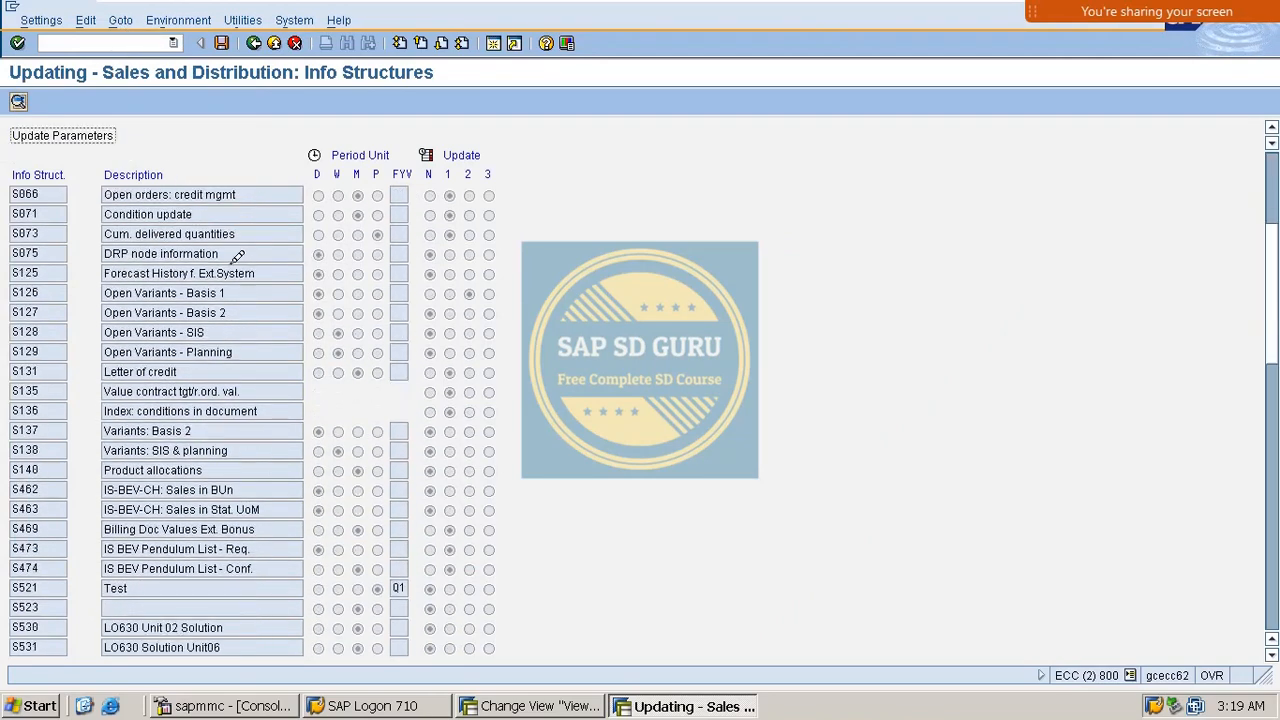
pyautogui.scroll(-4, 246, 313)
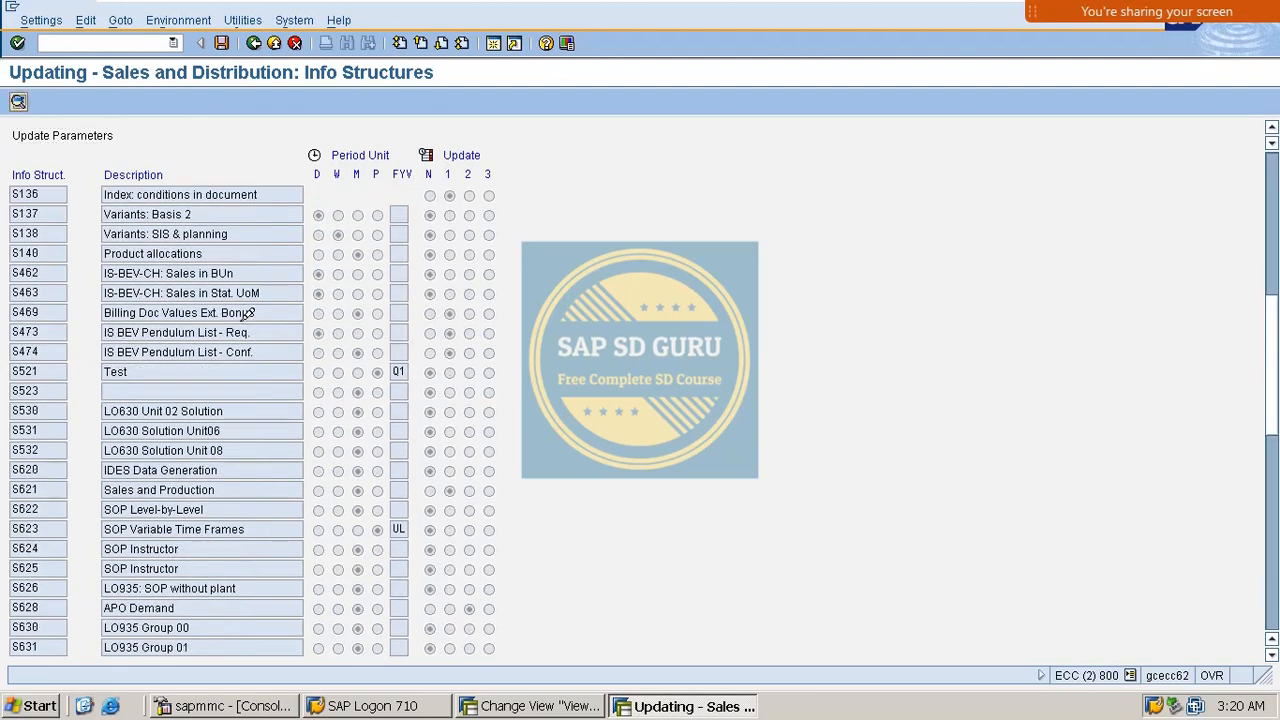
pyautogui.scroll(-3, 252, 312)
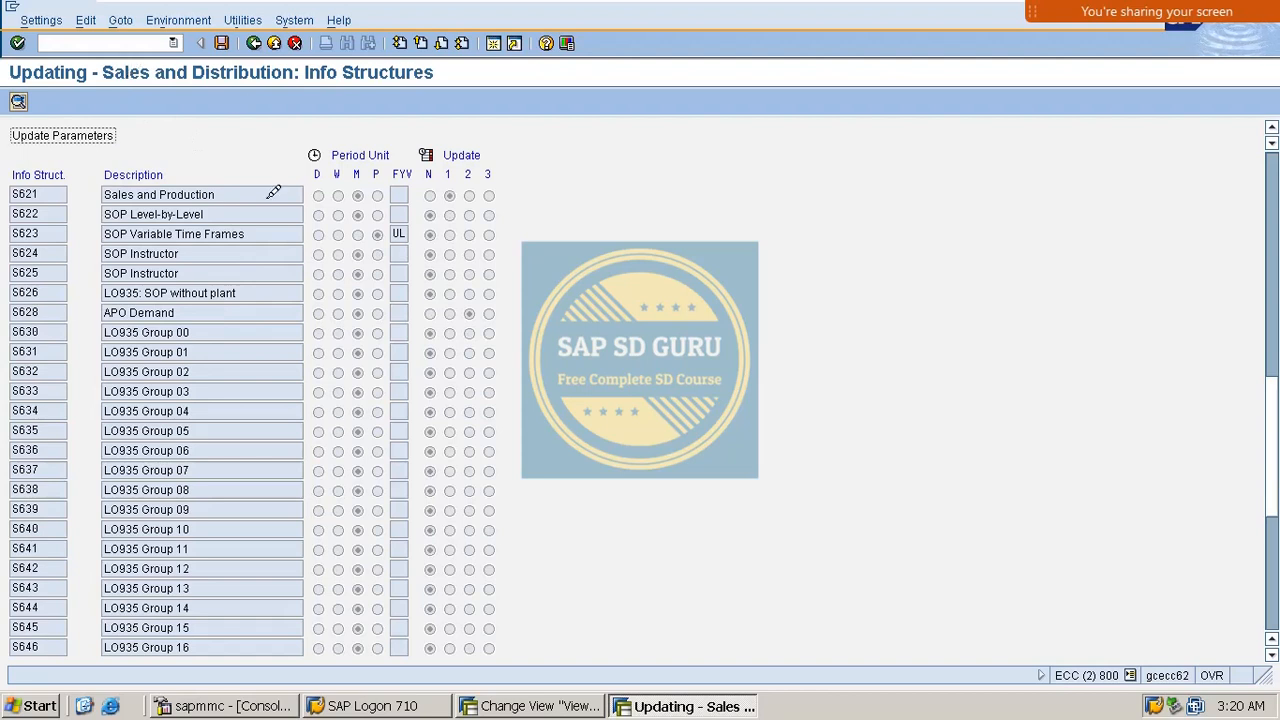
pyautogui.scroll(-2, 266, 246)
pyautogui.scroll(-1, 266, 246)
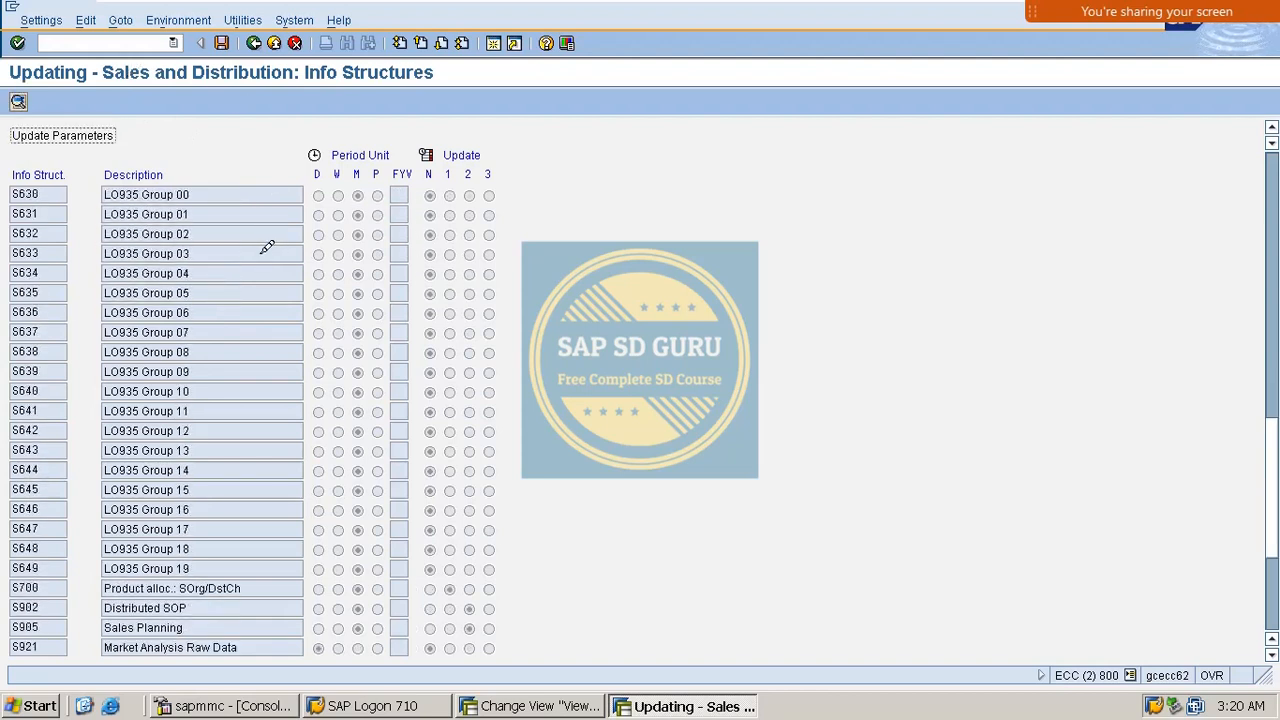
pyautogui.scroll(2, 278, 238)
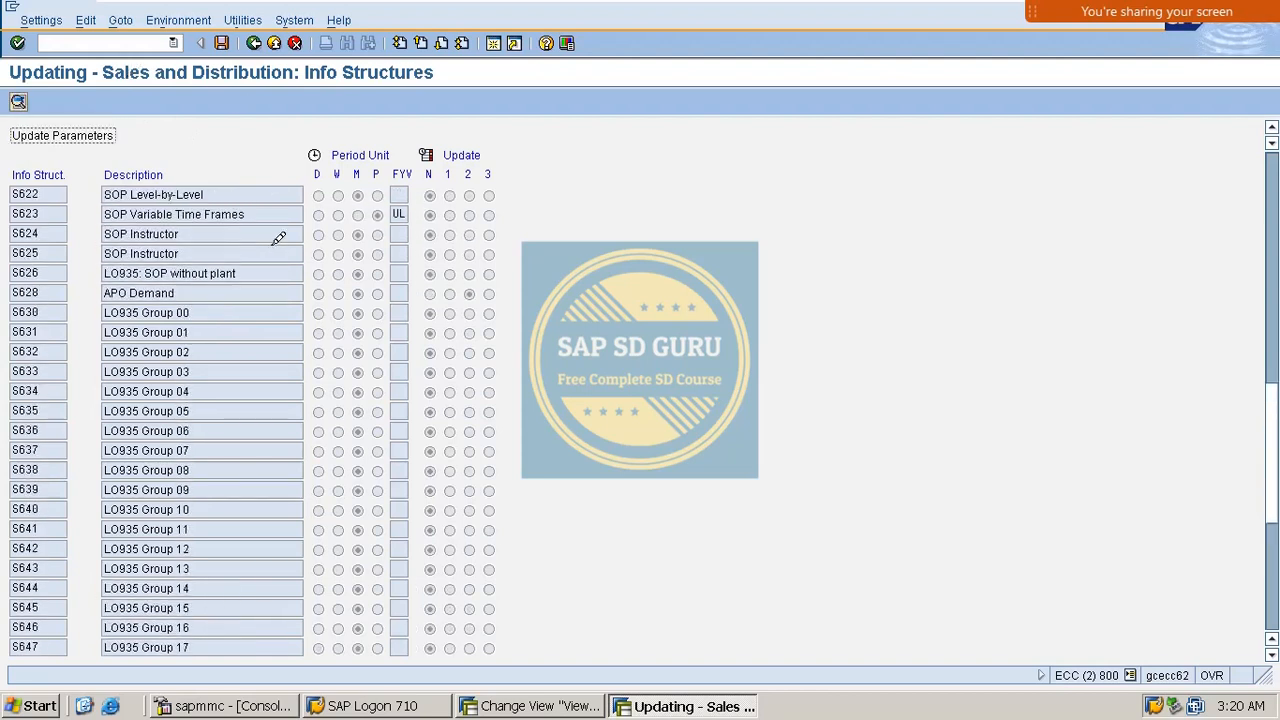
pyautogui.scroll(-1, 281, 236)
pyautogui.scroll(3, 285, 245)
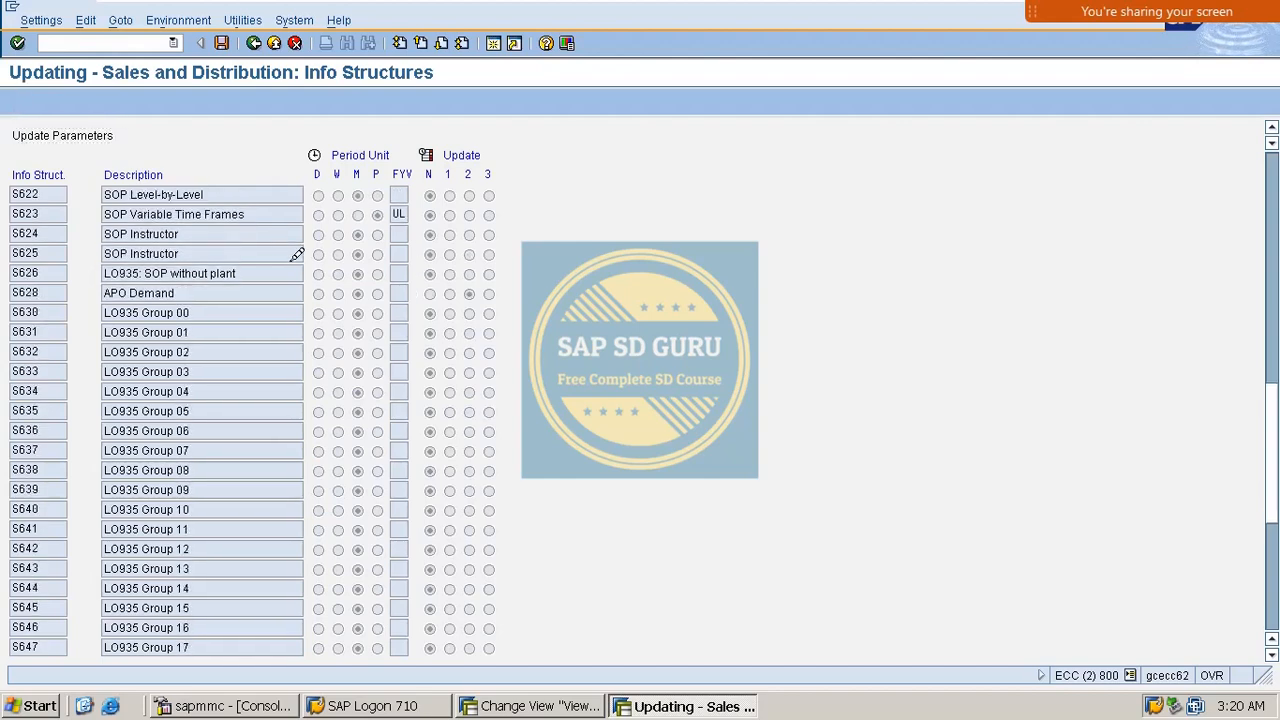
pyautogui.scroll(5, 300, 269)
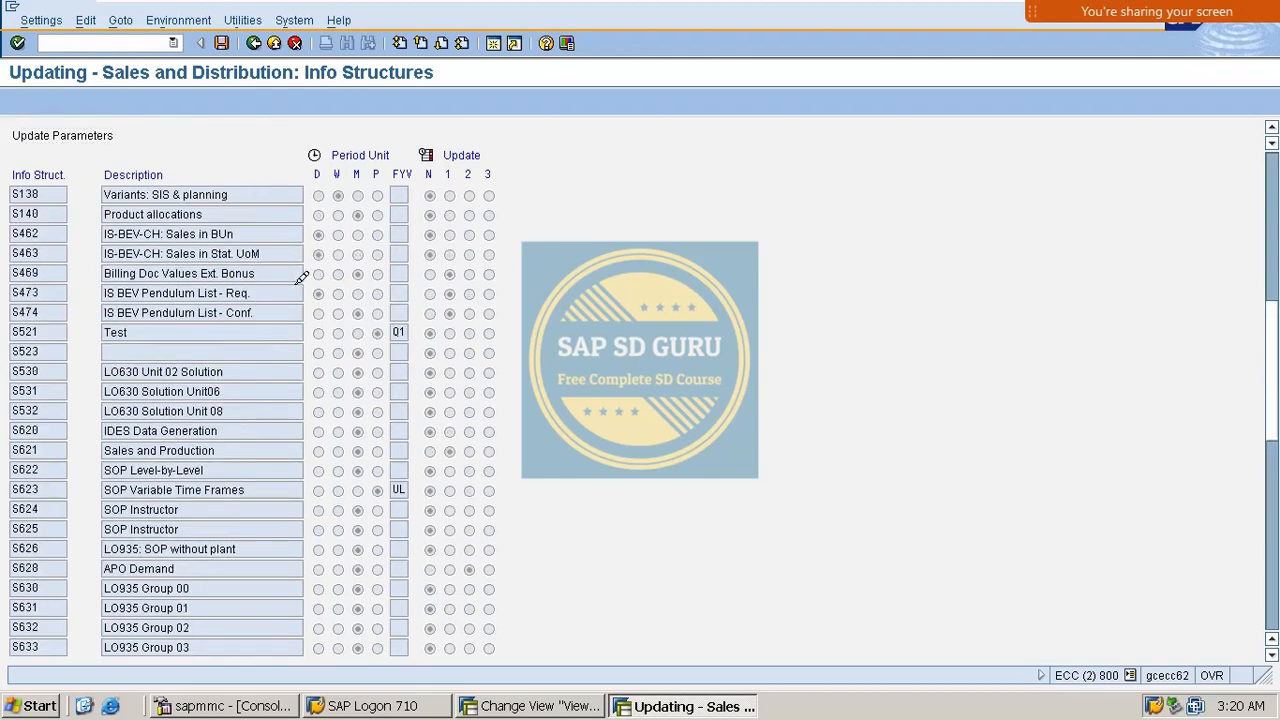
pyautogui.scroll(3, 305, 268)
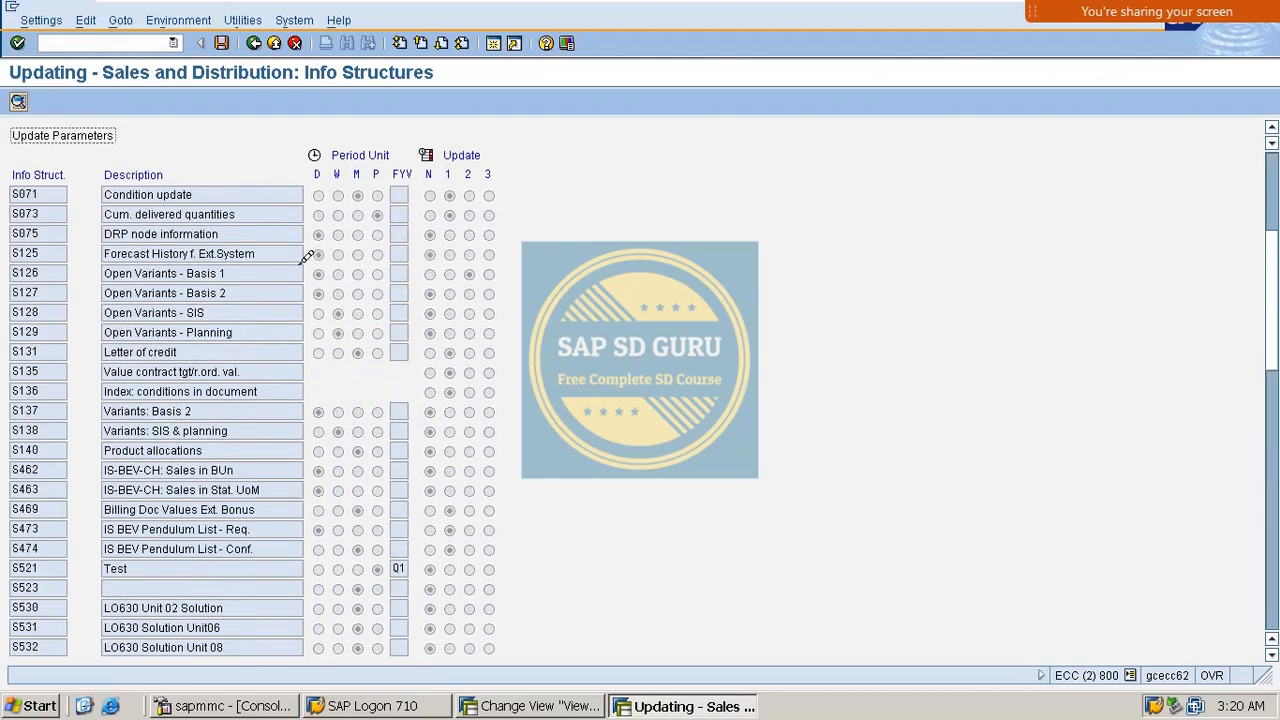
pyautogui.scroll(3, 307, 256)
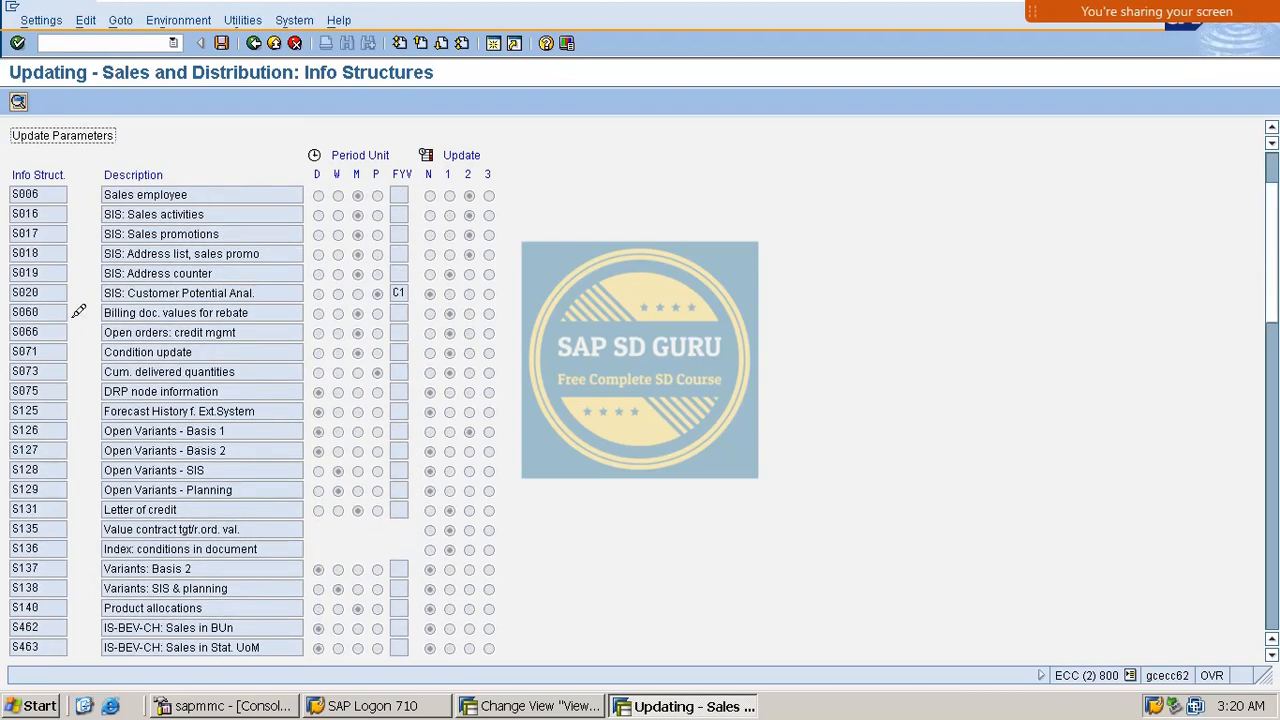
# Highlight the description "Open orders: credit mgmt" and its info structure code S066
pyautogui.moveTo(234, 333); pyautogui.dragTo(50, 354)
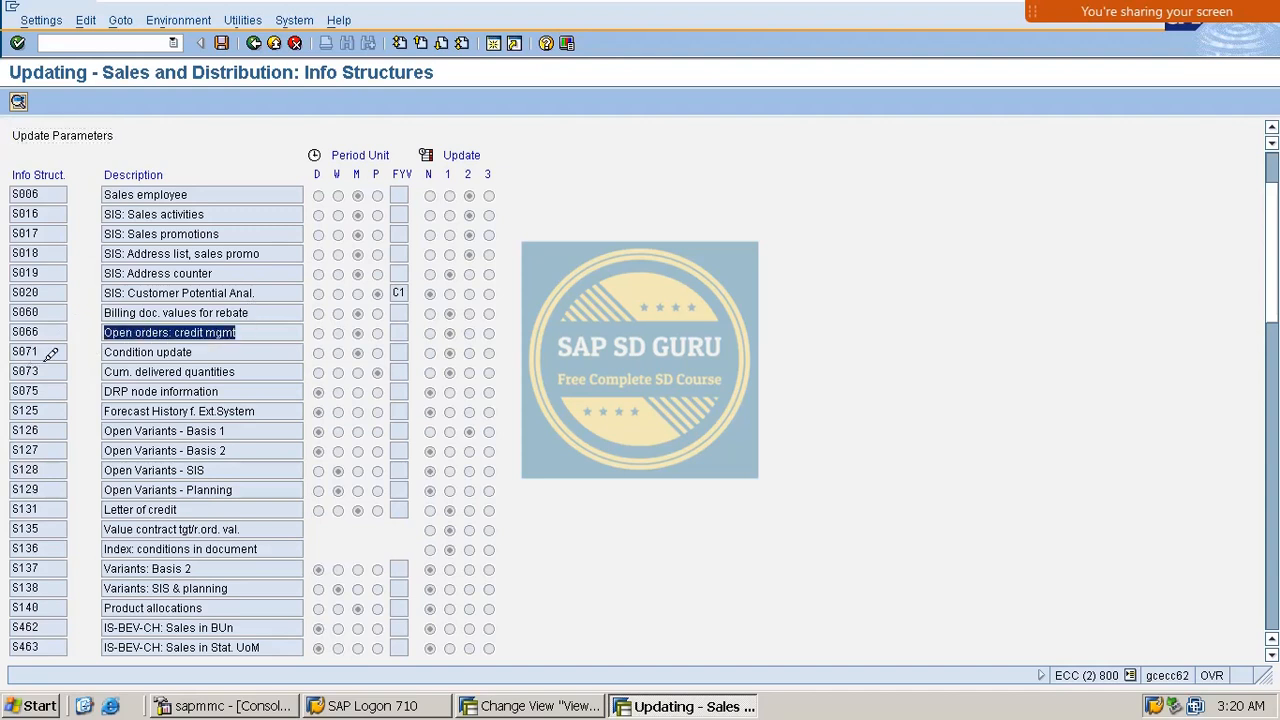
pyautogui.click(242, 331)
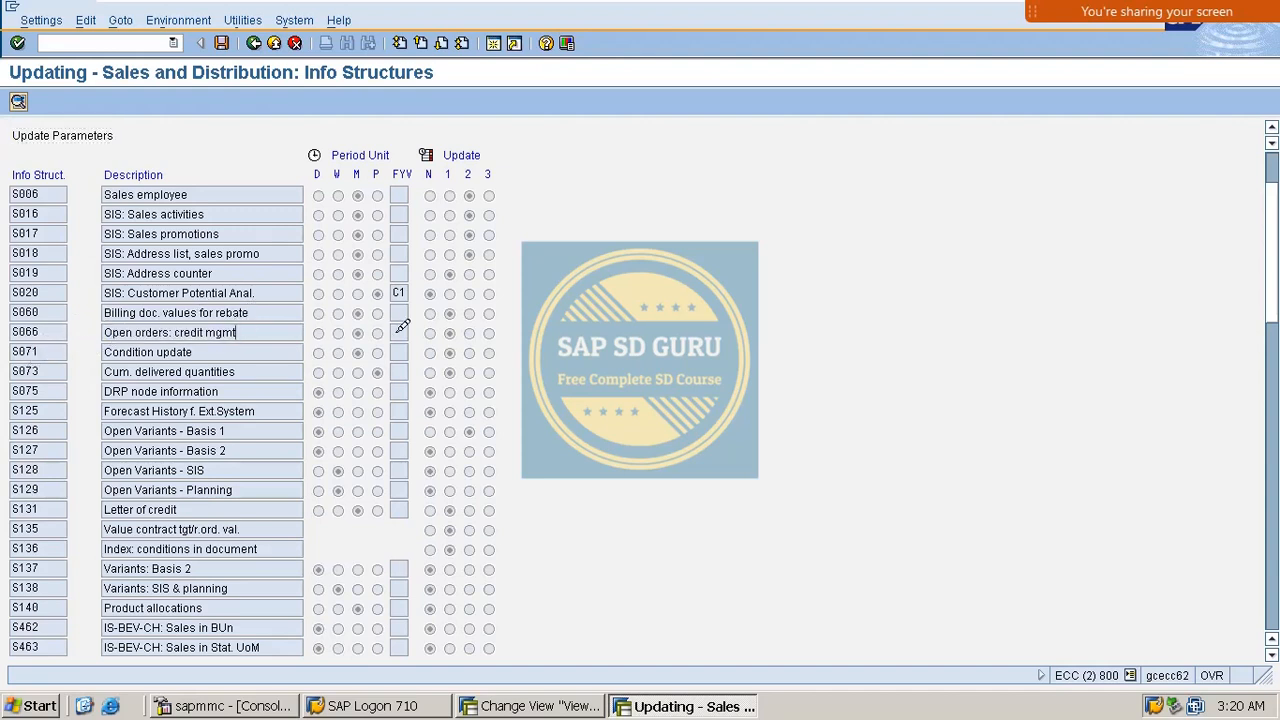
pyautogui.moveTo(45, 331); pyautogui.dragTo(5, 338)
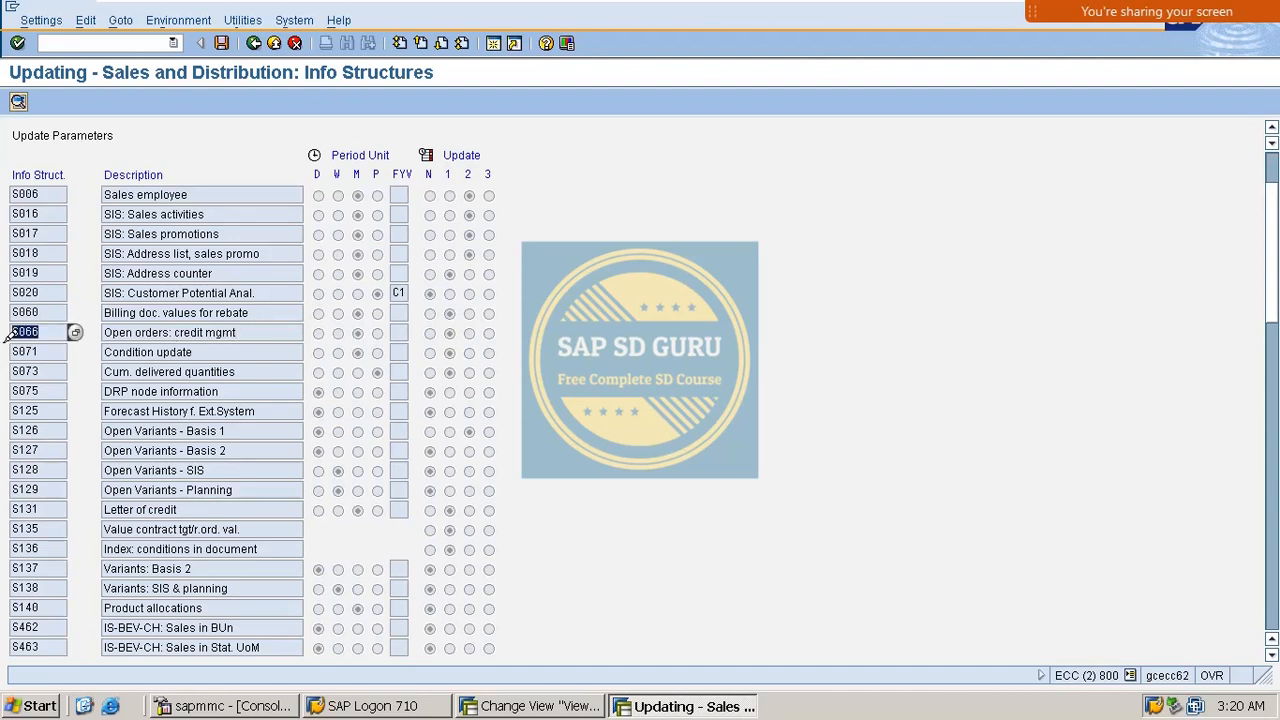
# Open the update parameters of info structure S066 and set its period split to Day
pyautogui.doubleClick(175, 330)
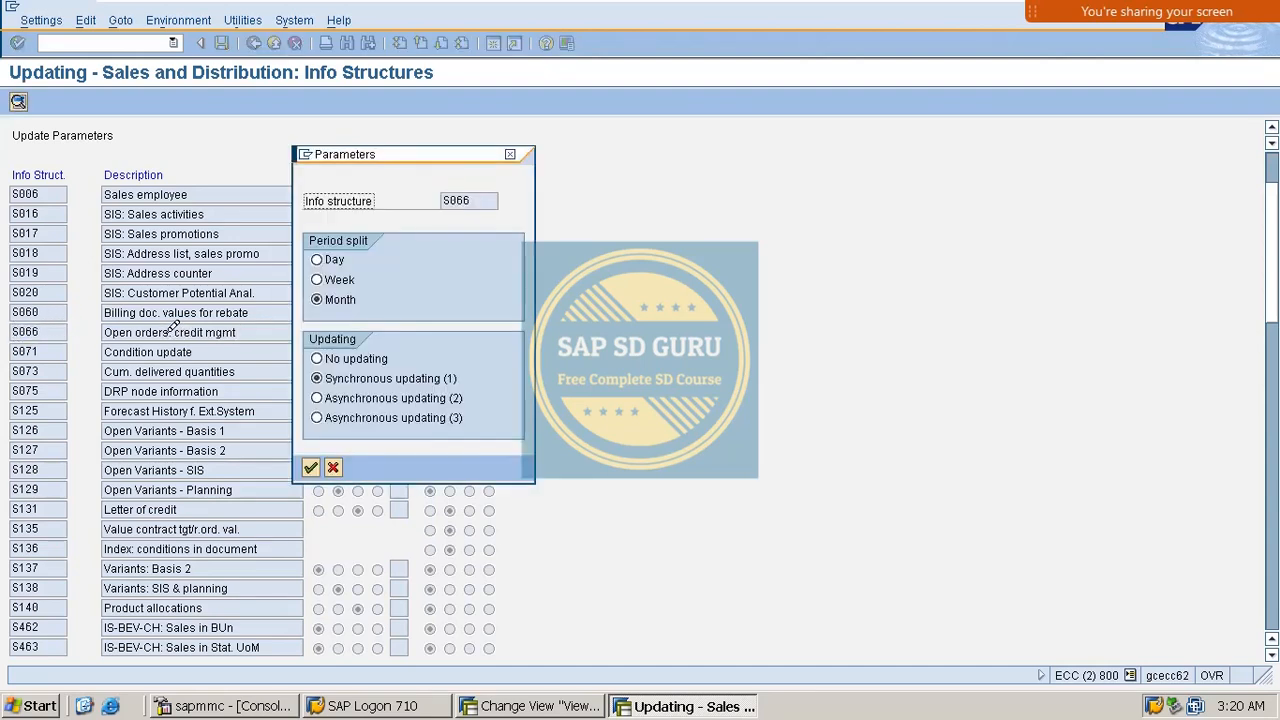
pyautogui.moveTo(461, 158); pyautogui.dragTo(691, 161)
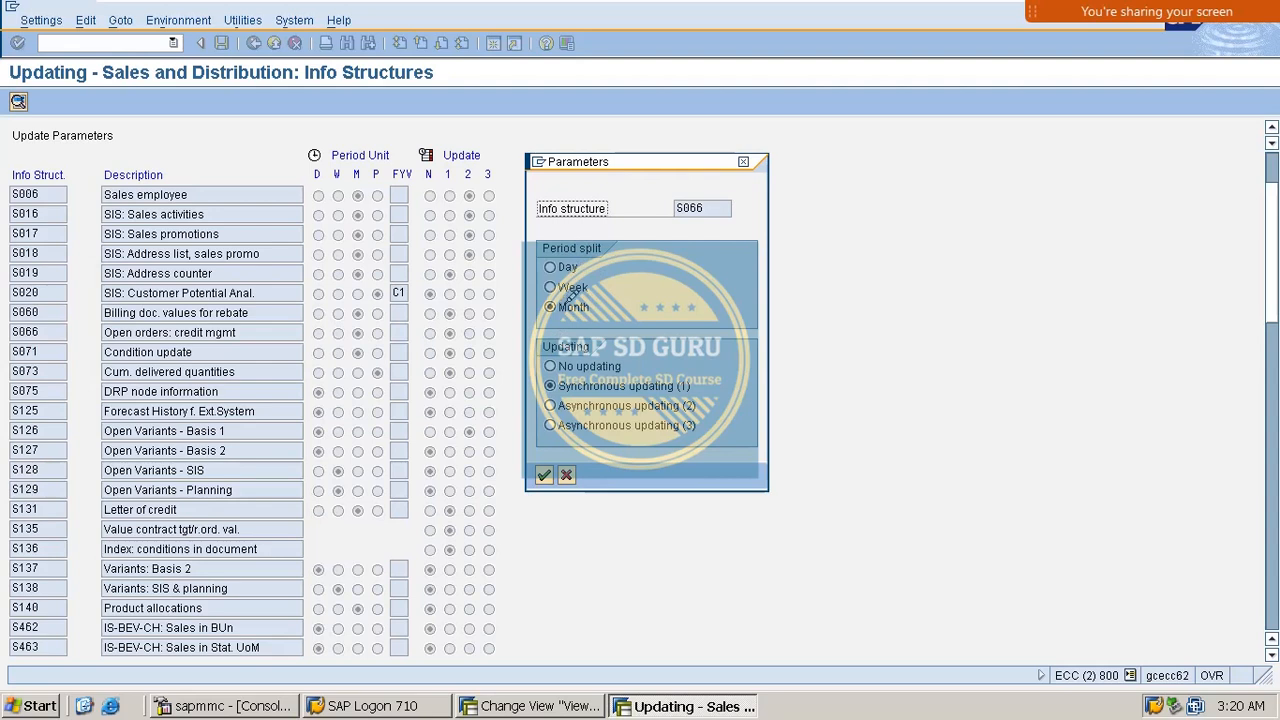
pyautogui.click(551, 267)
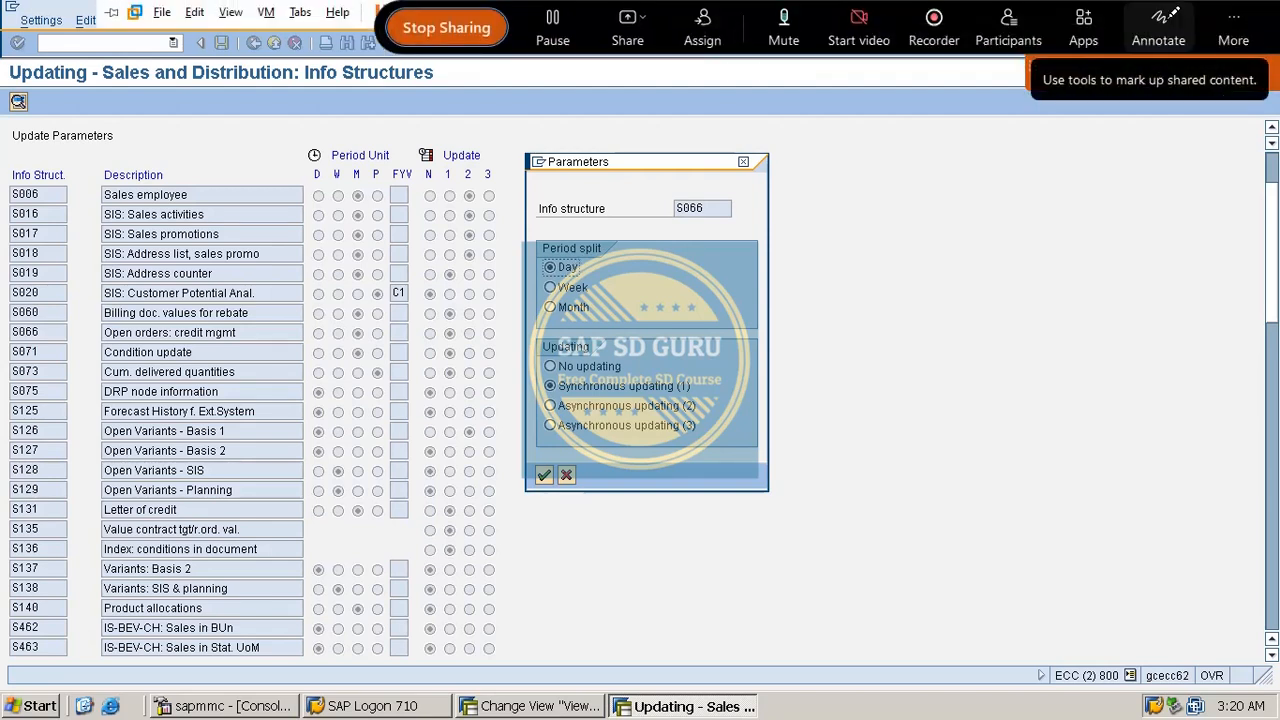
# Mark the S066 row and the period split options with green freehand annotations, and close the annotation mode
pyautogui.click(1158, 30)
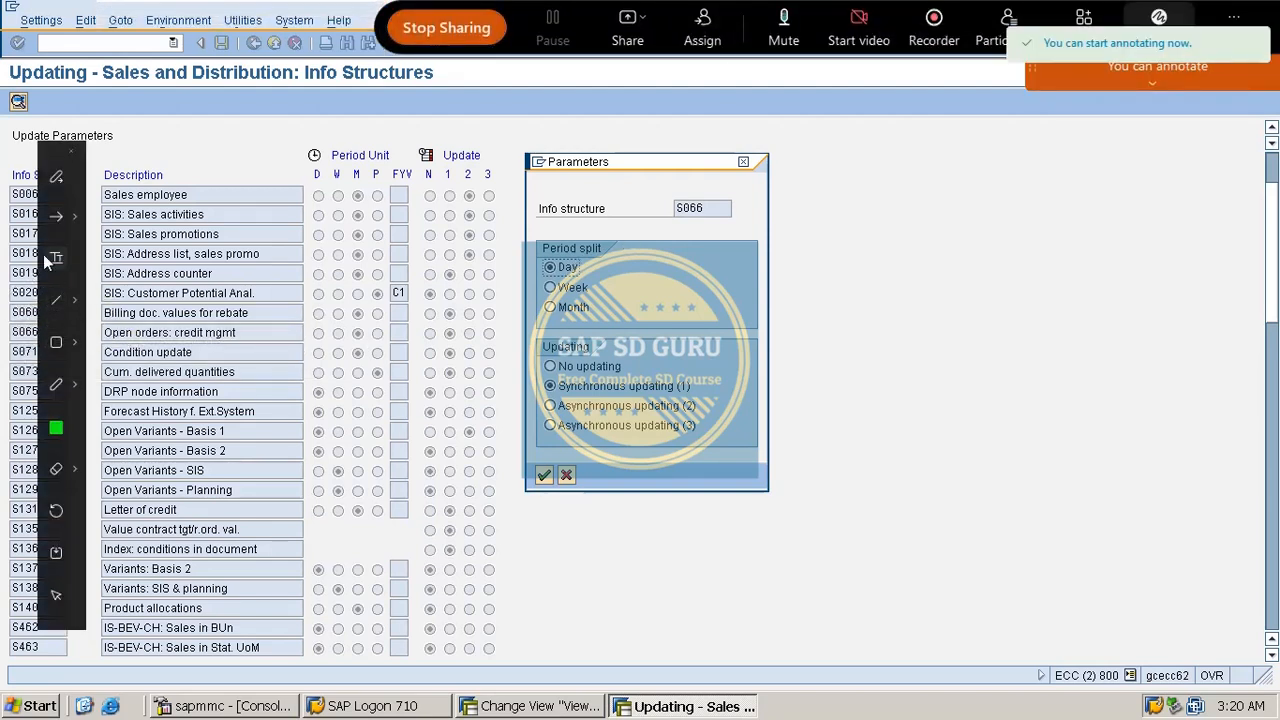
pyautogui.moveTo(56, 150)
pyautogui.mouseDown()
pyautogui.moveTo(1276, 170)
pyautogui.moveTo(1233, 138)
pyautogui.moveTo(1244, 140)
pyautogui.mouseUp()
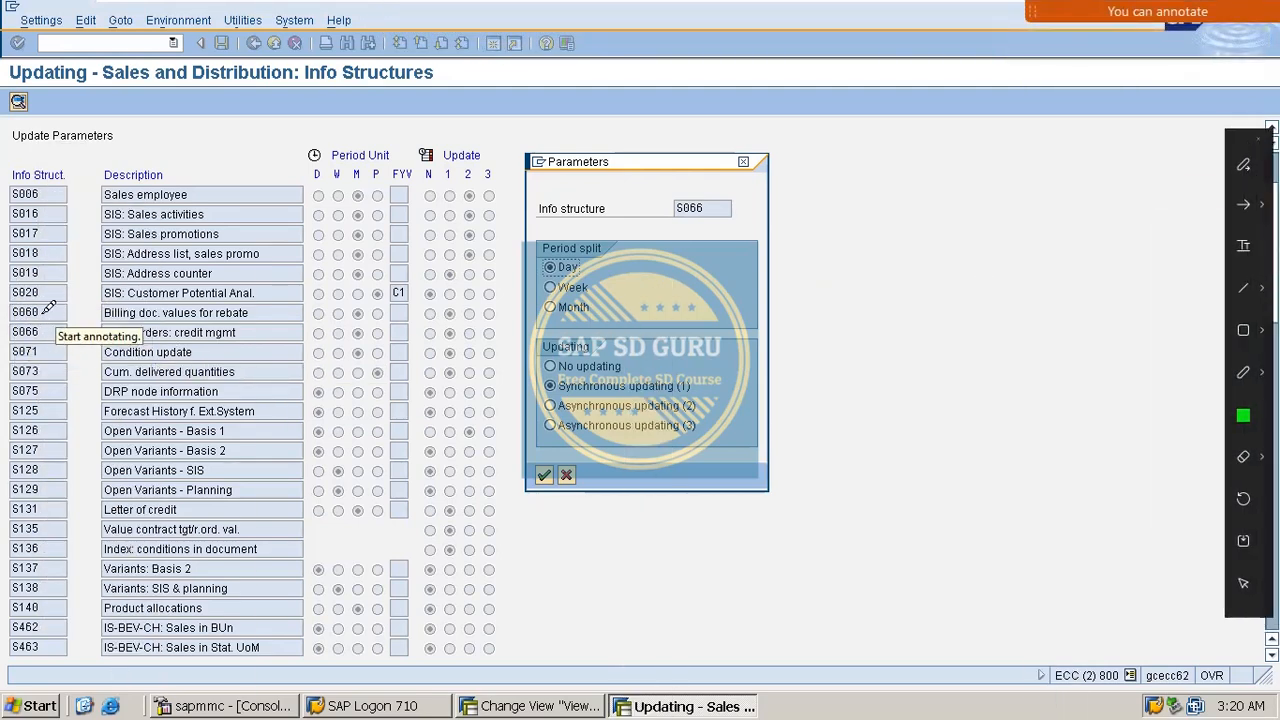
pyautogui.moveTo(22, 333)
pyautogui.mouseDown()
pyautogui.moveTo(3, 333)
pyautogui.moveTo(145, 333)
pyautogui.moveTo(245, 308)
pyautogui.mouseUp()
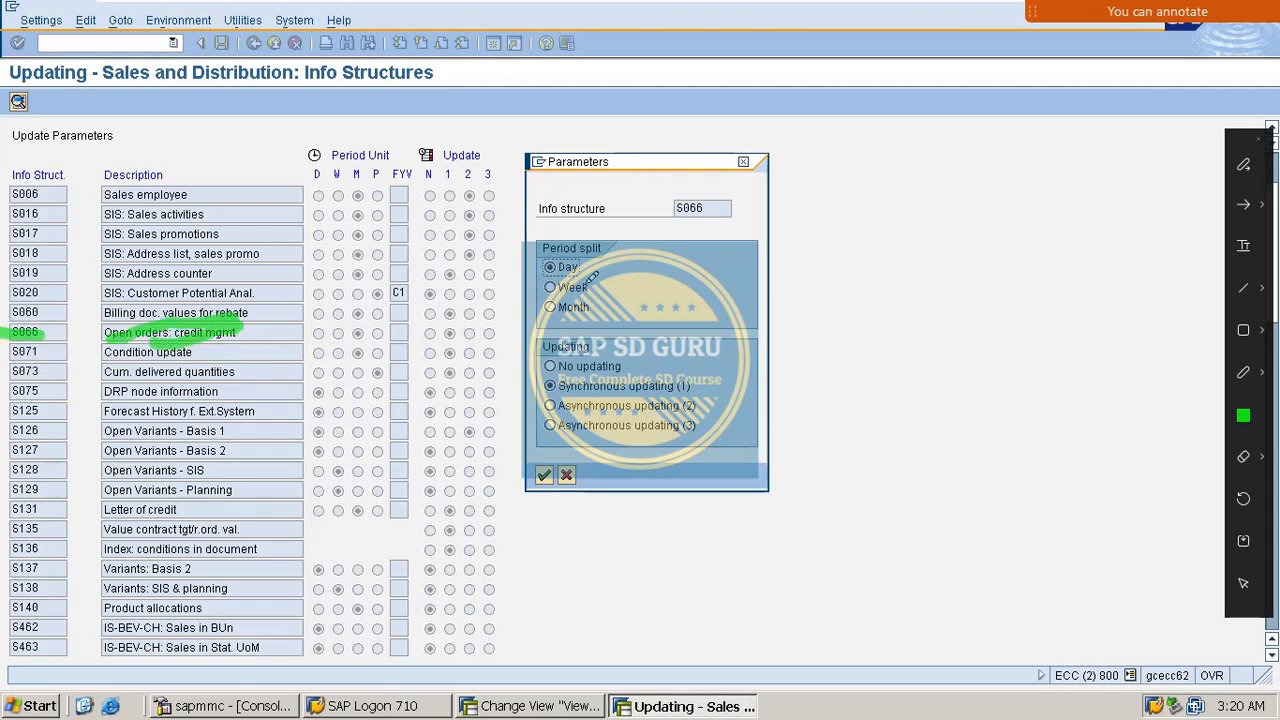
pyautogui.moveTo(605, 299)
pyautogui.mouseDown()
pyautogui.moveTo(650, 284)
pyautogui.moveTo(628, 250)
pyautogui.moveTo(609, 262)
pyautogui.mouseUp()
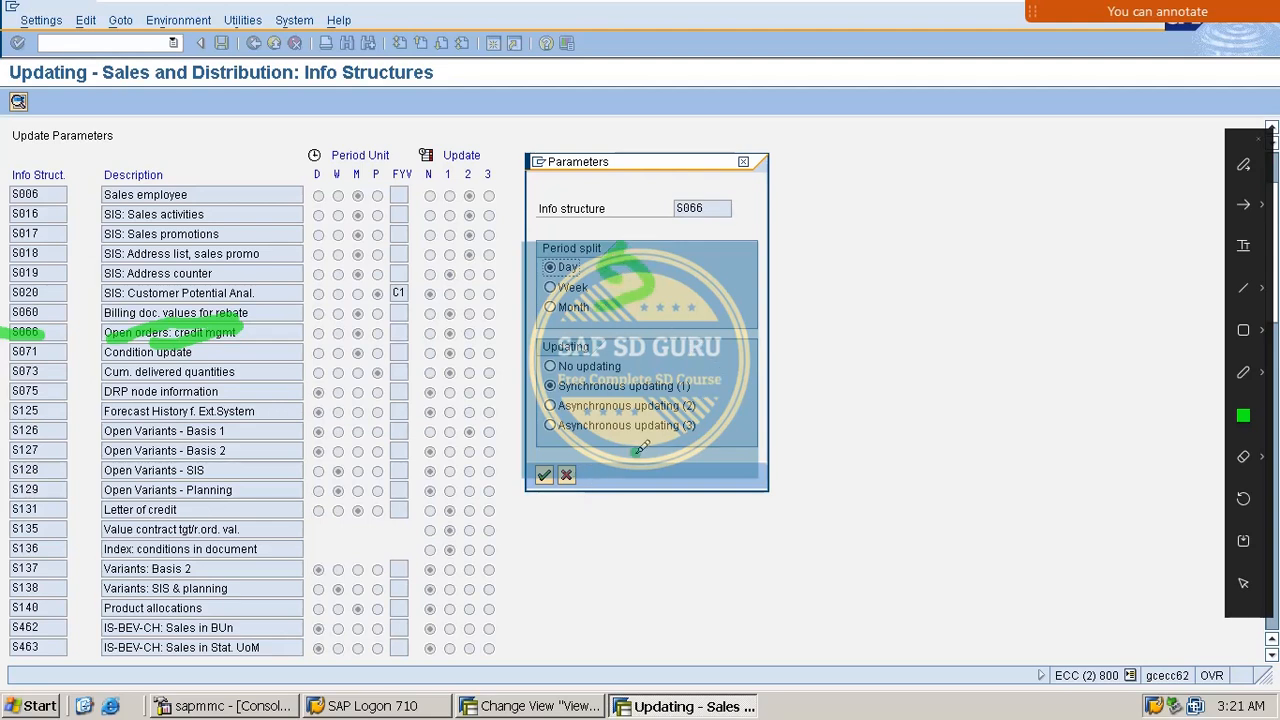
pyautogui.press('Escape')
# Confirm the period unit change for S066 despite the data loss and save it in the proposed customizing request
pyautogui.click(546, 475)
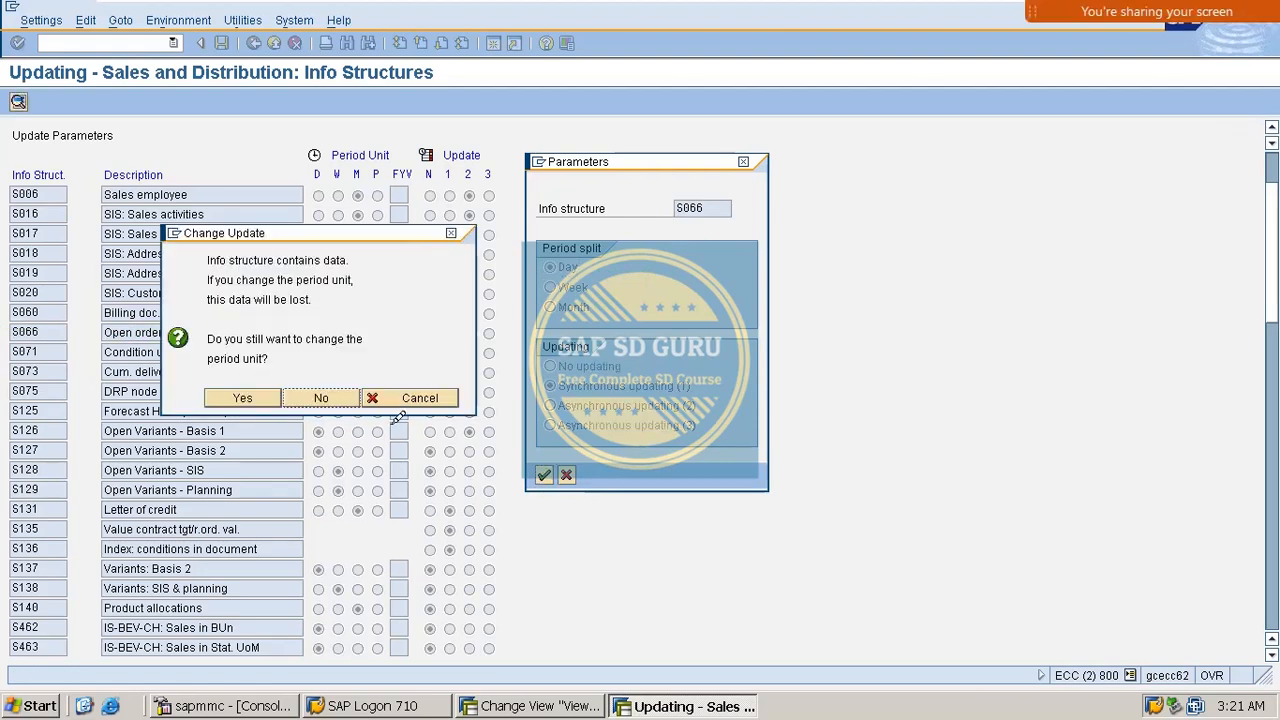
pyautogui.click(273, 390)
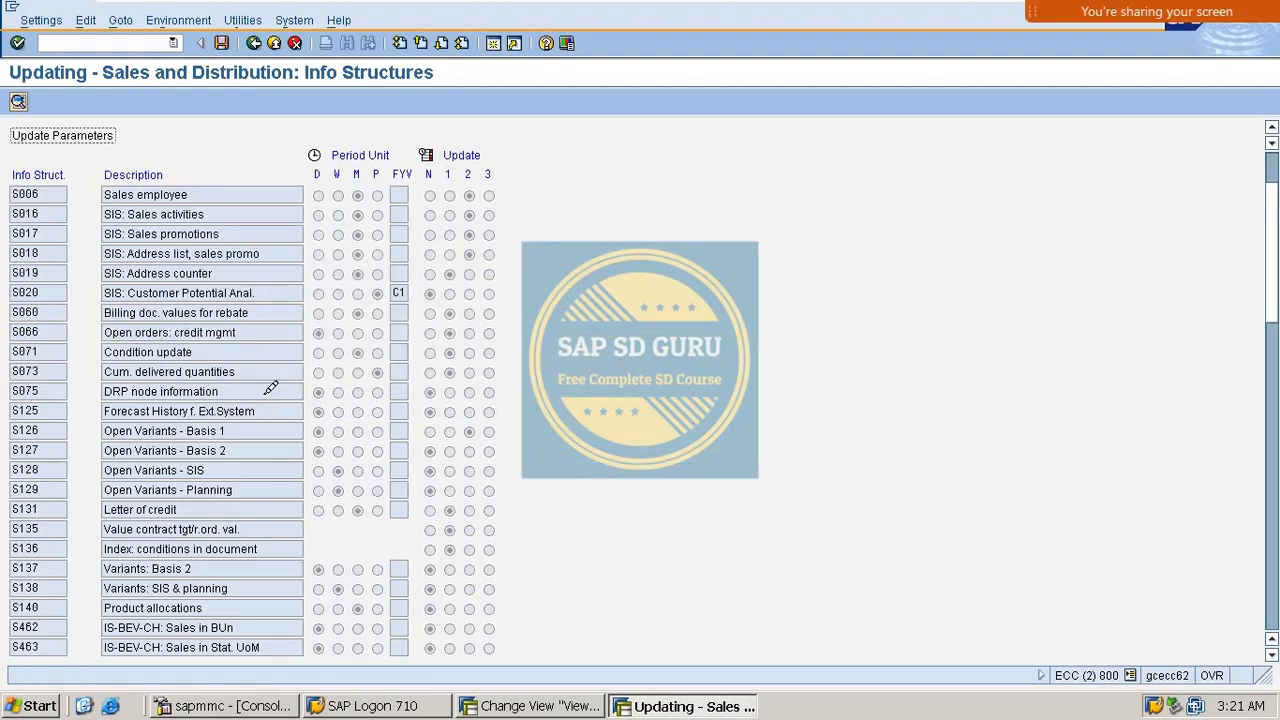
pyautogui.click(222, 43)
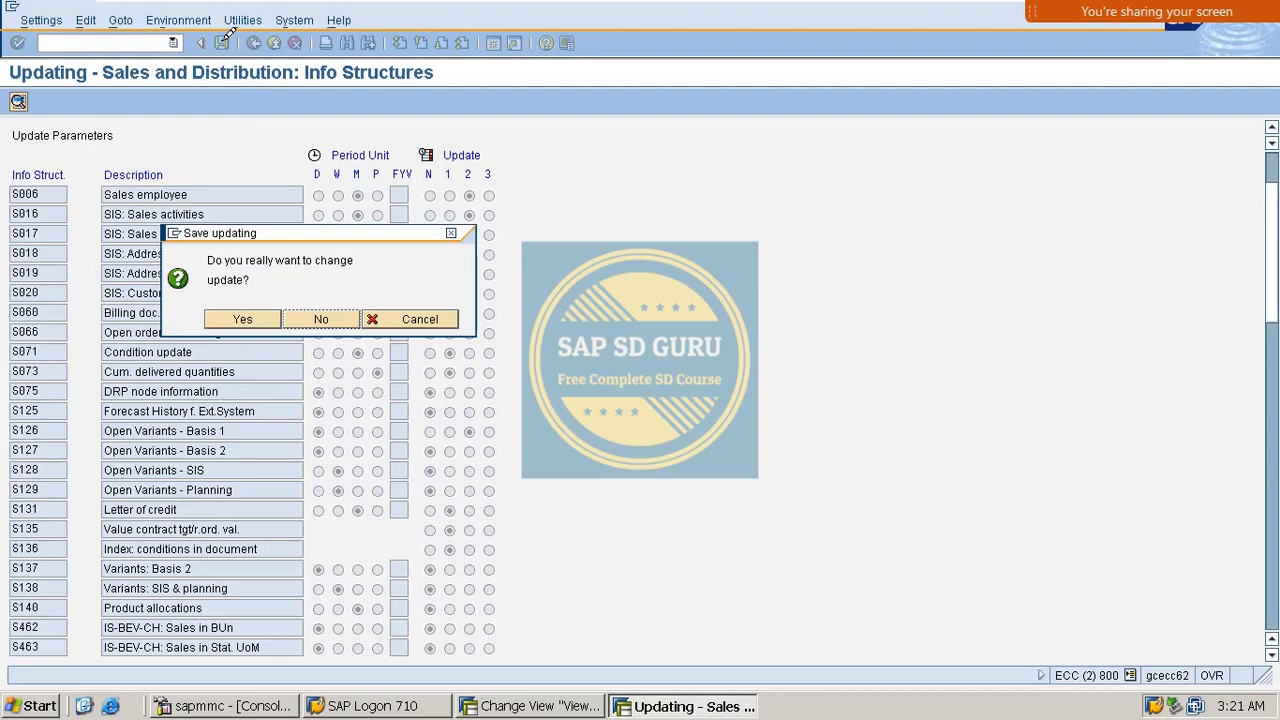
pyautogui.click(252, 312)
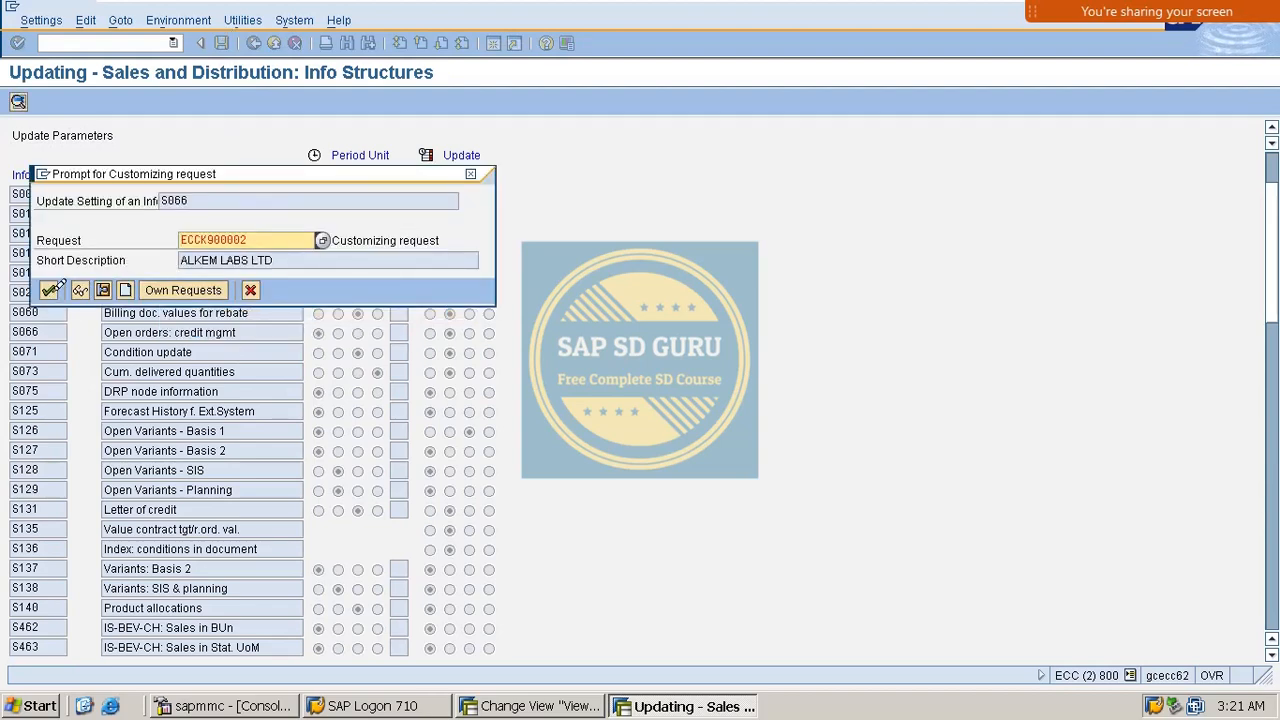
pyautogui.click(49, 290)
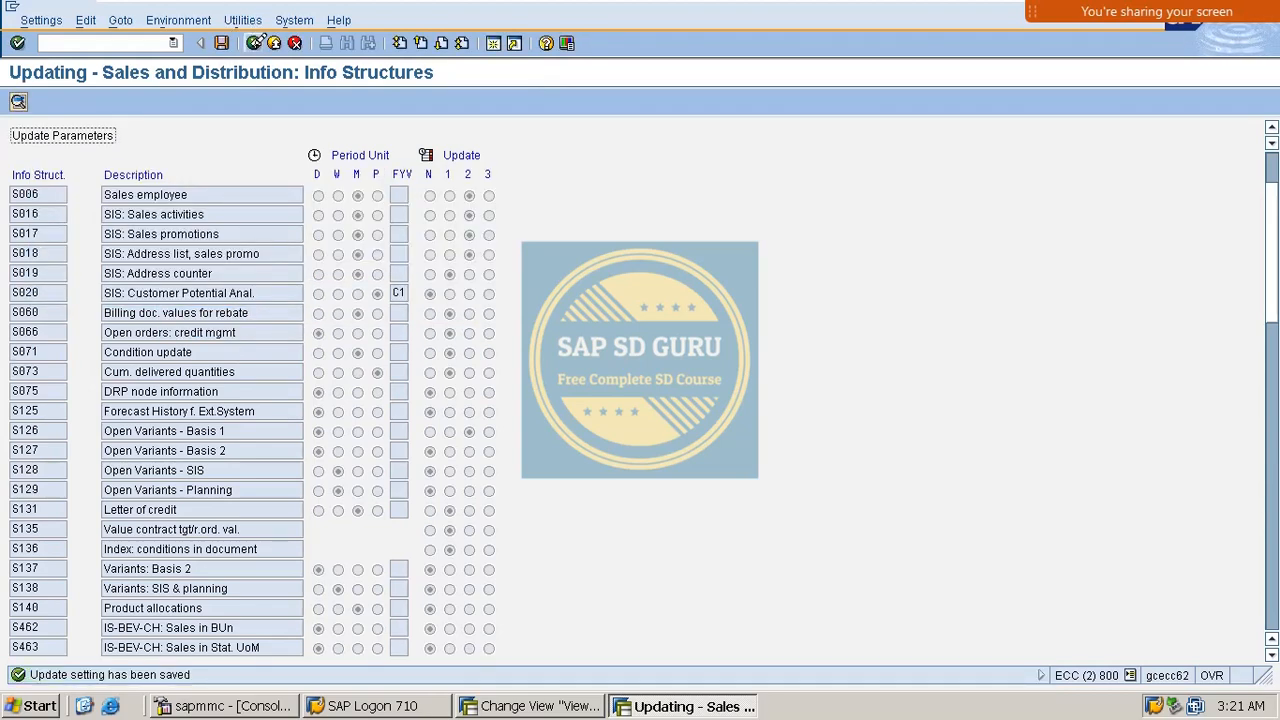
# Leave the info structure update settings and reopen the HIGH RISK automatic credit control entry for M100 and risk category M01
pyautogui.click(254, 43)
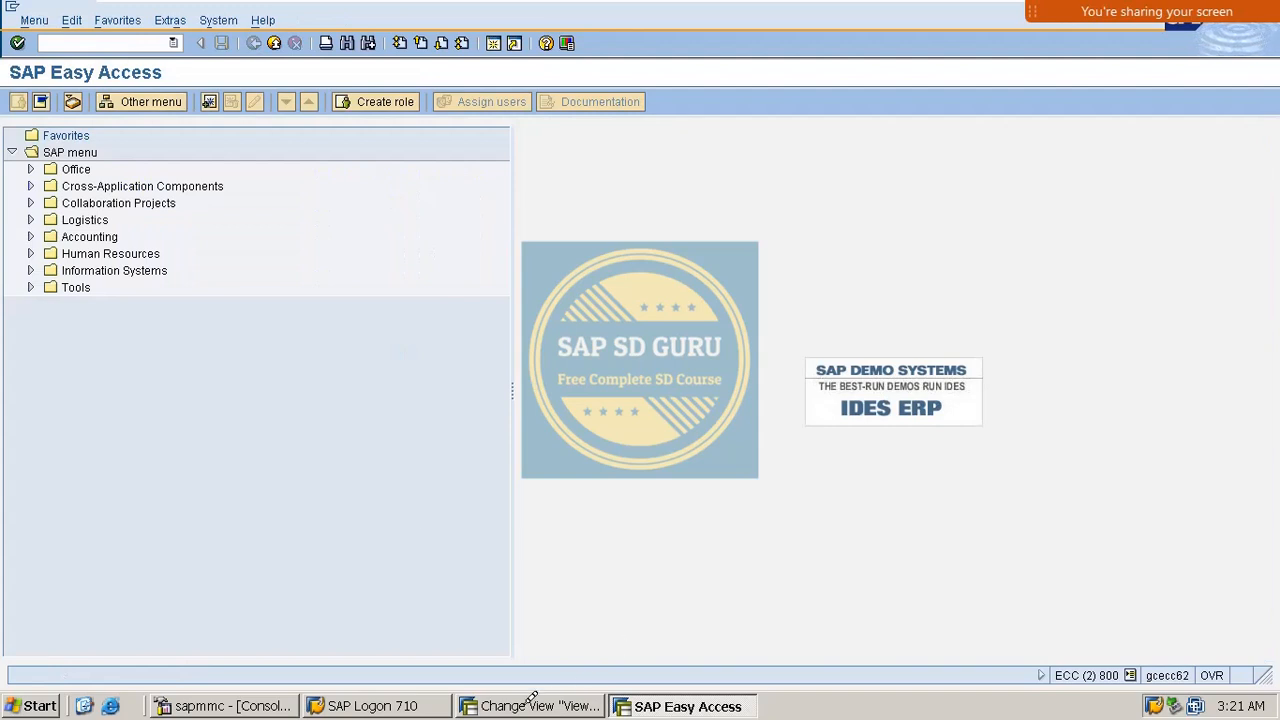
pyautogui.click(580, 702)
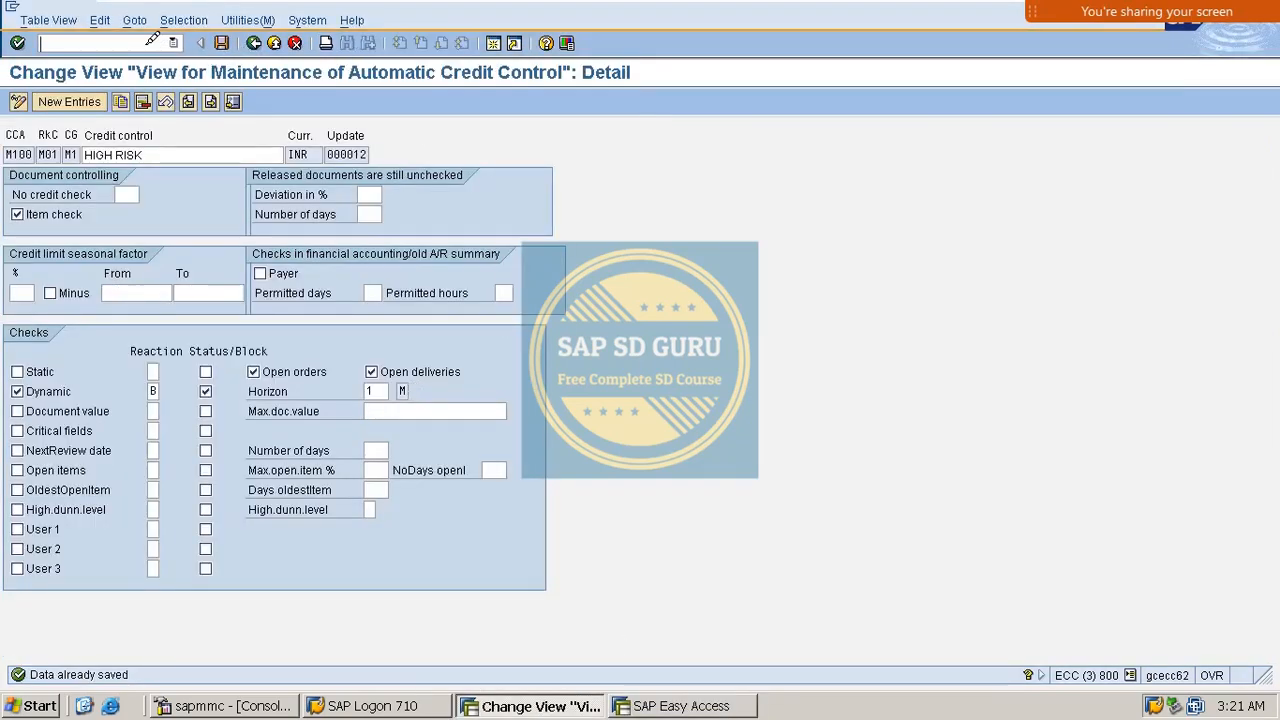
pyautogui.click(254, 43)
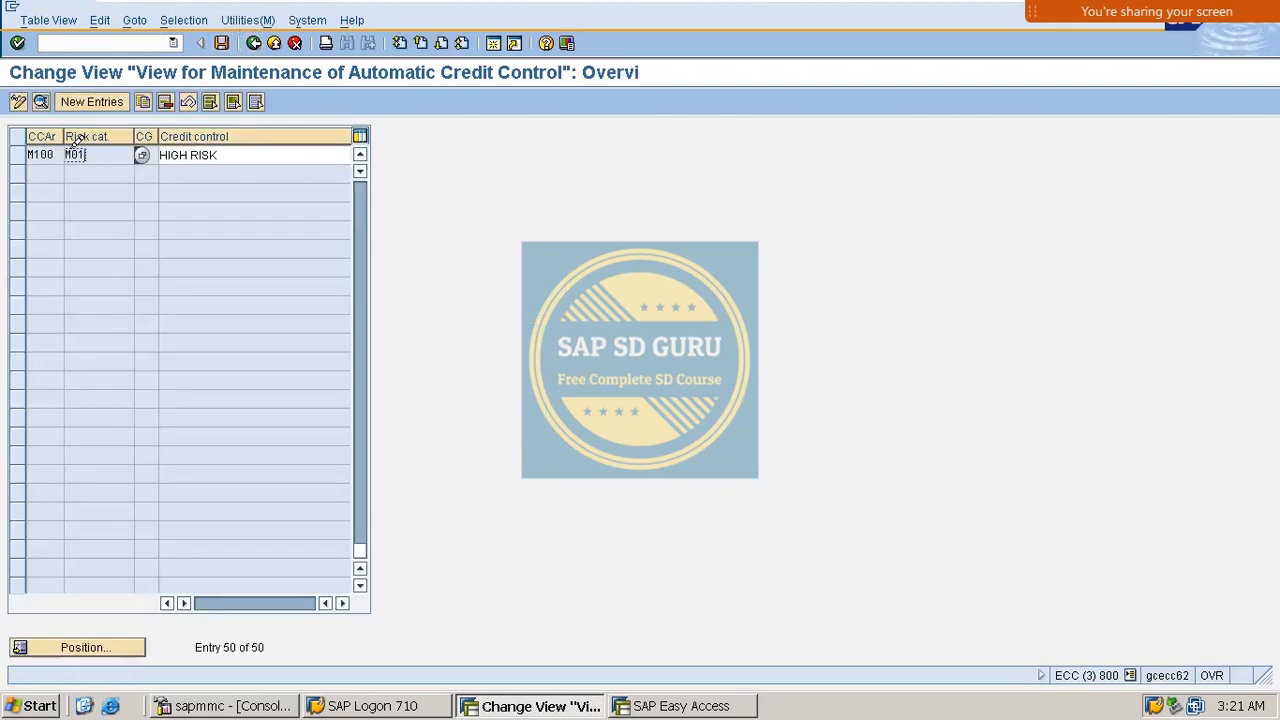
pyautogui.doubleClick(77, 155)
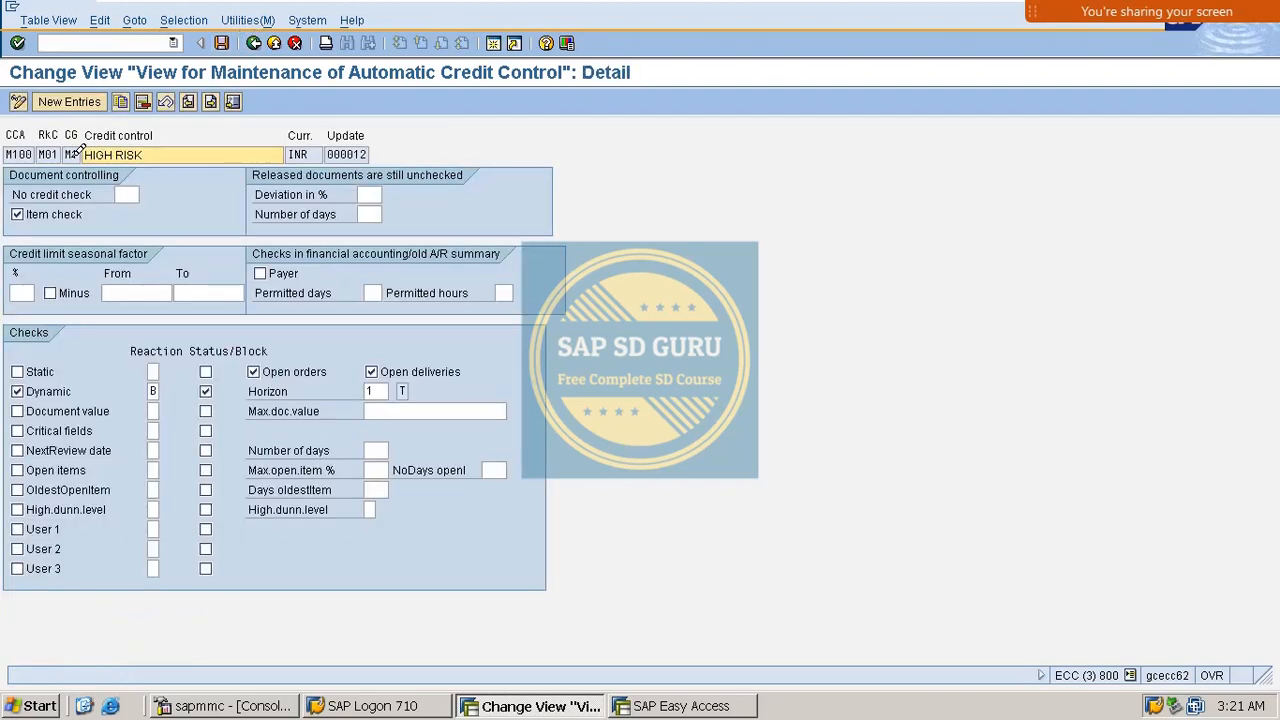
# Review the possible period units for the dynamic check's horizon, select the Day entry T for viewing, and close the list
pyautogui.click(414, 390)
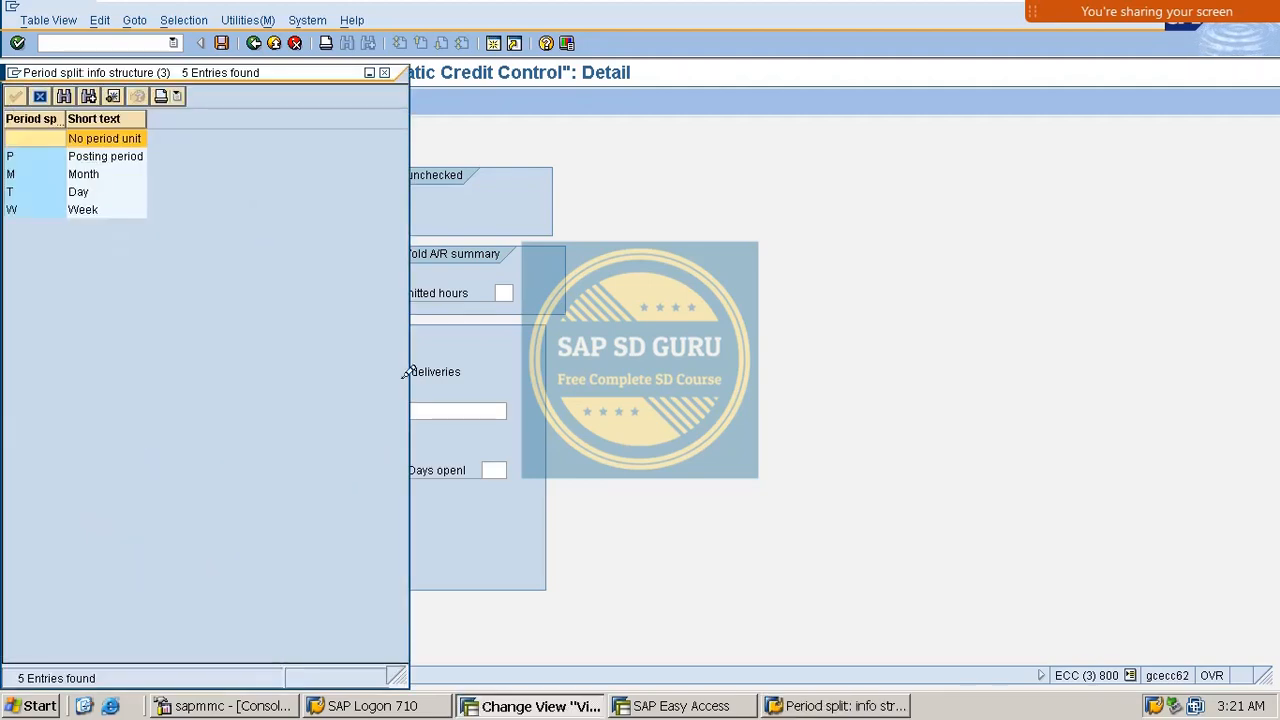
pyautogui.click(16, 190)
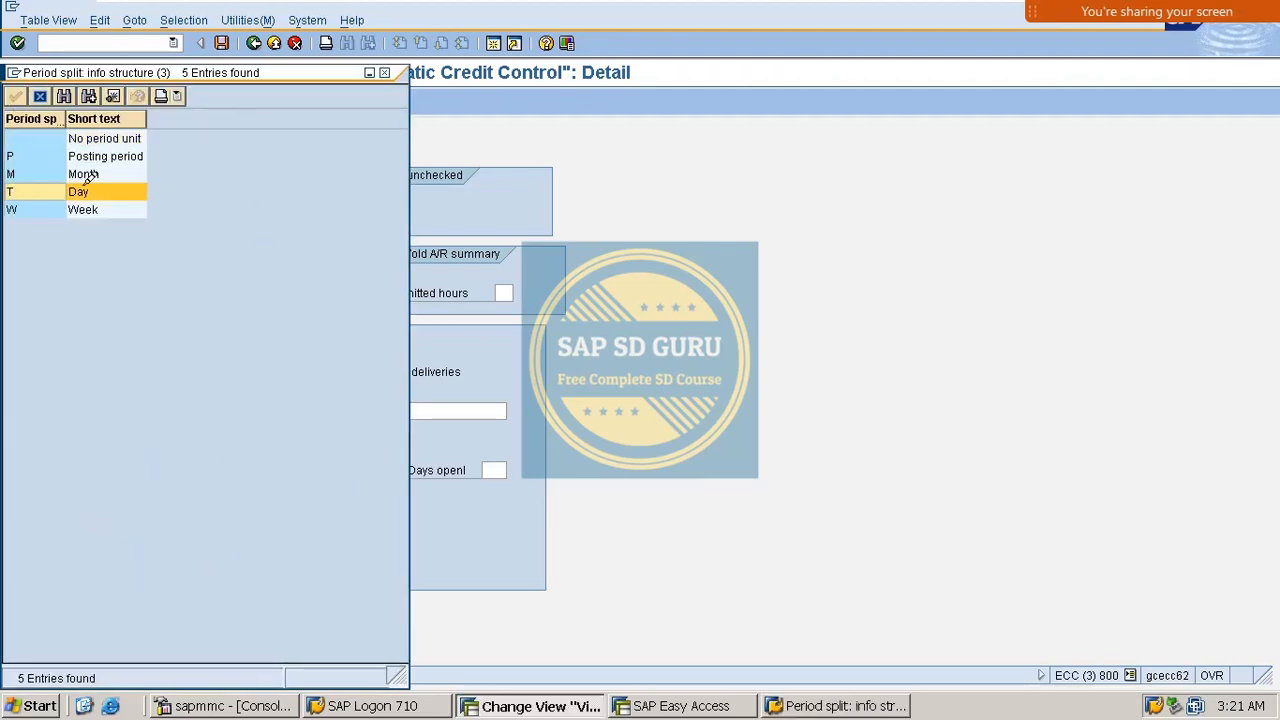
pyautogui.moveTo(289, 66); pyautogui.dragTo(945, 94)
pyautogui.click(404, 389)
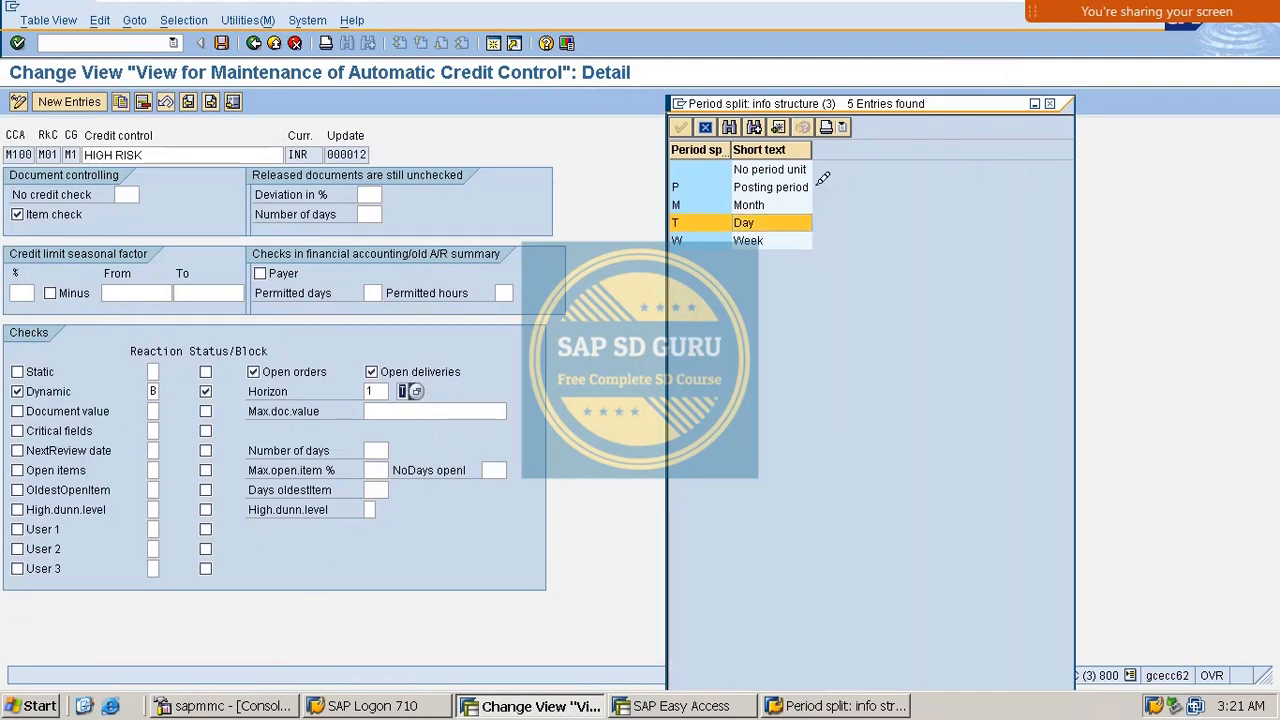
pyautogui.click(1057, 100)
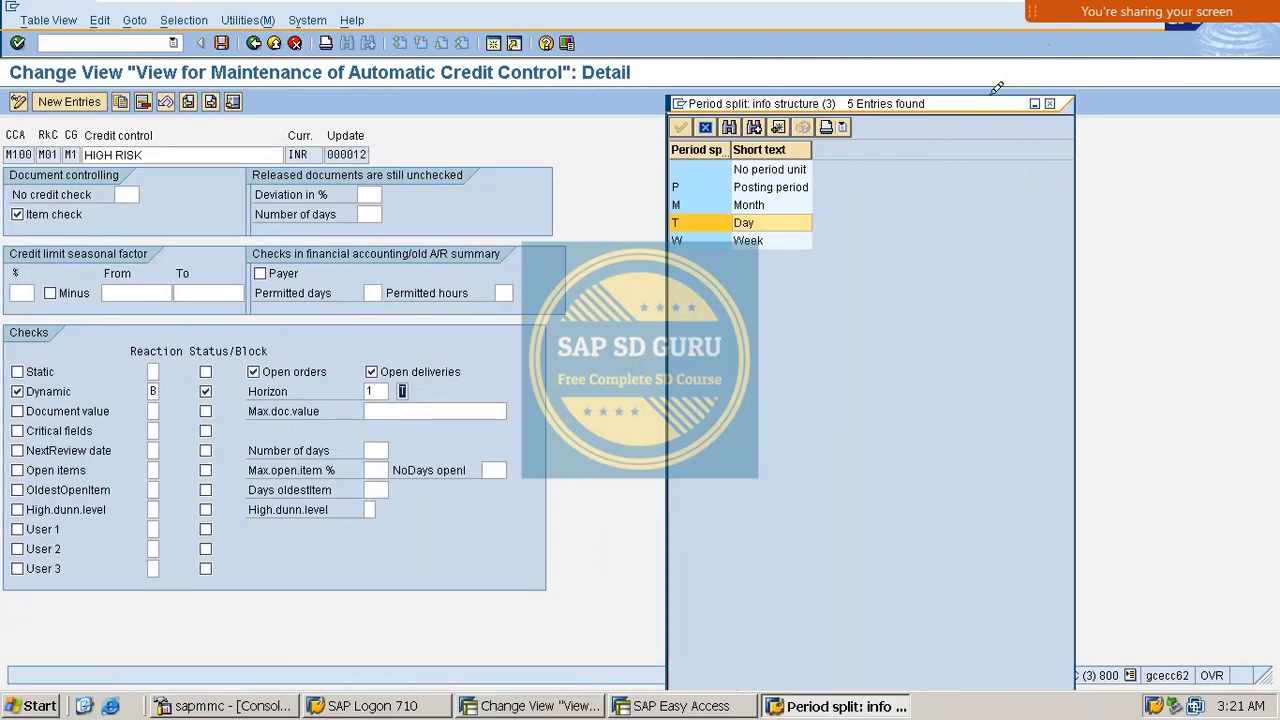
pyautogui.click(1062, 101)
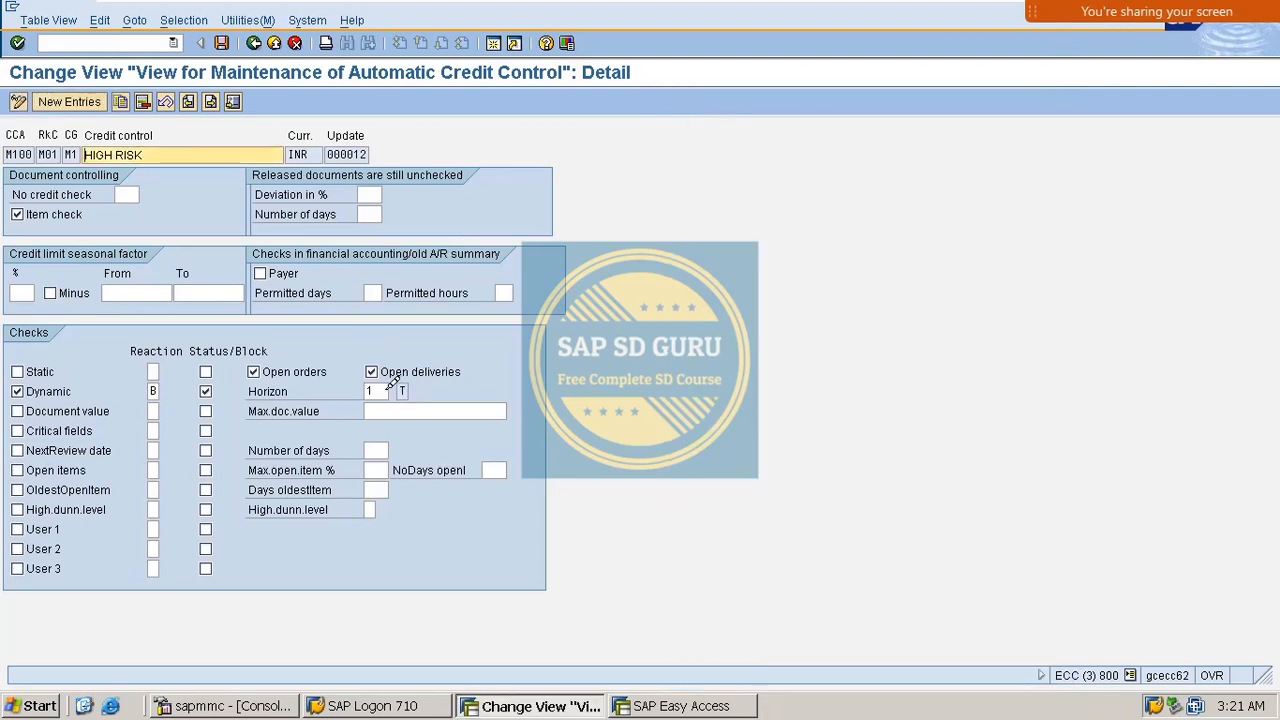
# Set the dynamic check's horizon to 10
pyautogui.click(372, 390)
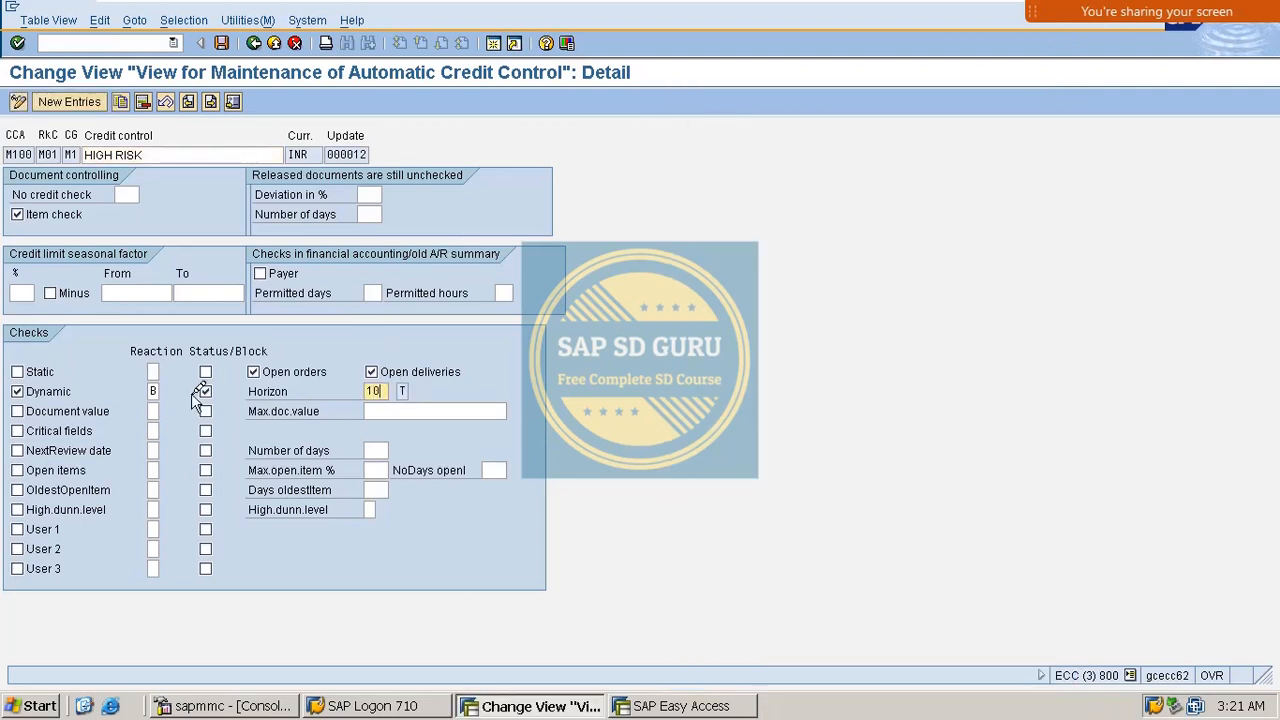
pyautogui.write('0')
pyautogui.press('Return')
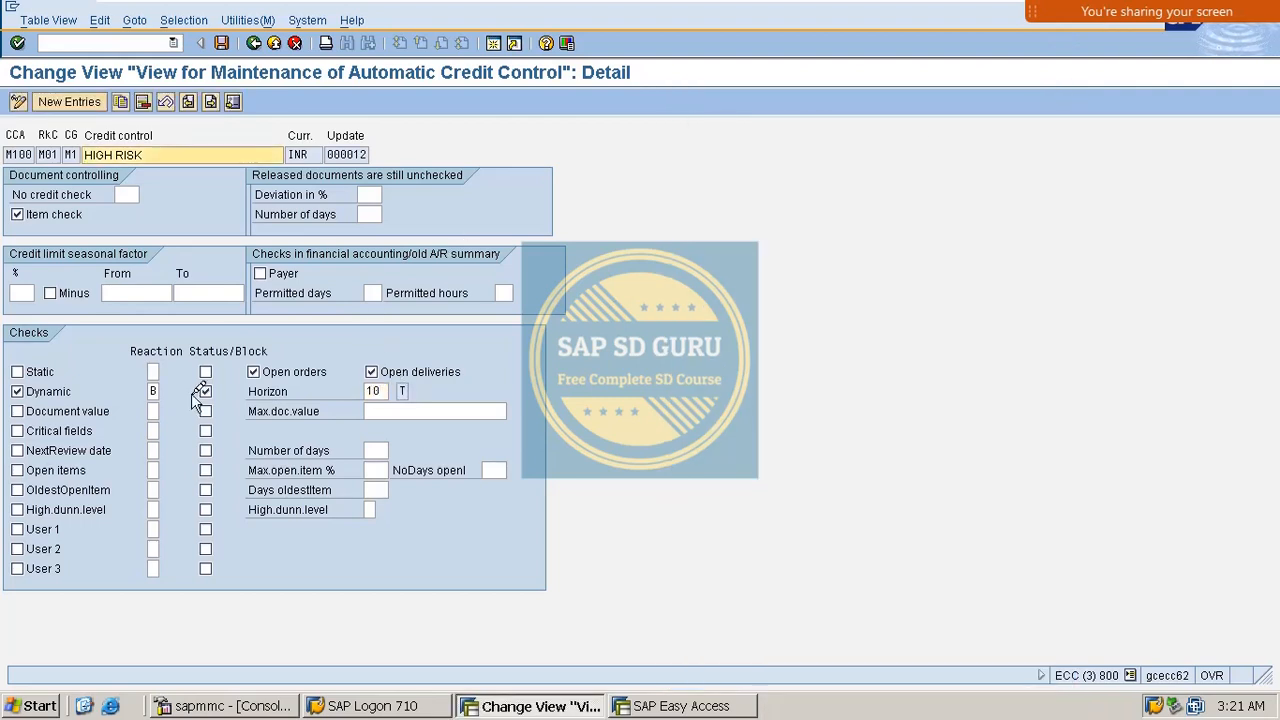
# Clear the horizon value of the dynamic check, leaving its field blank
pyautogui.doubleClick(382, 390)
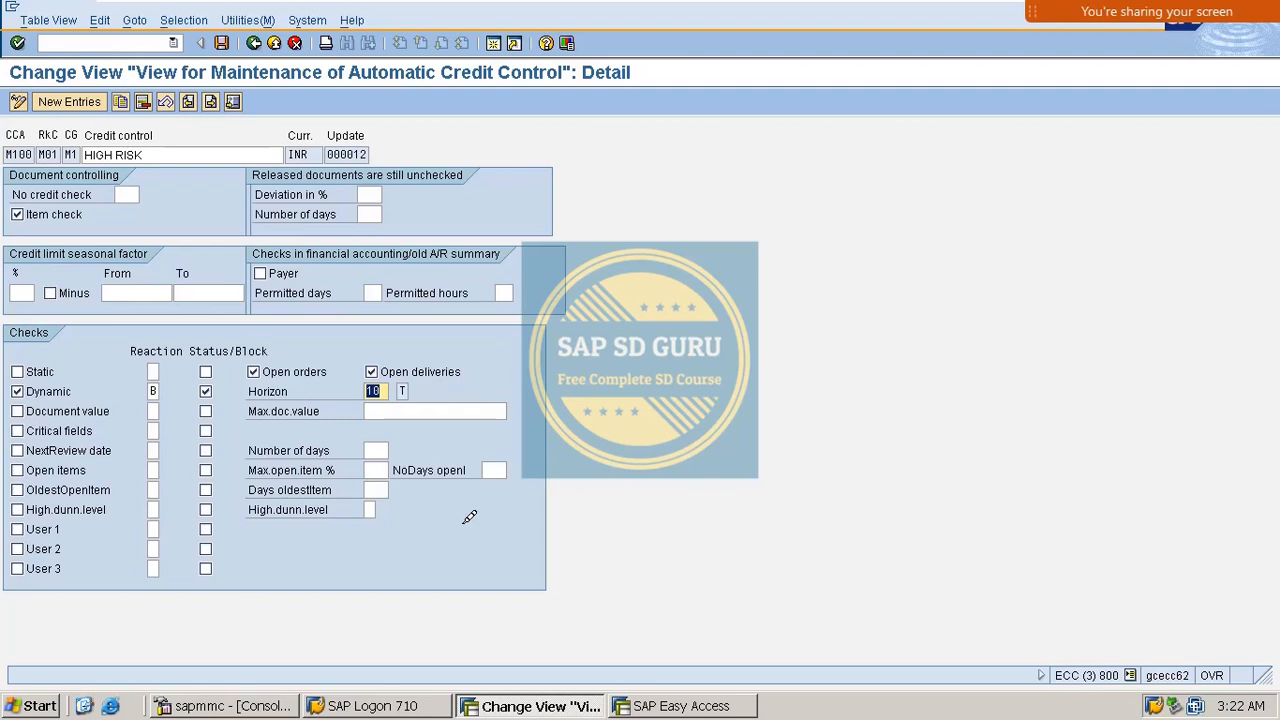
pyautogui.press('Delete')
pyautogui.press('Return')
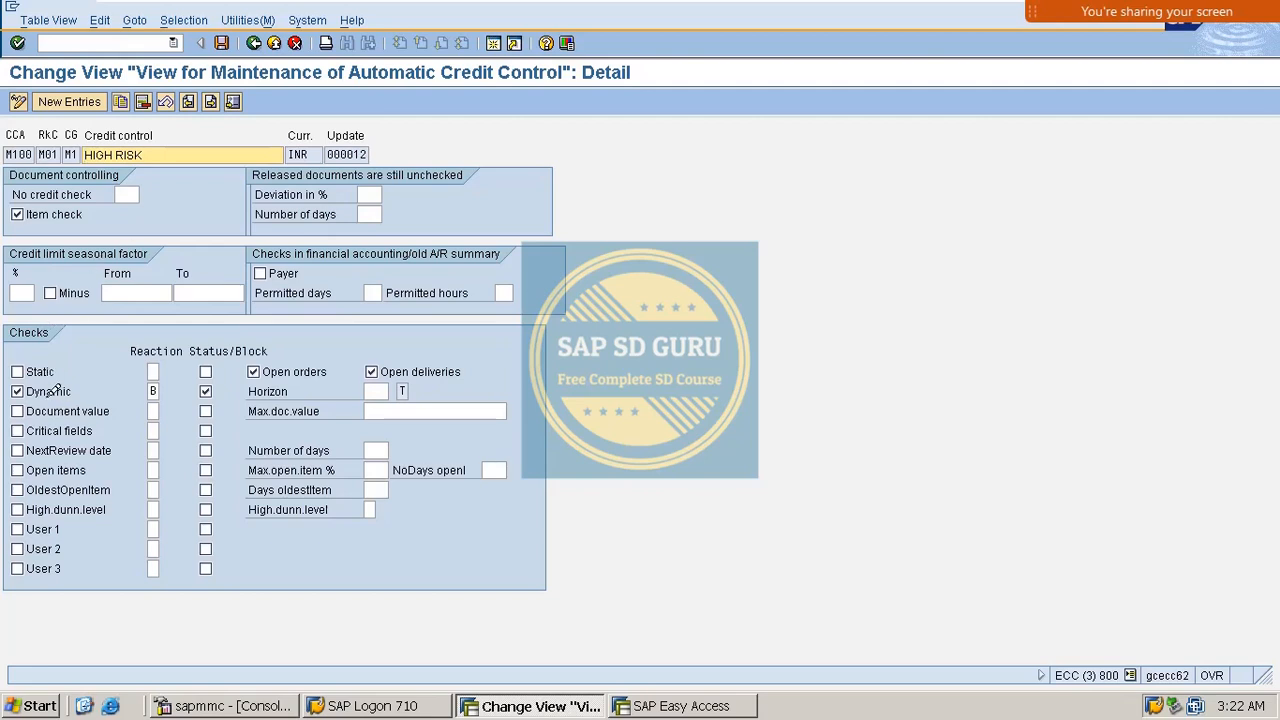
# Activate the document value check for the HIGH RISK entry and set its maximum document value to 2000
pyautogui.click(64, 408)
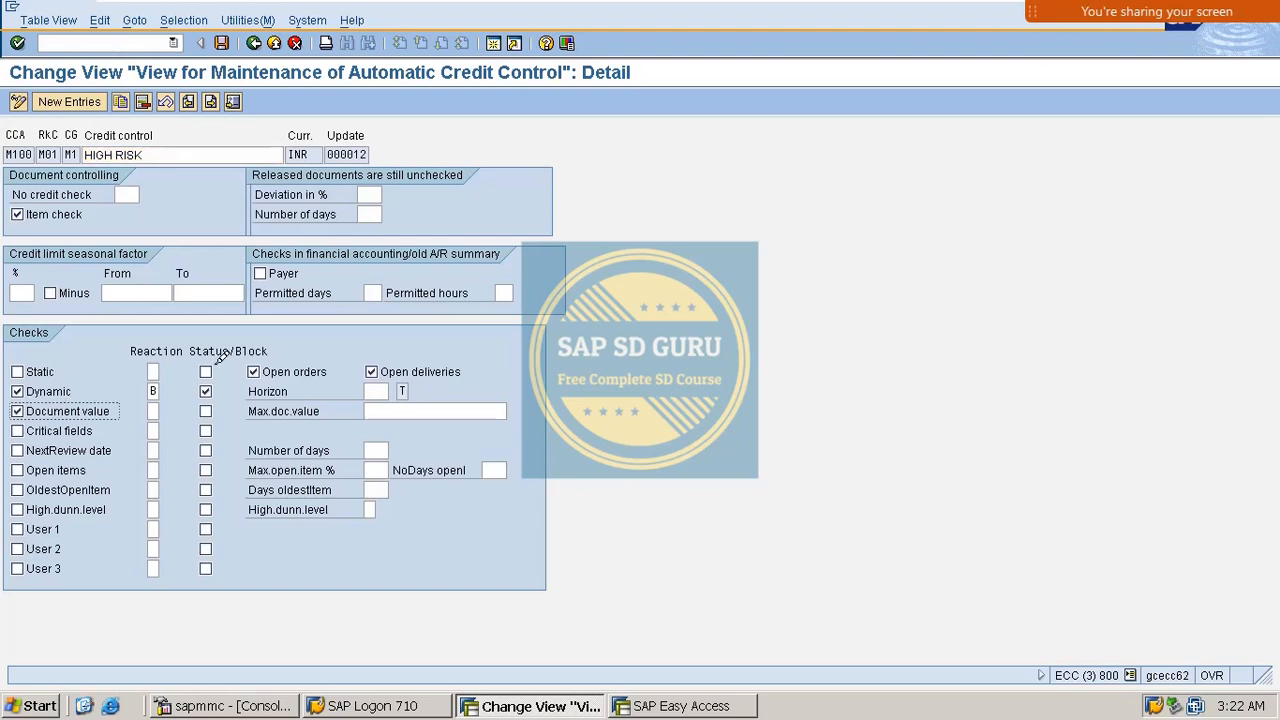
pyautogui.click(472, 410)
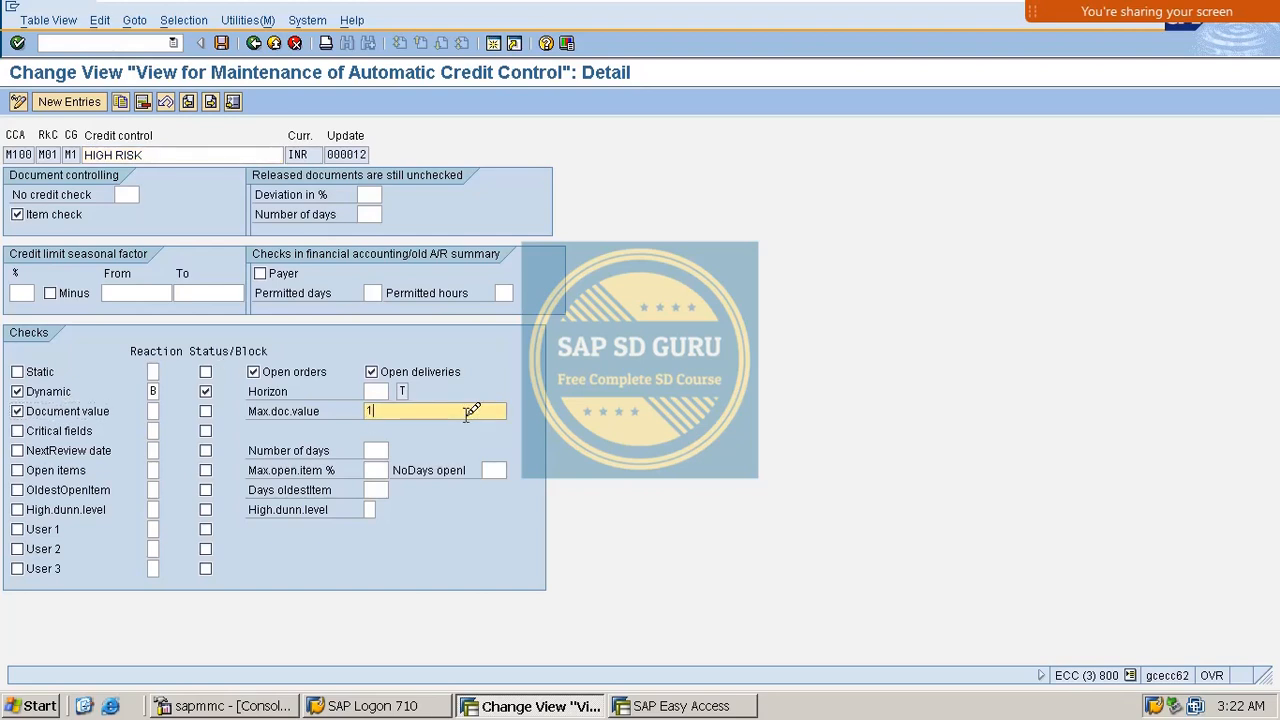
pyautogui.press('BackSpace')
pyautogui.write('2000')
pyautogui.press('Return')
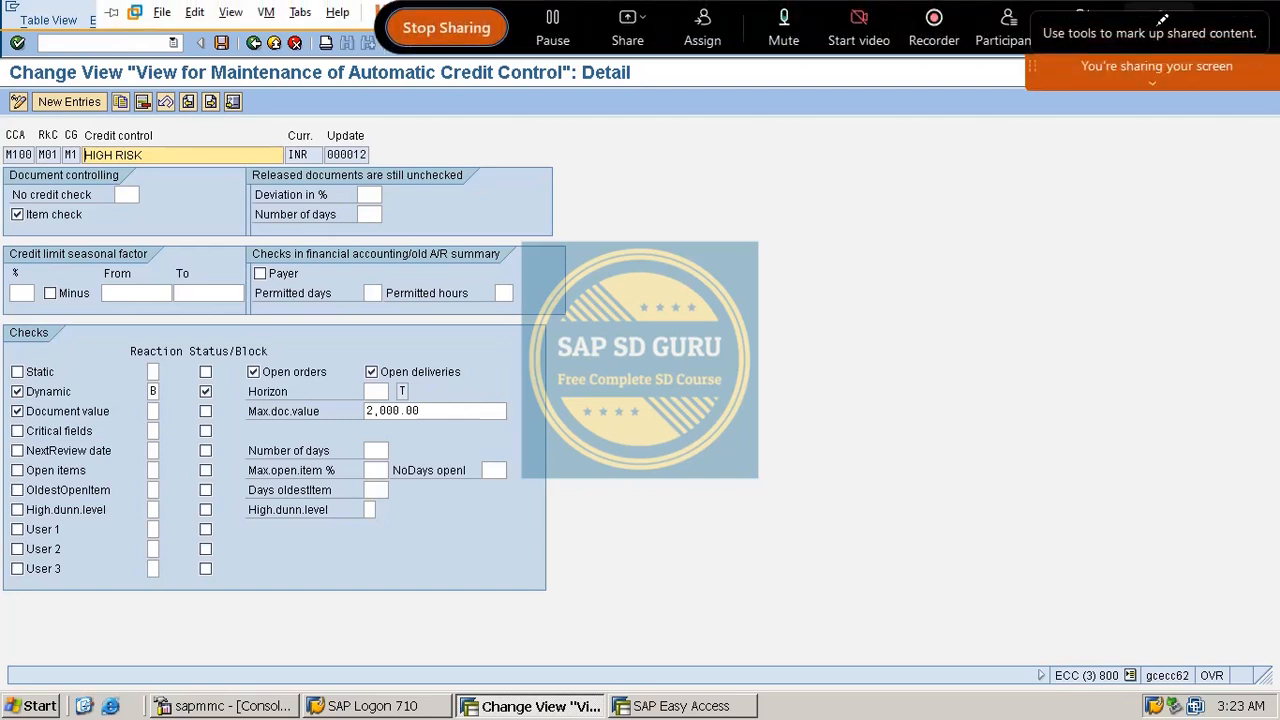
pyautogui.click(1159, 17)
pyautogui.moveTo(638, 306)
pyautogui.mouseDown()
pyautogui.moveTo(640, 358)
pyautogui.moveTo(762, 262)
pyautogui.mouseUp()
pyautogui.moveTo(745, 315)
pyautogui.mouseDown()
pyautogui.moveTo(810, 282)
pyautogui.moveTo(871, 200)
pyautogui.moveTo(910, 225)
pyautogui.moveTo(935, 178)
pyautogui.moveTo(937, 203)
pyautogui.moveTo(972, 194)
pyautogui.mouseUp()
pyautogui.moveTo(752, 374); pyautogui.dragTo(966, 248)
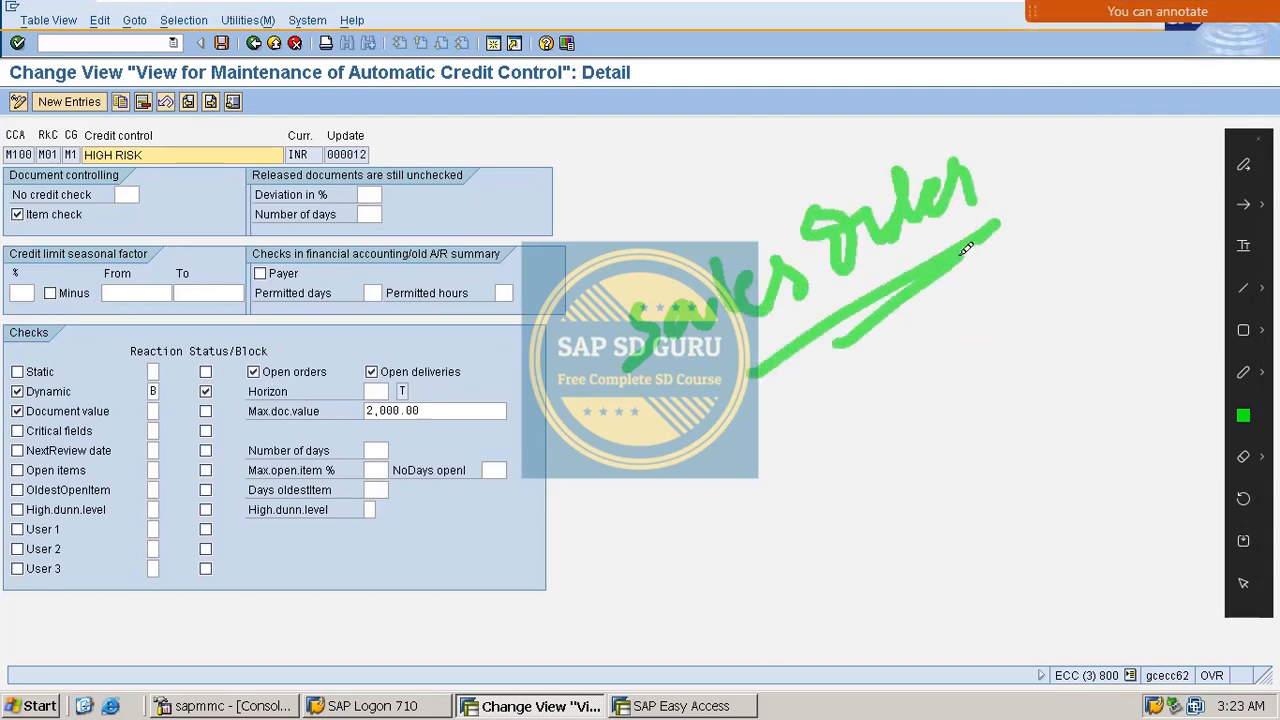
pyautogui.moveTo(686, 490); pyautogui.dragTo(732, 528)
pyautogui.moveTo(775, 468); pyautogui.dragTo(790, 473)
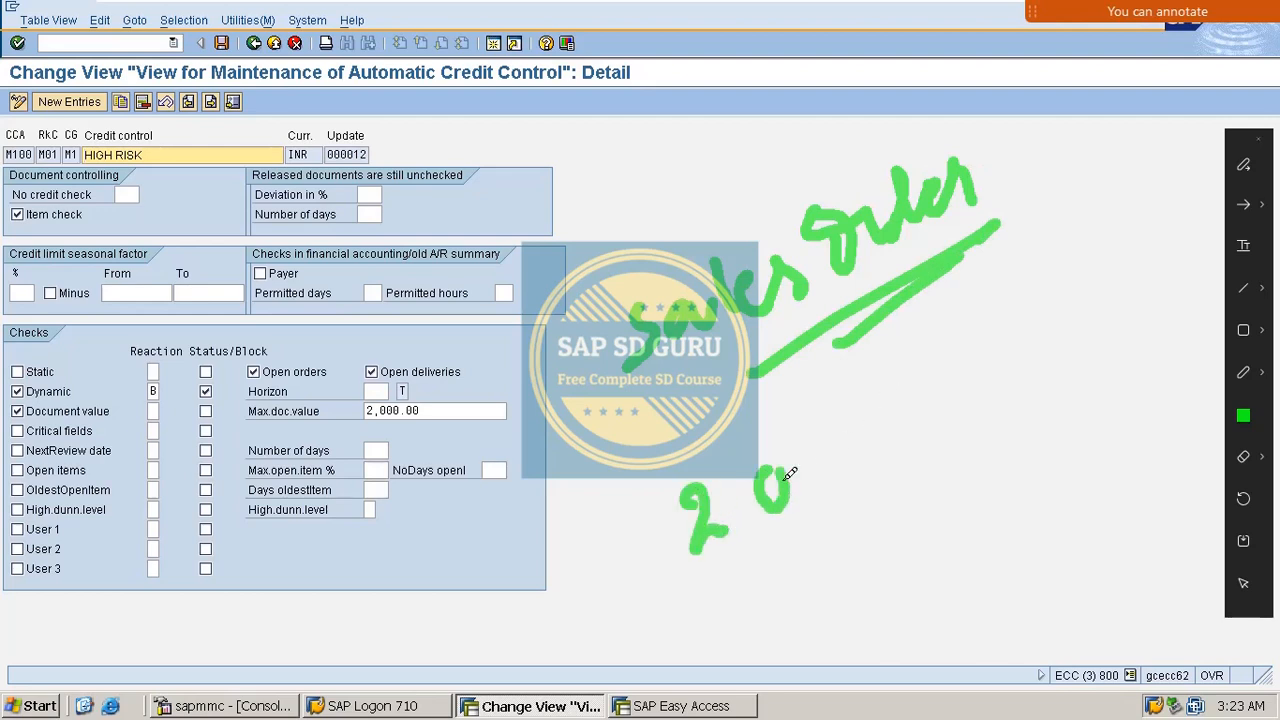
pyautogui.moveTo(838, 432); pyautogui.dragTo(840, 440)
pyautogui.moveTo(886, 418); pyautogui.dragTo(894, 423)
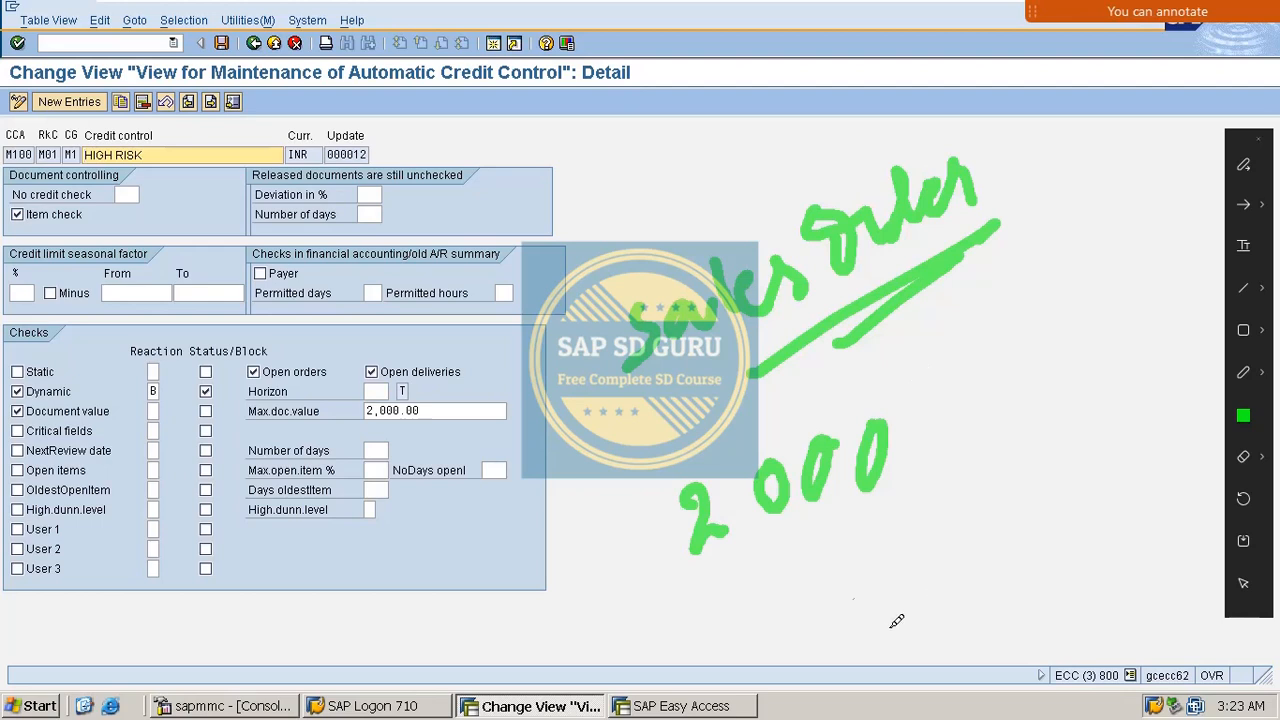
pyautogui.moveTo(828, 563)
pyautogui.mouseDown()
pyautogui.moveTo(838, 595)
pyautogui.moveTo(918, 540)
pyautogui.moveTo(900, 652)
pyautogui.mouseUp()
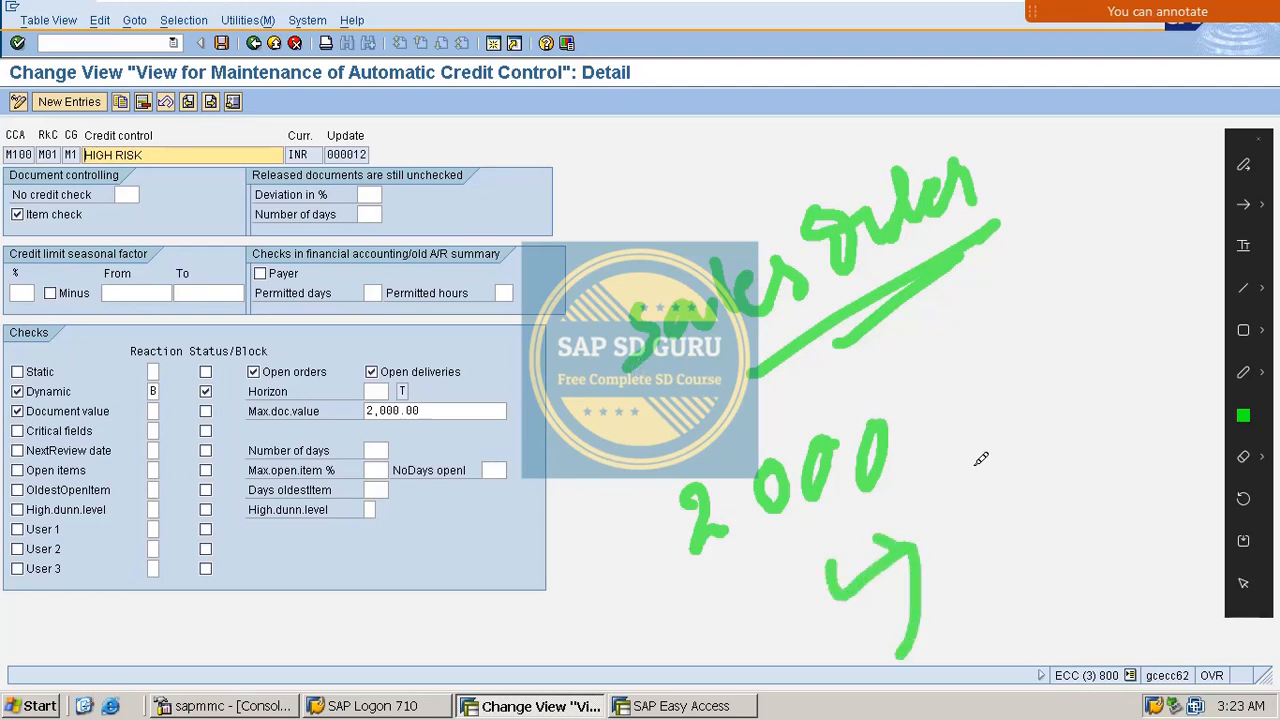
pyautogui.moveTo(984, 436)
pyautogui.mouseDown()
pyautogui.moveTo(1105, 258)
pyautogui.moveTo(958, 88)
pyautogui.moveTo(729, 165)
pyautogui.mouseUp()
pyautogui.moveTo(746, 118)
pyautogui.mouseDown()
pyautogui.moveTo(697, 198)
pyautogui.moveTo(779, 180)
pyautogui.mouseUp()
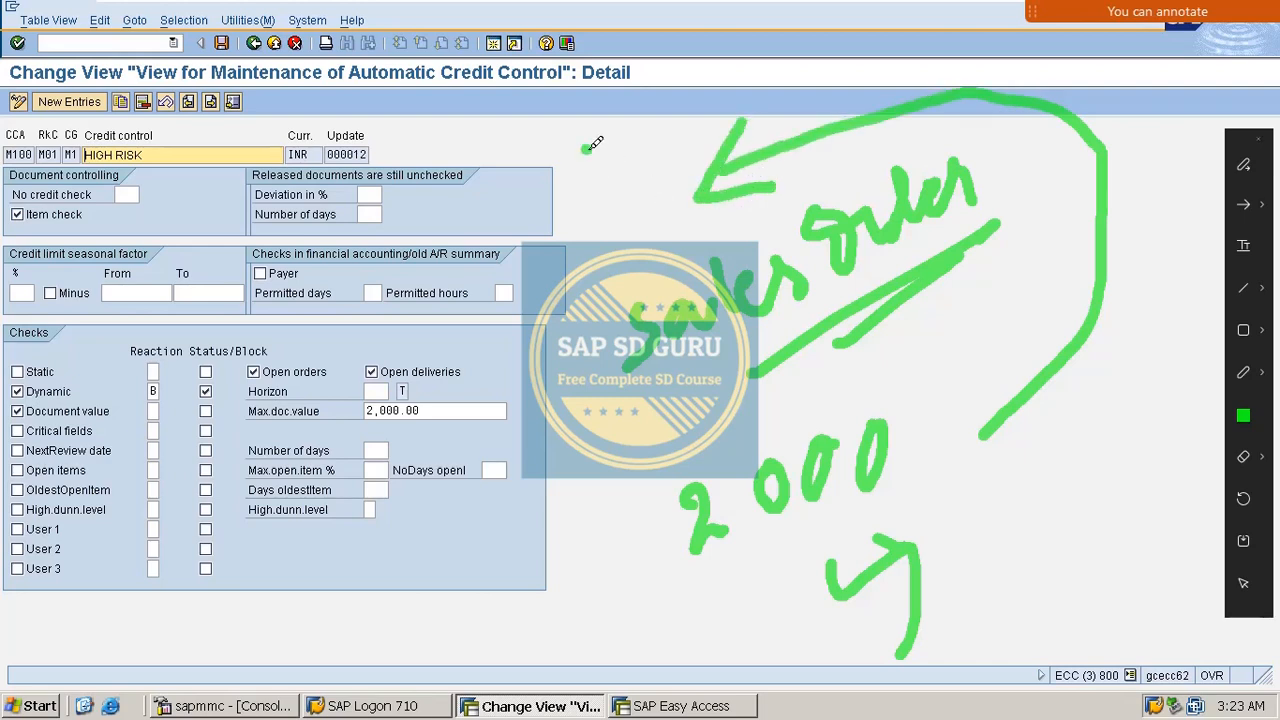
pyautogui.moveTo(588, 118)
pyautogui.mouseDown()
pyautogui.moveTo(606, 170)
pyautogui.moveTo(745, 62)
pyautogui.mouseUp()
pyautogui.moveTo(566, 140); pyautogui.dragTo(584, 122)
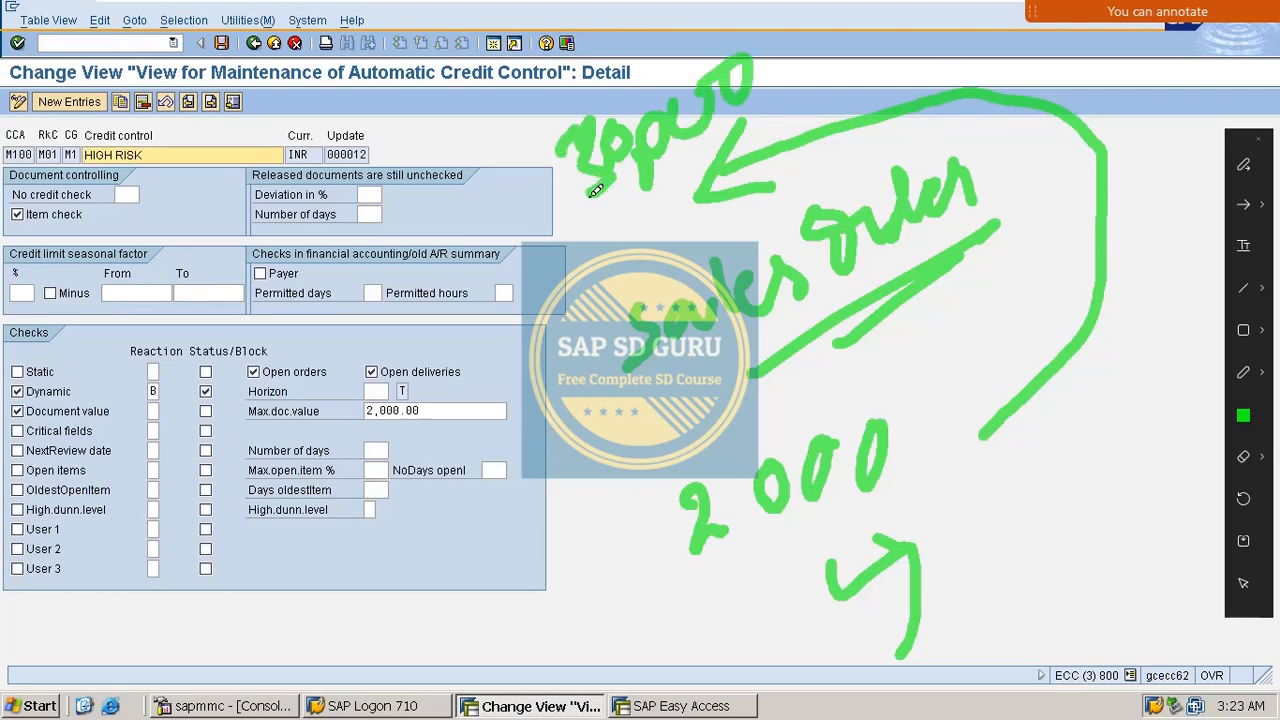
pyautogui.moveTo(532, 155)
pyautogui.mouseDown()
pyautogui.moveTo(598, 212)
pyautogui.moveTo(574, 268)
pyautogui.moveTo(805, 118)
pyautogui.moveTo(724, 18)
pyautogui.moveTo(487, 140)
pyautogui.moveTo(562, 275)
pyautogui.mouseUp()
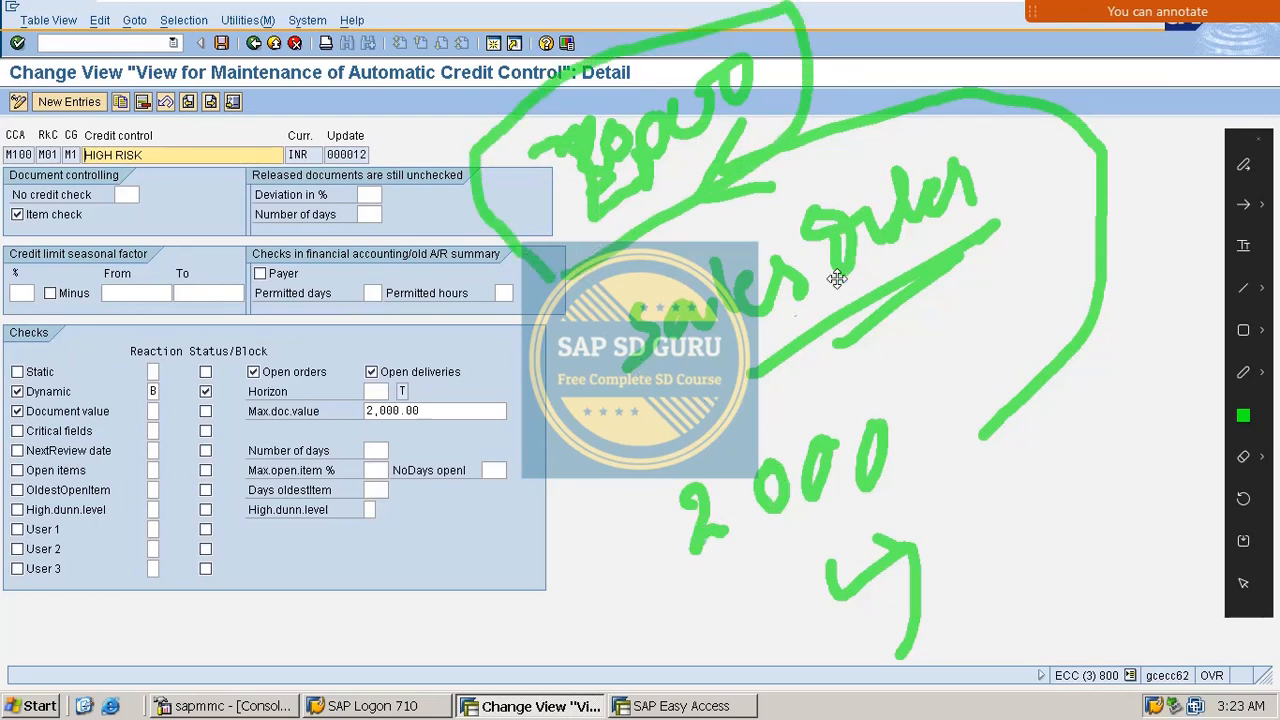
pyautogui.moveTo(601, 458)
pyautogui.mouseDown()
pyautogui.moveTo(637, 558)
pyautogui.moveTo(636, 598)
pyautogui.mouseUp()
pyautogui.moveTo(645, 466)
pyautogui.mouseDown()
pyautogui.moveTo(892, 340)
pyautogui.moveTo(923, 443)
pyautogui.moveTo(676, 645)
pyautogui.mouseUp()
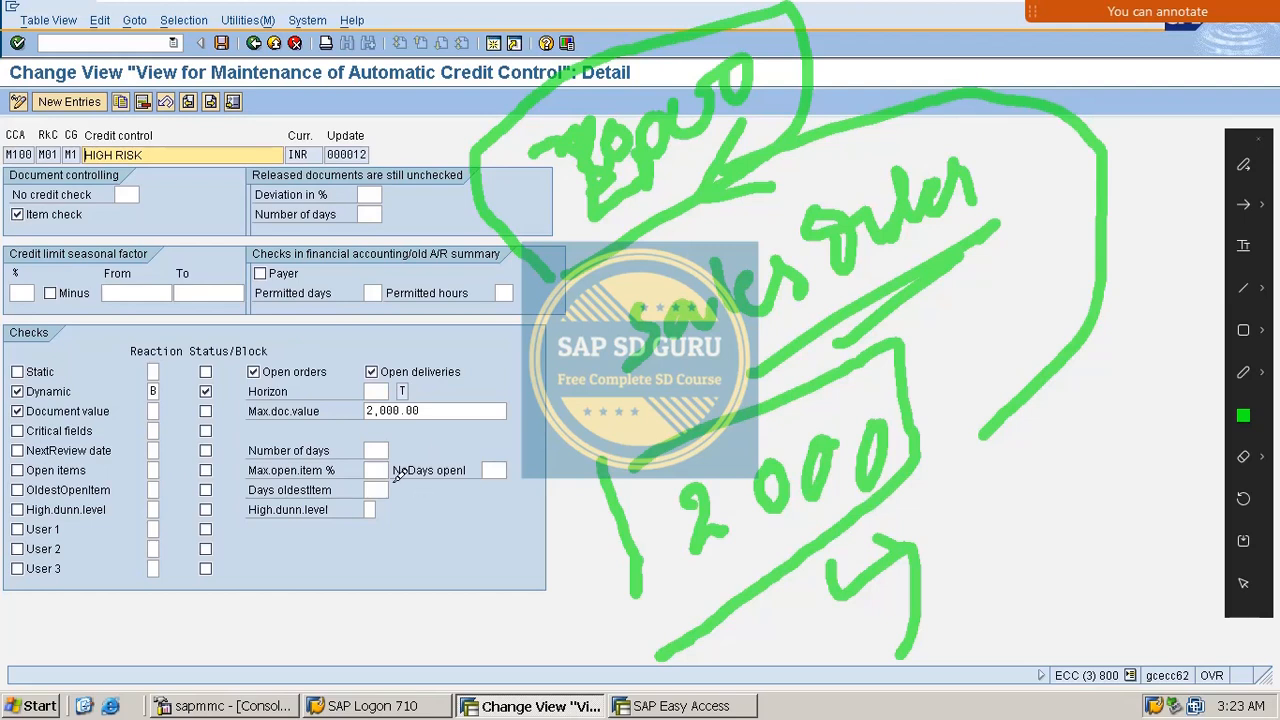
pyautogui.moveTo(248, 437); pyautogui.dragTo(326, 427)
pyautogui.moveTo(462, 395)
pyautogui.mouseDown()
pyautogui.moveTo(494, 406)
pyautogui.moveTo(576, 336)
pyautogui.mouseUp()
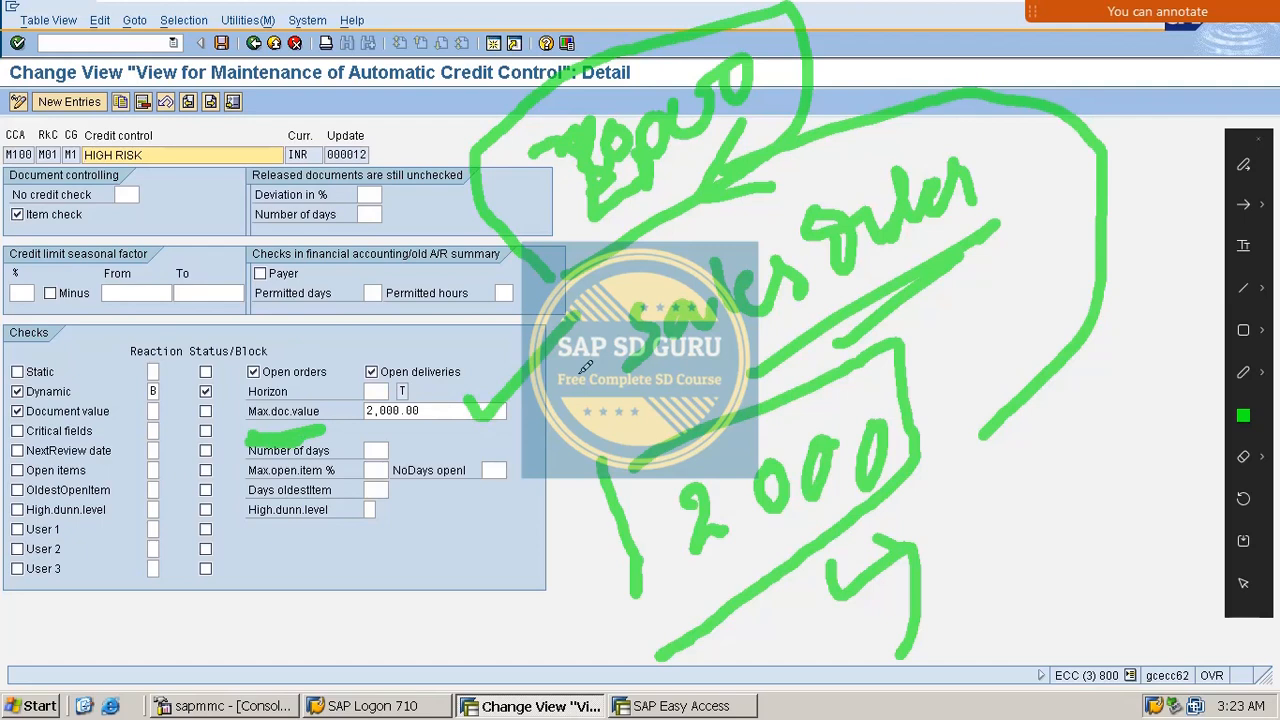
pyautogui.press('Escape')
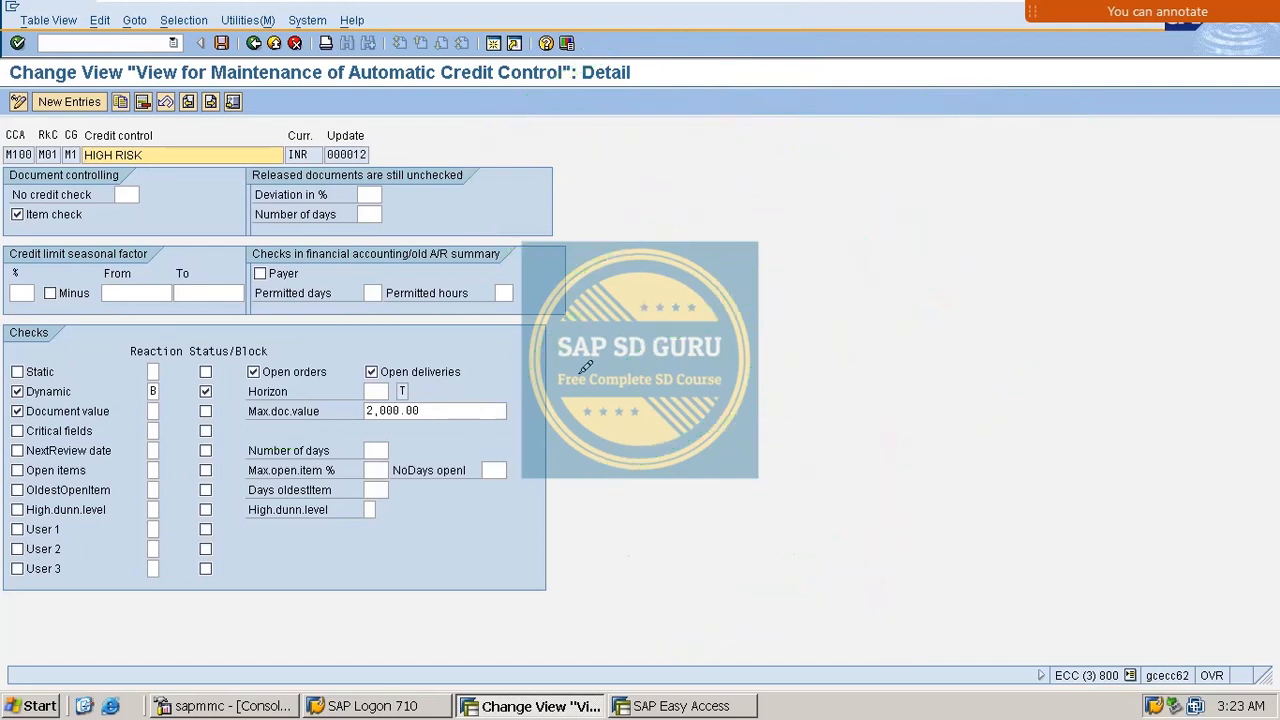
# Set the document value check's reaction to A (Warning) and activate its Status/Block option
pyautogui.click(155, 411)
pyautogui.click(168, 411)
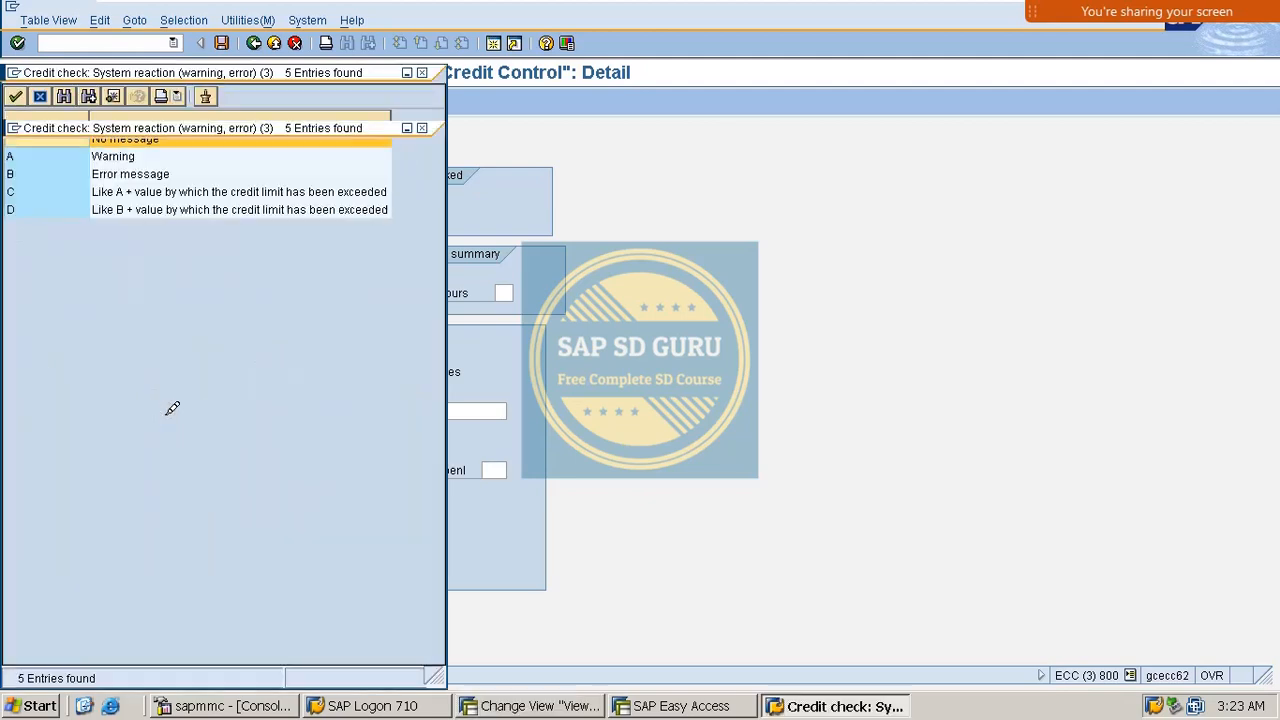
pyautogui.doubleClick(150, 156)
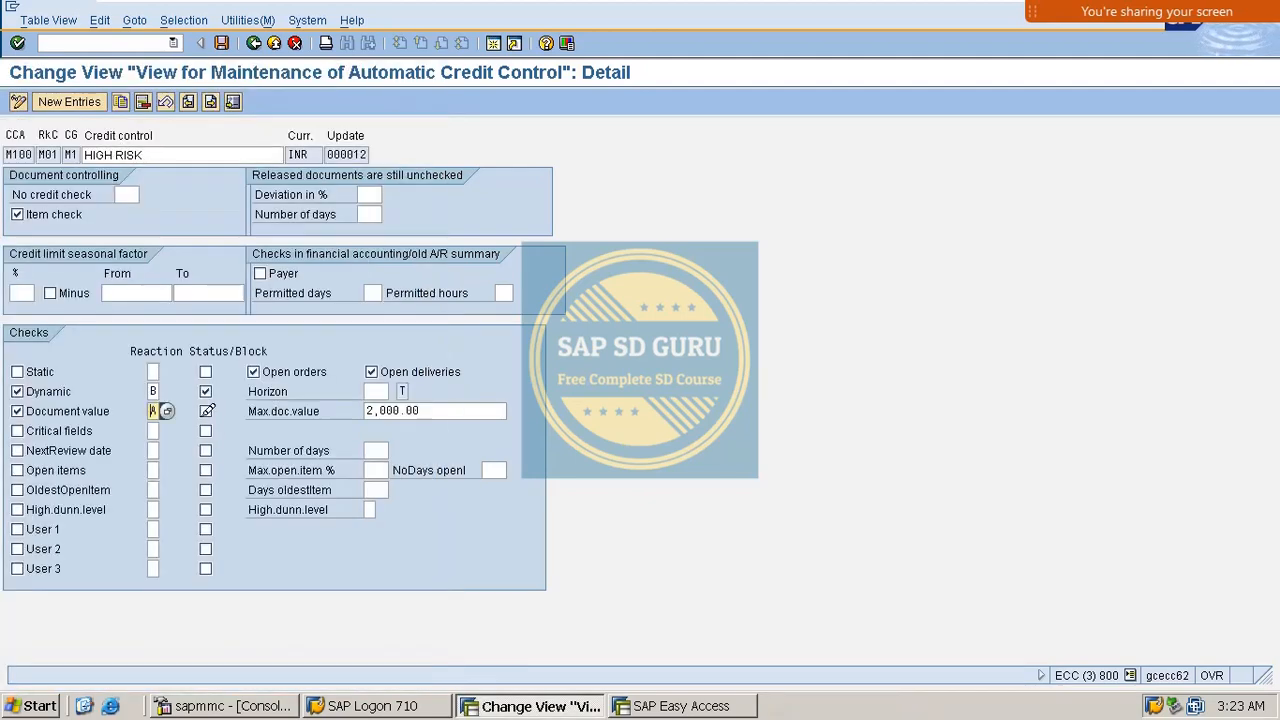
pyautogui.click(205, 411)
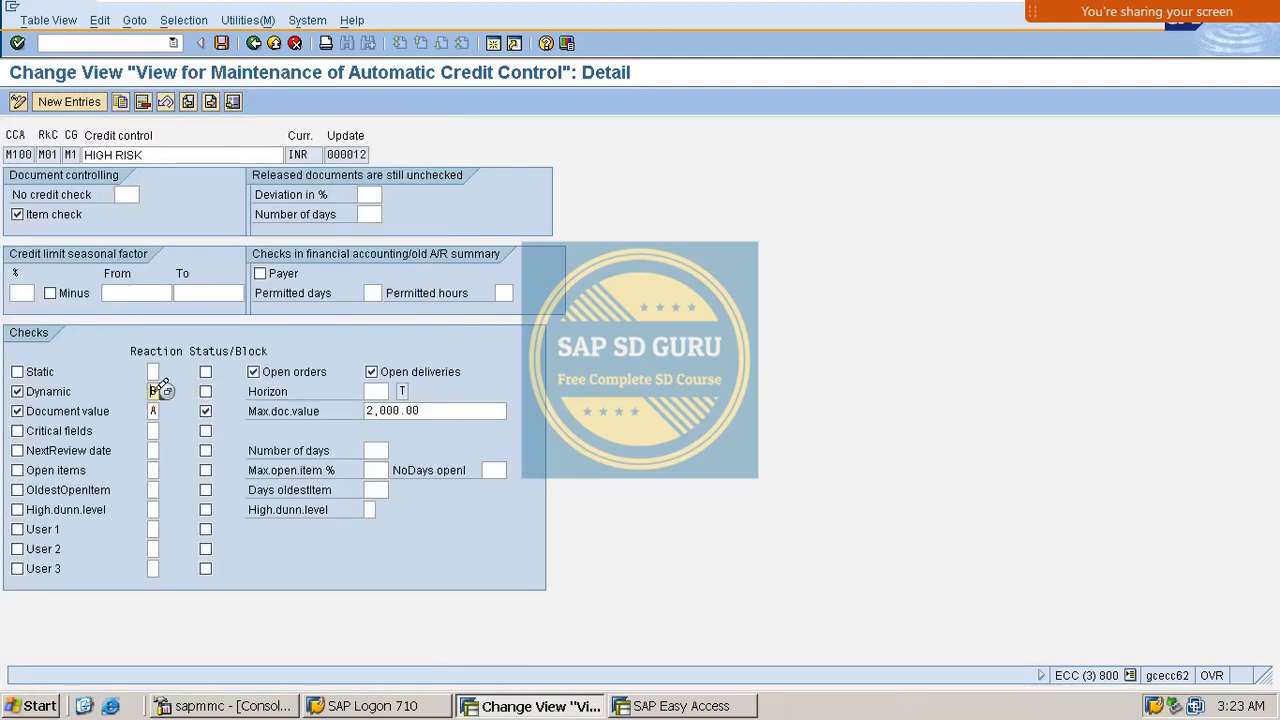
# Deactivate the dynamic check with its reaction and status block, and save the credit control entry
pyautogui.click(166, 391)
pyautogui.click(17, 391)
pyautogui.click(222, 43)
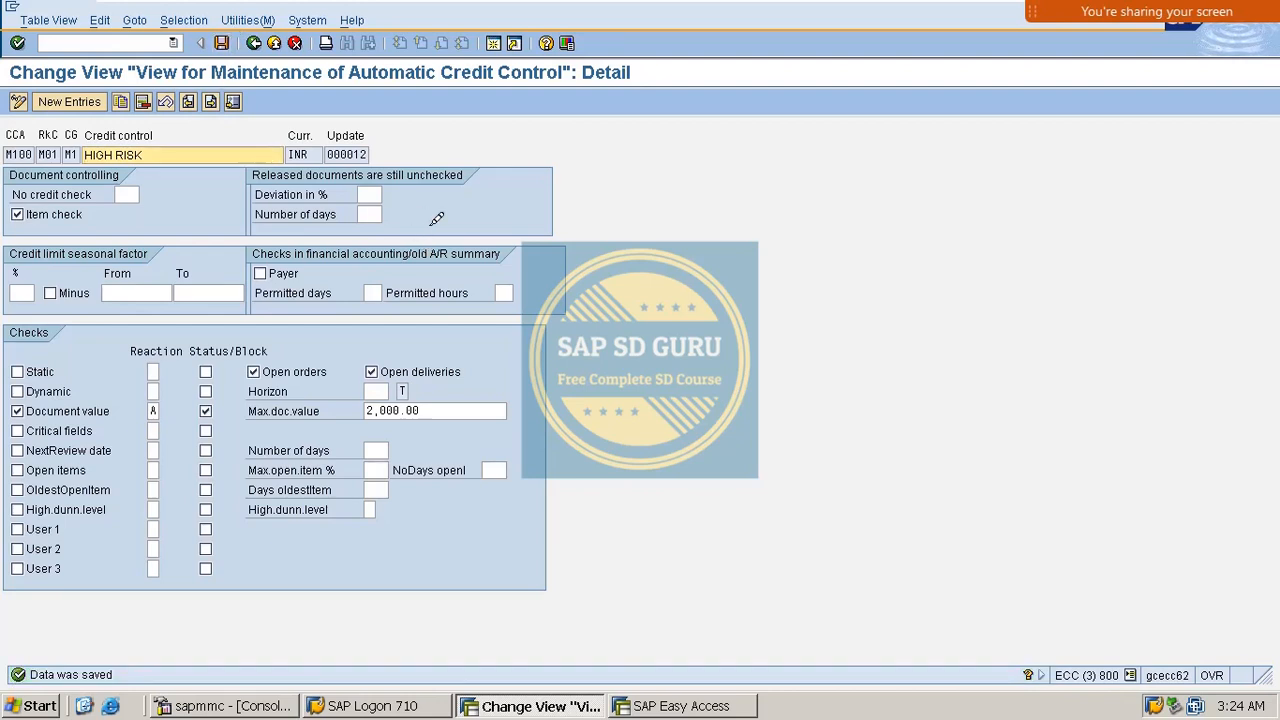
# In the SAP Easy Access session, open the CREDIT -6 customer's overview through FD32, check the credit limit, and return to the start screen
pyautogui.click(700, 704)
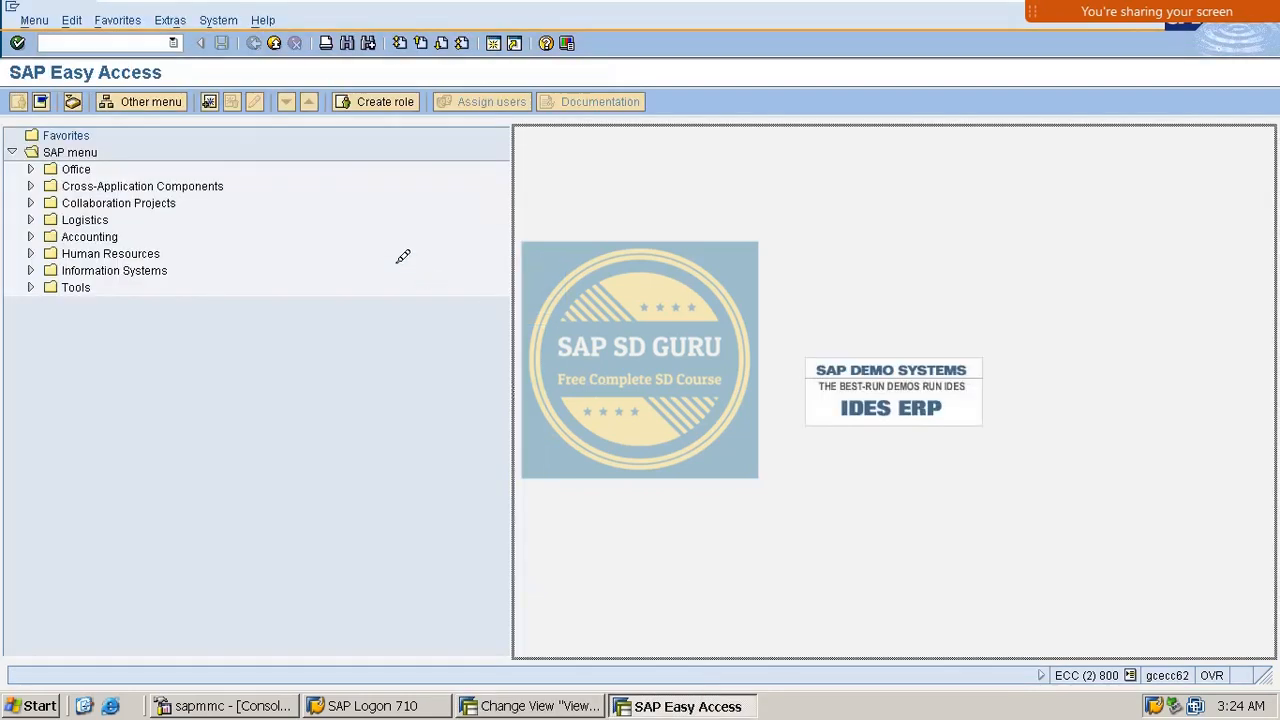
pyautogui.click(131, 40)
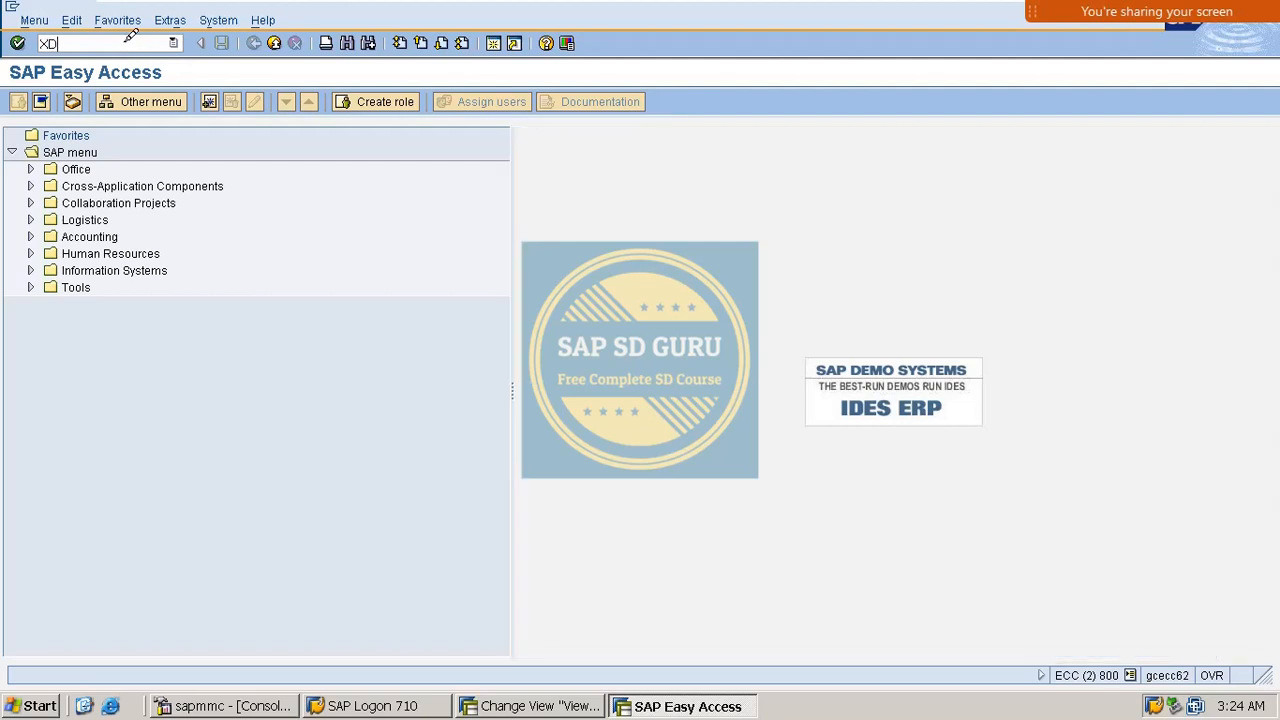
pyautogui.write('FD32')
pyautogui.press('Return')
pyautogui.press('Return')
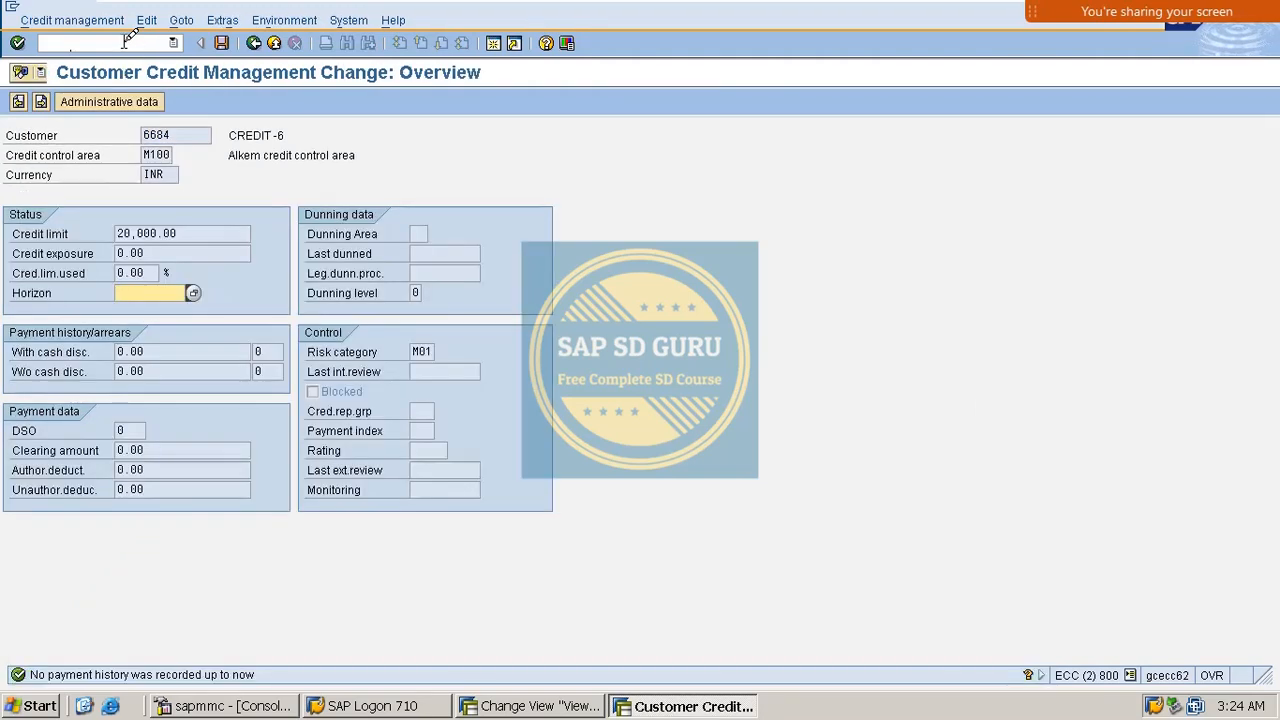
pyautogui.doubleClick(150, 135)
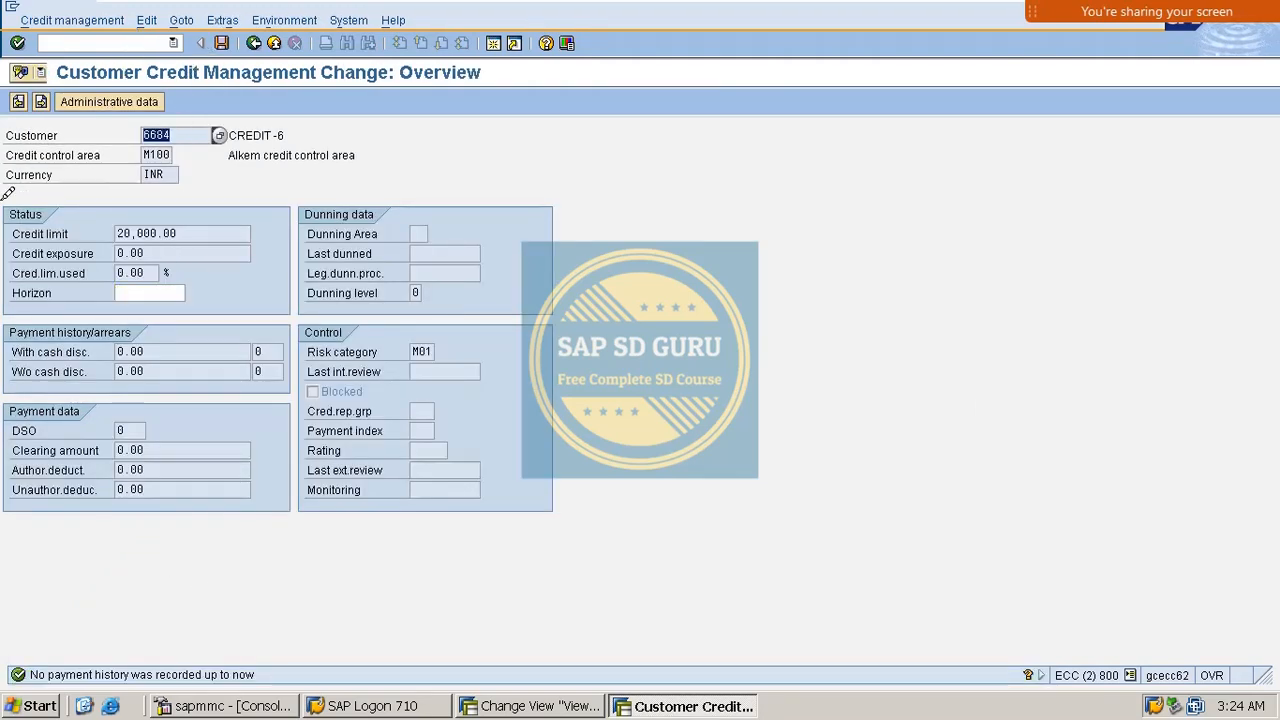
pyautogui.moveTo(158, 235); pyautogui.dragTo(3, 307)
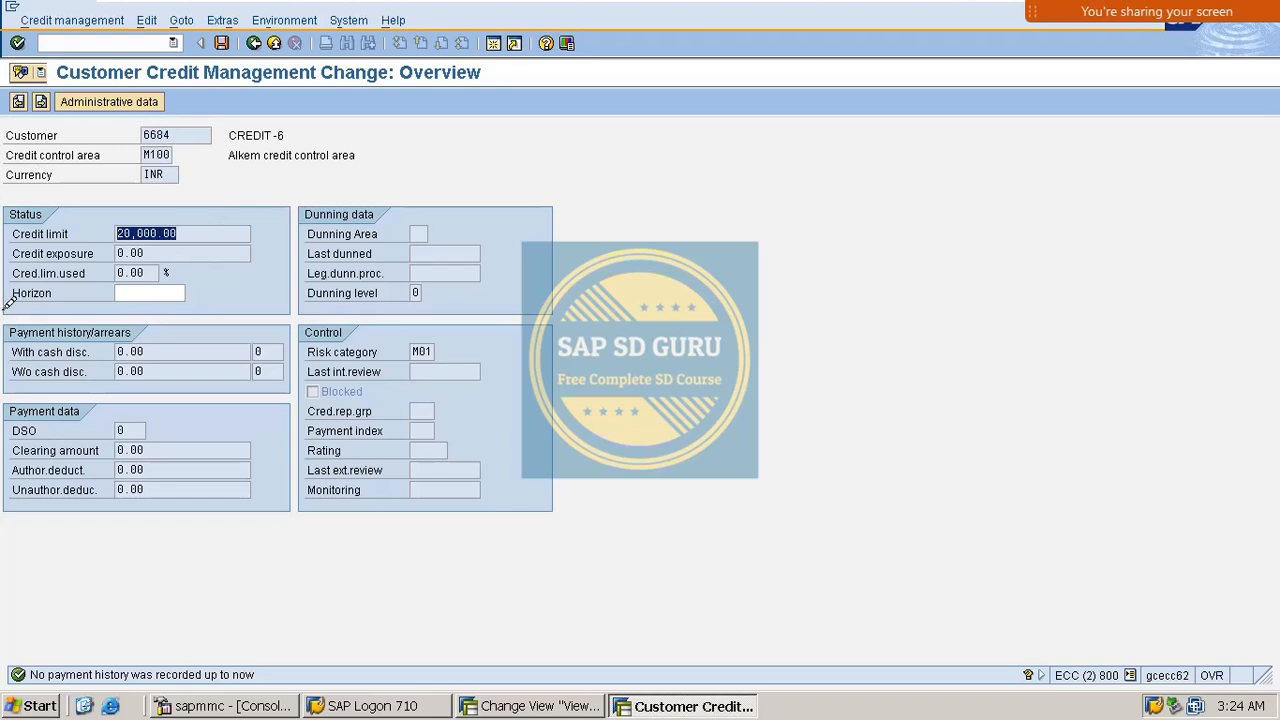
pyautogui.click(256, 42)
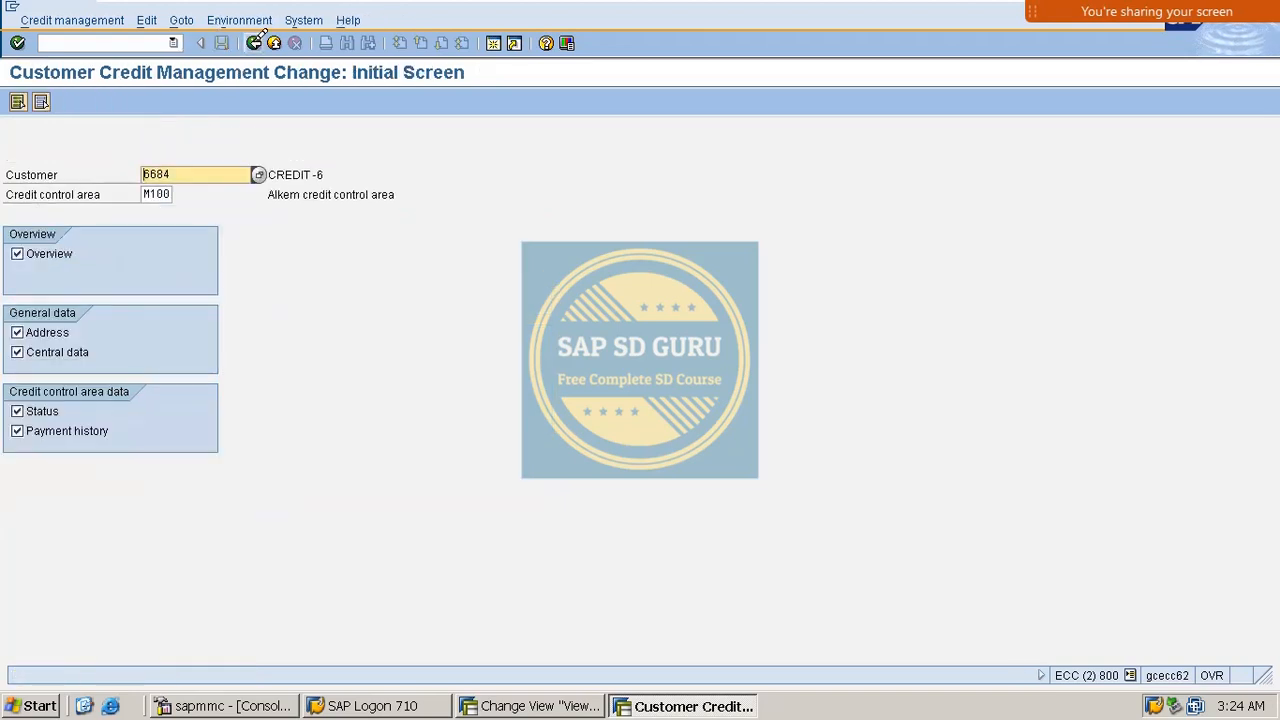
pyautogui.click(256, 42)
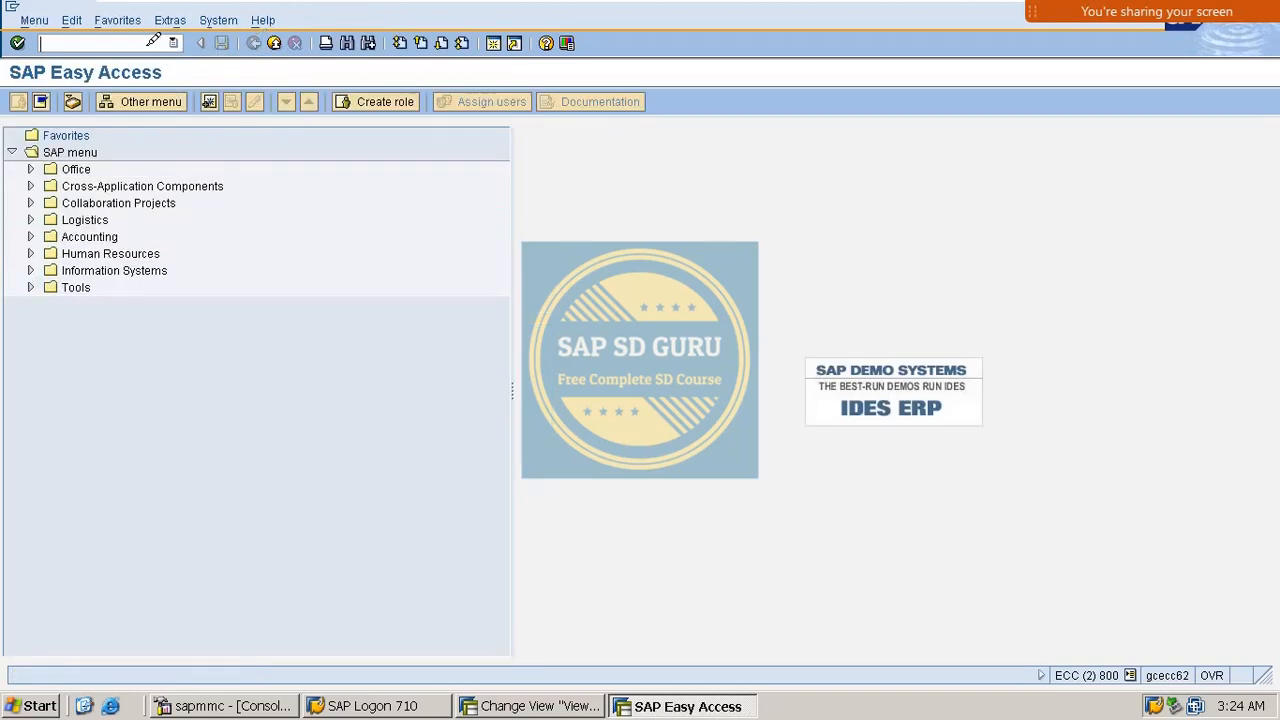
# Start a standard sales order of type OR and enter the customer's number as the sold-to party
pyautogui.write('01')
pyautogui.press('Return')
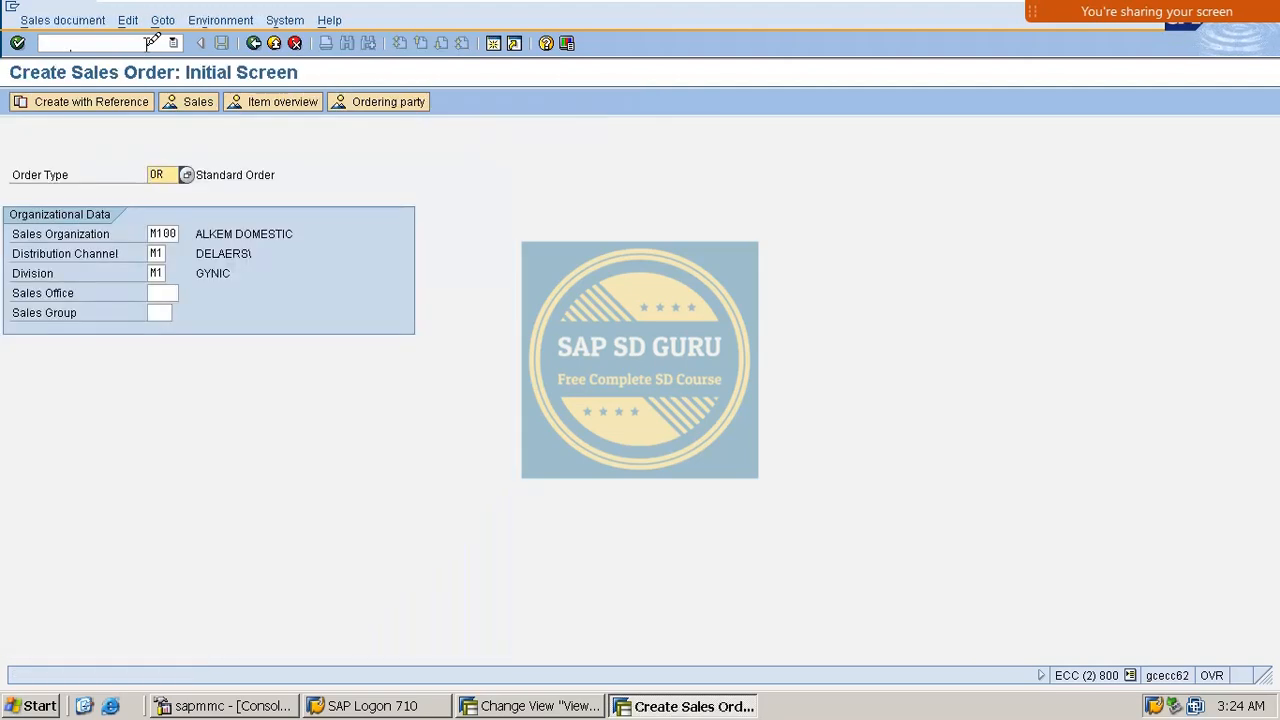
pyautogui.press('Return')
pyautogui.write('6684')
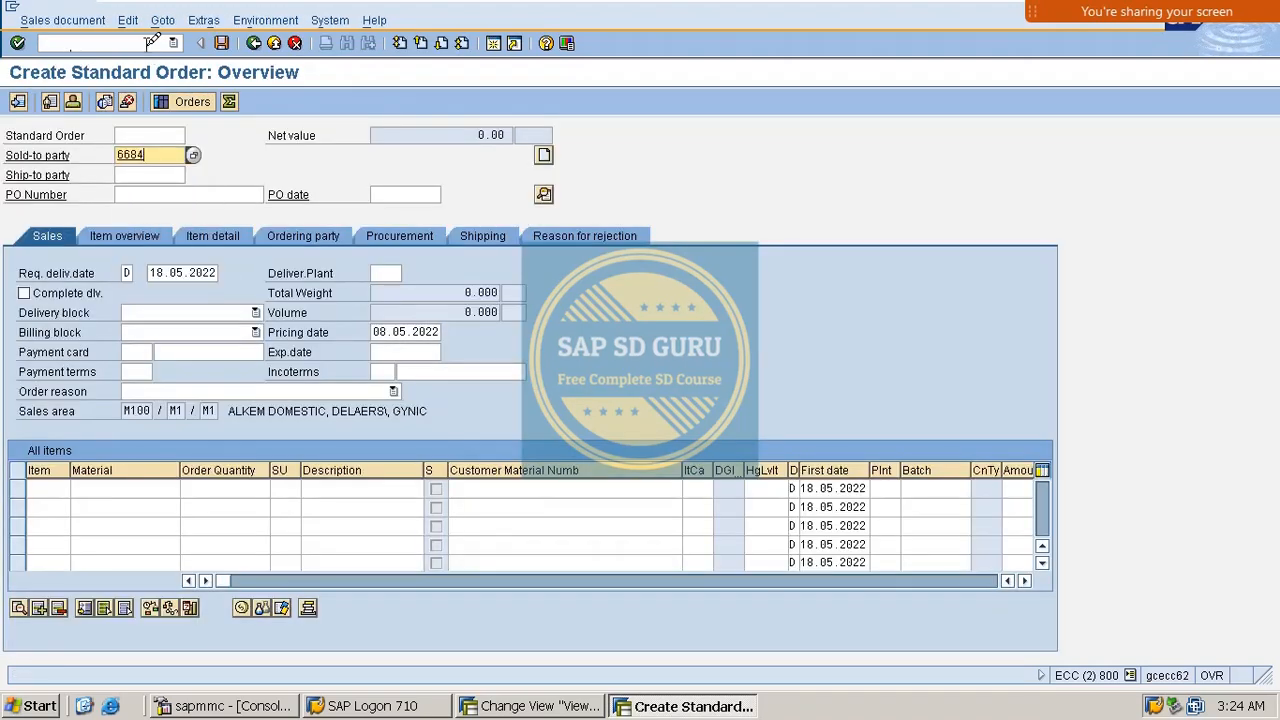
pyautogui.press('Return')
# Enter material M_B with an order quantity of 3 and examine the resulting credit check message
pyautogui.write('M_B')
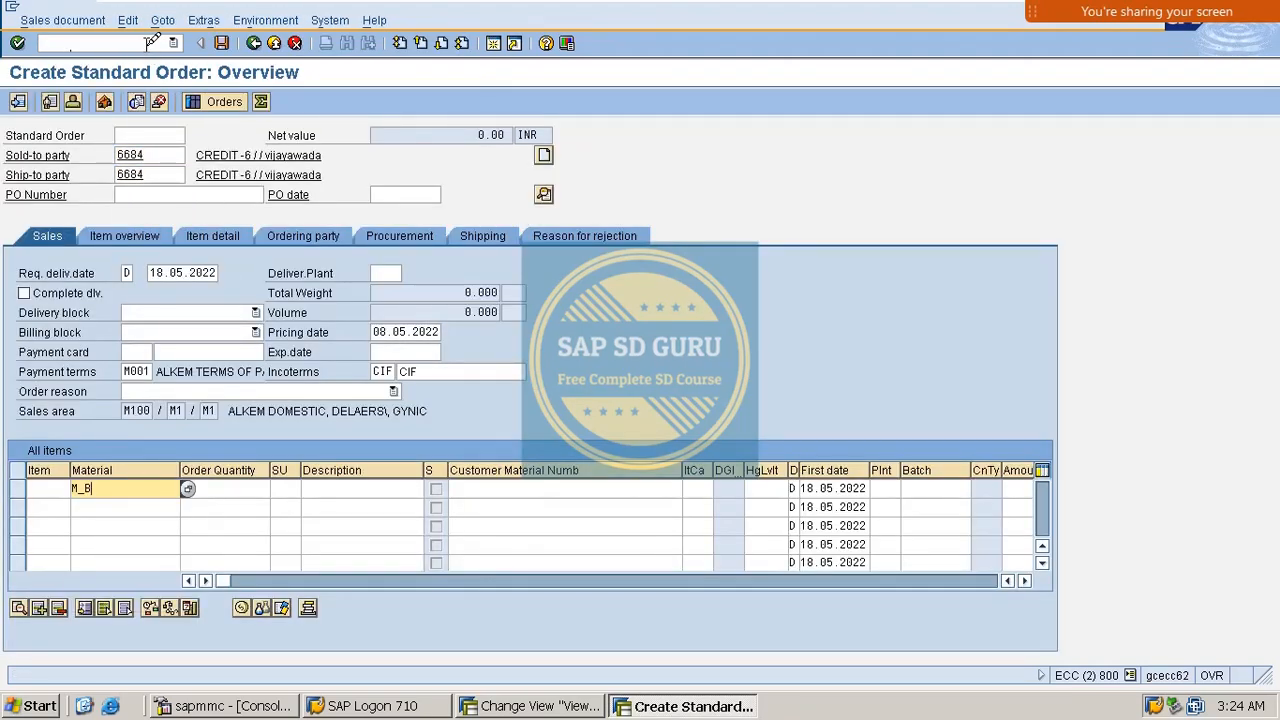
pyautogui.press('Tab')
pyautogui.write('3')
pyautogui.press('Return')
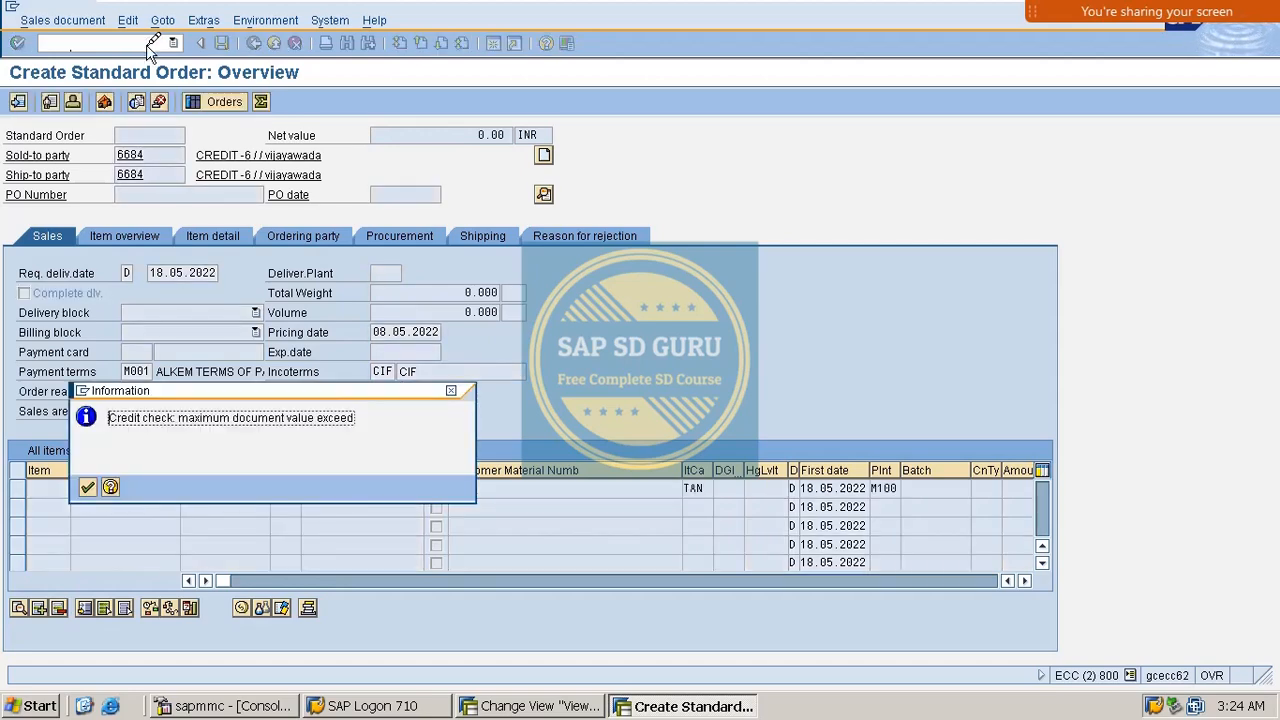
pyautogui.moveTo(405, 390); pyautogui.dragTo(921, 251)
pyautogui.moveTo(692, 278); pyautogui.dragTo(926, 266)
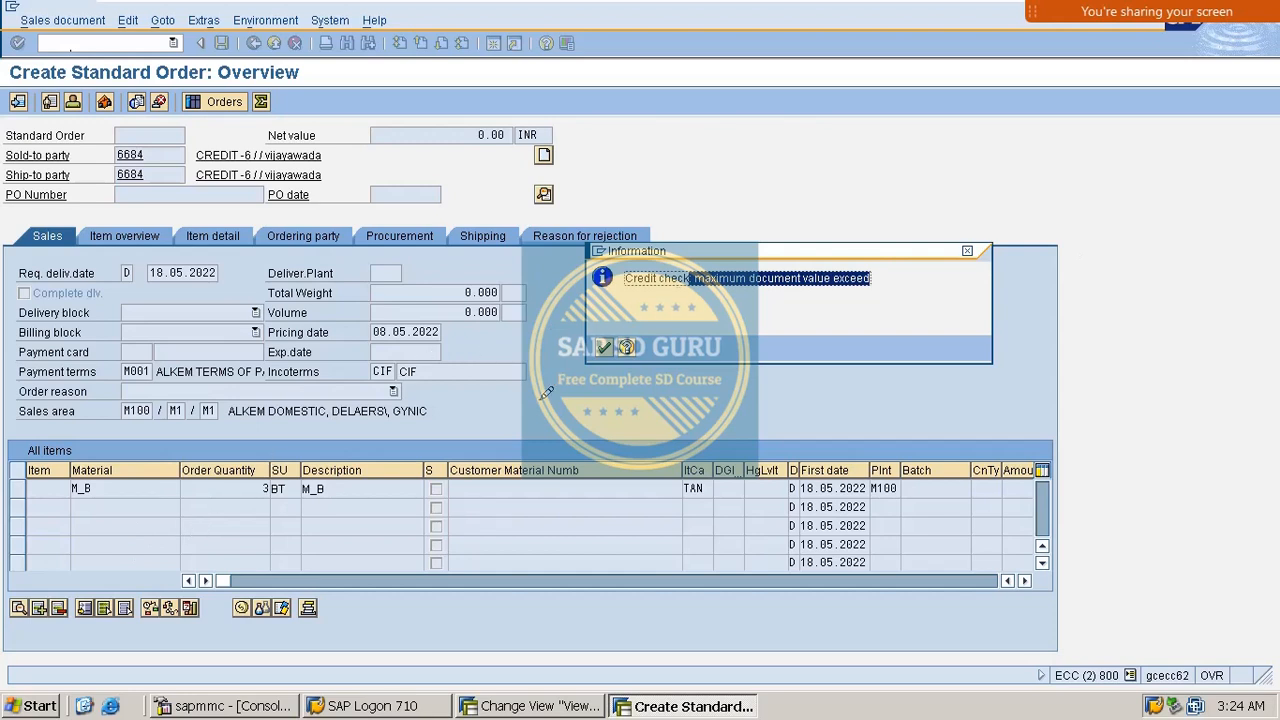
# Switch back to the automatic credit control entry, review the document value check's possible system reactions, and close the list
pyautogui.hotkey('alt', 'Tab')
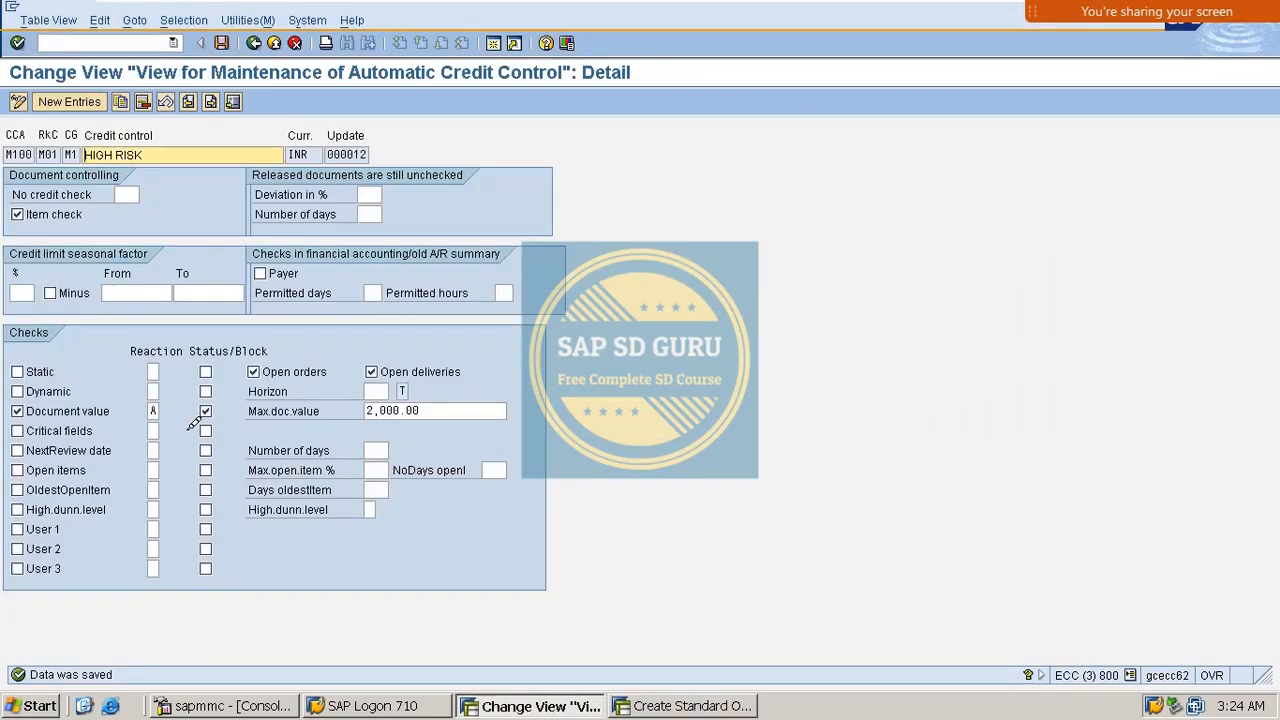
pyautogui.click(156, 411)
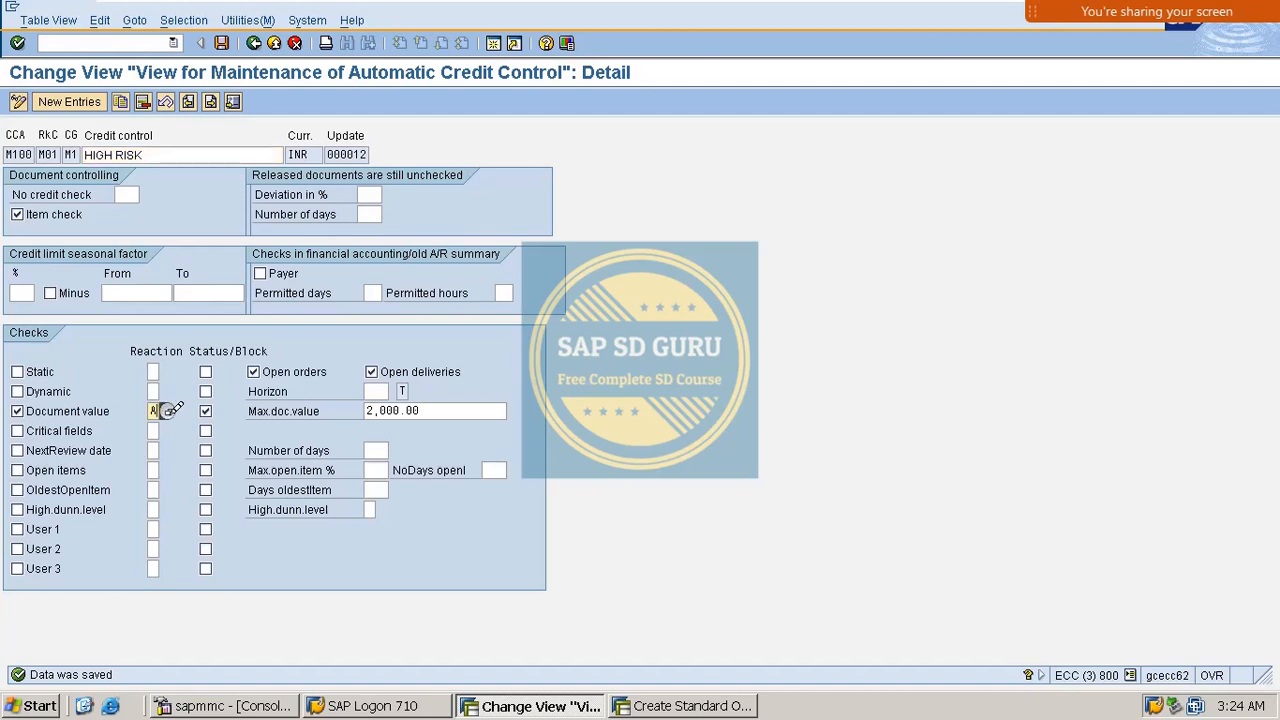
pyautogui.click(171, 410)
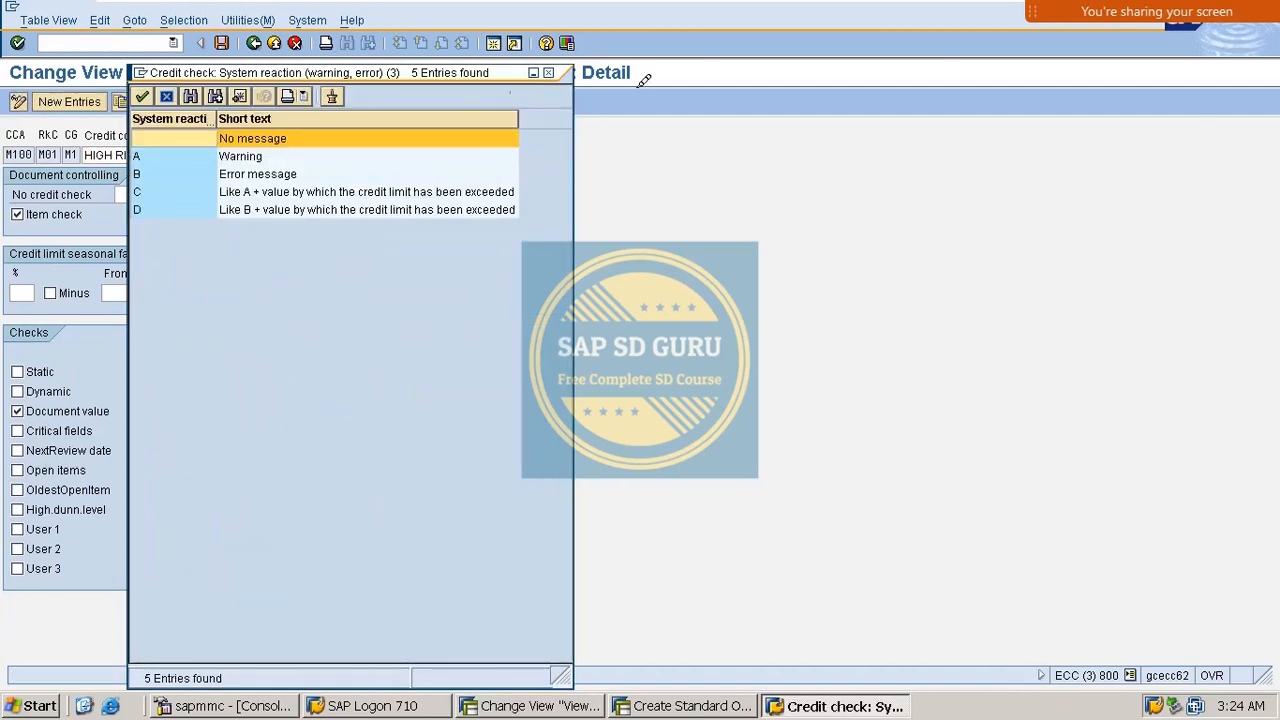
pyautogui.click(549, 73)
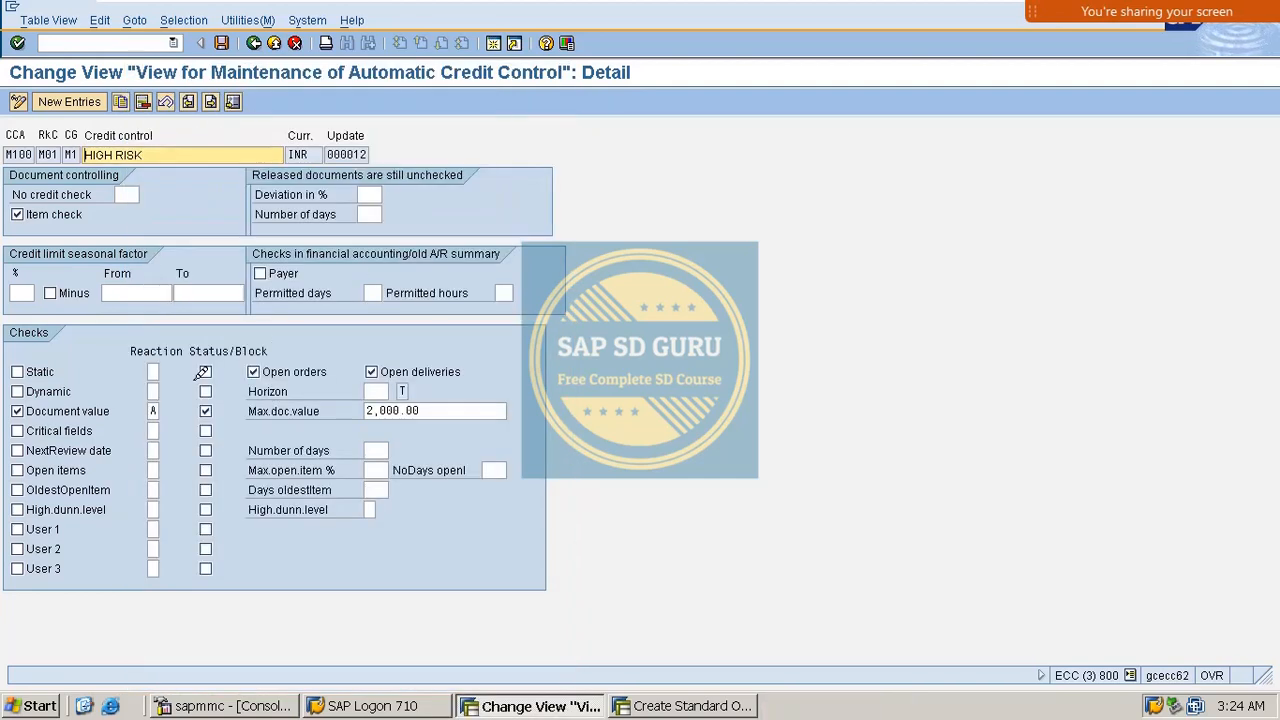